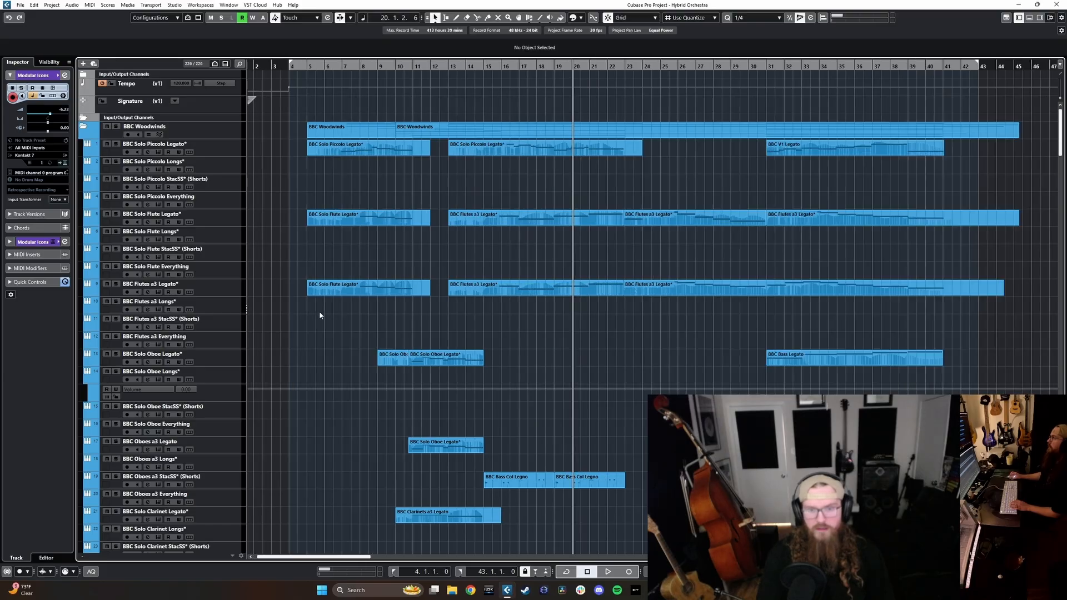
- View the project's channels in a maximized MixConsole, then return to the project window
scroll(331, 345, down, 3)
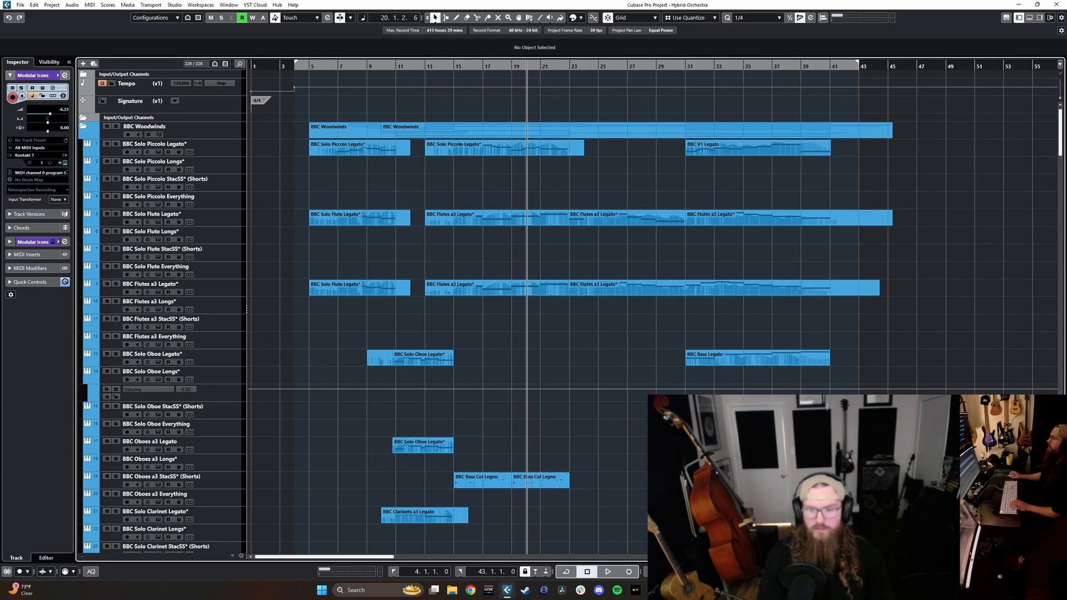
key(F3)
click(1018, 85)
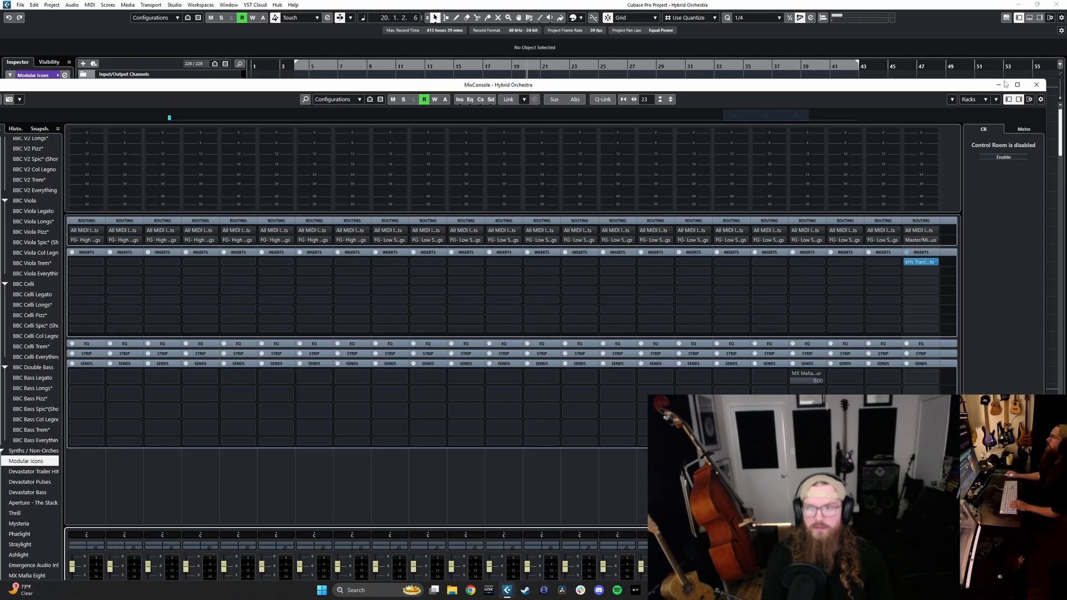
click(1017, 86)
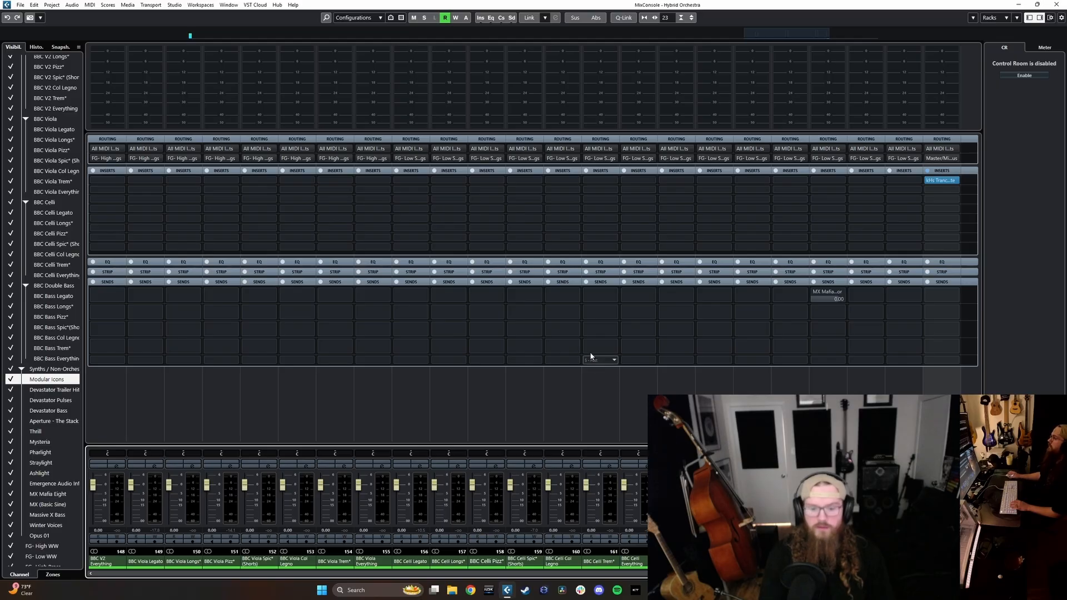
click(1017, 5)
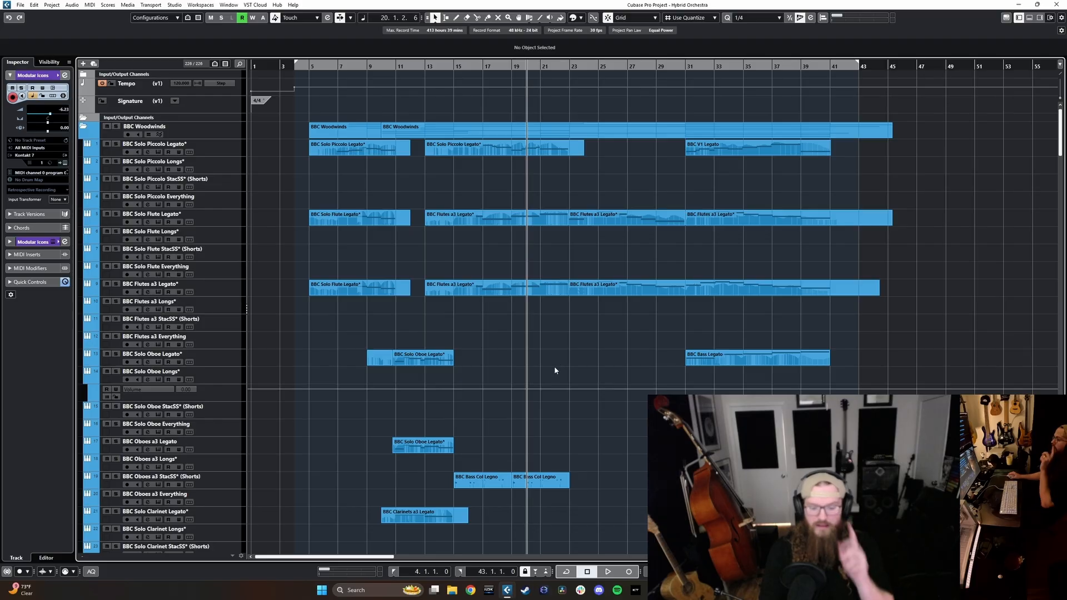
- Look through the full project track list, from the woodwinds to the group channels and back to the beginning
scroll(544, 372, down, 15)
scroll(526, 385, down, 20)
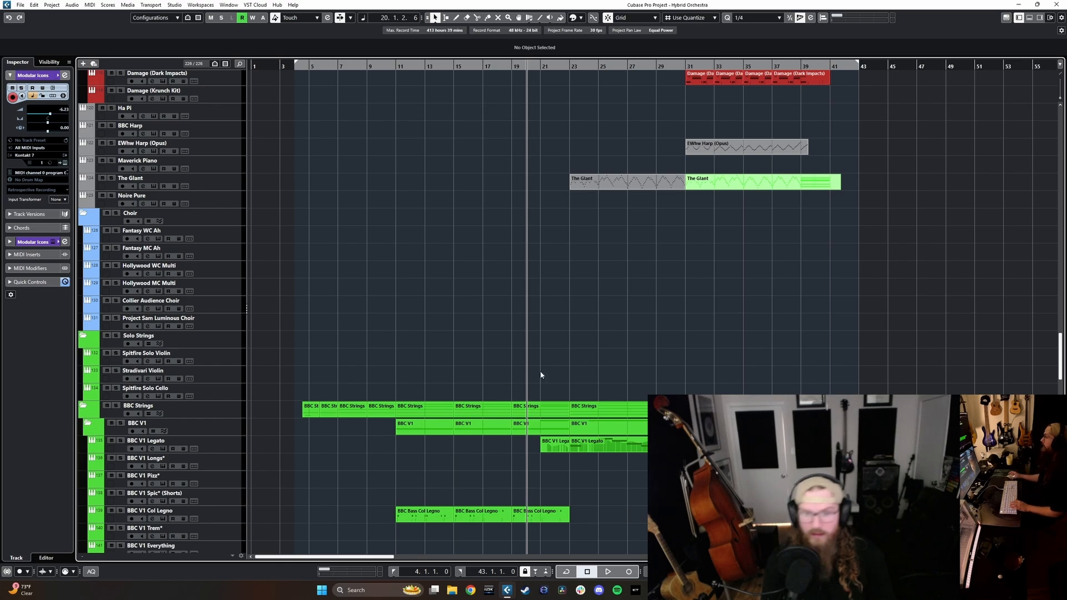
scroll(539, 389, down, 20)
scroll(539, 402, up, 5)
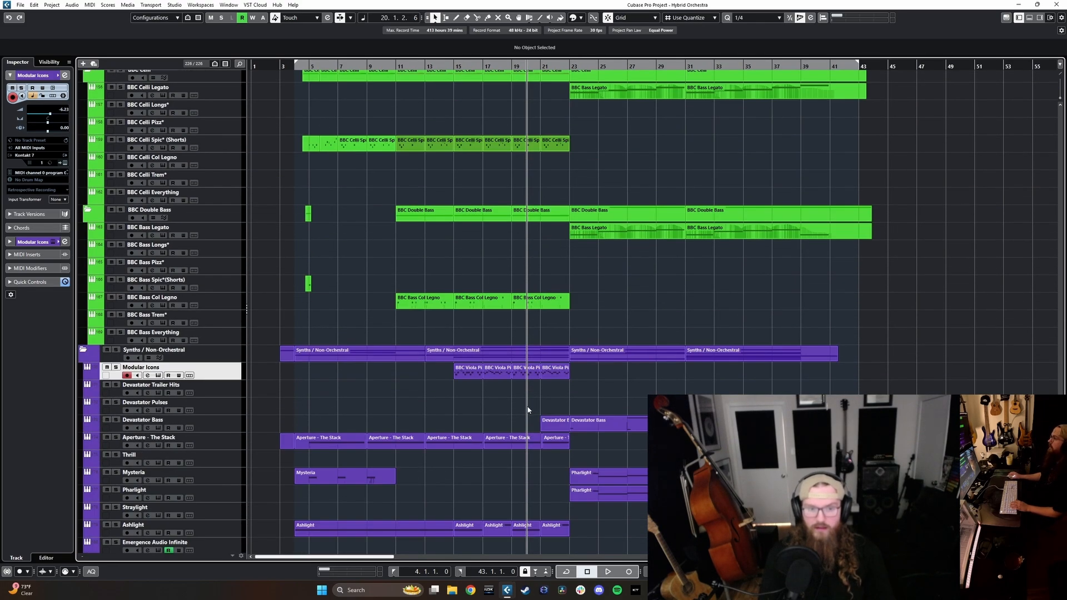
scroll(469, 401, down, 8)
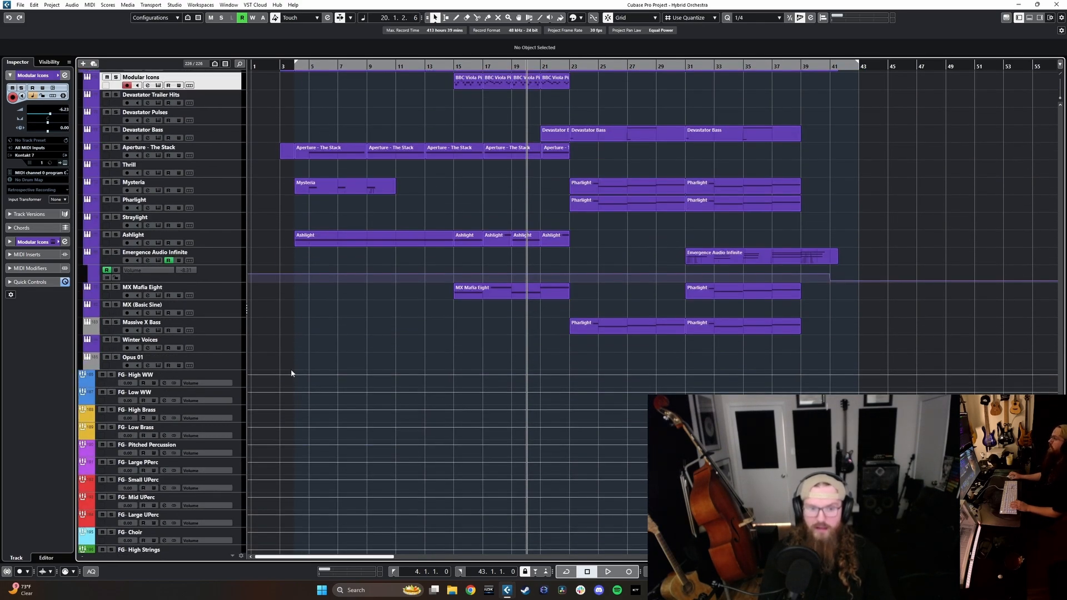
scroll(291, 372, up, 20)
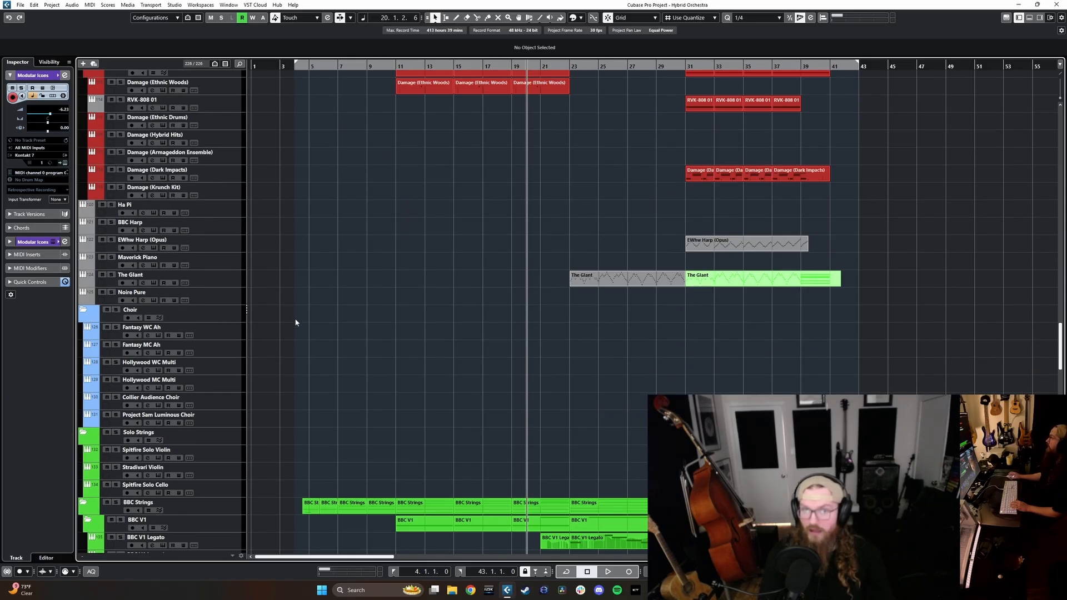
scroll(345, 339, up, 20)
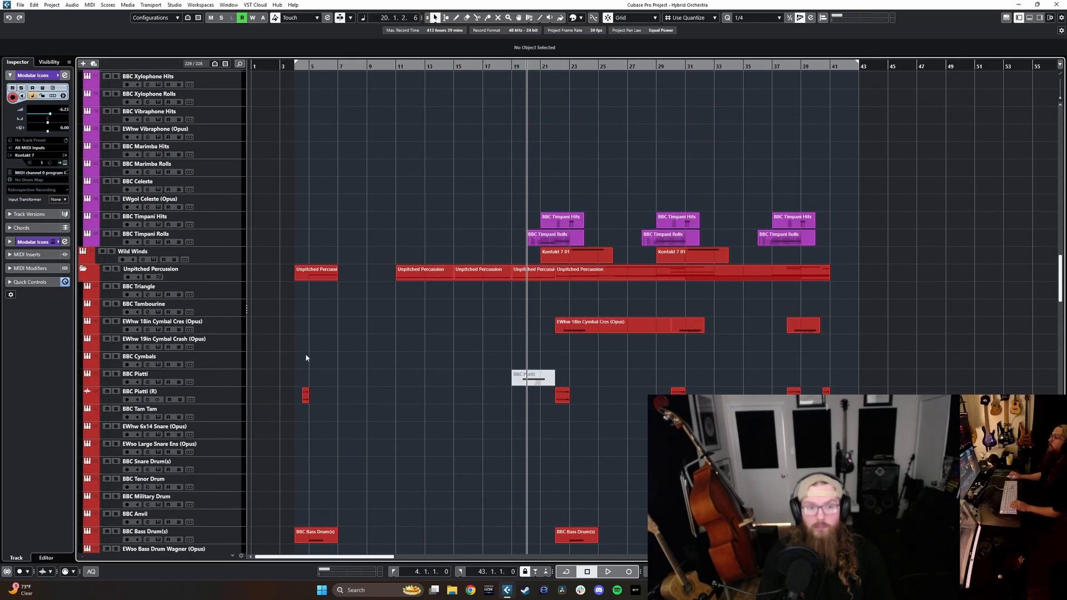
scroll(305, 355, up, 5)
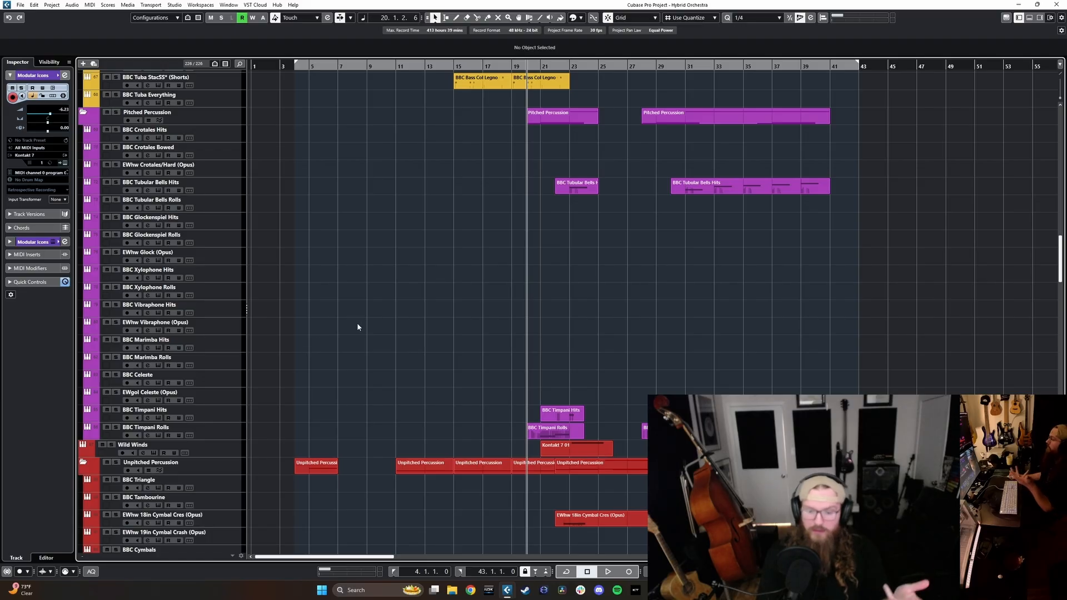
scroll(364, 326, up, 6)
scroll(353, 339, down, 3)
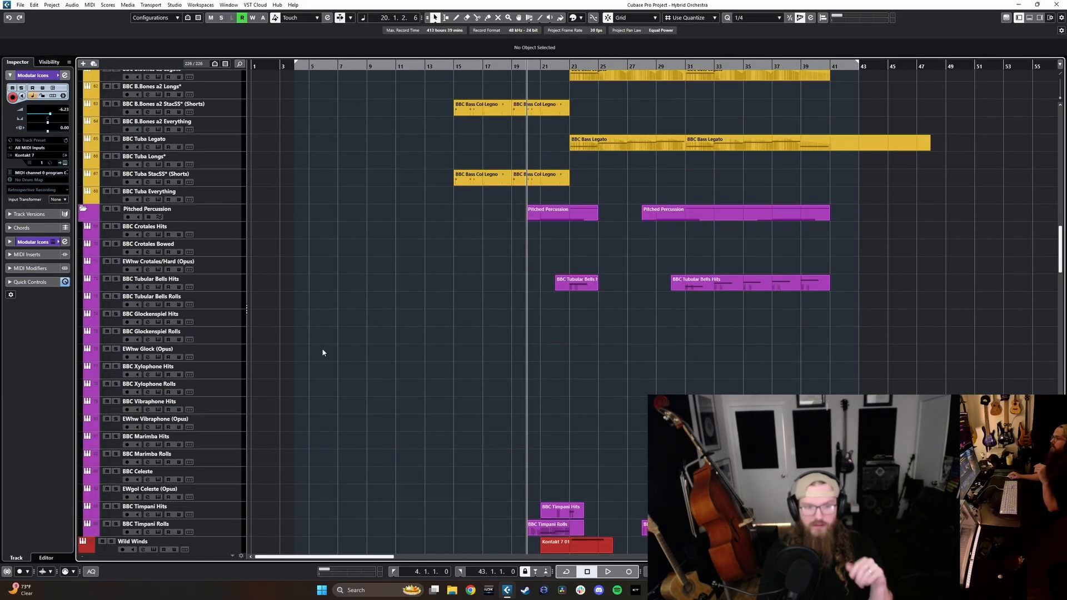
scroll(320, 349, up, 5)
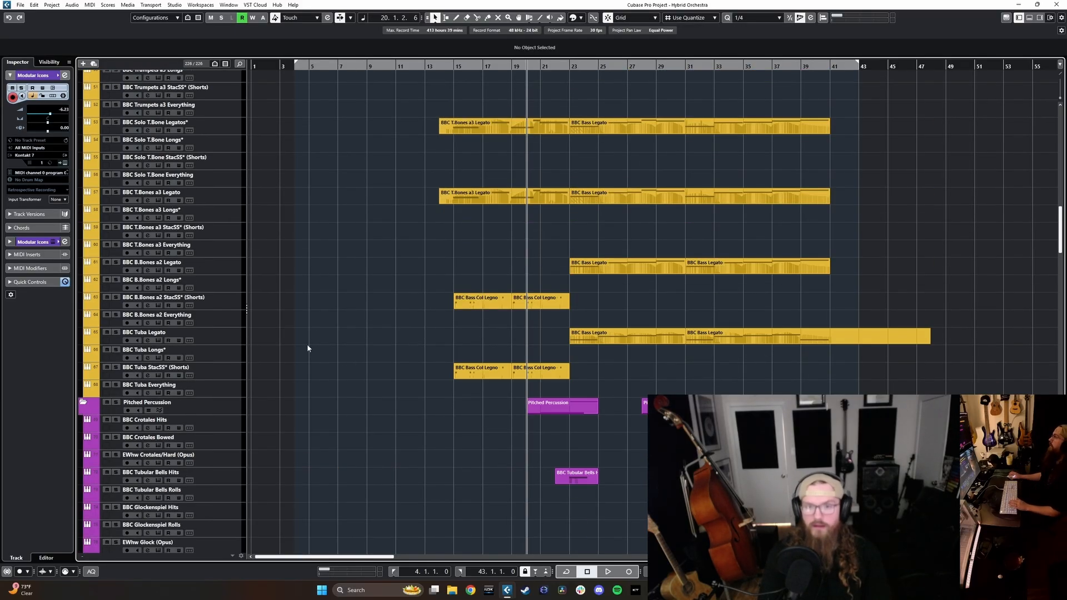
scroll(350, 302, up, 14)
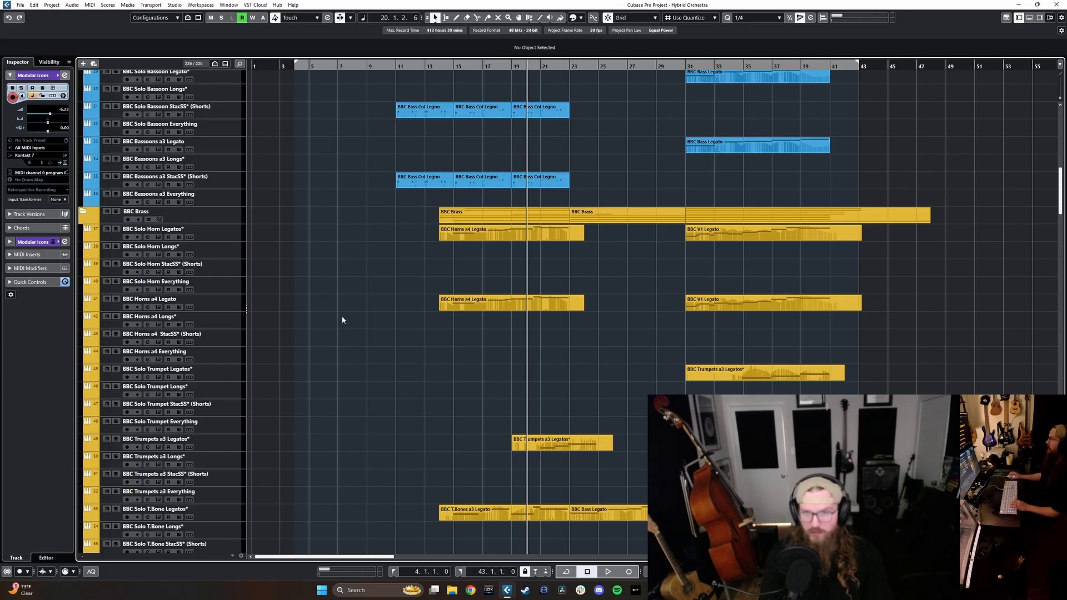
scroll(339, 322, up, 8)
scroll(339, 333, up, 3)
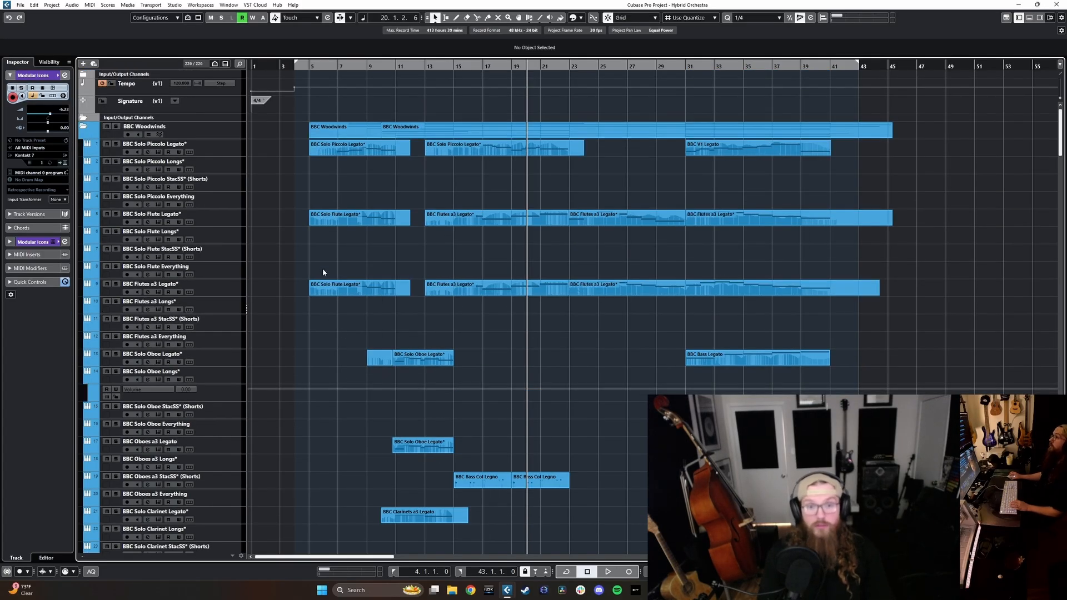
scroll(320, 271, up, 1)
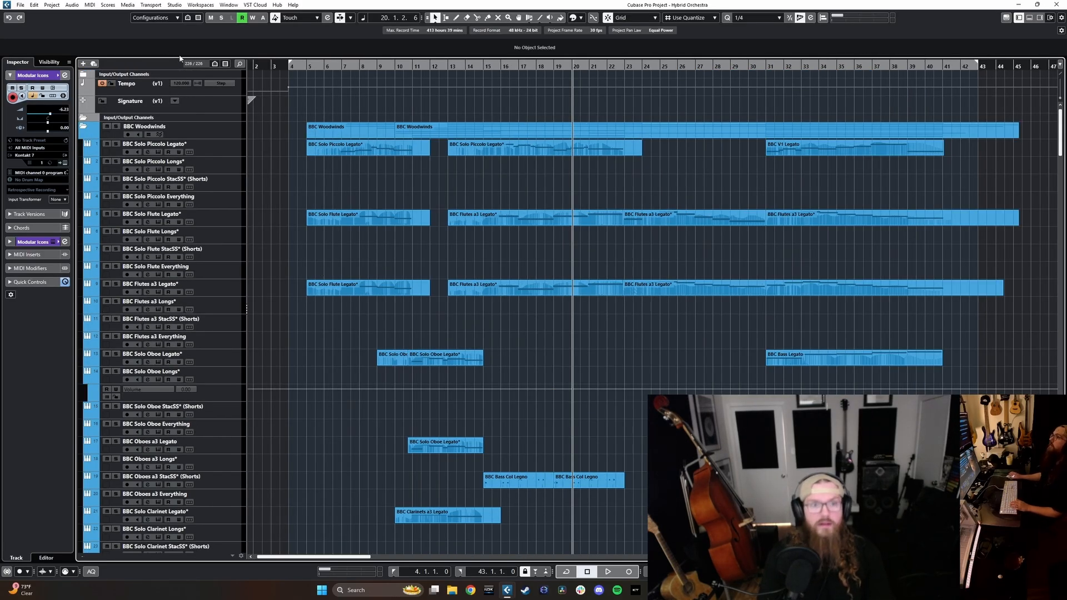
- Filter the track list to show only tracks with data between the locators
click(188, 17)
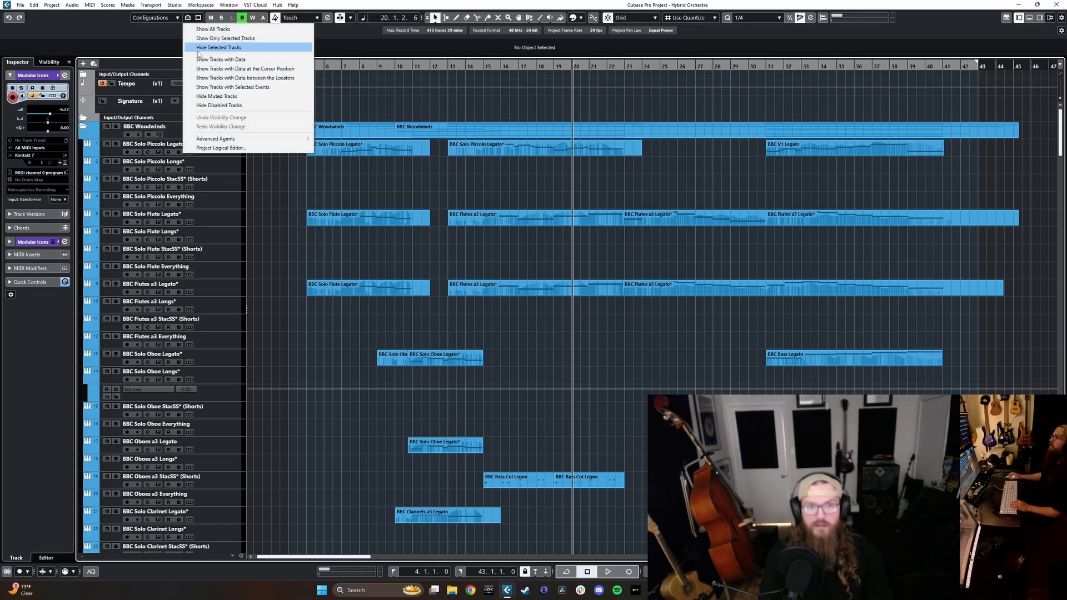
click(219, 78)
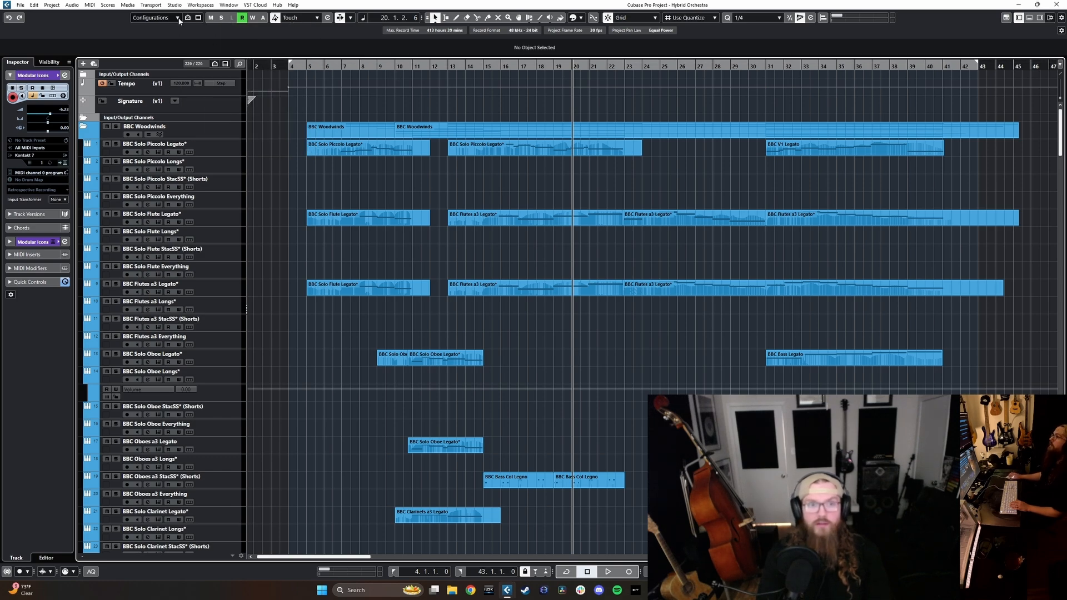
click(188, 17)
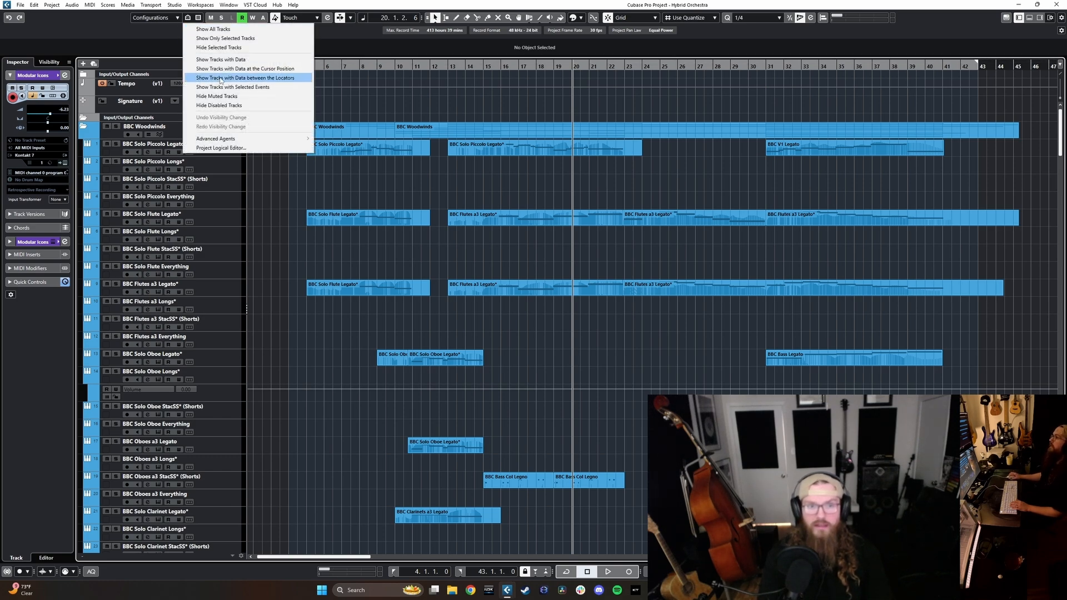
click(221, 79)
- Examine the filtered track list across the orchestral sections and select the BBC Solo Piccolo Legato track
scroll(525, 263, down, 15)
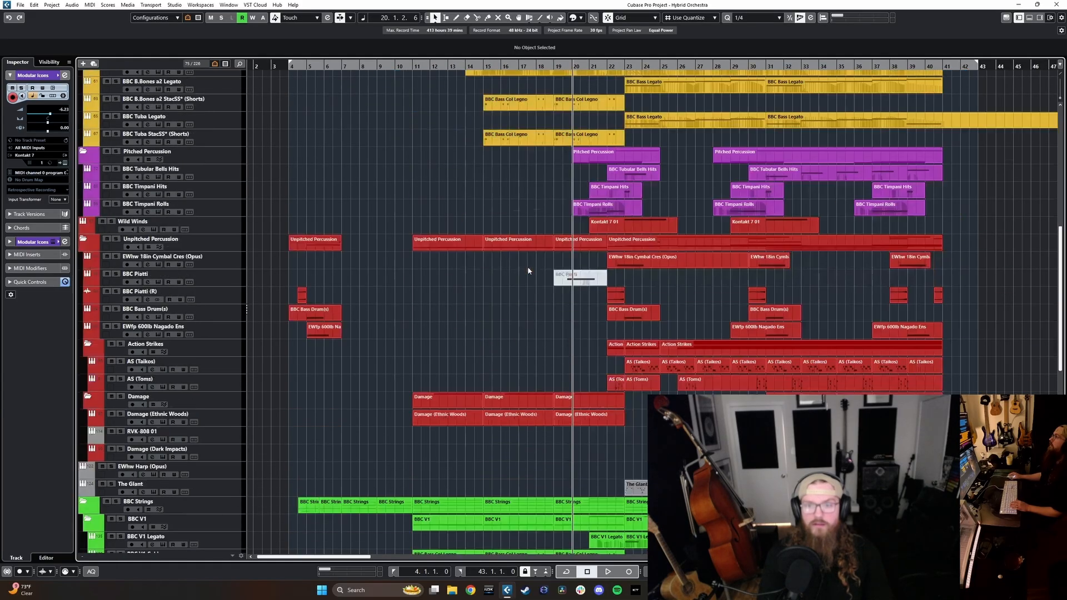
scroll(524, 273, down, 5)
scroll(519, 281, up, 15)
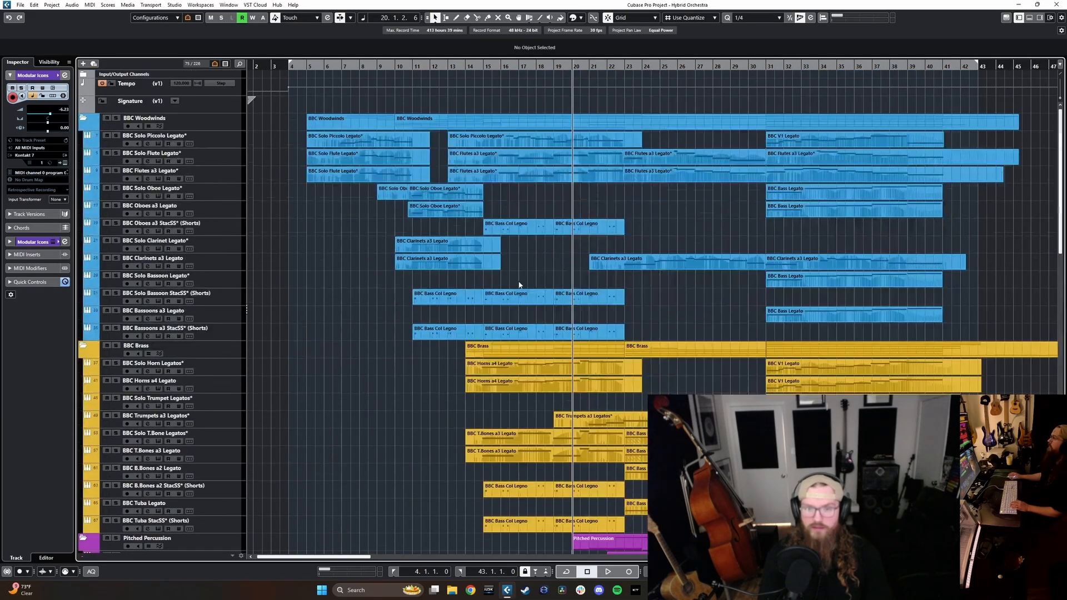
click(225, 144)
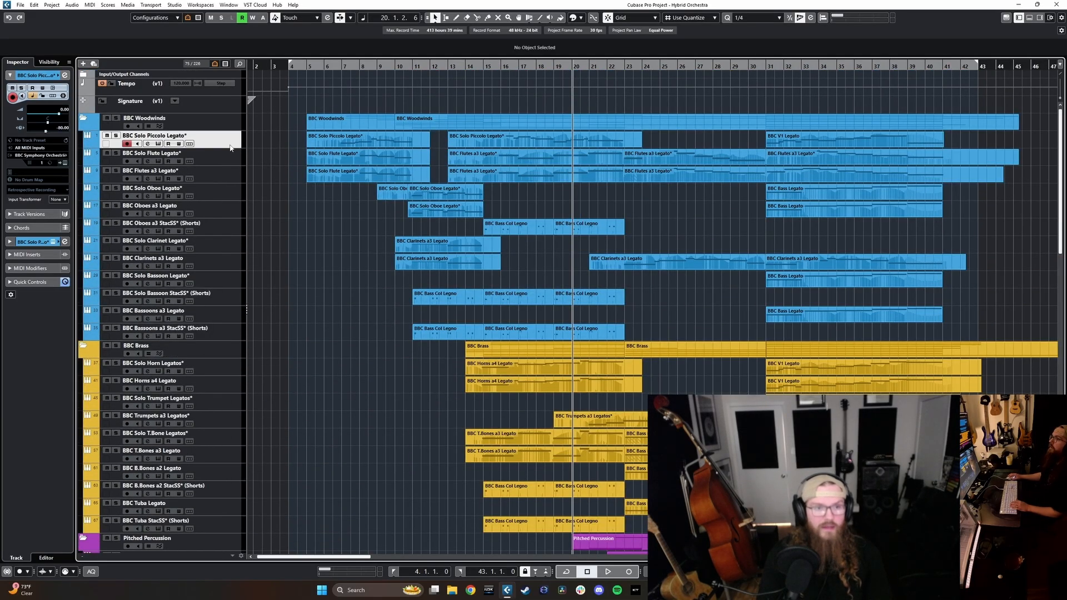
scroll(222, 262, down, 12)
scroll(222, 262, down, 4)
scroll(222, 278, up, 20)
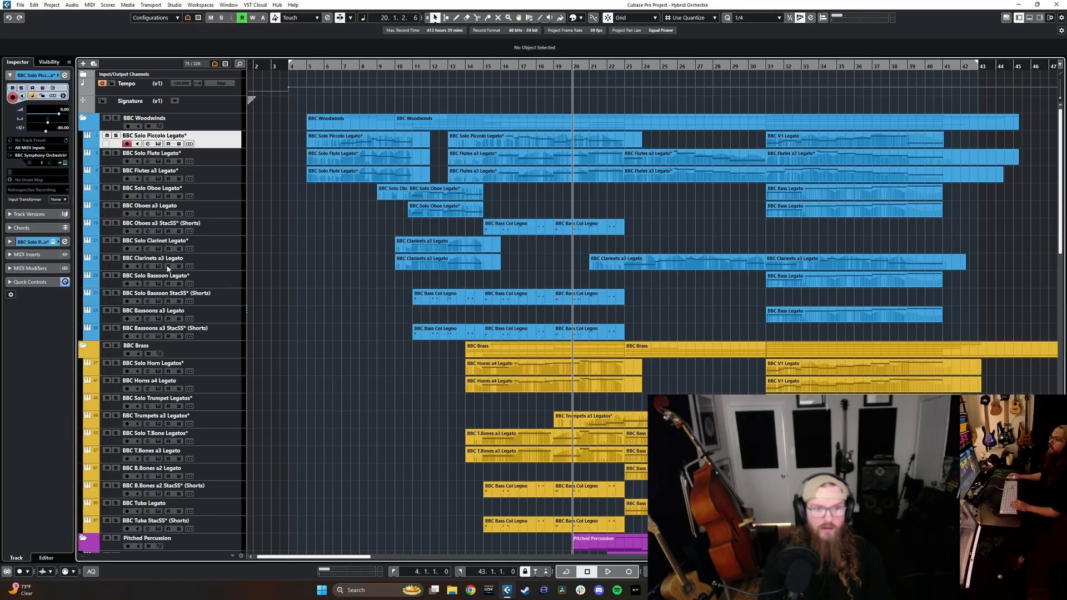
- Colour the Massive X Bass track purple like the other synth tracks
scroll(226, 304, down, 18)
scroll(225, 304, down, 5)
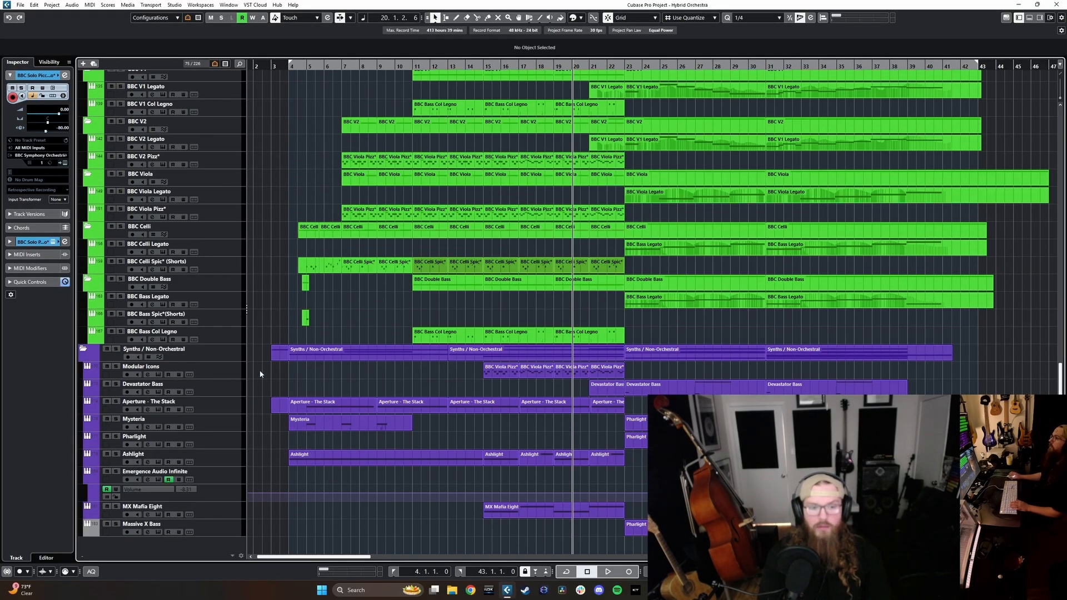
click(204, 525)
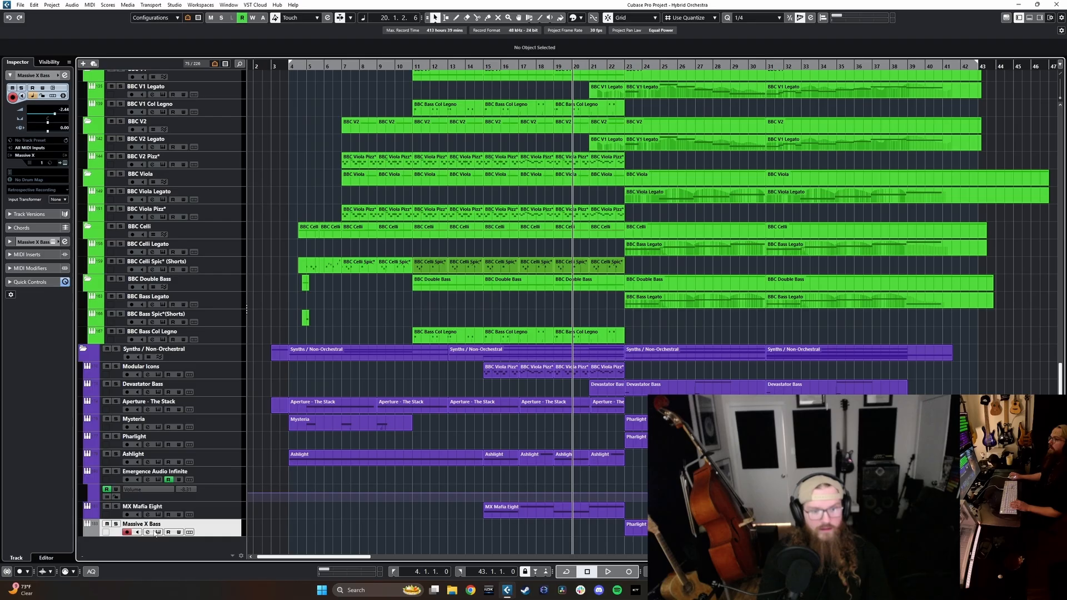
click(96, 533)
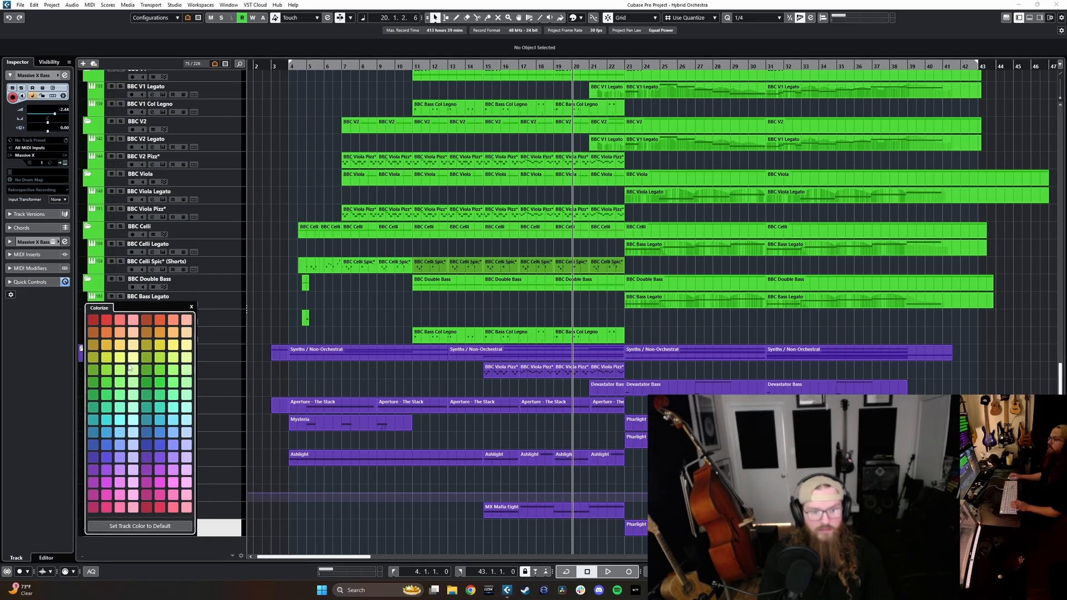
click(105, 460)
- Review the filtered arrangement section by section, from the woodwinds through brass, percussion and strings to the synths
scroll(362, 390, up, 3)
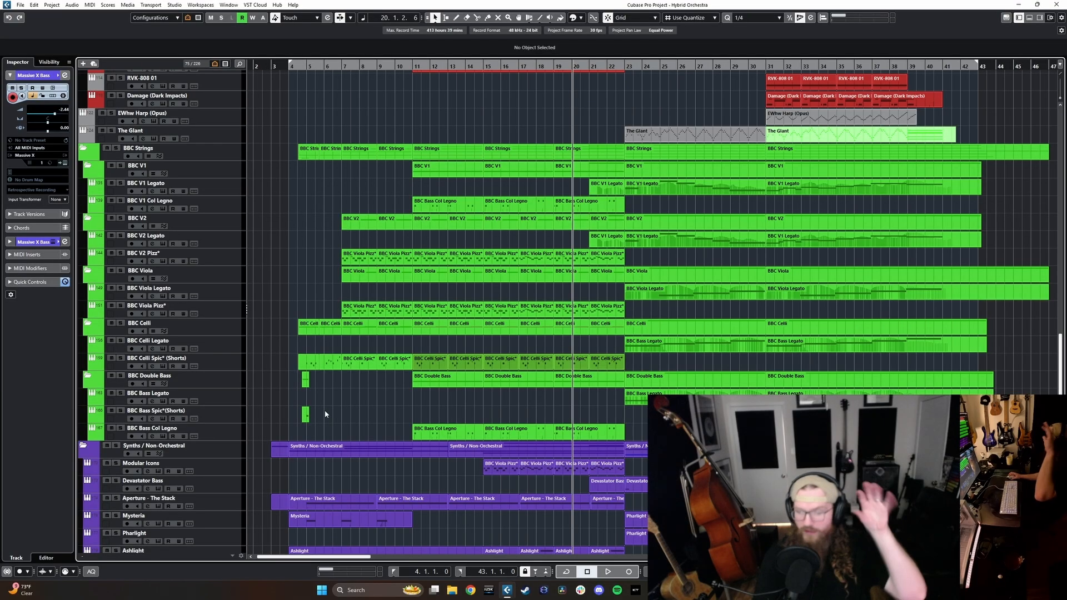
scroll(379, 285, up, 5)
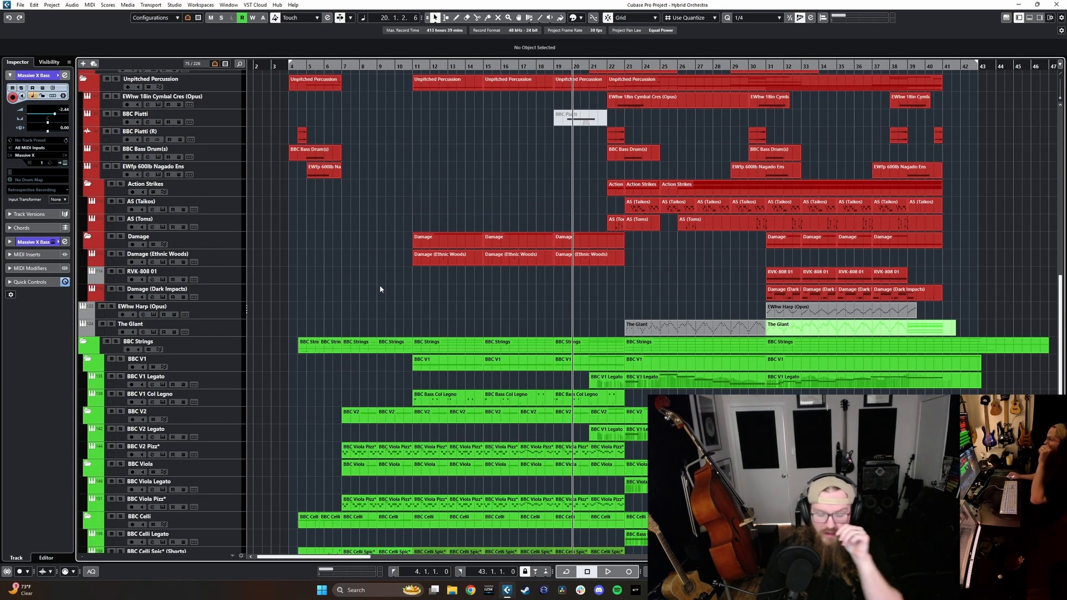
scroll(372, 287, up, 10)
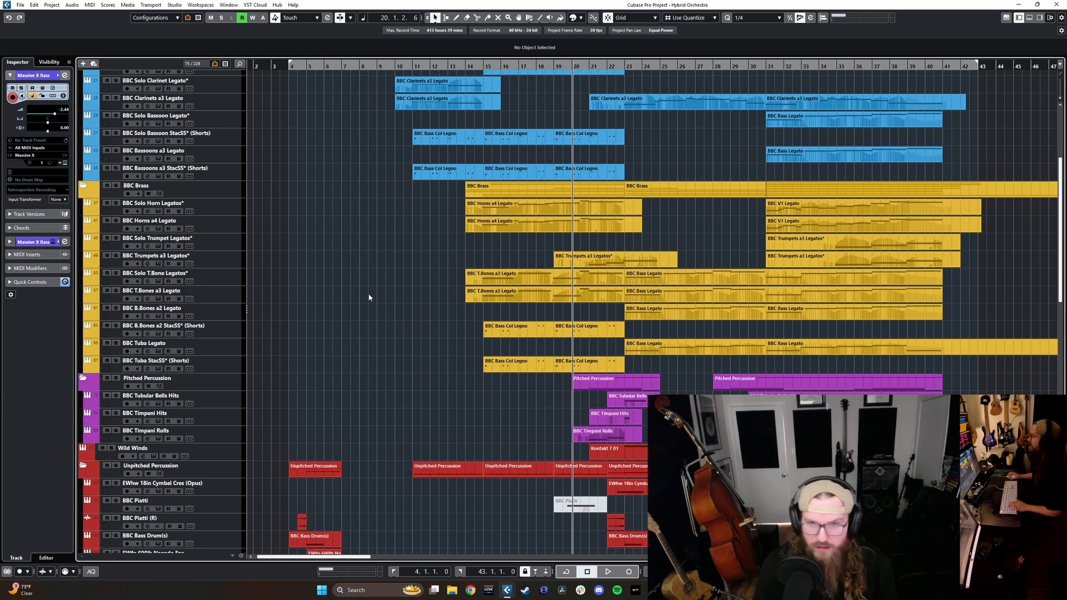
scroll(369, 297, up, 5)
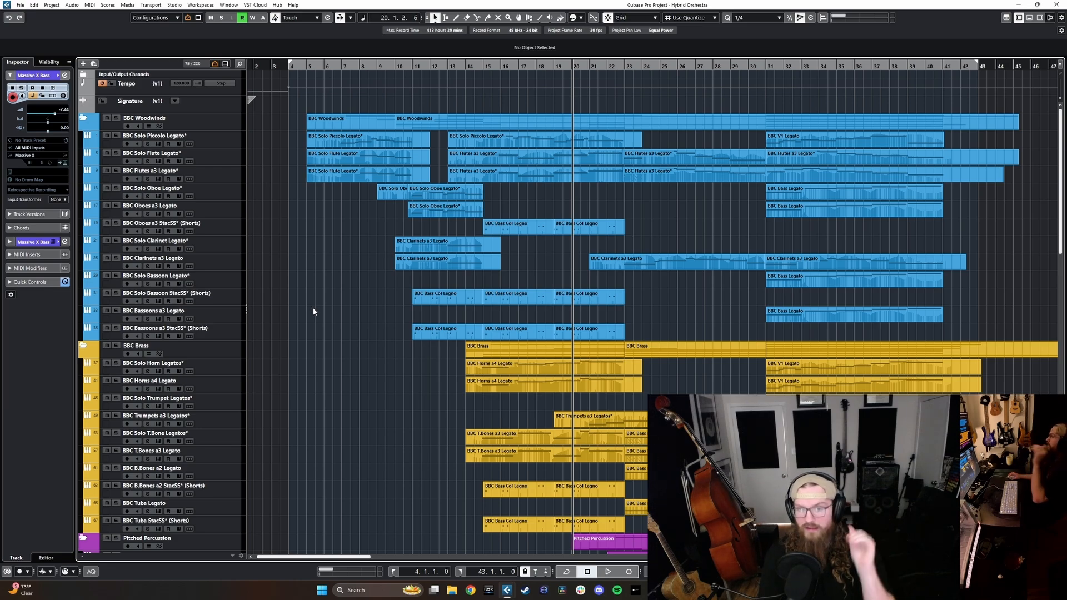
scroll(312, 308, down, 5)
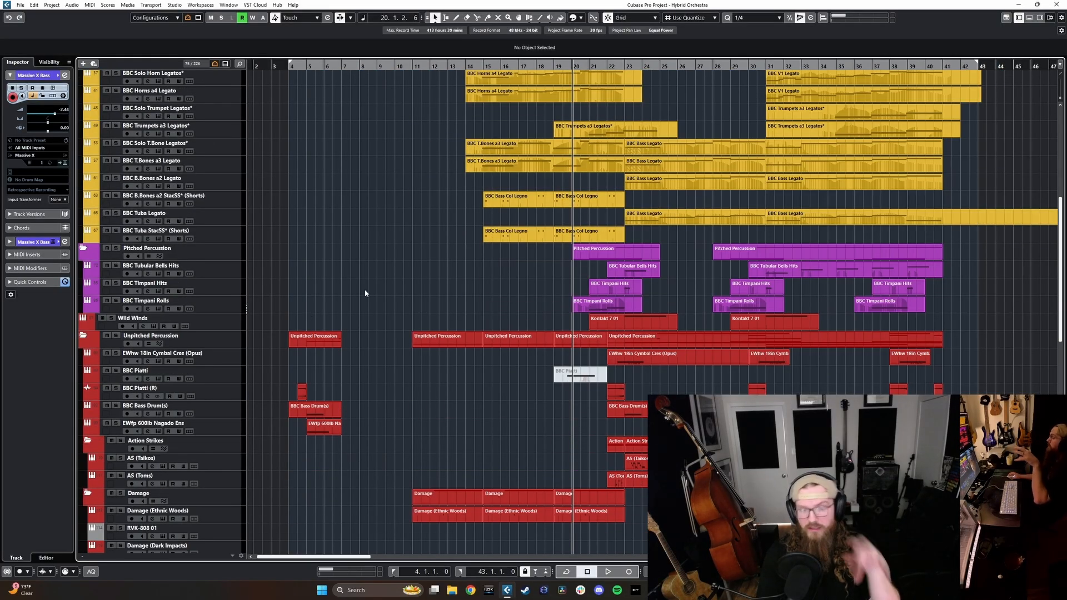
scroll(366, 293, down, 2)
scroll(351, 296, up, 1)
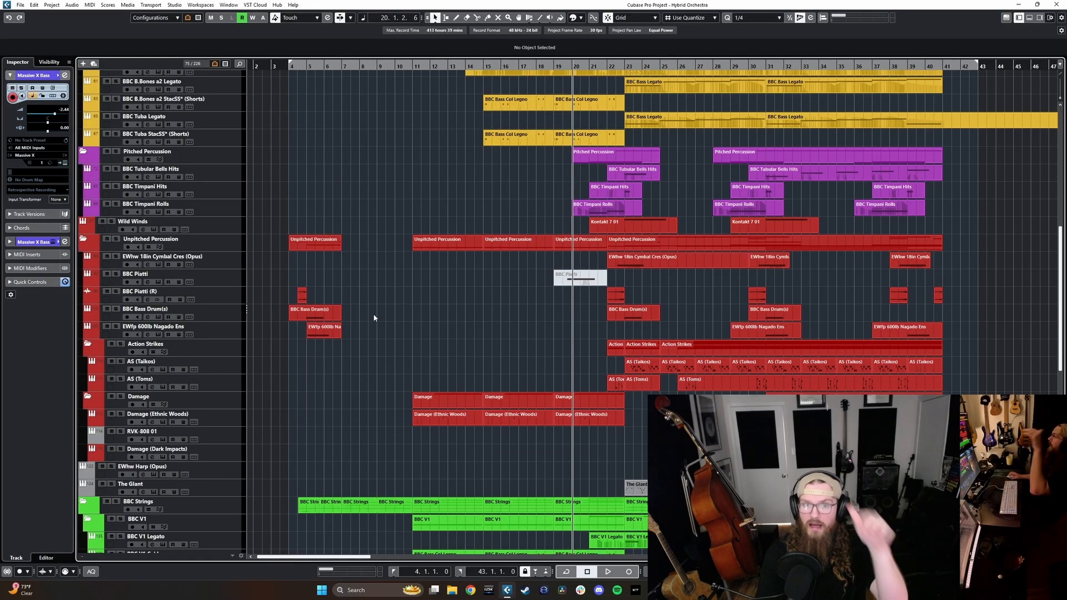
scroll(374, 319, down, 6)
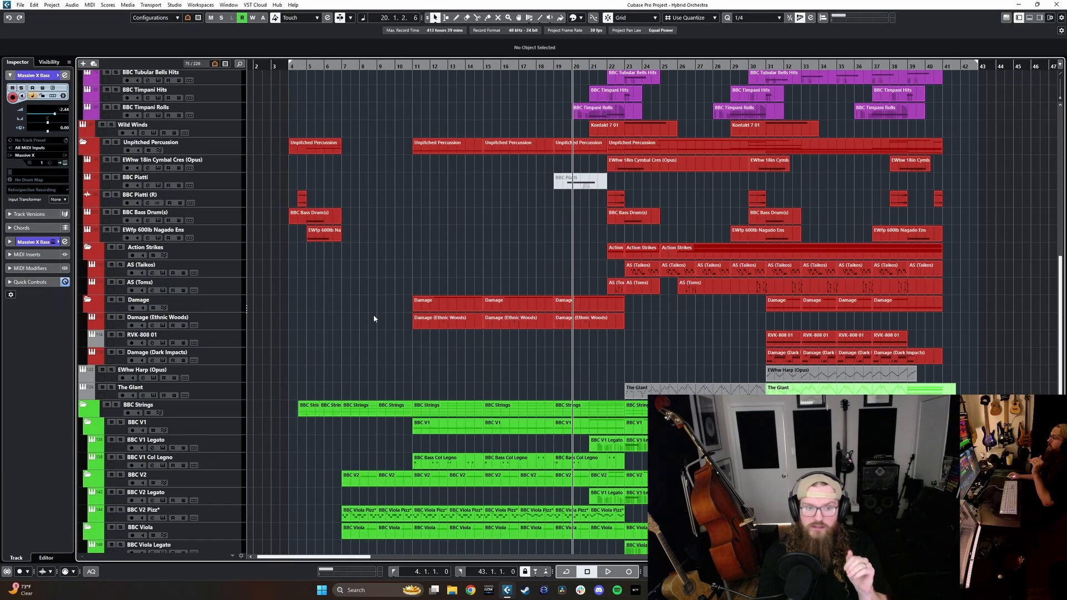
scroll(374, 319, down, 2)
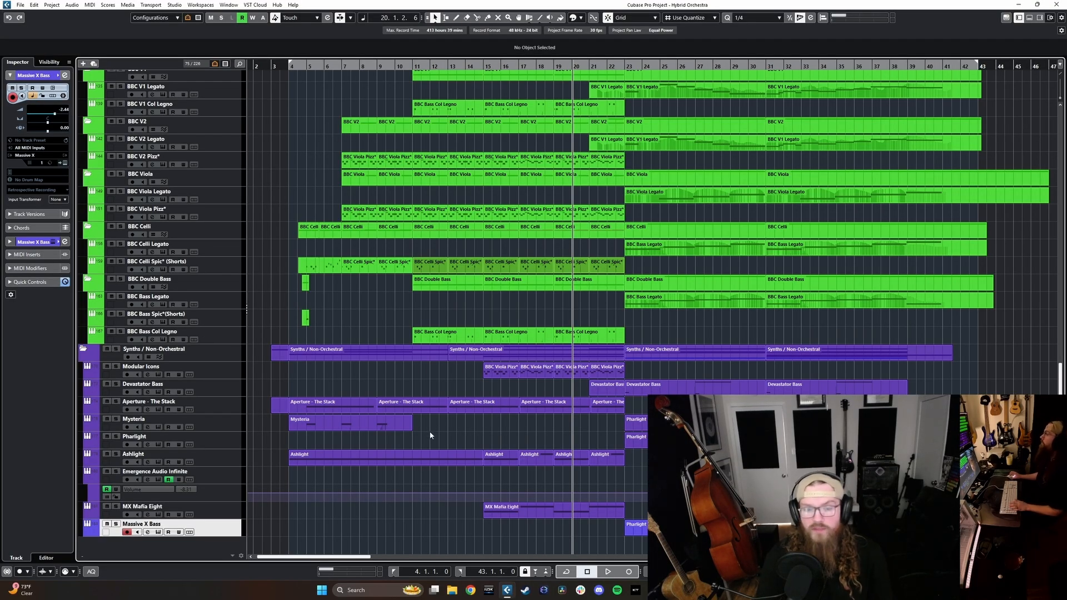
scroll(412, 429, up, 20)
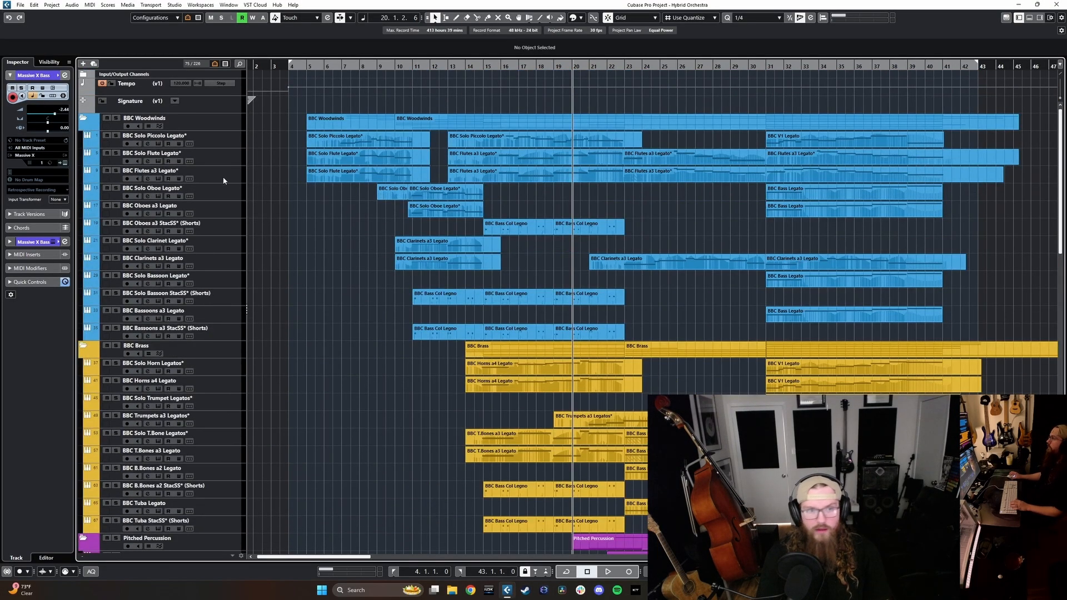
- Show the hidden group tracks from FG- High WW through FG- Low Strings in the project's track list
click(43, 66)
scroll(384, 350, down, 20)
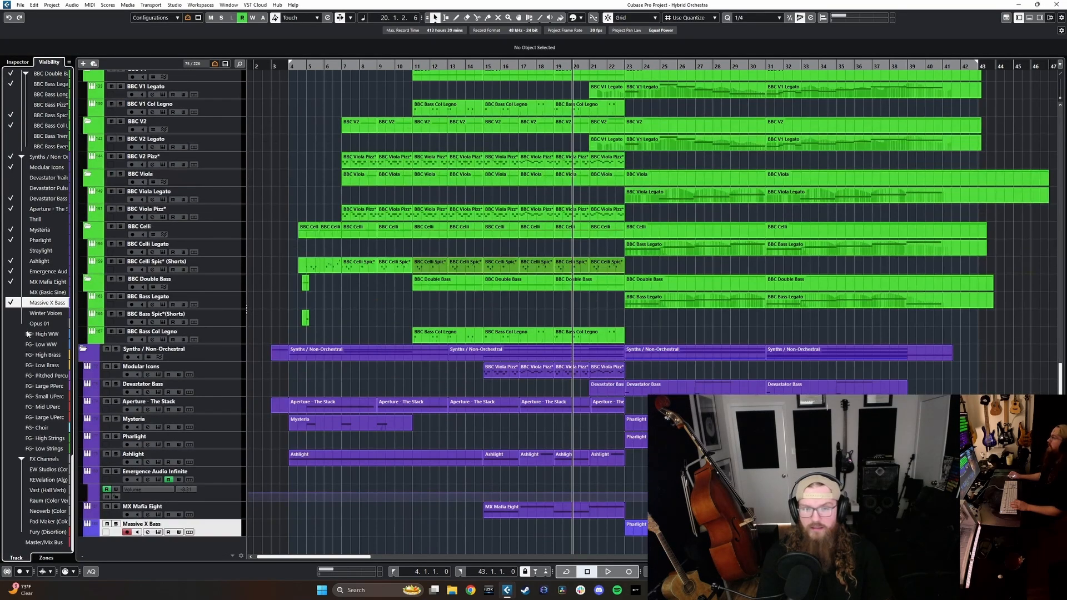
click(39, 336)
shift+click(41, 450)
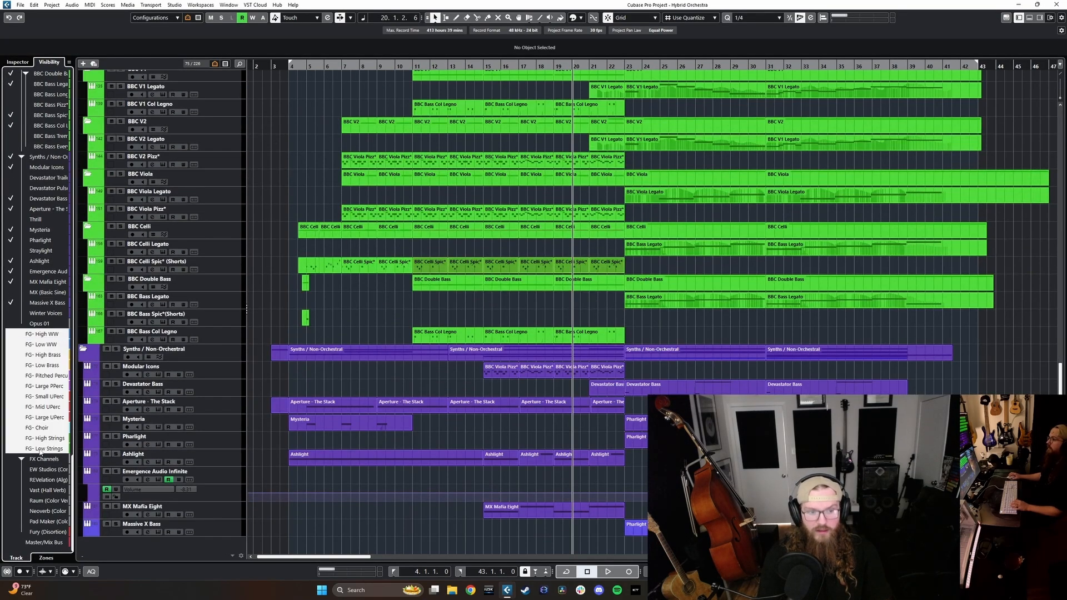
click(10, 334)
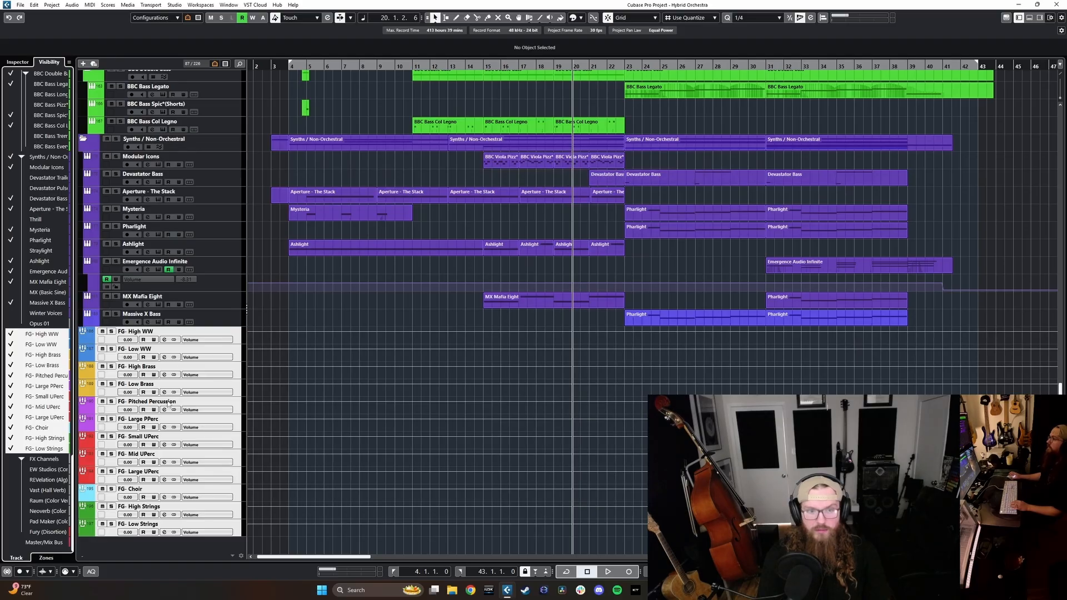
- Select the two woodwind group tracks to inspect them, then hide the FG- Choir group track
click(237, 338)
shift+click(238, 351)
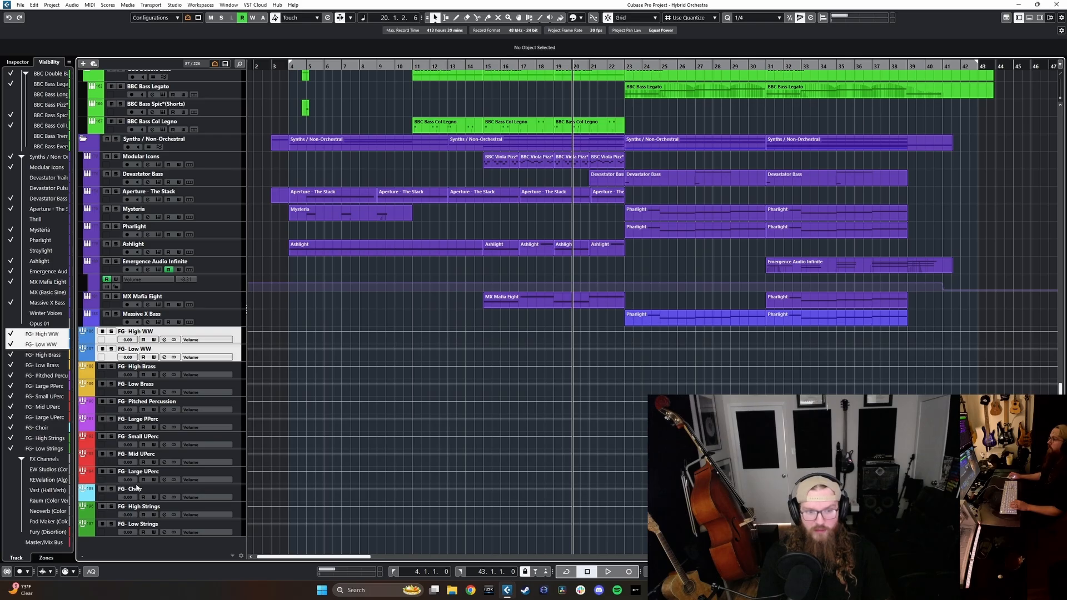
click(233, 491)
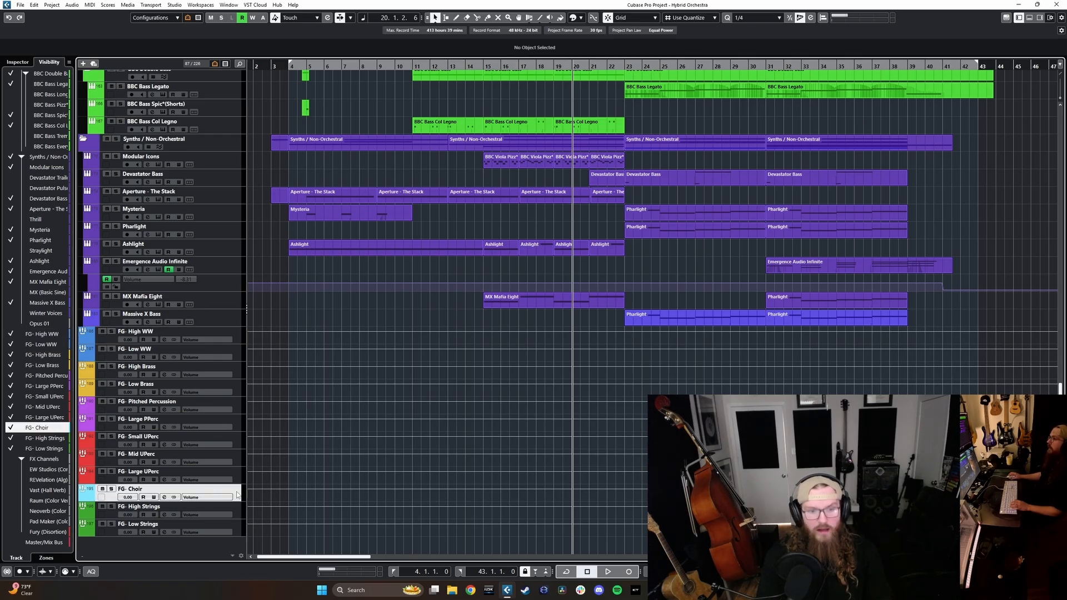
click(10, 428)
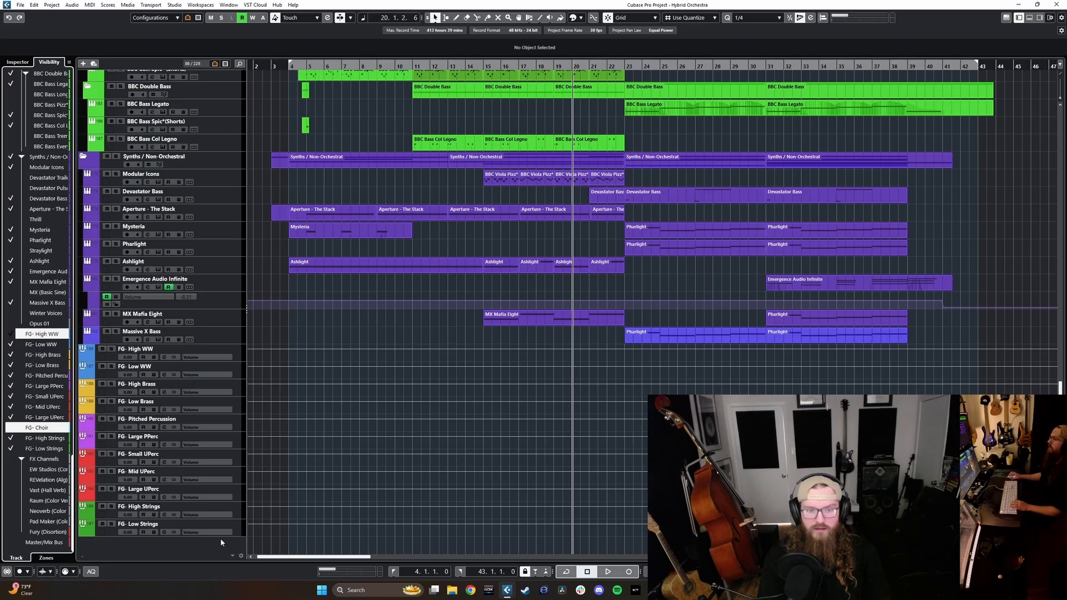
- Select all visible group tracks from FG- High WW to FG- Low Strings and return to the start of the track list
click(241, 534)
shift+click(234, 358)
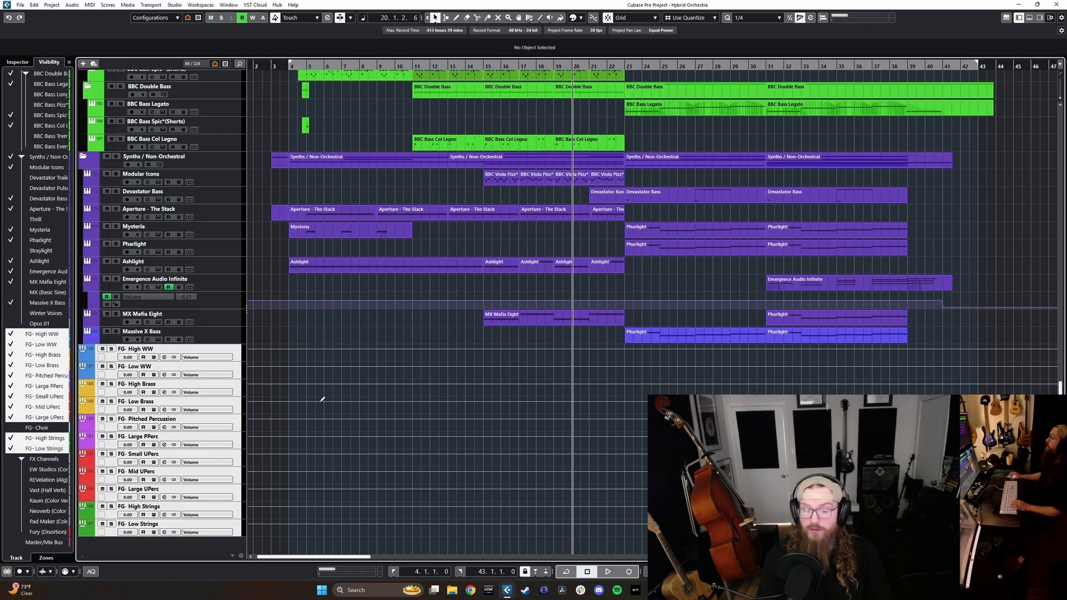
scroll(359, 318, up, 20)
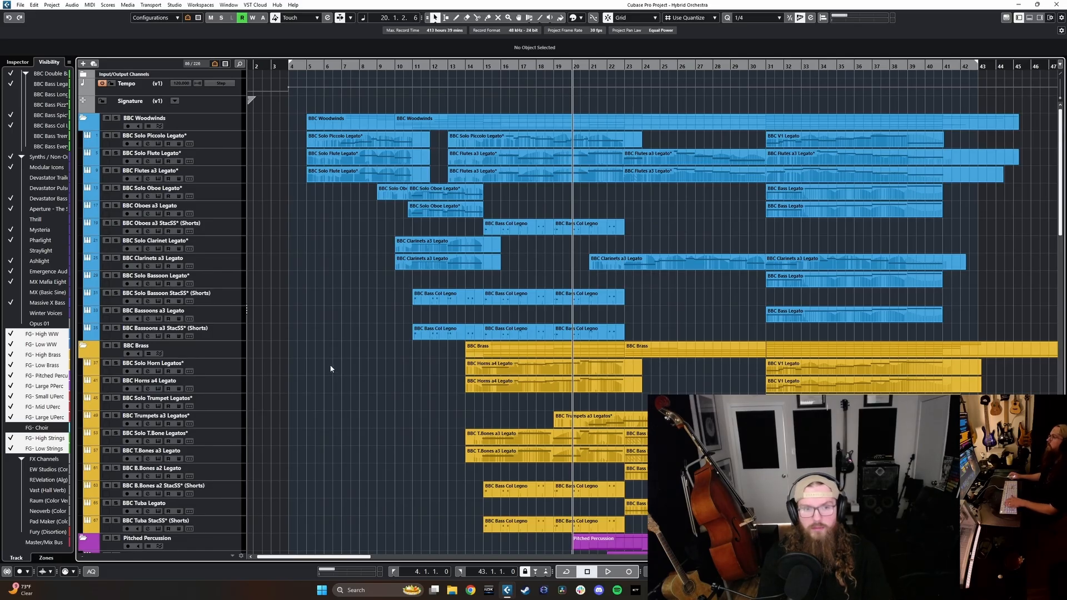
- Open the MixConsole and show only the channels for tracks with data between the locators
key(F3)
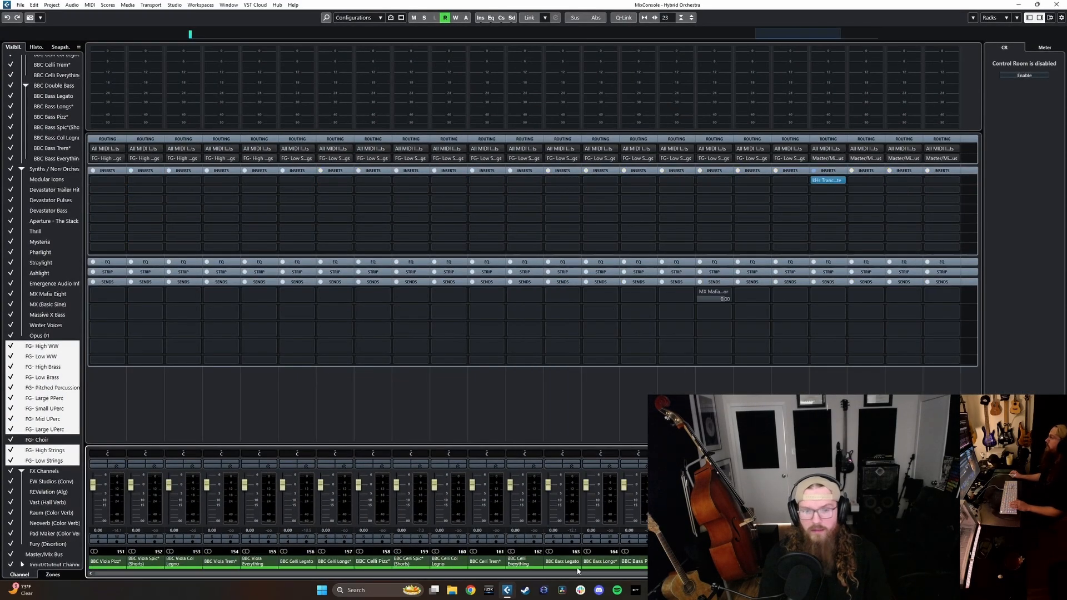
drag(577, 570, 112, 584)
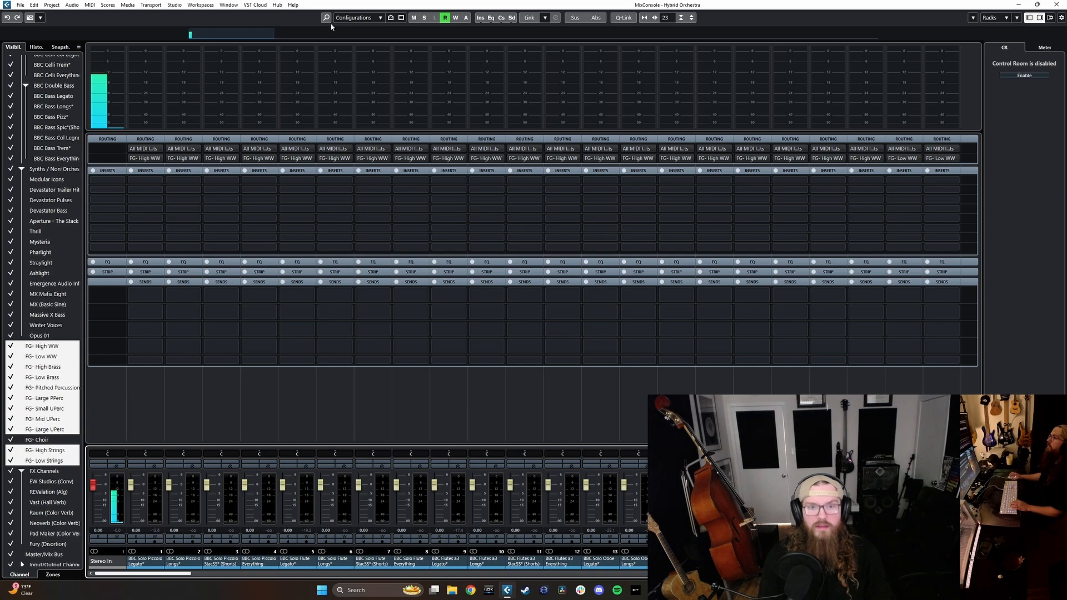
click(391, 18)
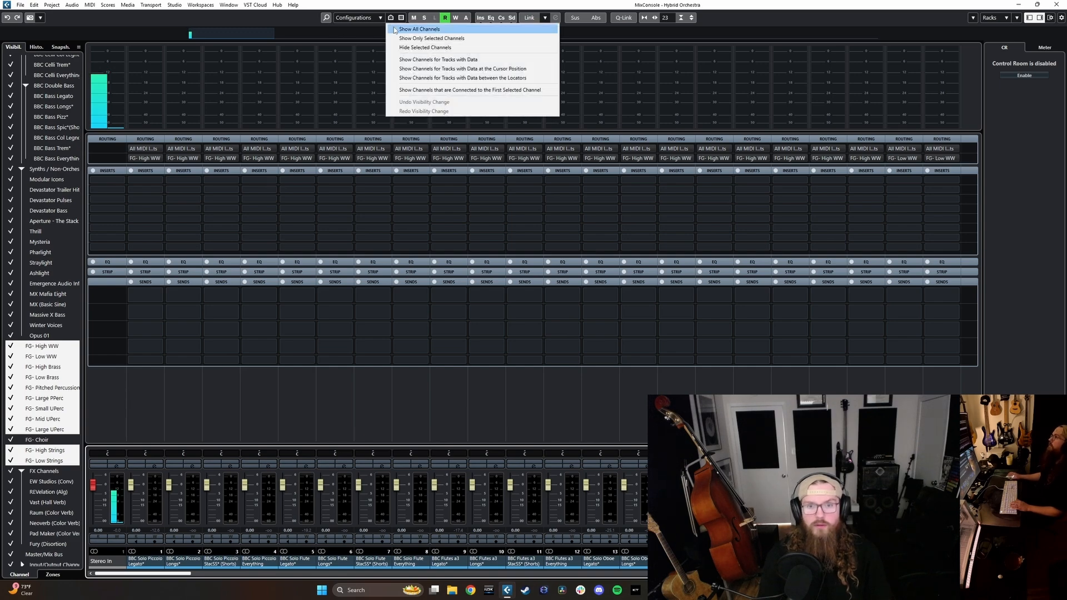
click(420, 81)
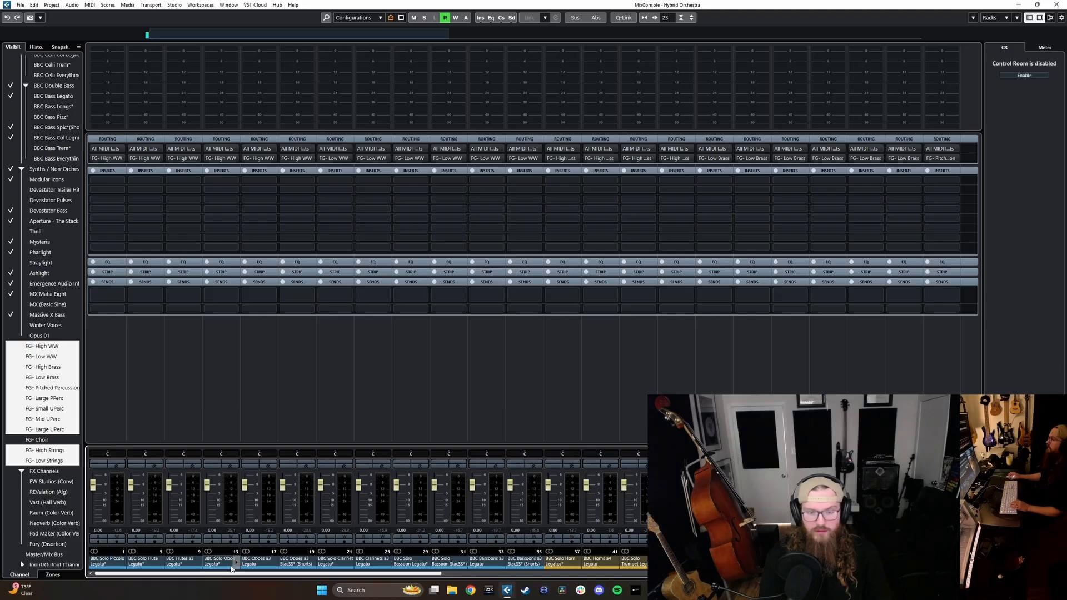
- Select the eight woodwind channels from BBC Solo Piccolo Legato to BBC Clarinets a3 Legato in the mixer
click(108, 562)
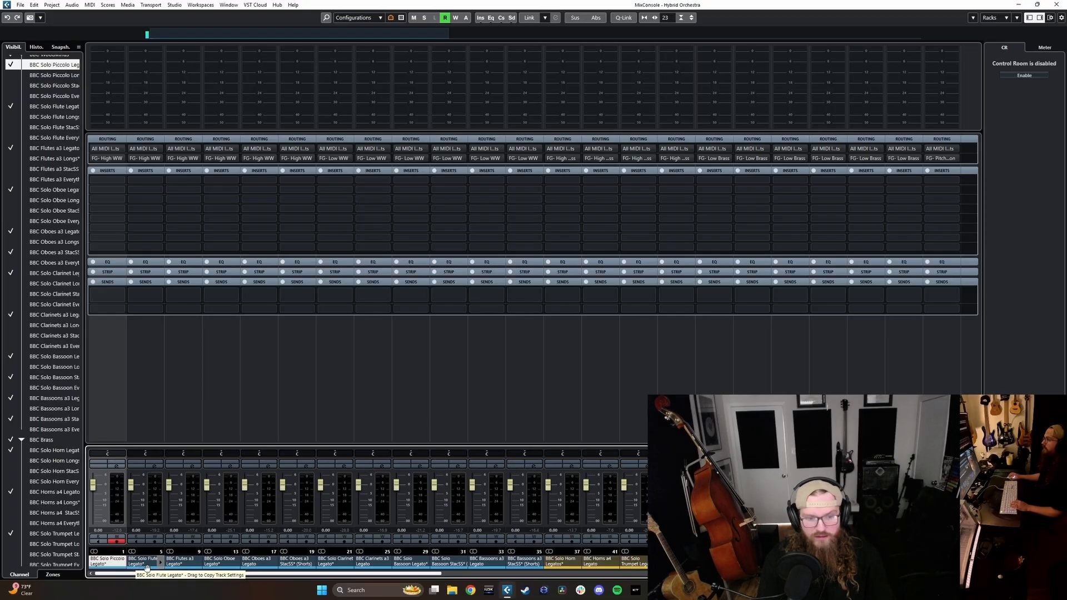
shift+click(365, 564)
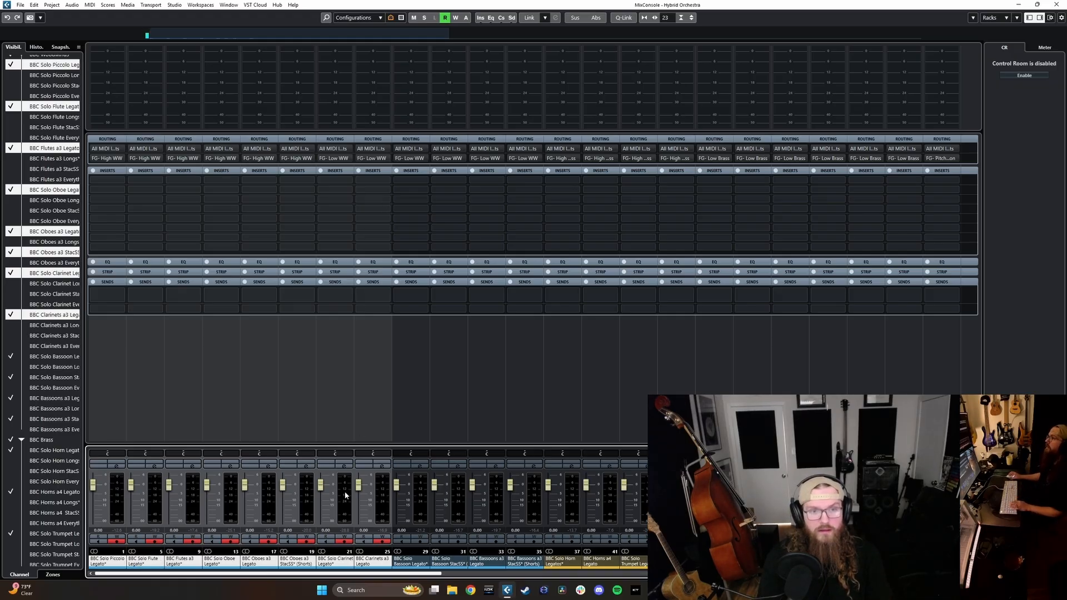
click(330, 562)
ctrl+click(368, 563)
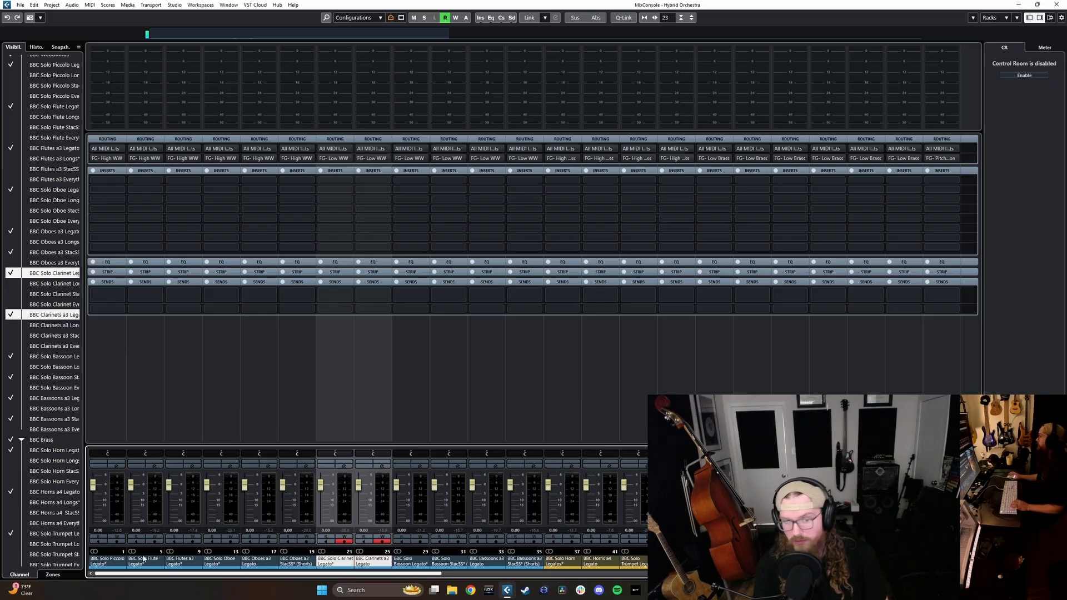
shift+click(113, 563)
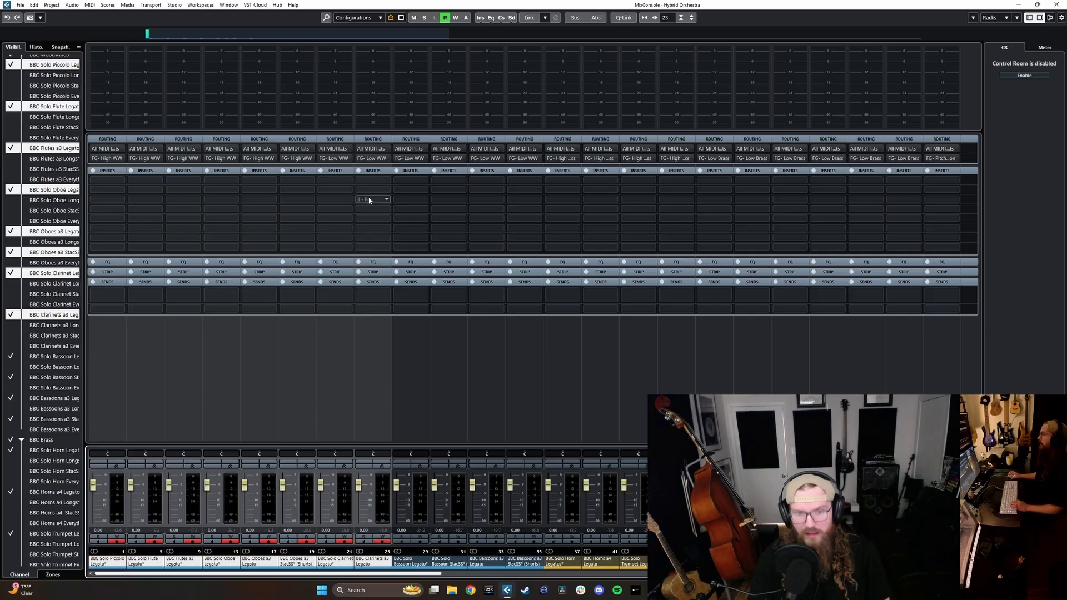
- Route all the selected woodwind channels to Stereo Out at once using temporary linking
click(386, 159)
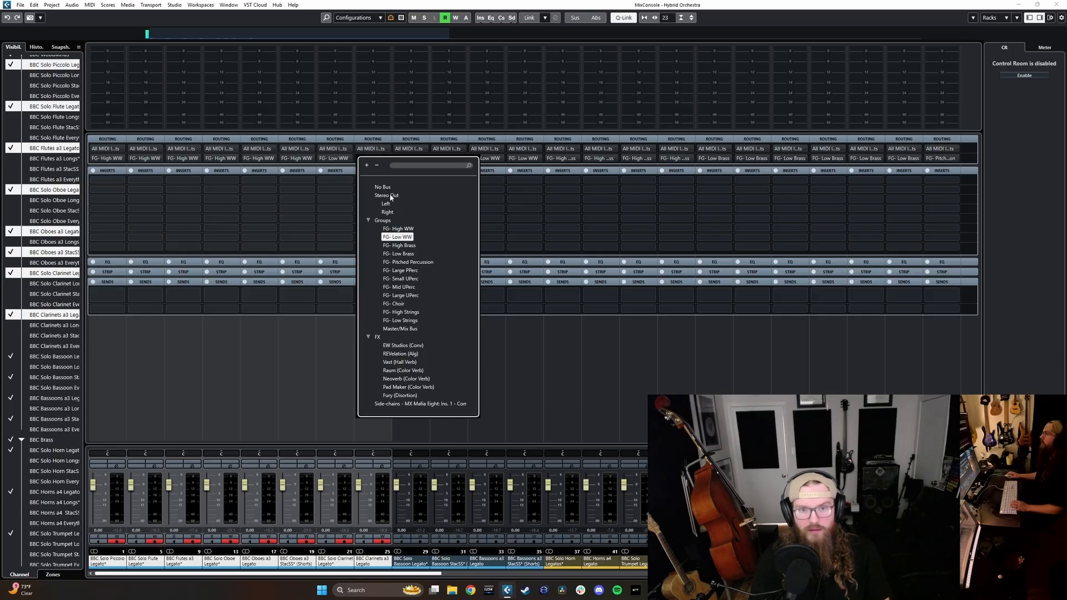
alt+shift+click(390, 195)
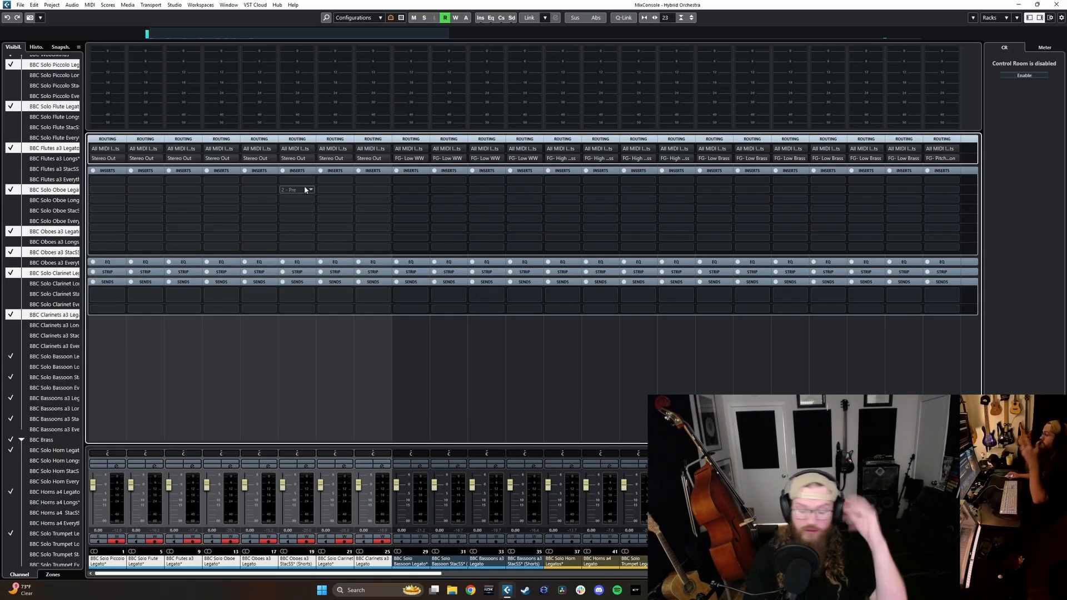
drag(305, 189, 326, 222)
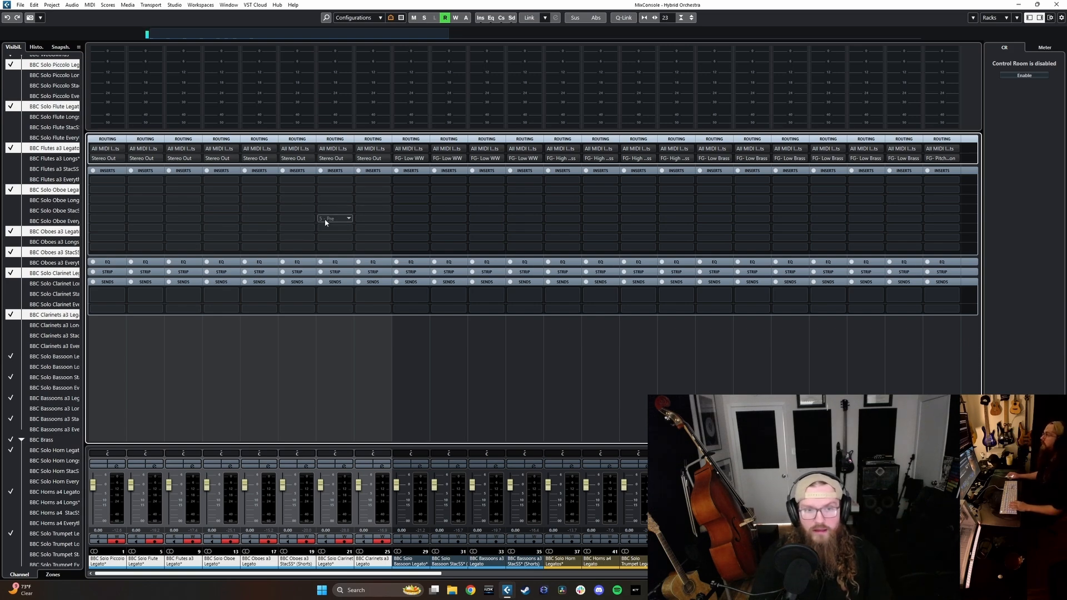
- Route all eight selected woodwind channels together to the FG- High WW group
alt+shift+click(385, 160)
click(398, 229)
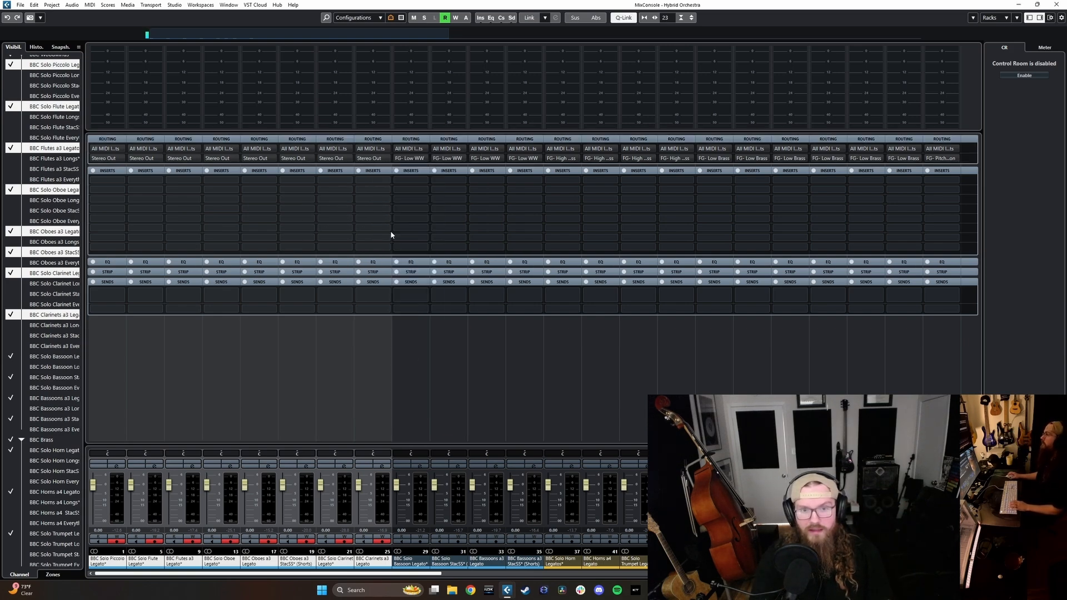
- Select the four bassoon channels to check their output routing
click(415, 524)
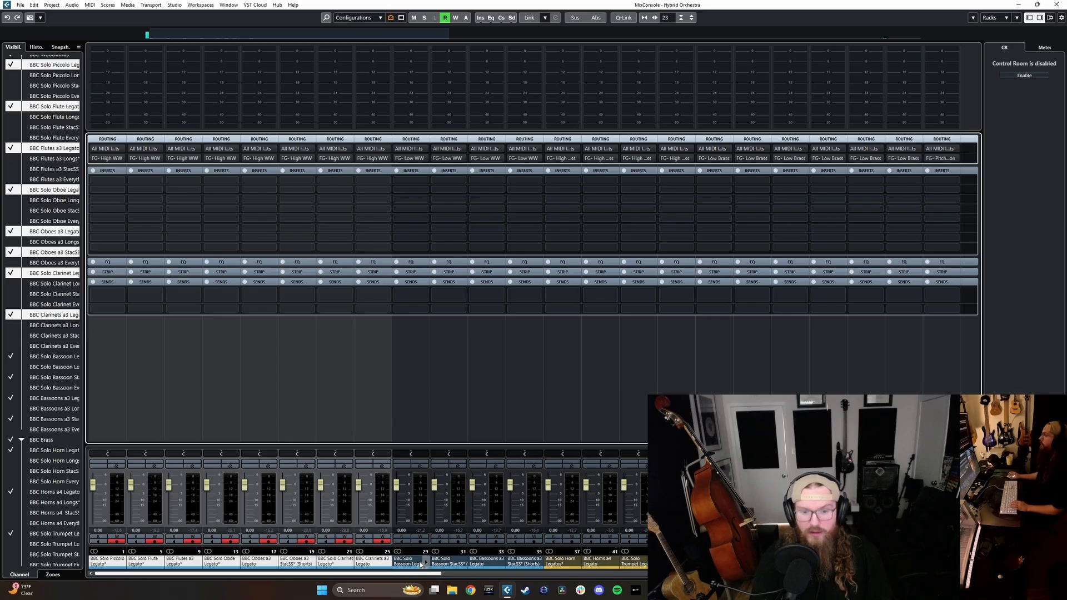
drag(421, 575, 436, 575)
shift+click(490, 561)
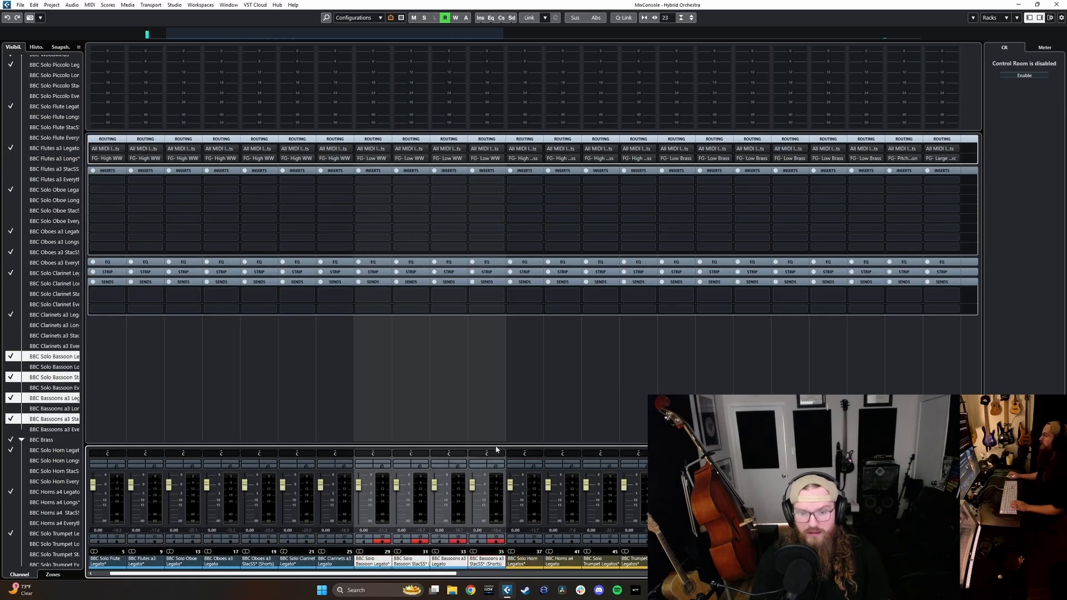
- Select the horn and trumpet channels from BBC Solo Horn Legato to BBC Trumpets a3 Legato to check their output routing
drag(348, 575, 457, 578)
click(258, 564)
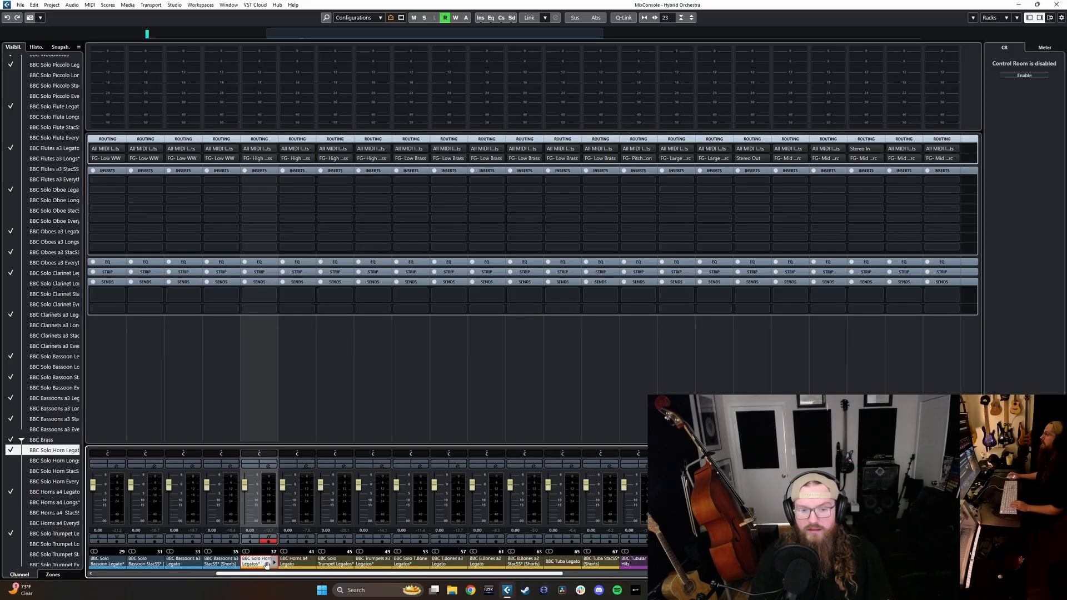
shift+click(371, 562)
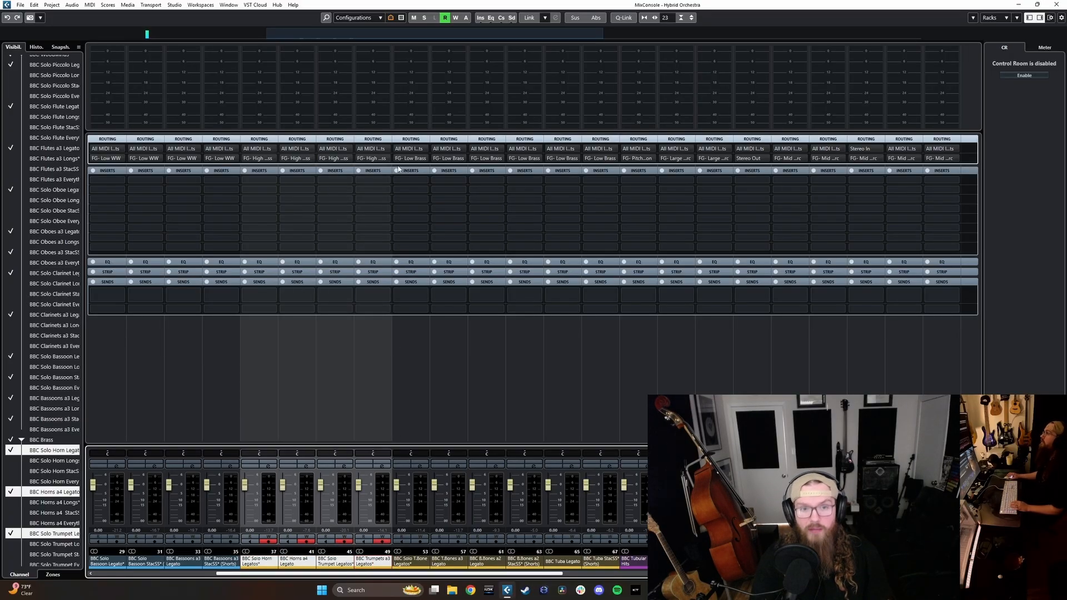
- Select the low brass channels from BBC Solo T.Bone Legato to BBC Tuba StacSS to check their output routing
click(410, 562)
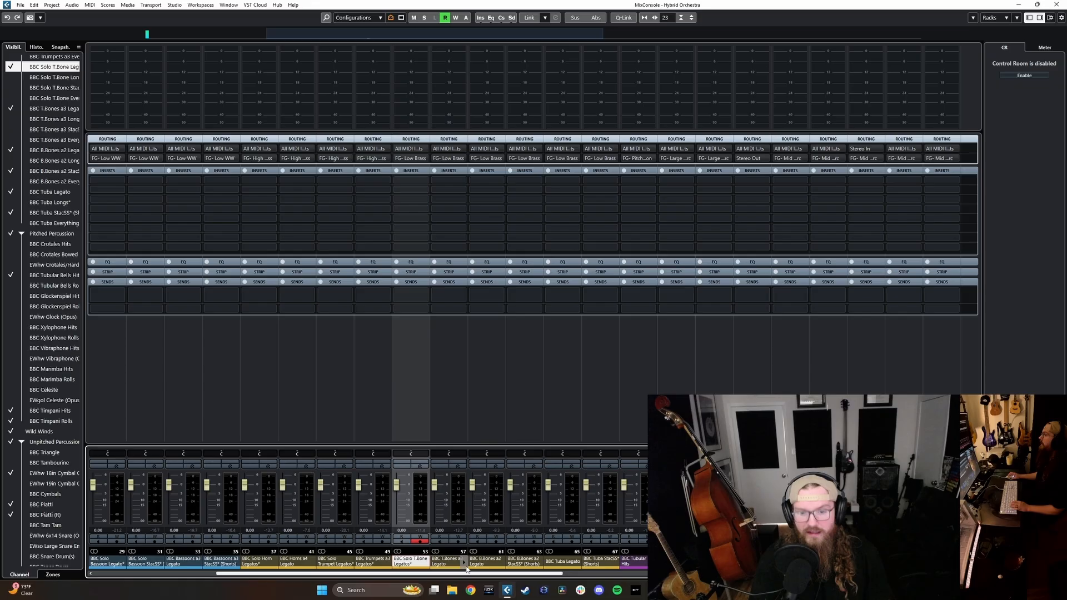
shift+click(602, 561)
drag(543, 576, 555, 575)
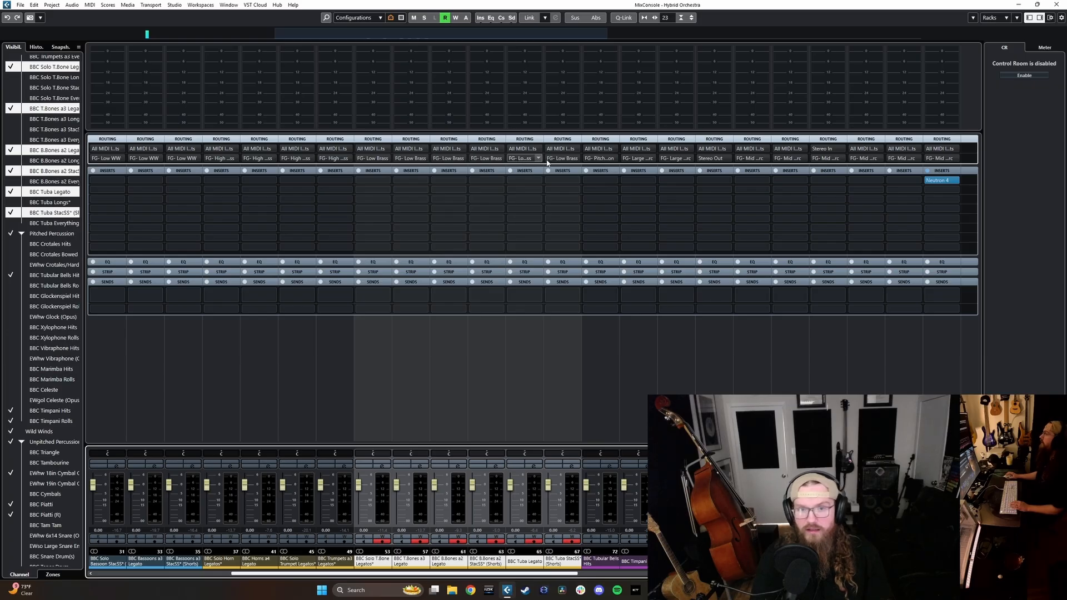
- Check the tubular bells routing, then route the BBC Timpani Hits and Timpani Rolls channels to the FG- Large PPerc group
drag(563, 578, 668, 578)
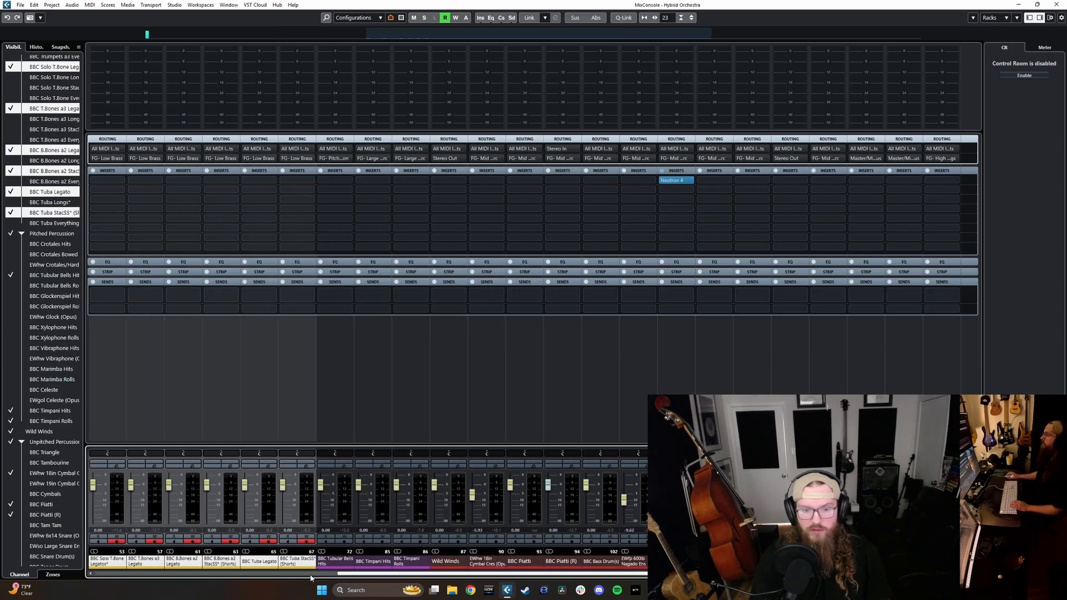
click(336, 562)
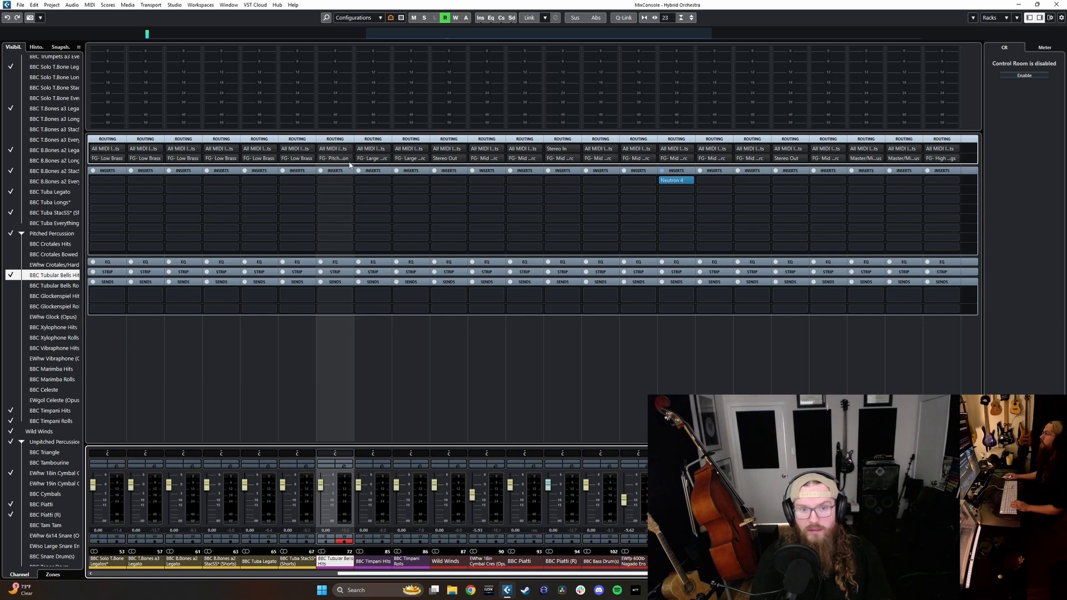
click(380, 562)
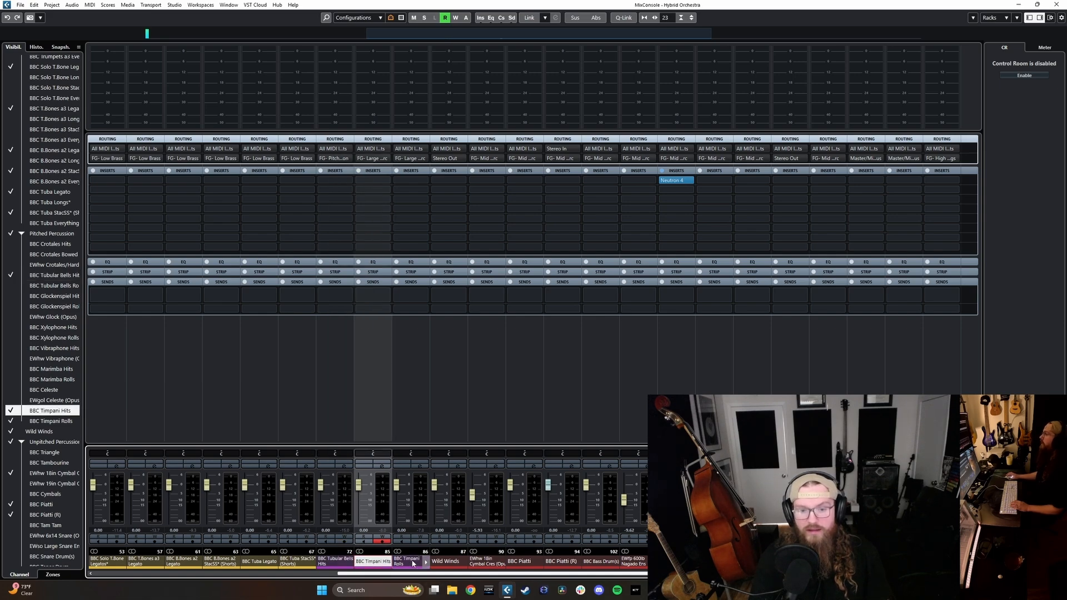
shift+click(410, 562)
alt+shift+click(388, 159)
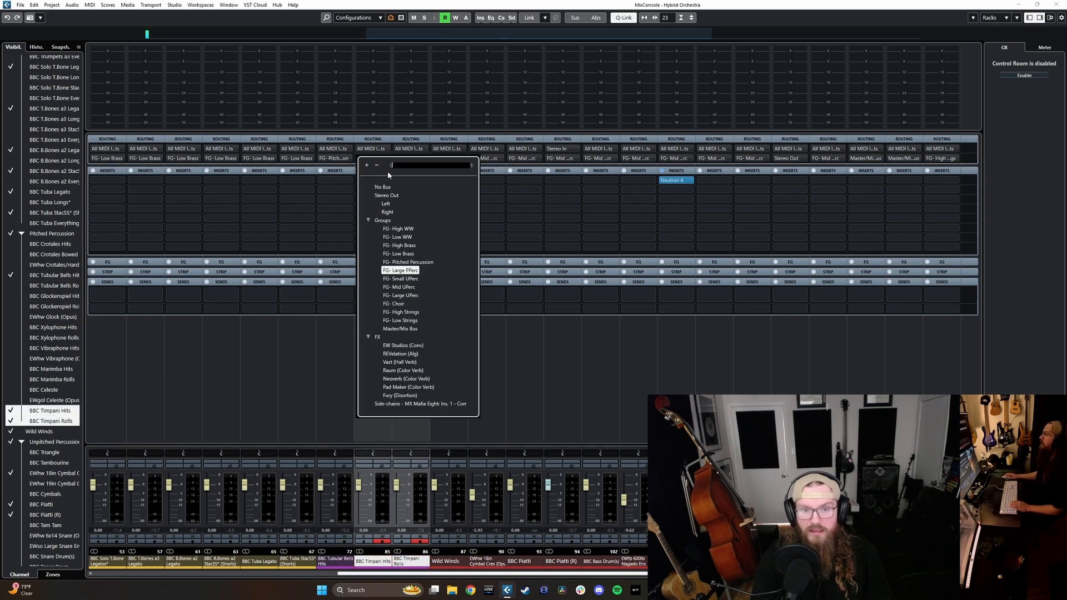
click(412, 270)
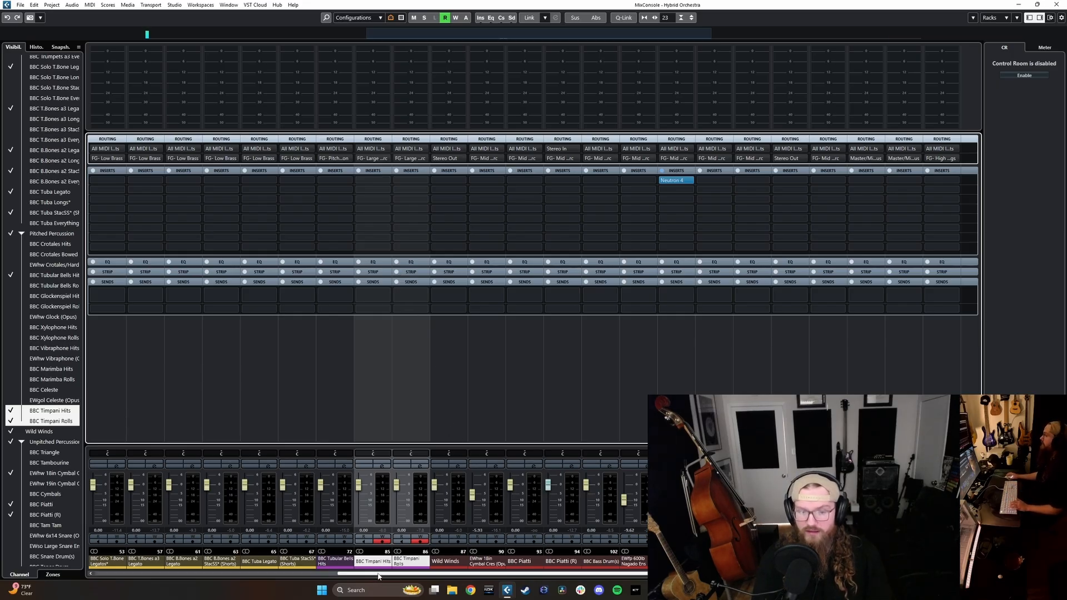
- Examine the output routing of the RVK-808 01, Wild Winds, EWhw 18in Cymbal and AS (Taikos) channels
drag(378, 577, 437, 580)
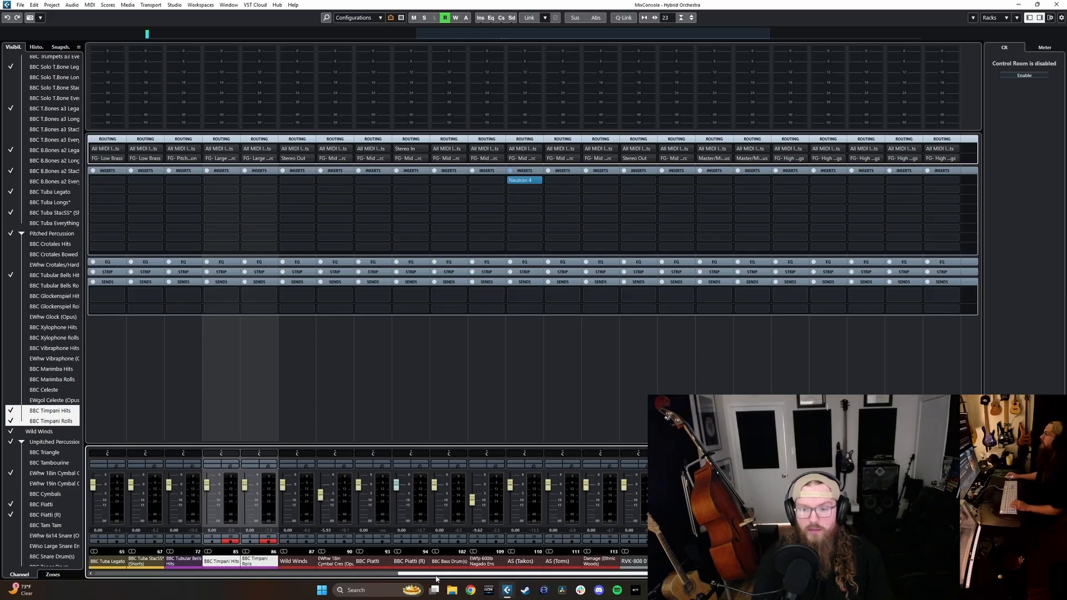
click(630, 562)
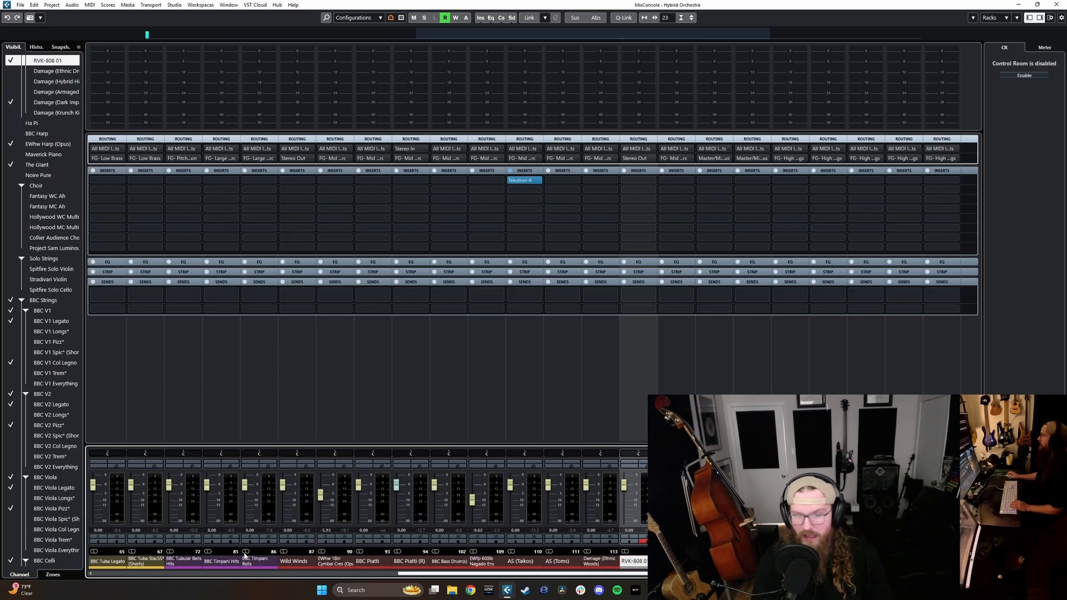
click(294, 563)
click(328, 564)
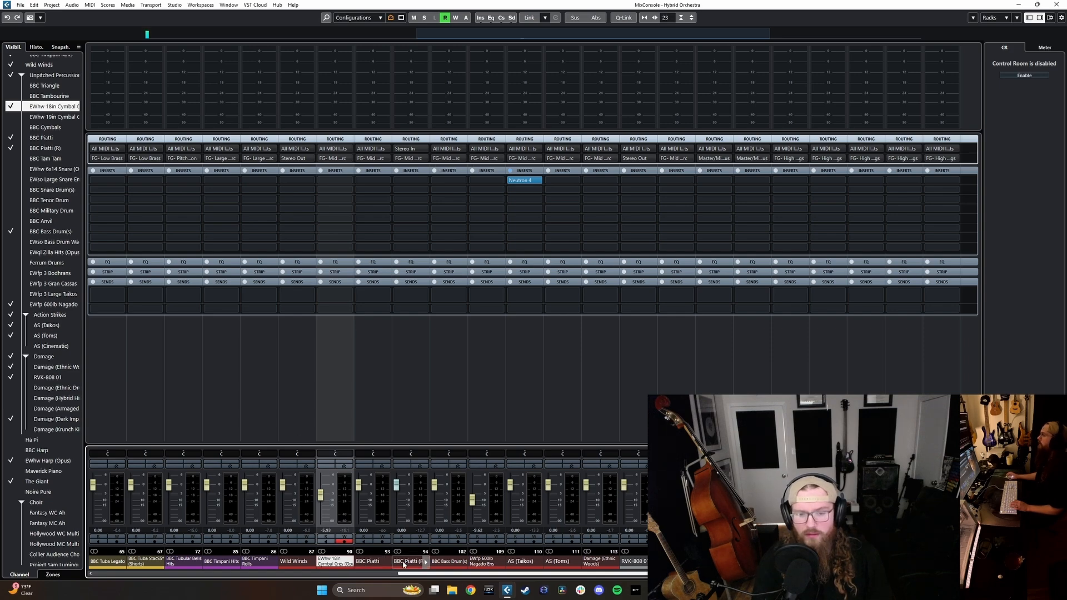
click(521, 563)
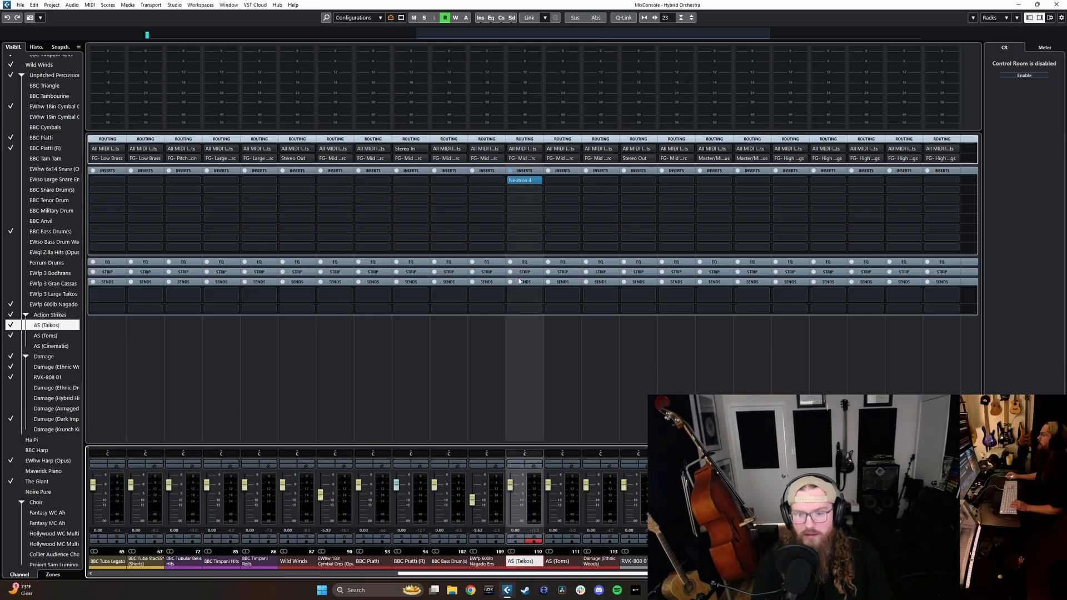
- Audition the AS (Taikos) track in solo in the project window, playing from around bar 25, and unsolo it
click(1019, 6)
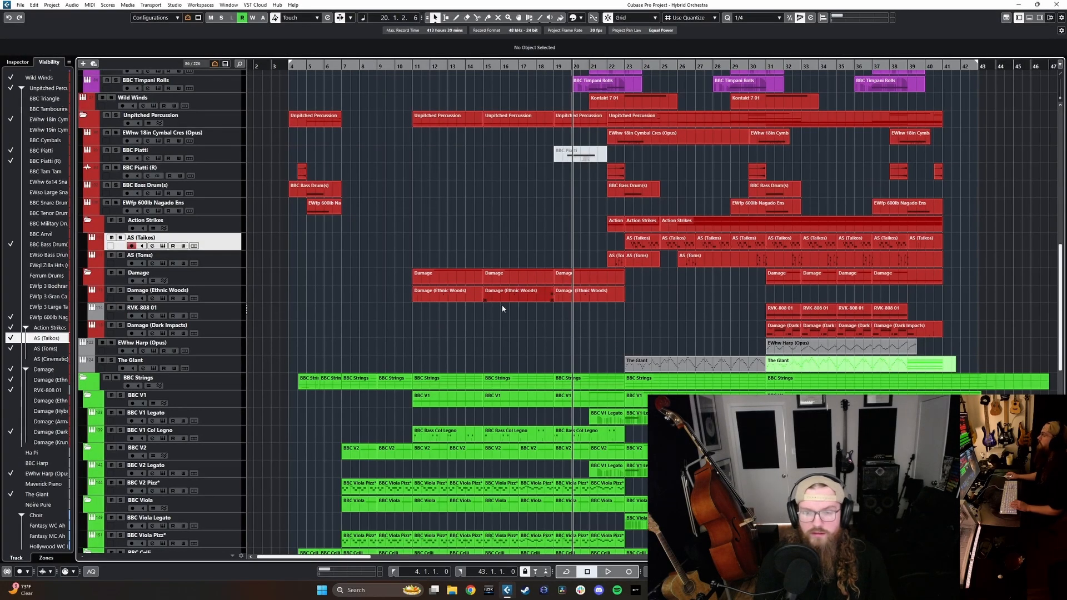
scroll(505, 174, right, 3)
click(511, 257)
key(h)
key(h)
key(h)
key(h)
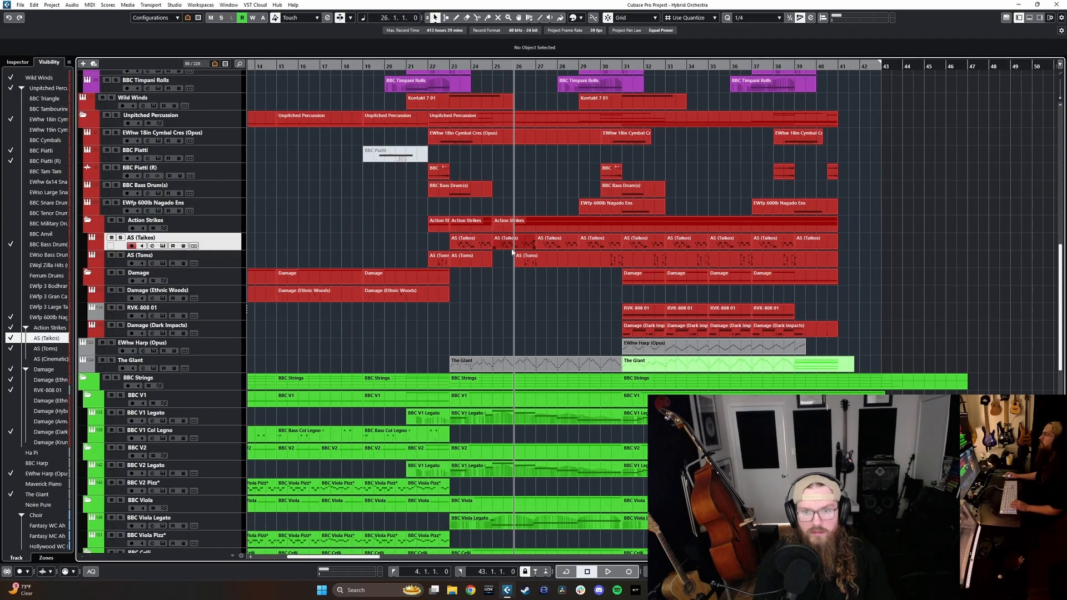
click(487, 63)
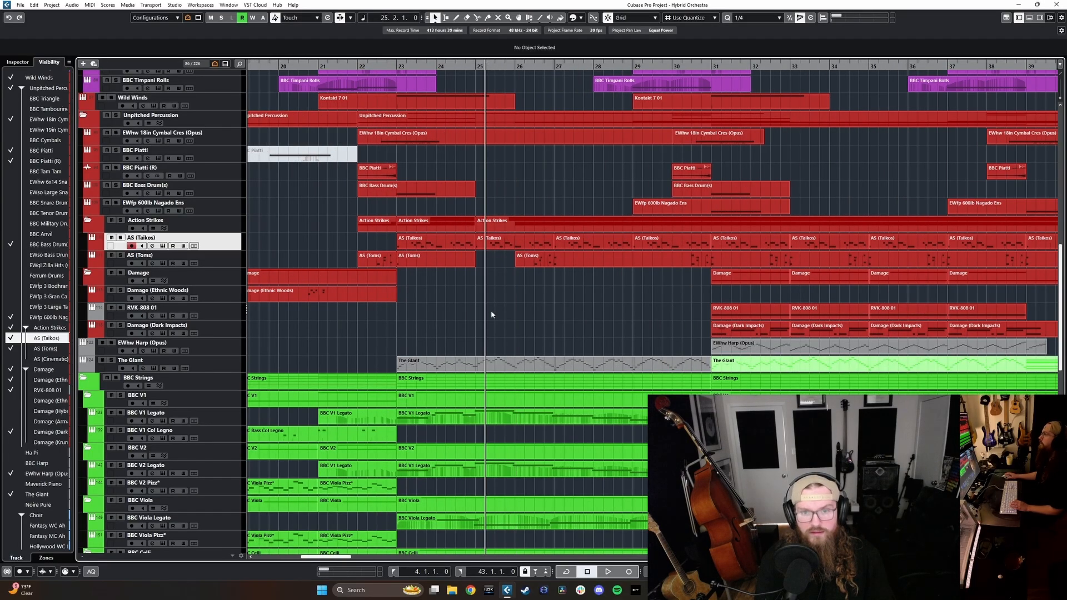
key(s)
key(space)
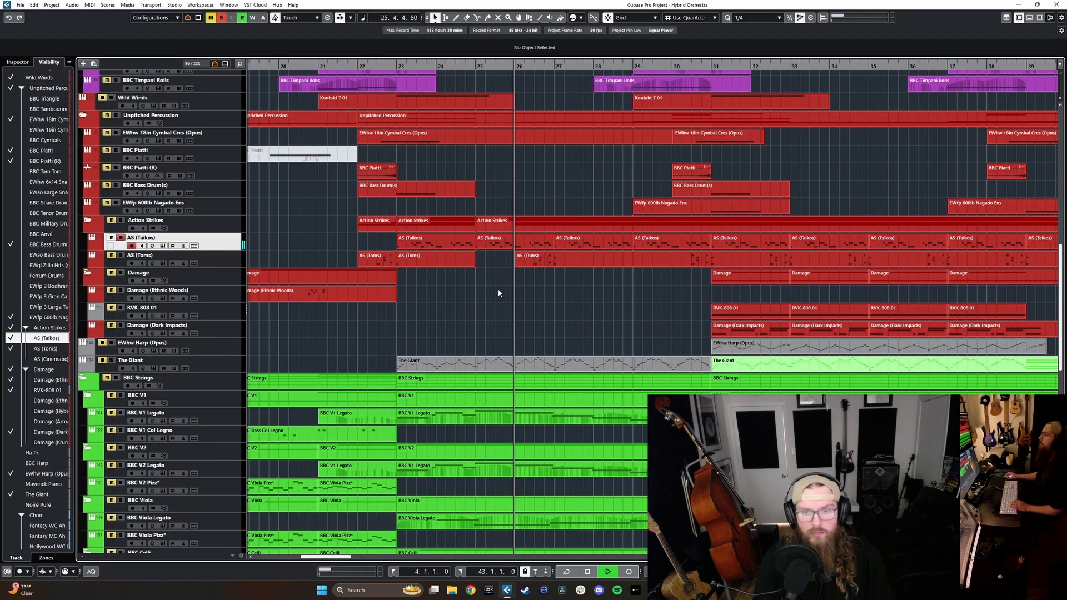
key(space)
scroll(497, 295, left, 1)
scroll(565, 309, down, 1)
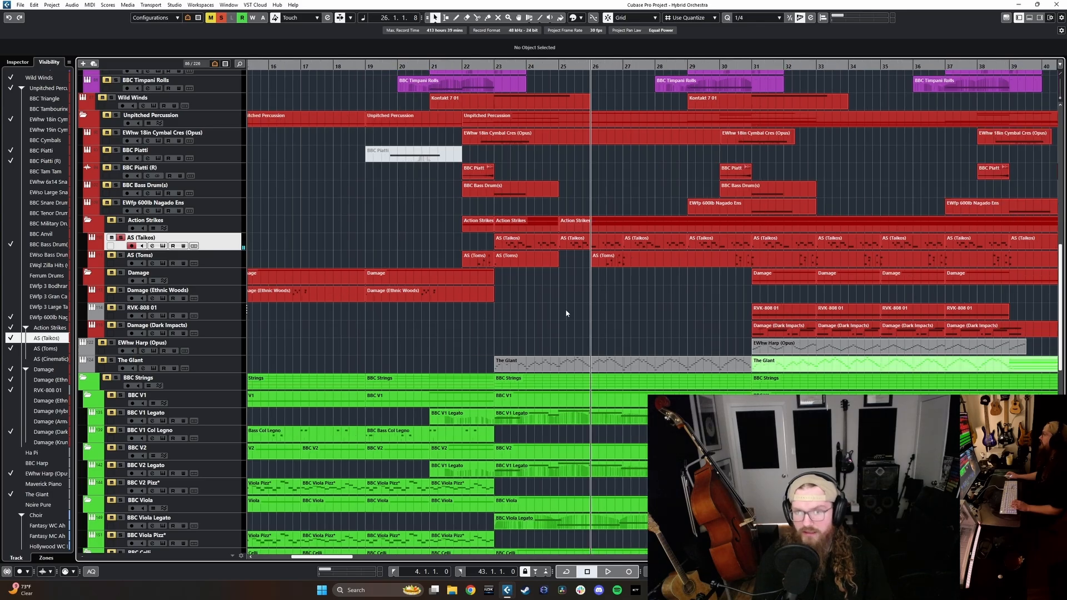
scroll(566, 311, right, 2)
key(s)
- Audition the AS (Toms) track in solo from bar 26, and unsolo it
click(252, 261)
key(s)
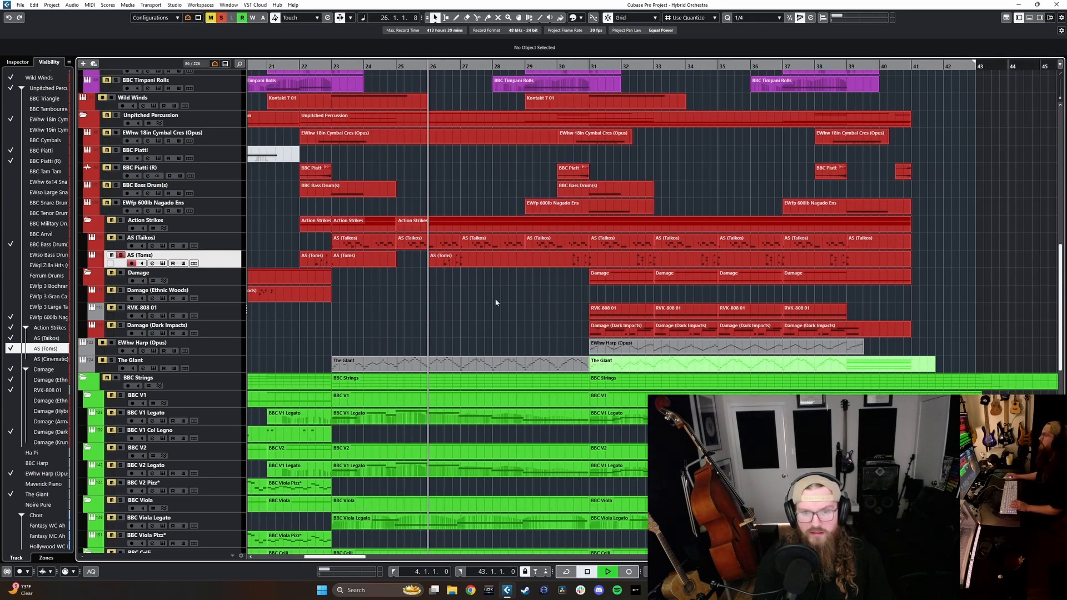
key(space)
scroll(499, 308, left, 2)
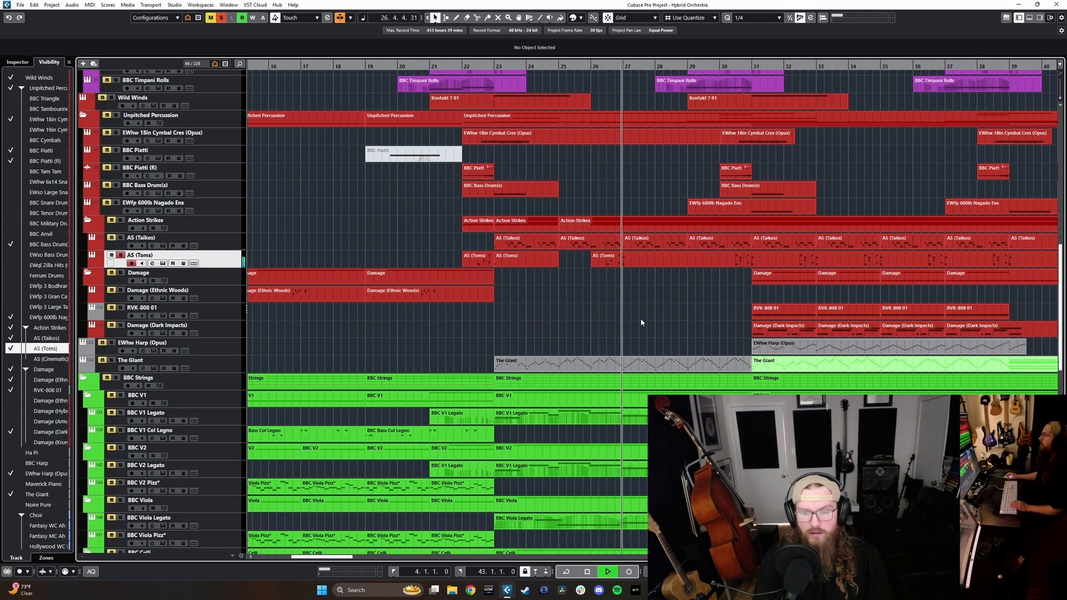
key(space)
key(s)
- Route the AS (Toms) channel's output to the FG- Large UPerc group in the mixer
key(F3)
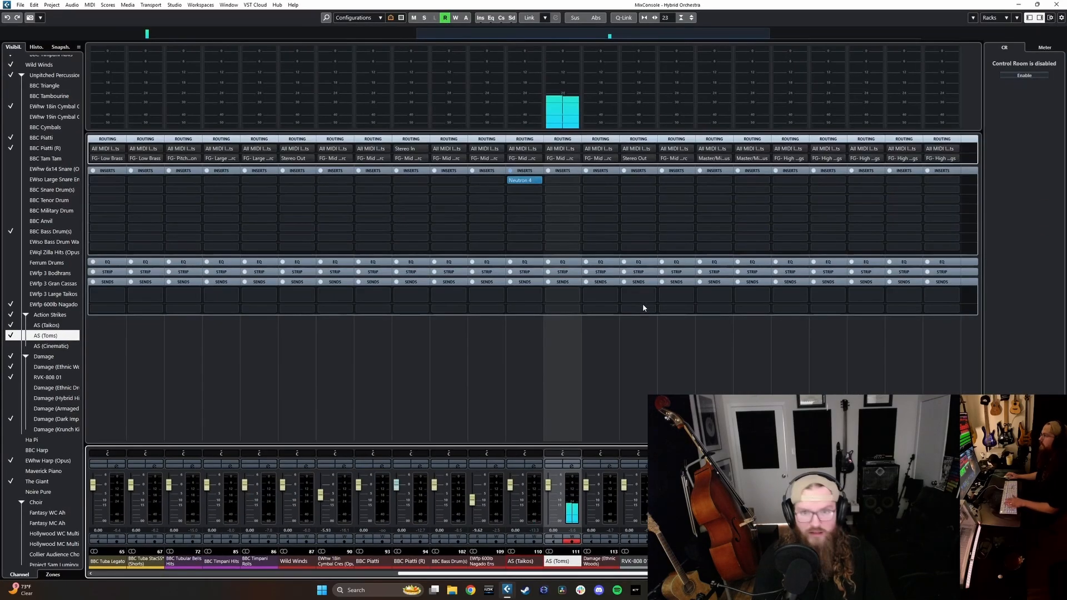
click(577, 159)
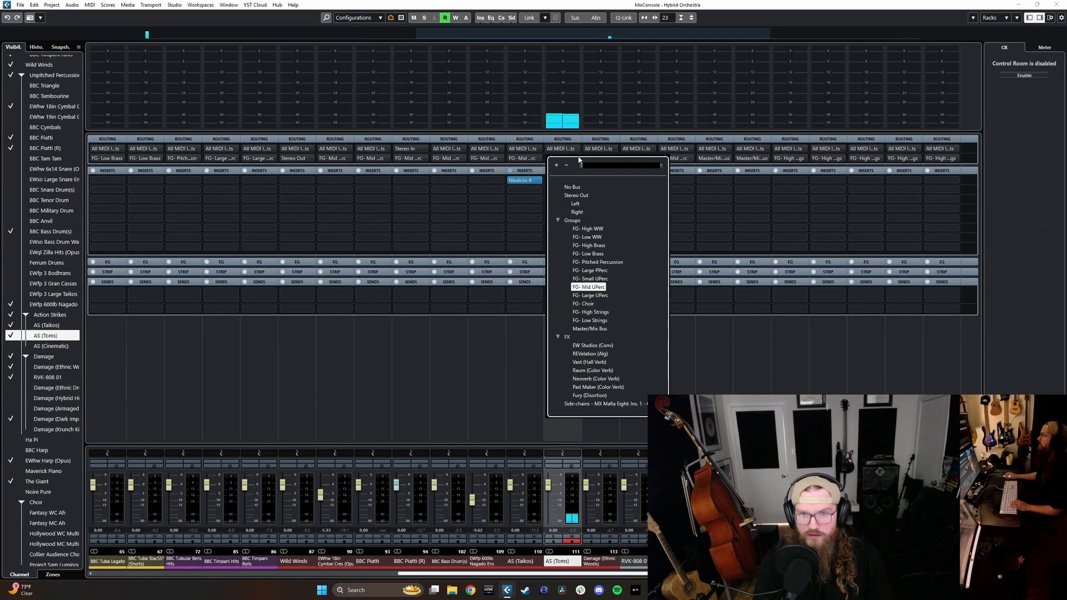
click(587, 295)
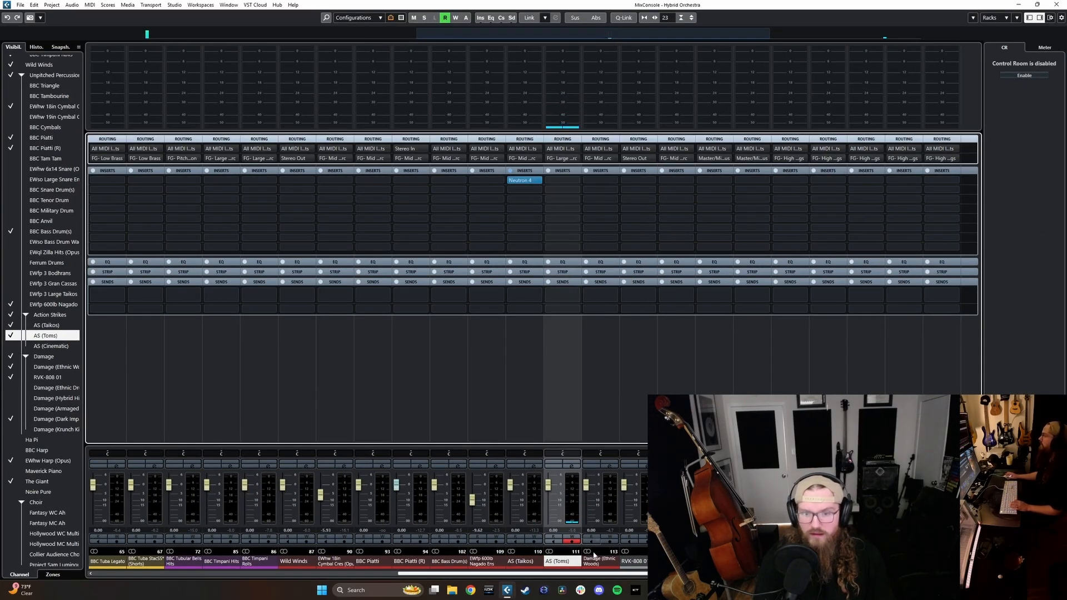
key(F3)
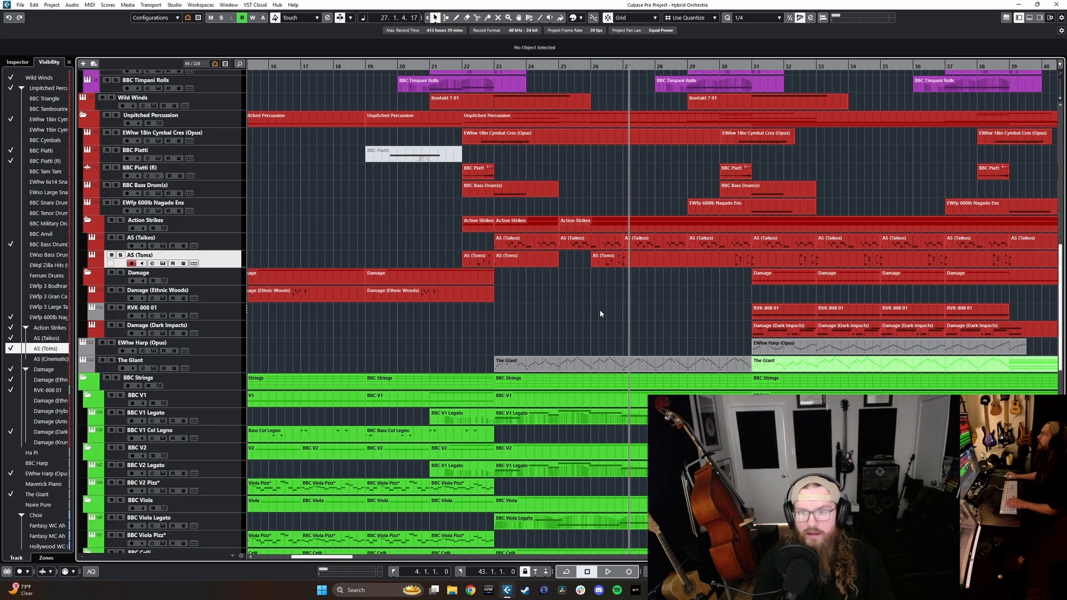
- Select the Damage (Dark Impacts) track and play the arrangement from bar 31
scroll(601, 314, right, 4)
click(506, 68)
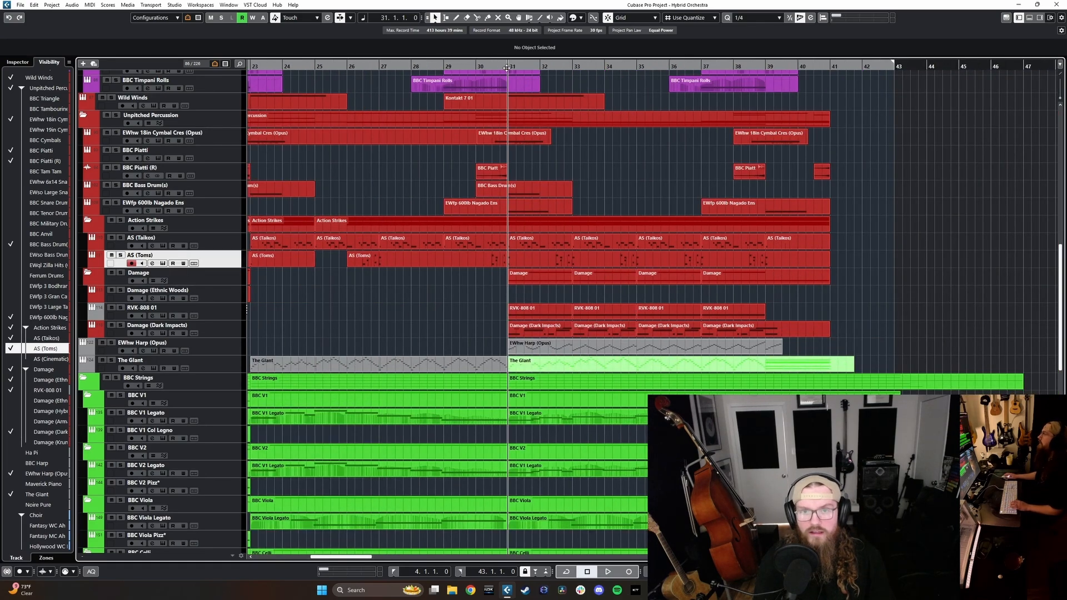
click(251, 331)
key(space)
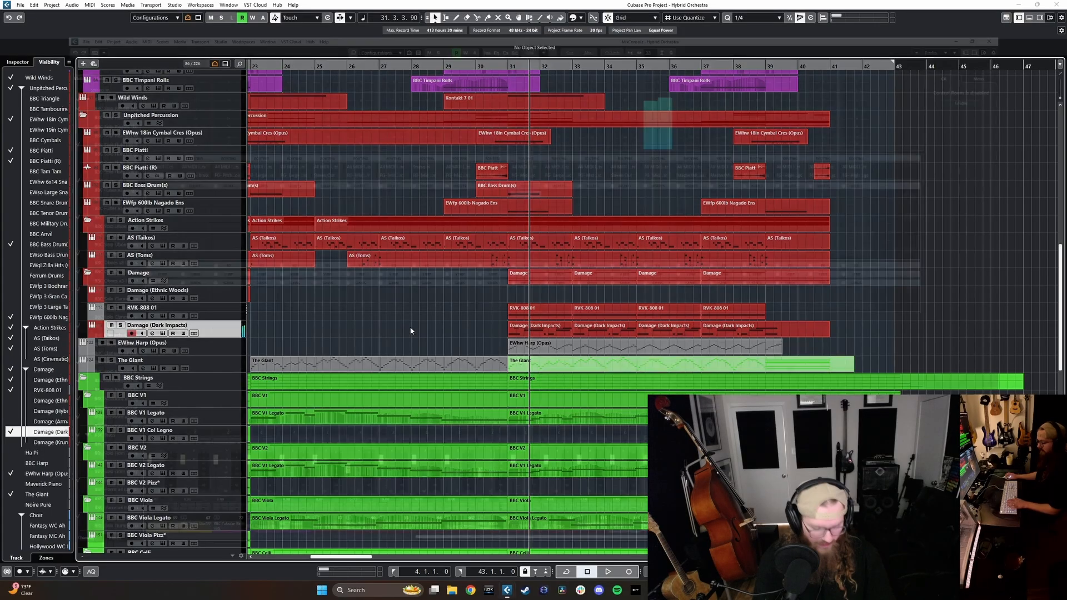
- Route the Damage (Dark Impacts) channel's output to the FG- Large UPerc group in the mixer
key(F3)
click(689, 160)
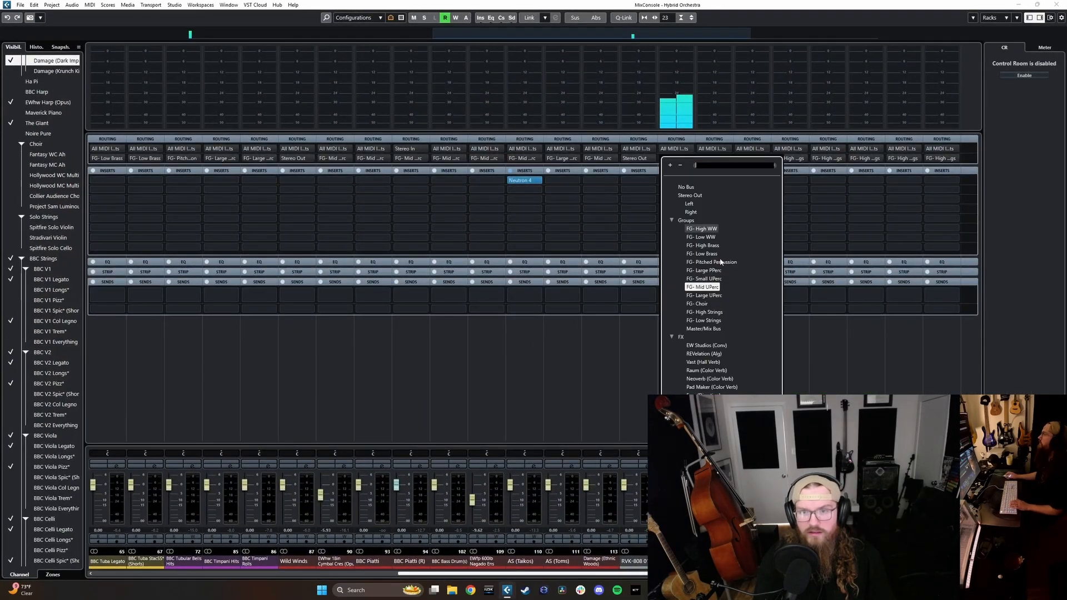
click(703, 295)
click(1028, 6)
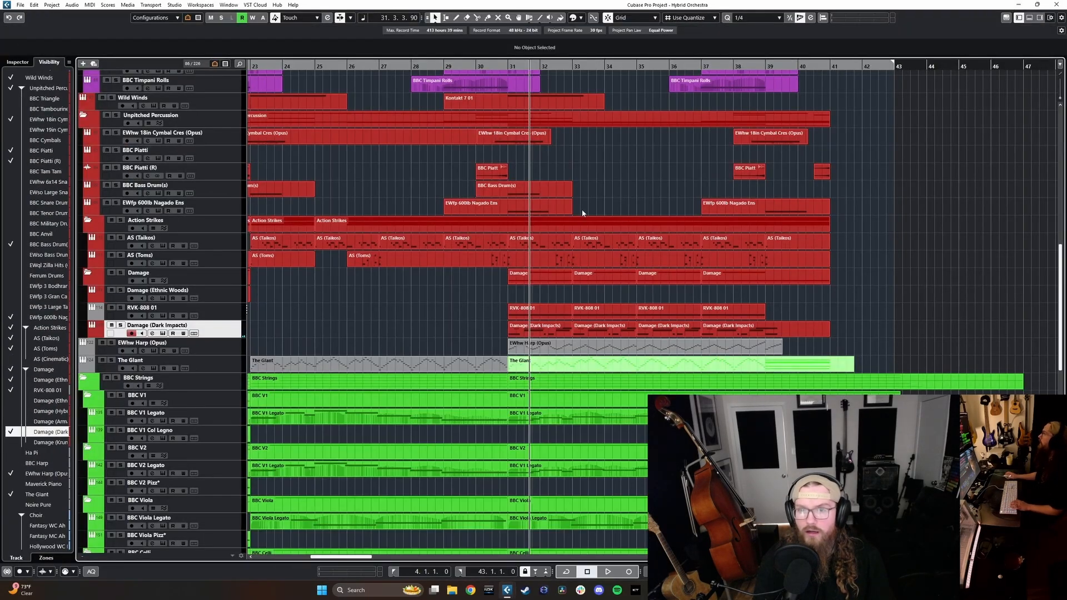
- Move the RVK-808 01 track below Damage (Dark Impacts) and colour it light orange-red
click(212, 317)
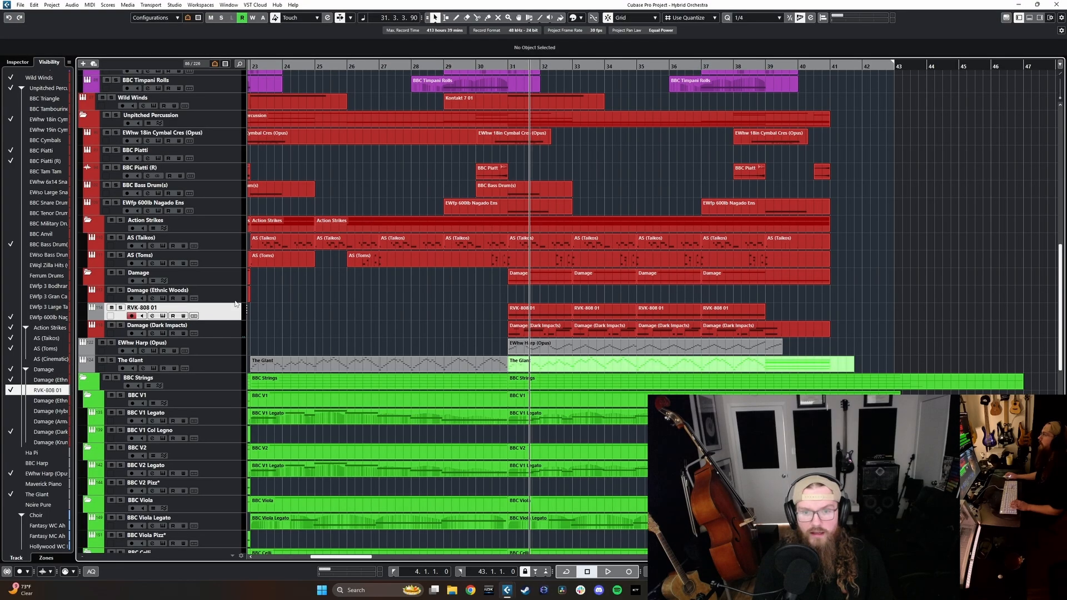
drag(233, 318, 222, 336)
ctrl+click(100, 330)
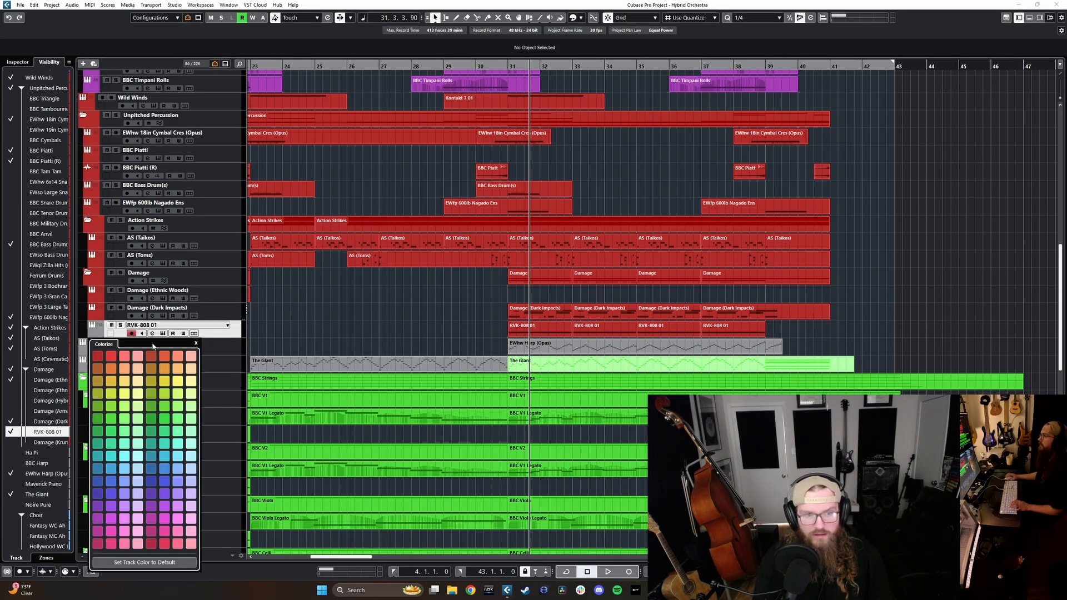
click(180, 359)
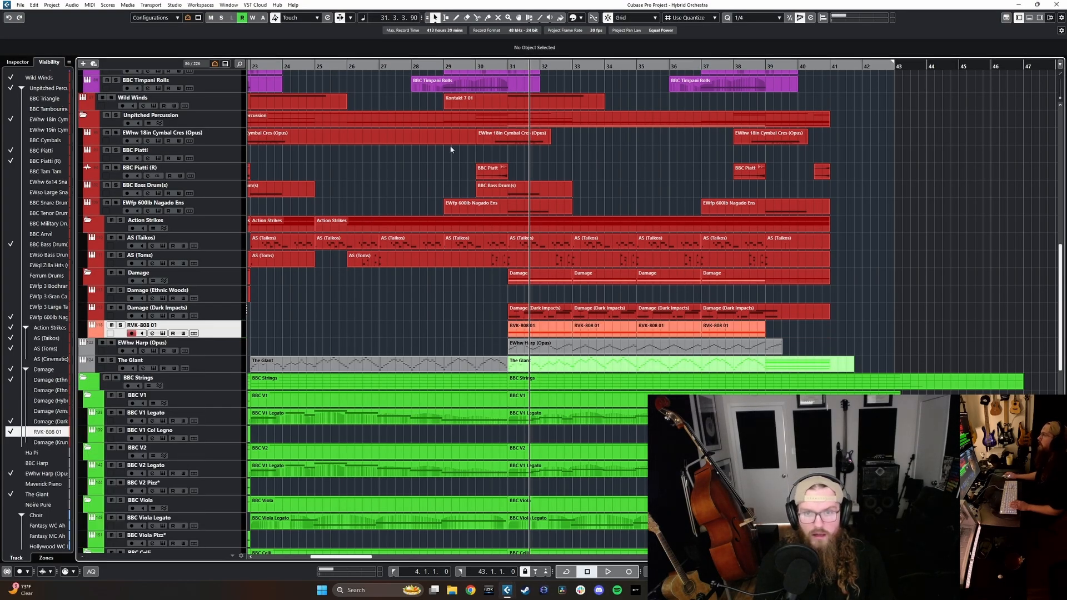
- Route the RVK-808 01 channel's output from the stereo bus to the FG- Small UPerc group
key(F3)
click(674, 158)
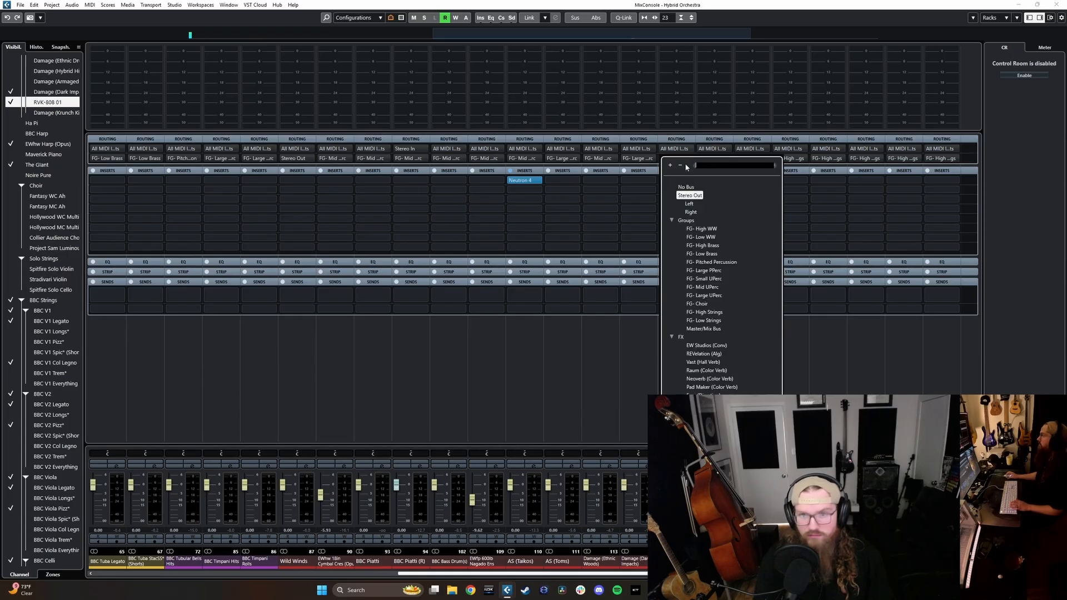
click(716, 280)
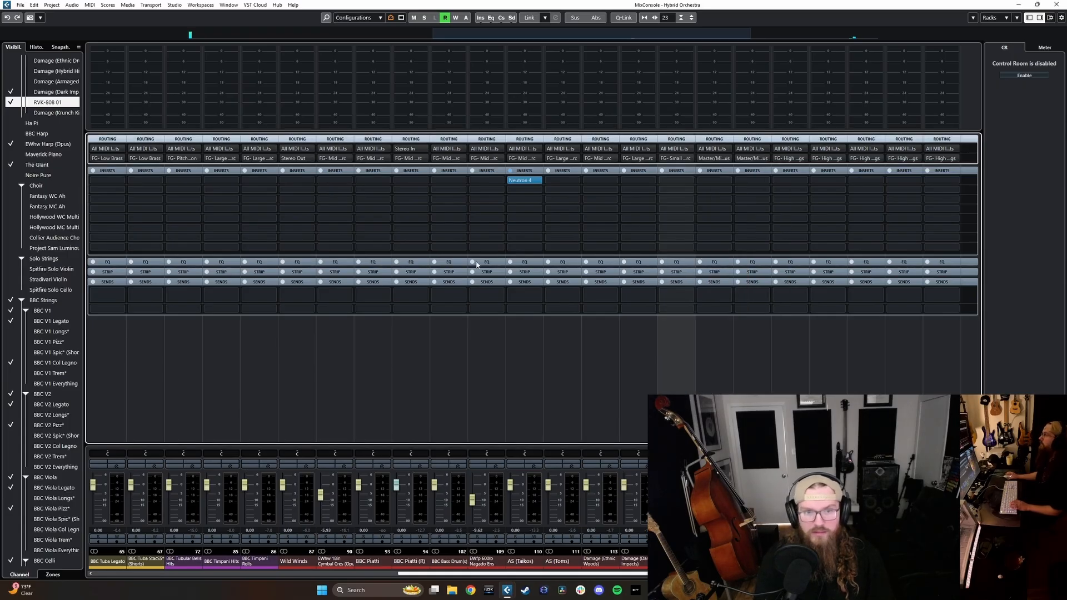
- Select the EWhw 18in Cymbal Cres and BBC Piatti channels together to check their output routing
click(366, 561)
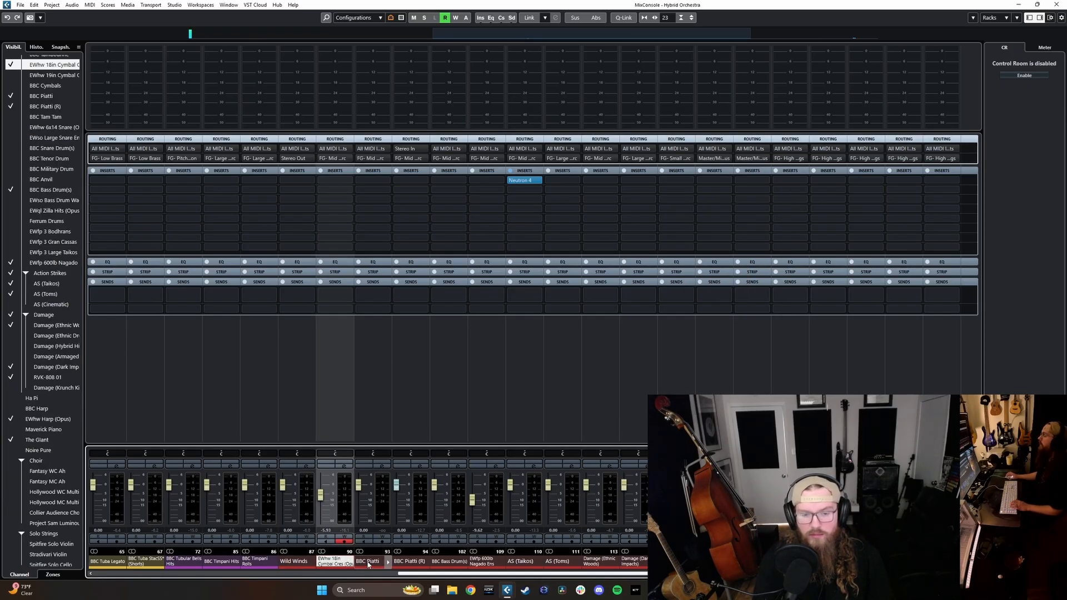
click(335, 566)
shift+click(371, 562)
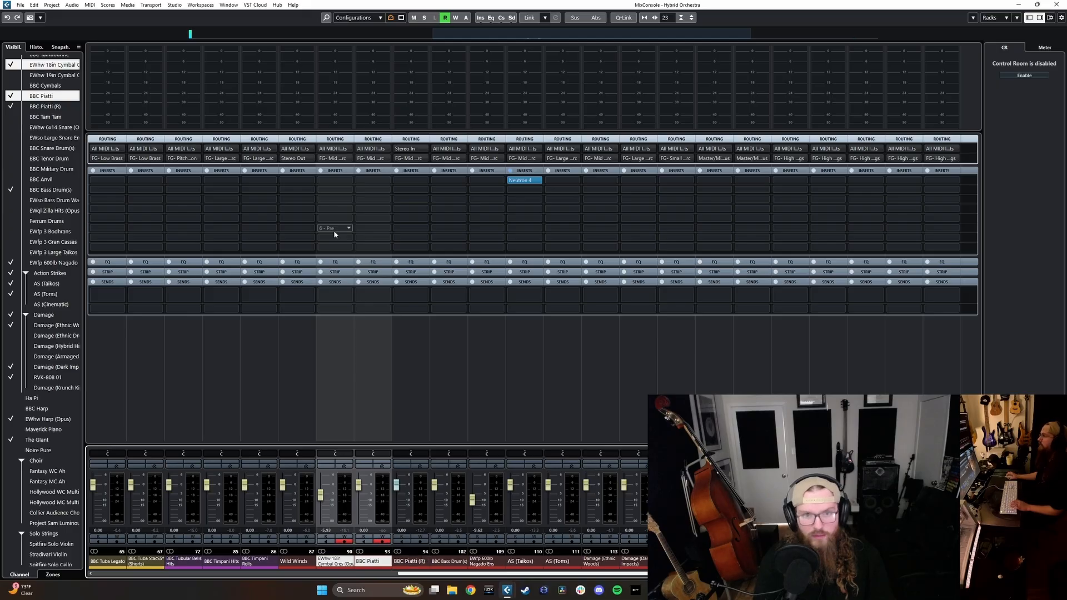
drag(407, 574, 392, 574)
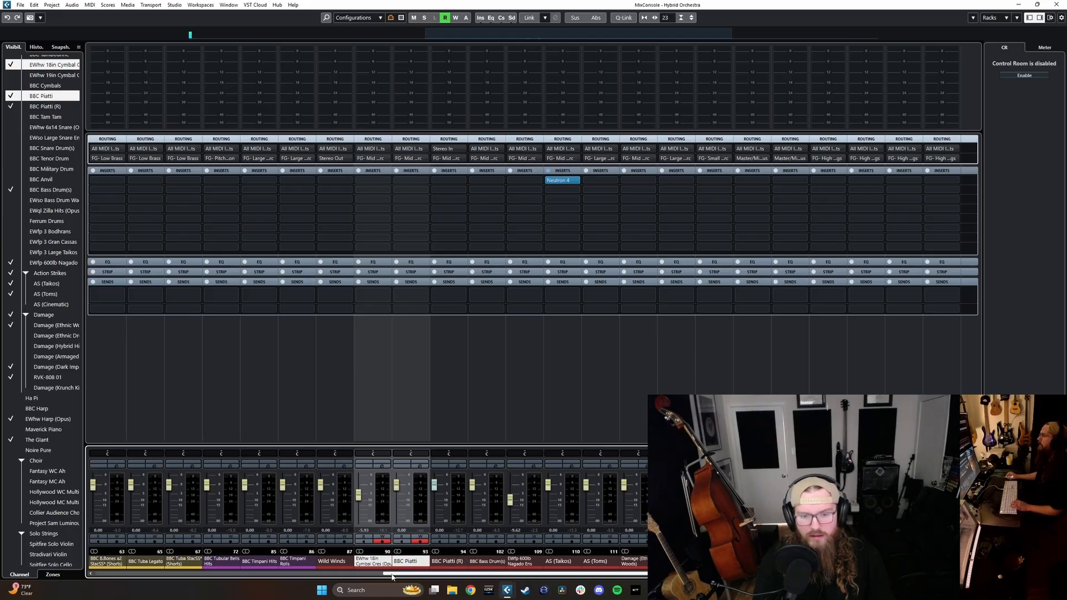
click(1018, 5)
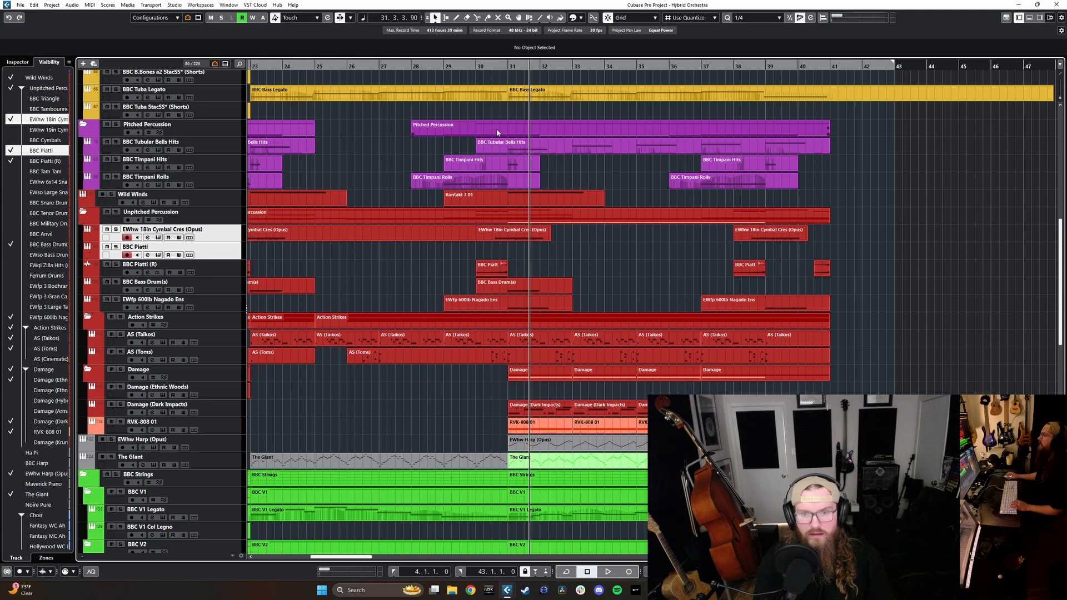
- Select the BBC Bass Drum(s) track and route its channel output to the FG- Large UPerc group
scroll(546, 268, left, 5)
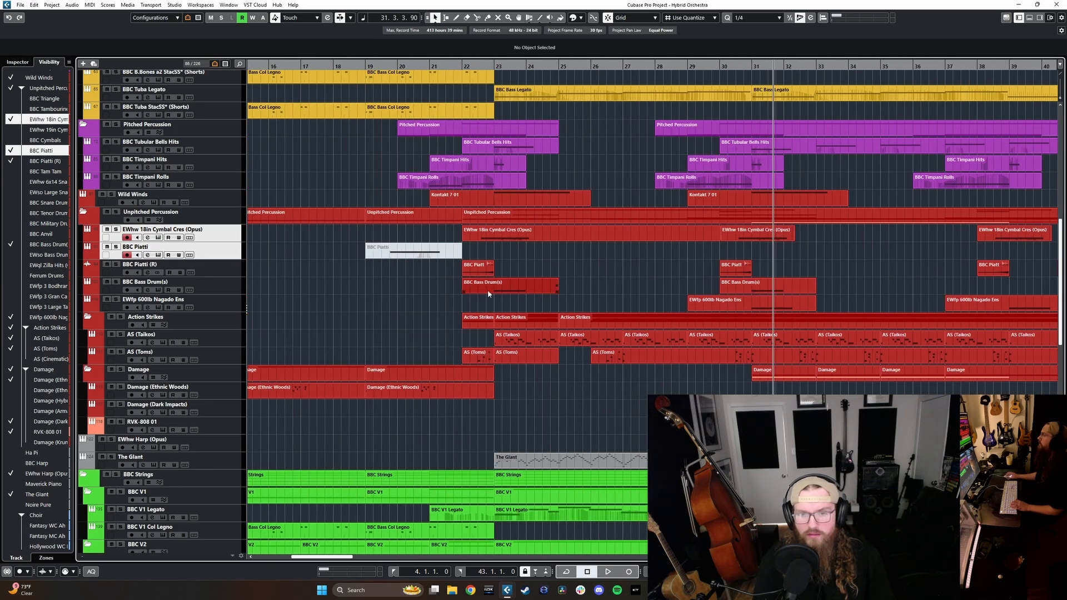
click(224, 291)
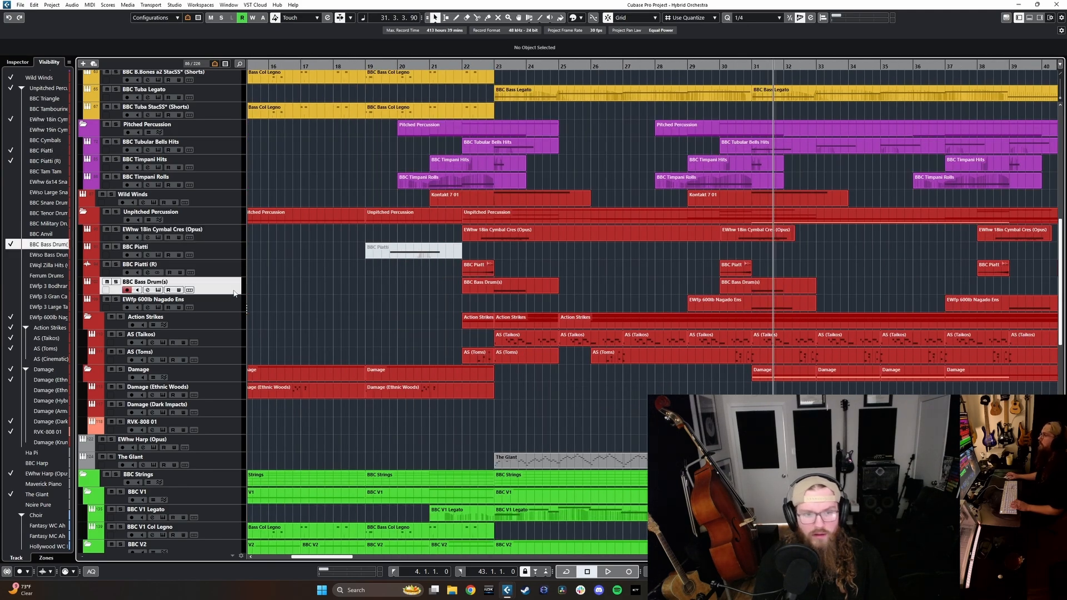
key(F3)
click(500, 158)
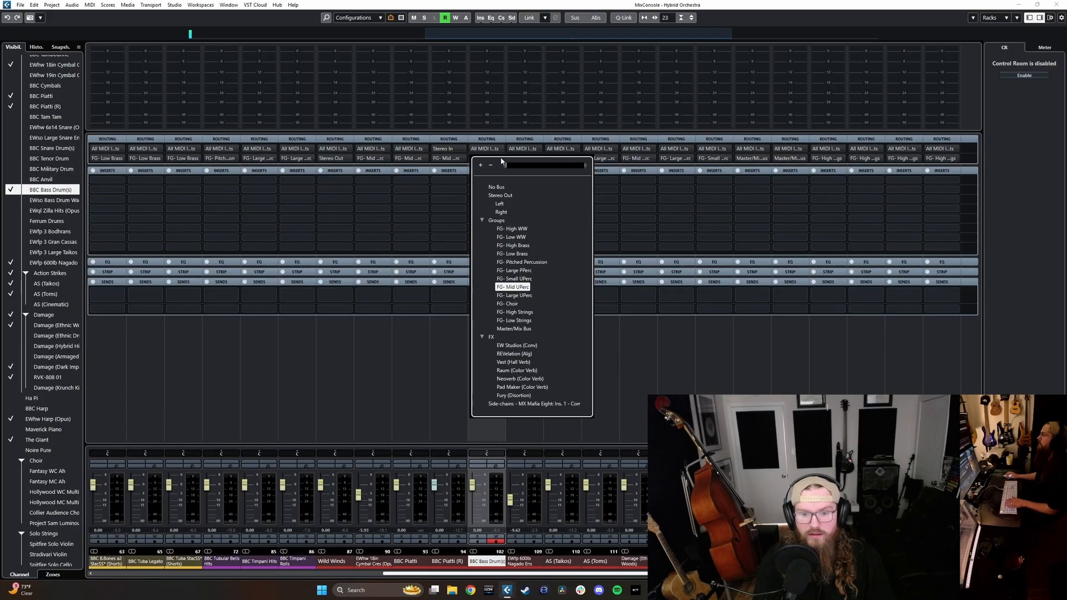
click(526, 297)
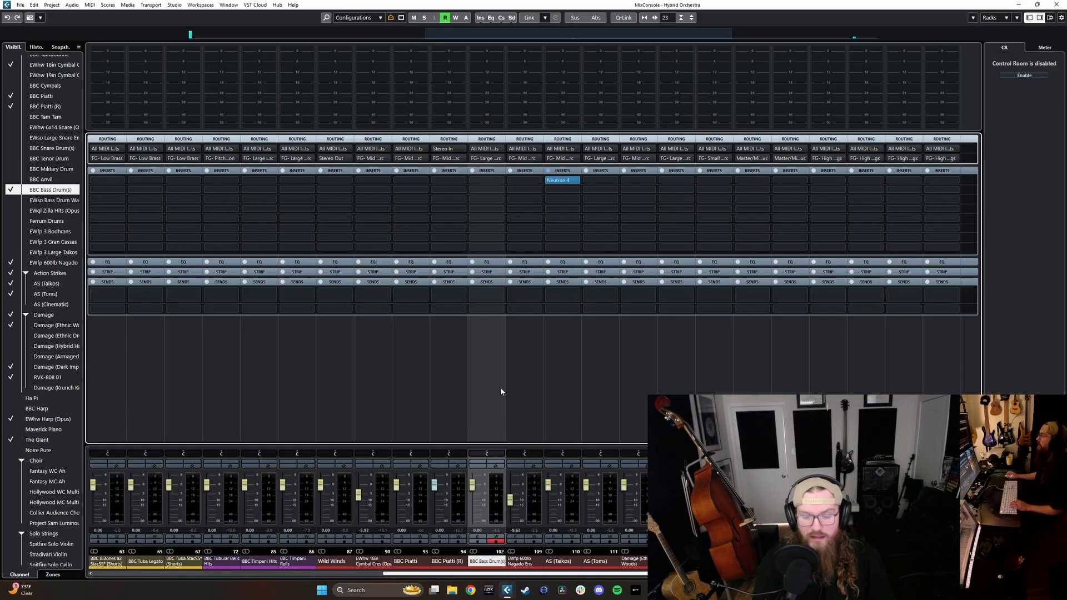
- Route the EWfp 600lb Nagado Ens channel to the FG- Large UPerc group, then select AS (Taikos) to check its routing
click(522, 562)
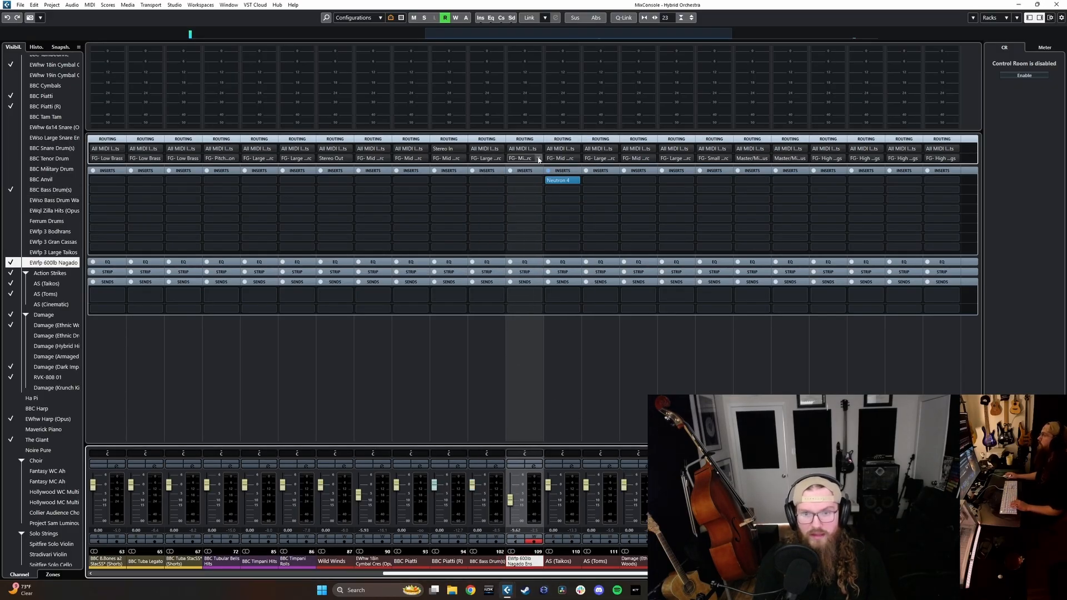
click(525, 158)
click(552, 296)
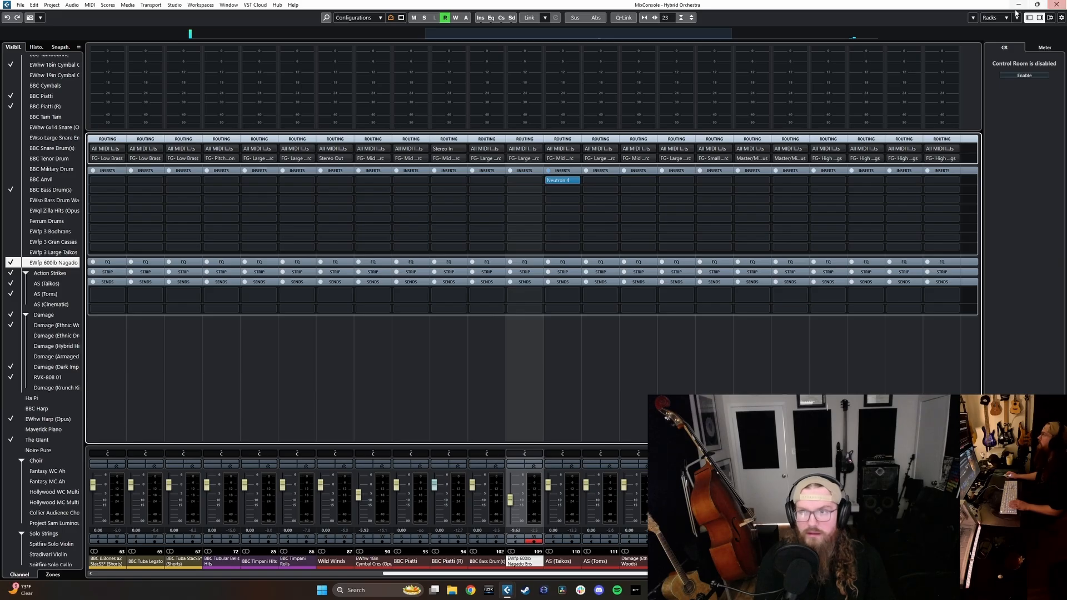
click(557, 562)
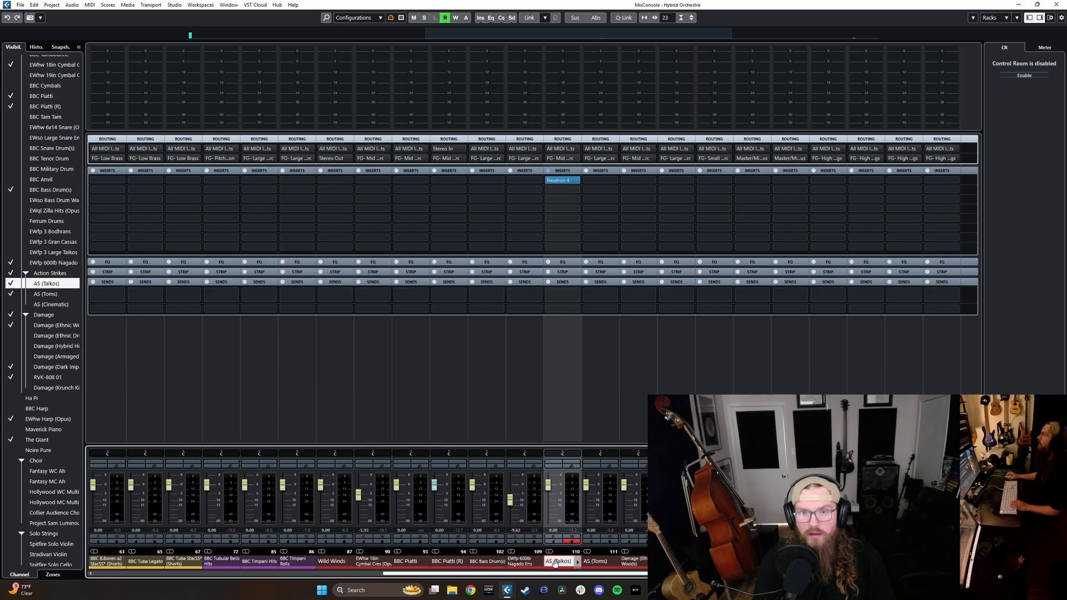
- Audition the EWfp 600lb Nagado Ens track in solo from bar 31 in the project window, and unsolo it
click(1018, 6)
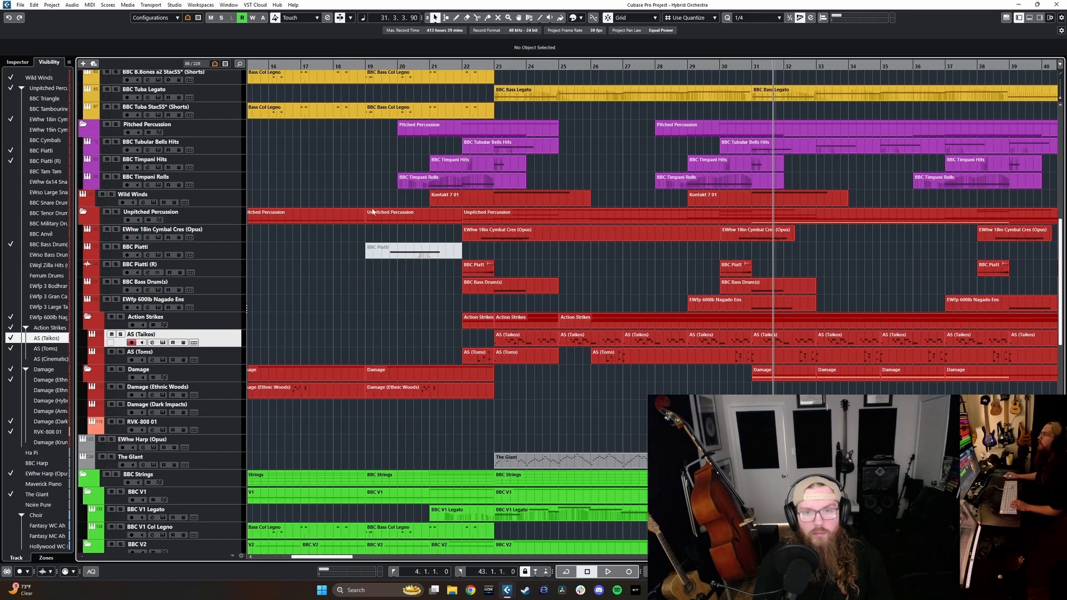
click(227, 301)
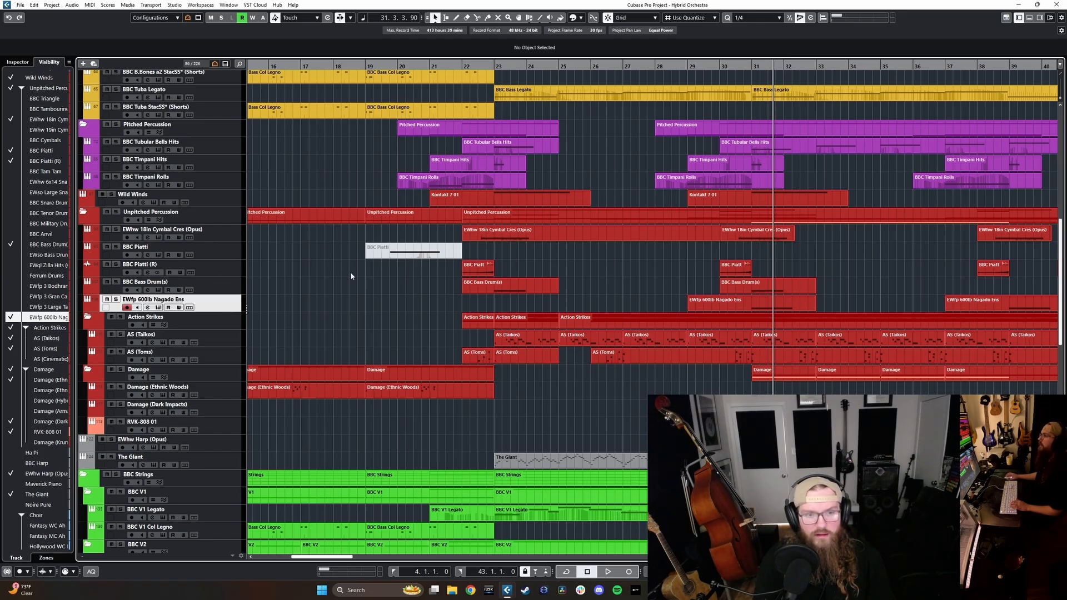
key(s)
click(753, 67)
key(space)
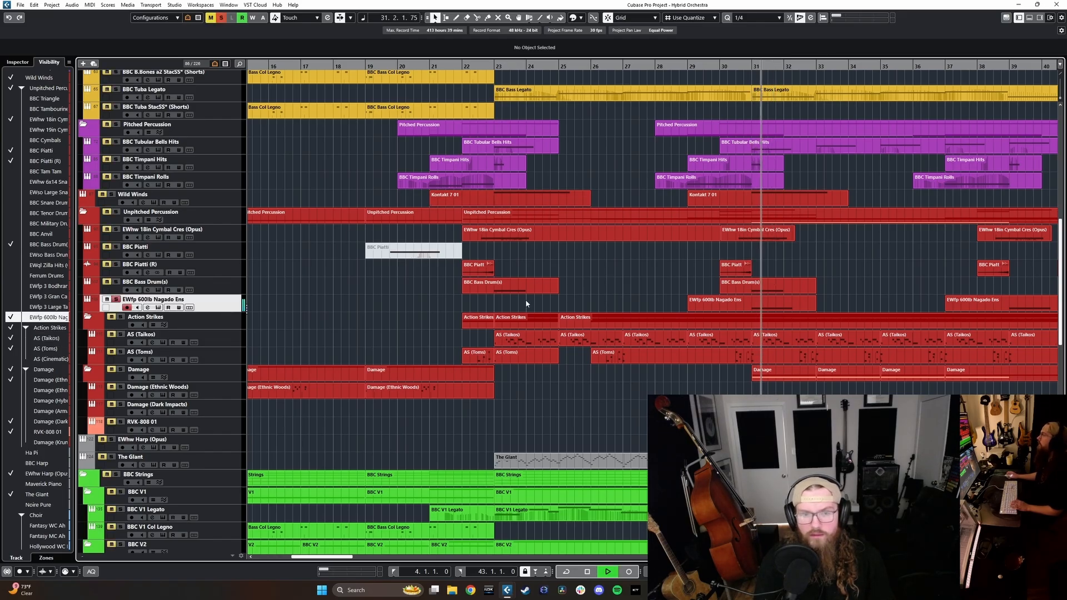
key(space)
key(s)
scroll(635, 310, right, 1)
scroll(635, 310, left, 1)
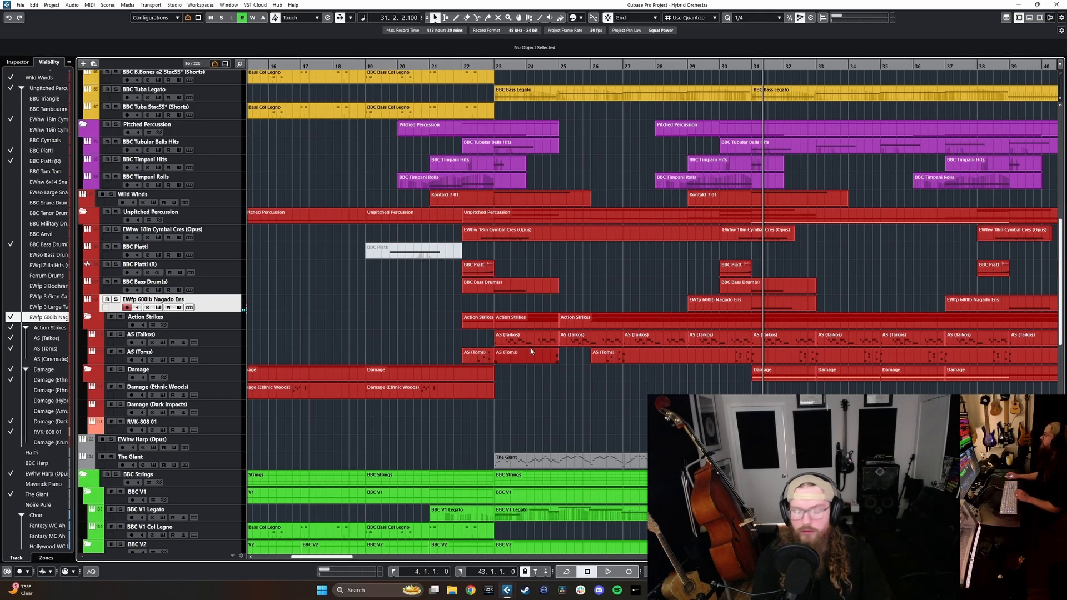
- Audition the Damage (Ethnic Woods) track in solo from bar 20, beat 4, and unsolo it
scroll(532, 352, right, 2)
scroll(549, 351, left, 1)
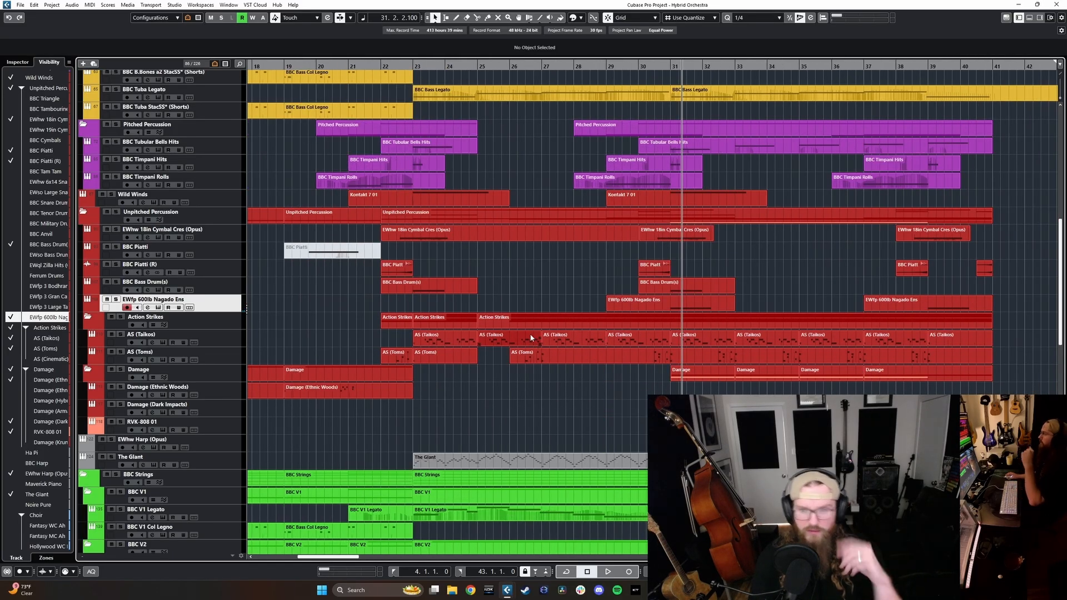
scroll(529, 334, left, 1)
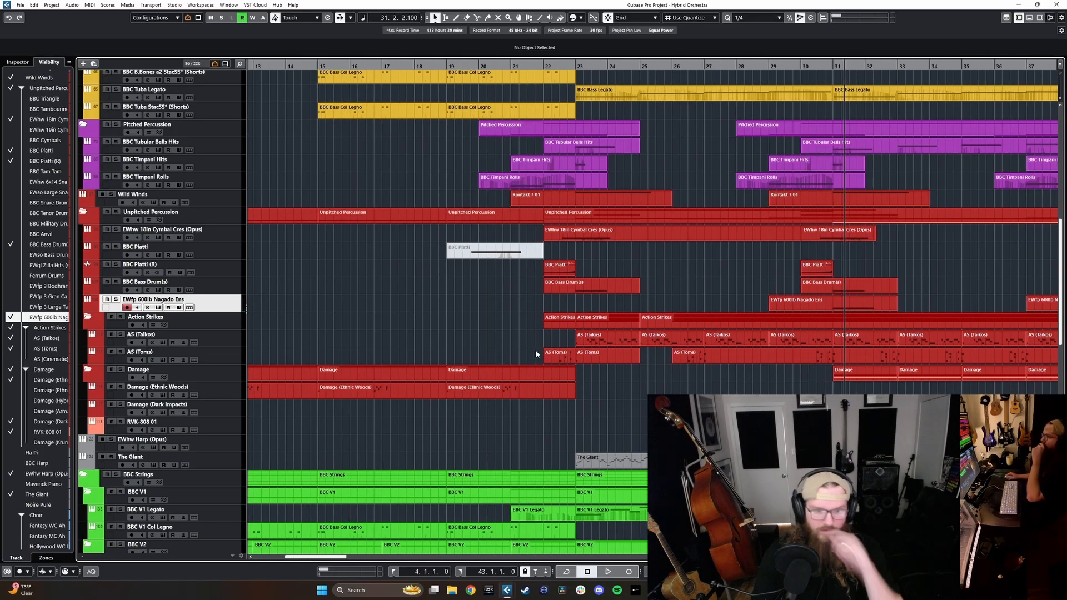
click(479, 66)
click(454, 383)
scroll(502, 414, up, 5)
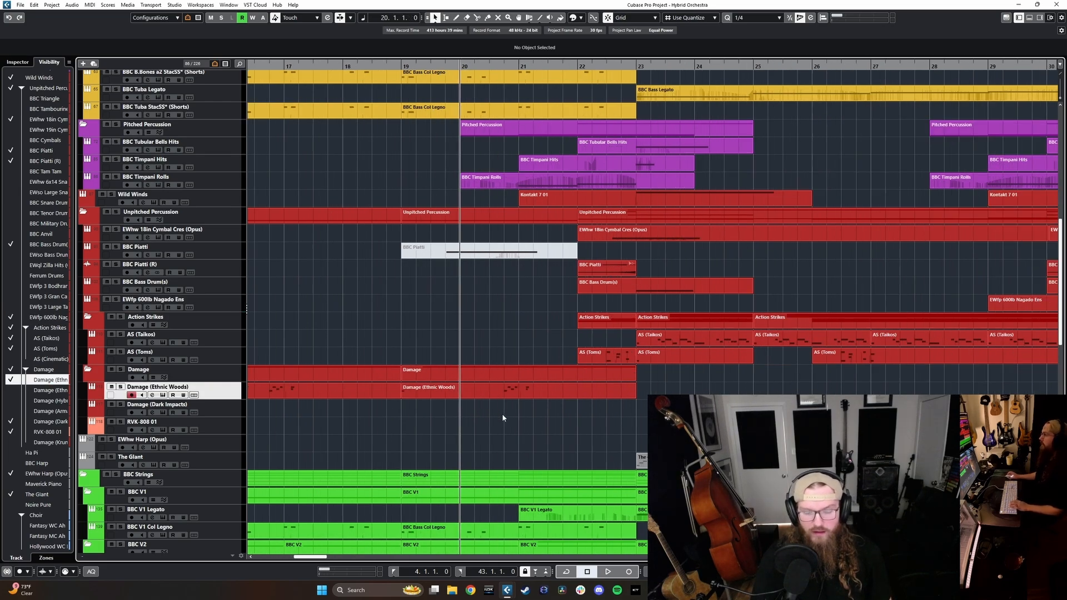
key(KP_Divide)
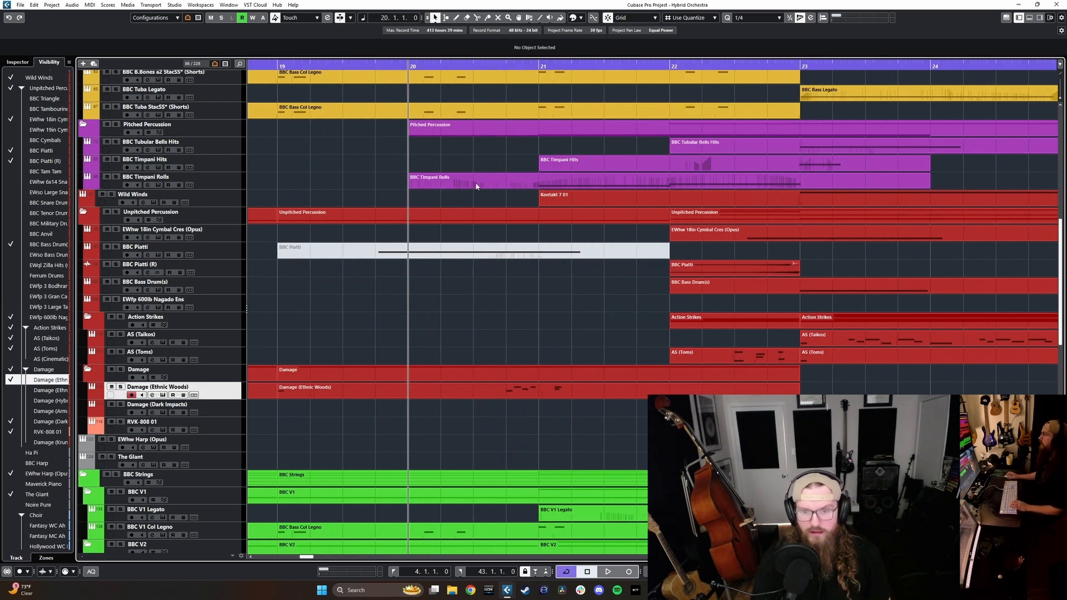
click(498, 66)
key(s)
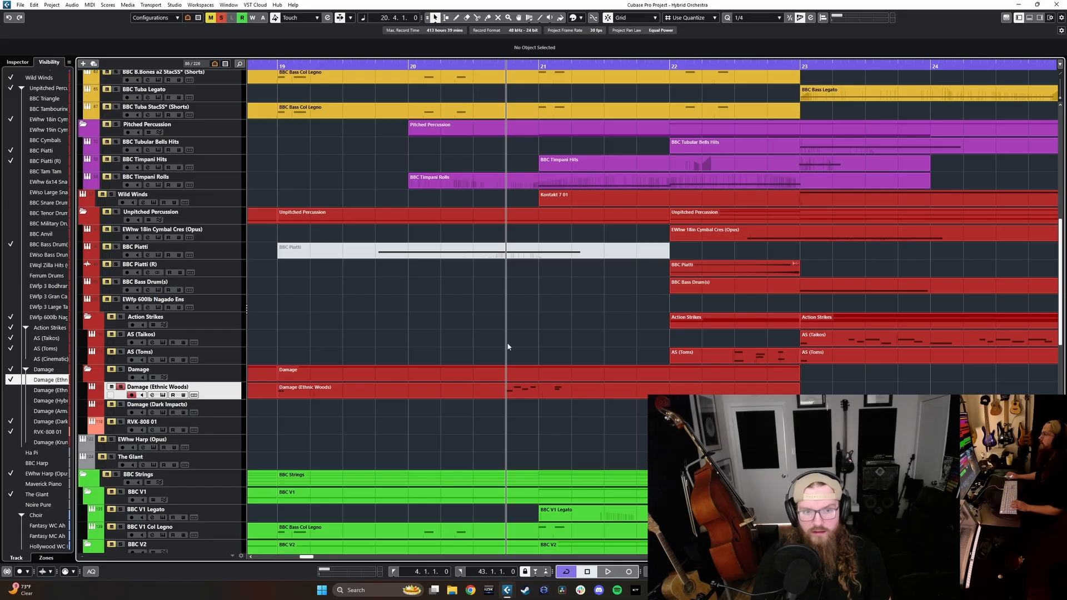
key(space)
key(s)
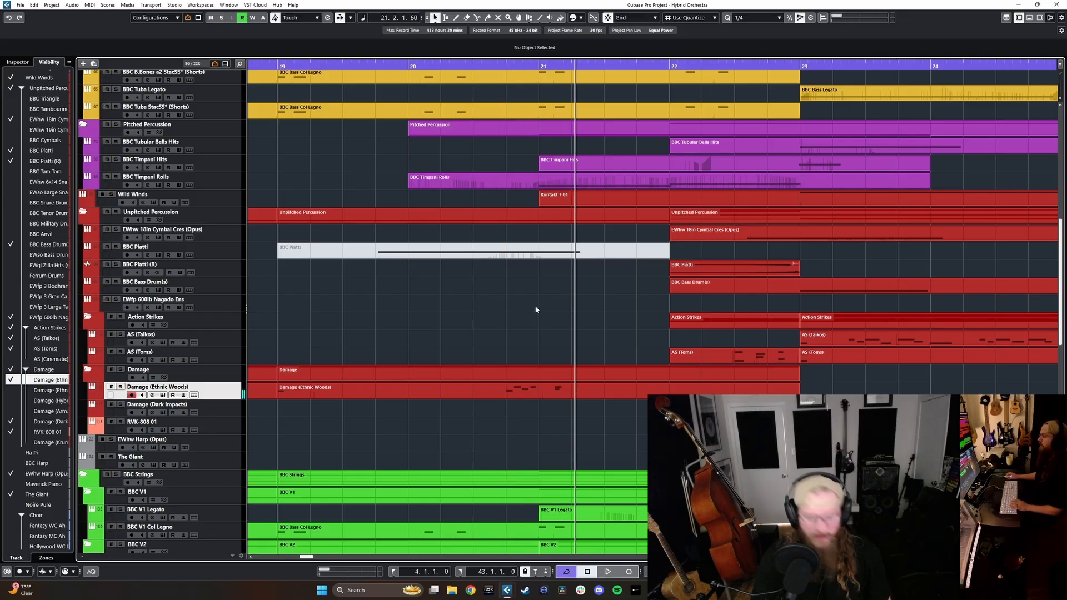
- Check the Damage (Ethnic Woods) channel's output routing in the mixer, and look over its events in the project window
key(F3)
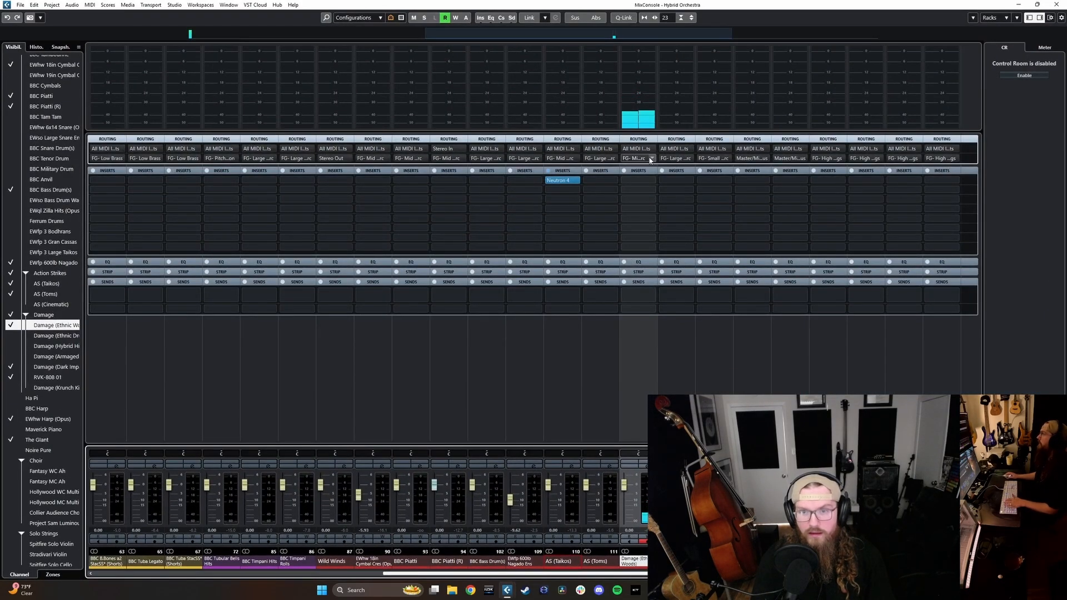
key(F3)
key(h)
key(h)
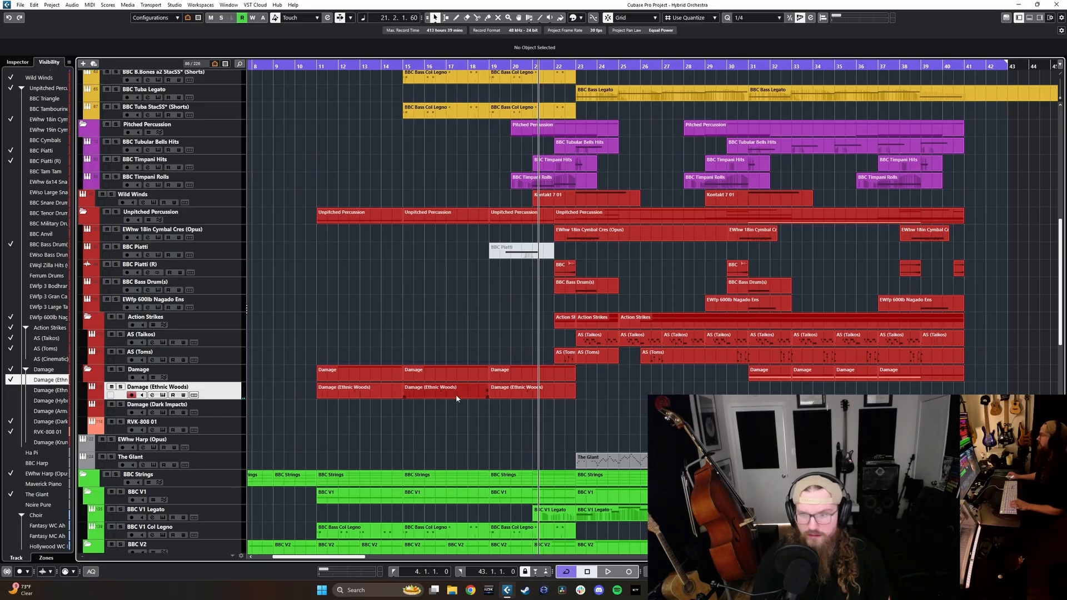
scroll(438, 391, left, 3)
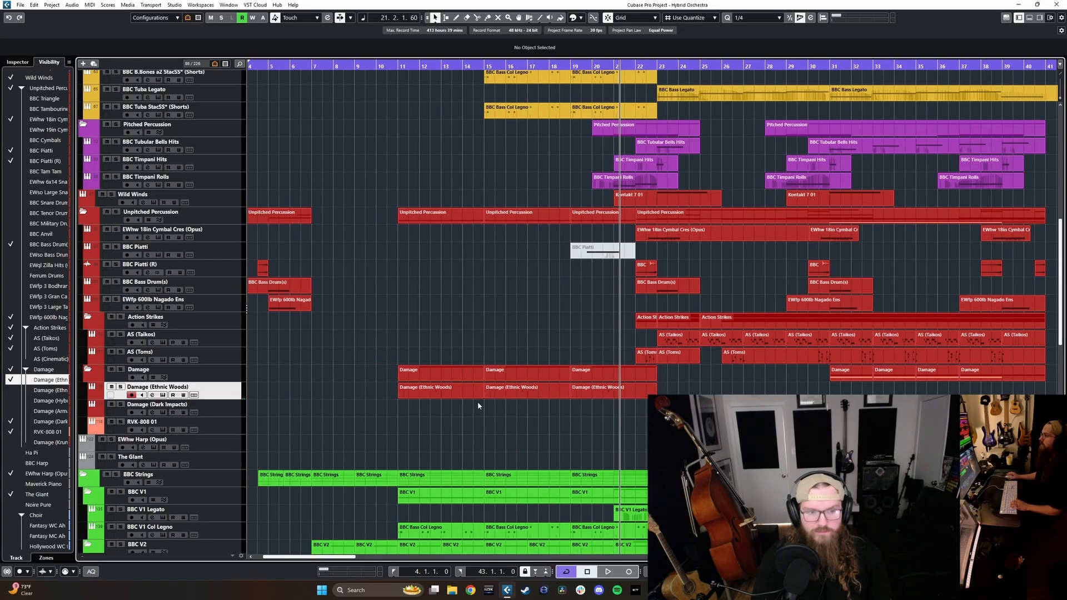
- Select The Giant and EWhw Harp (Opus) channels together in the mixer and check their output destination
key(F3)
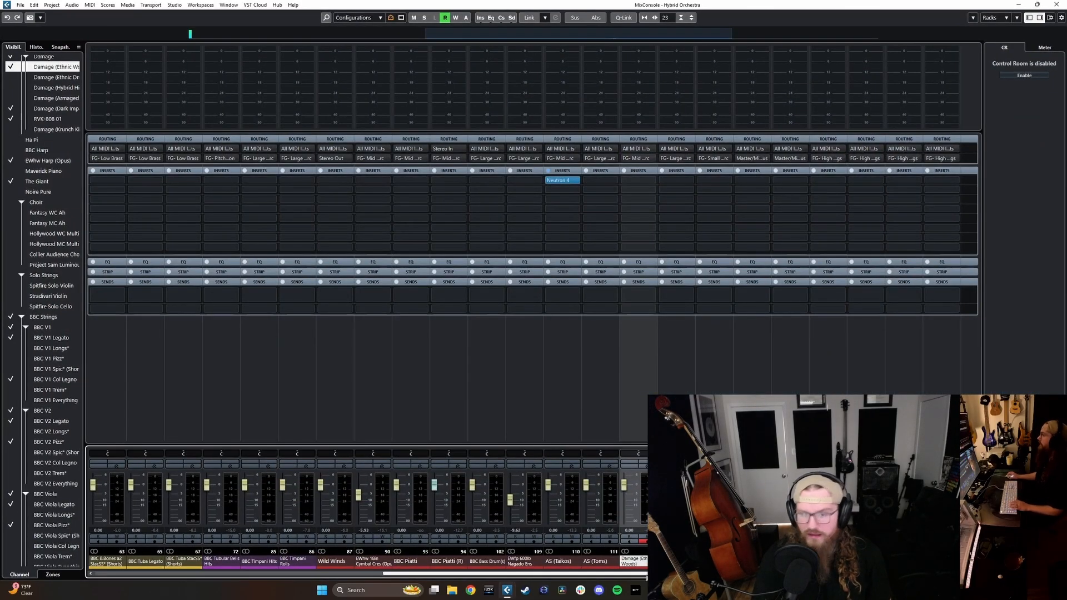
drag(646, 575, 737, 575)
click(558, 562)
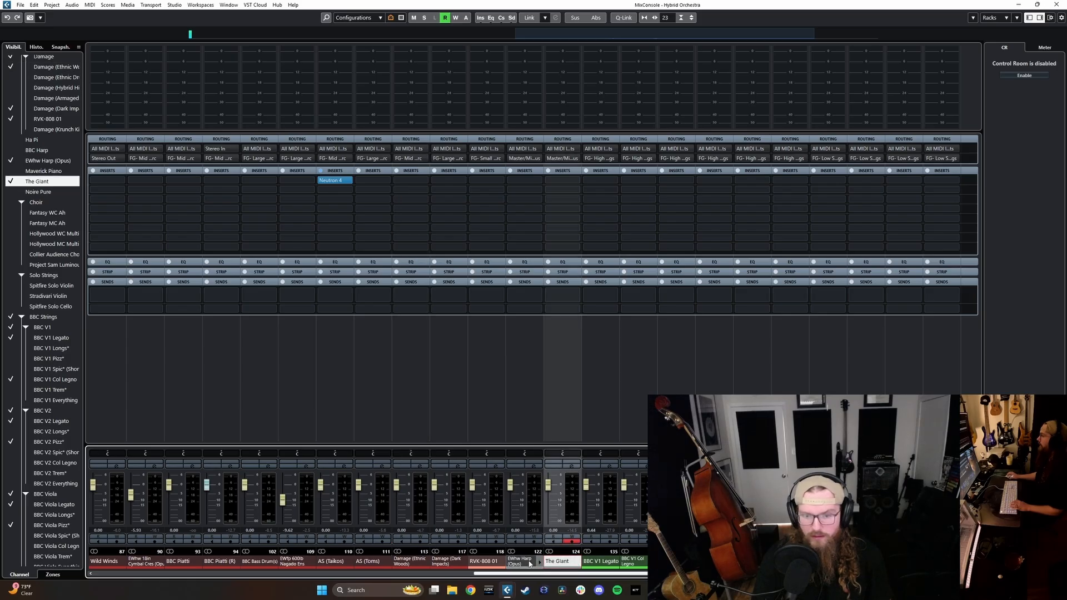
ctrl+click(525, 563)
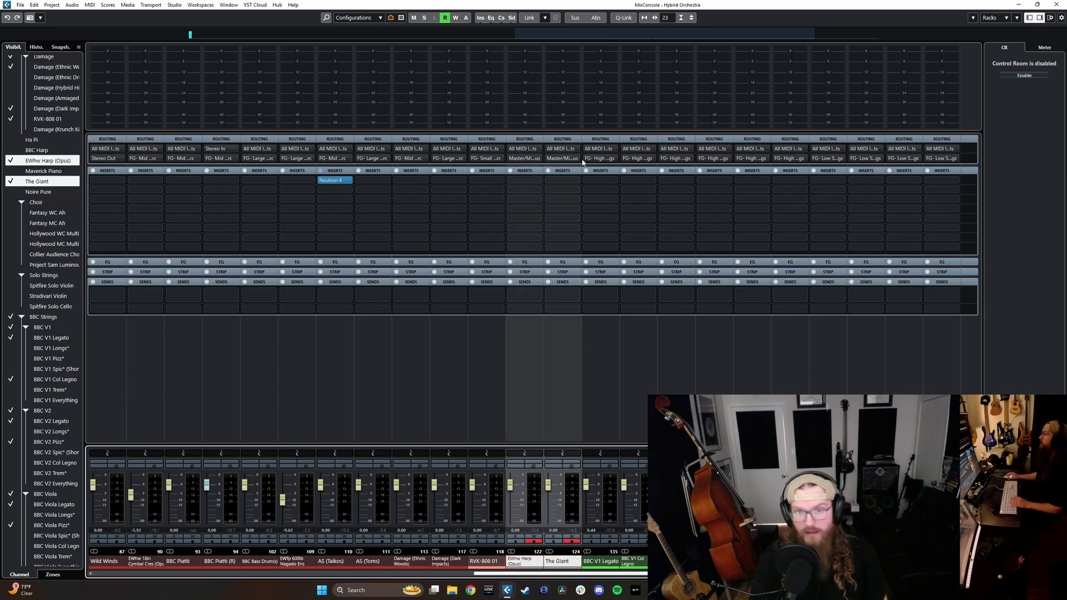
click(589, 296)
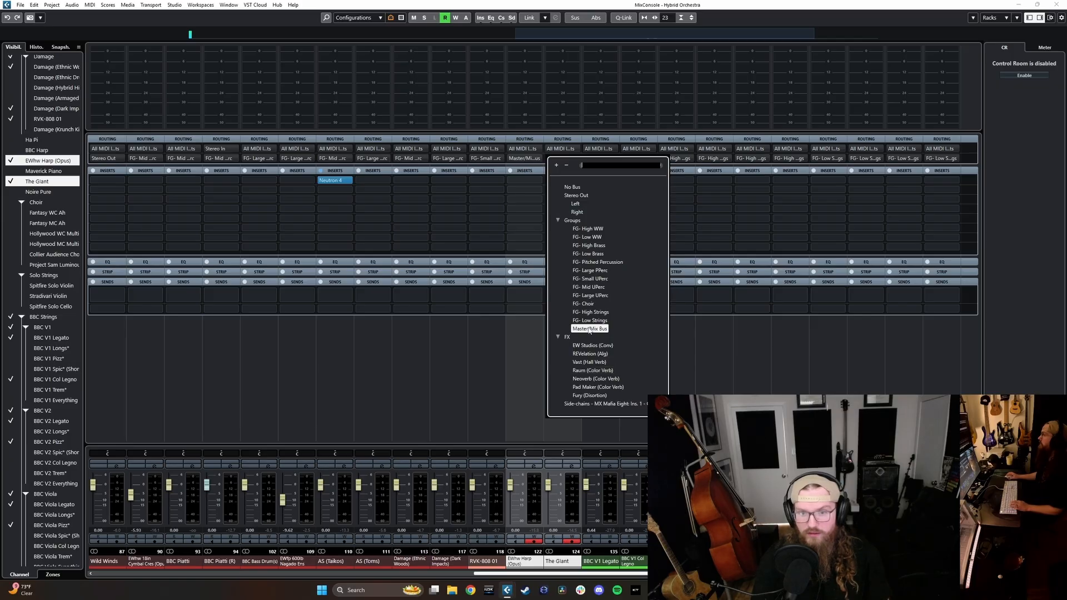
- Show the Master/Mix Bus channel in the mixer, and route the Massive X Bass channel's output to the Master/Mix Bus
click(554, 577)
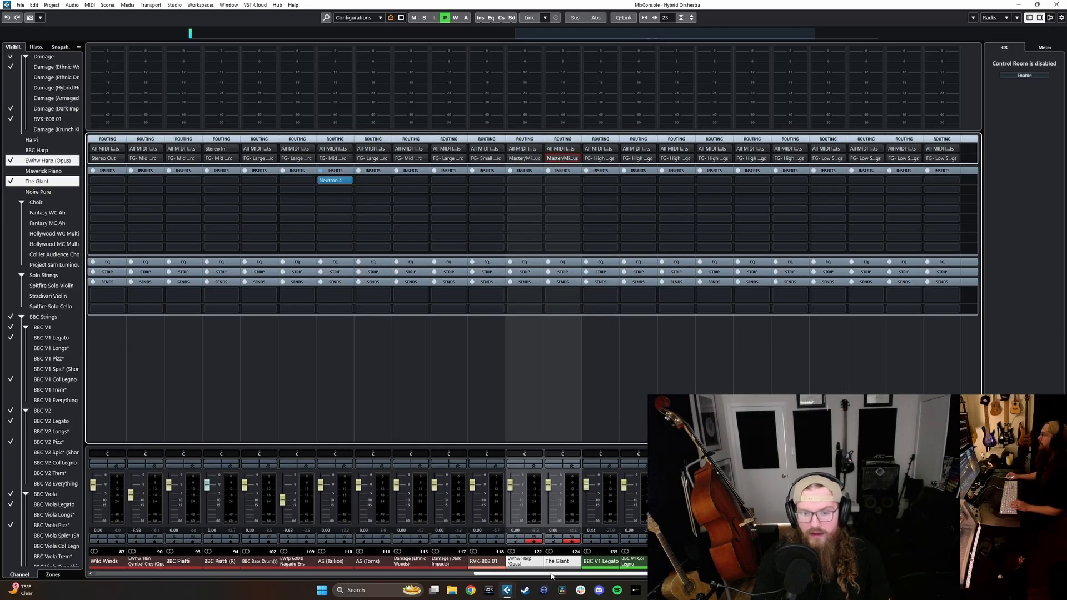
drag(554, 574, 707, 574)
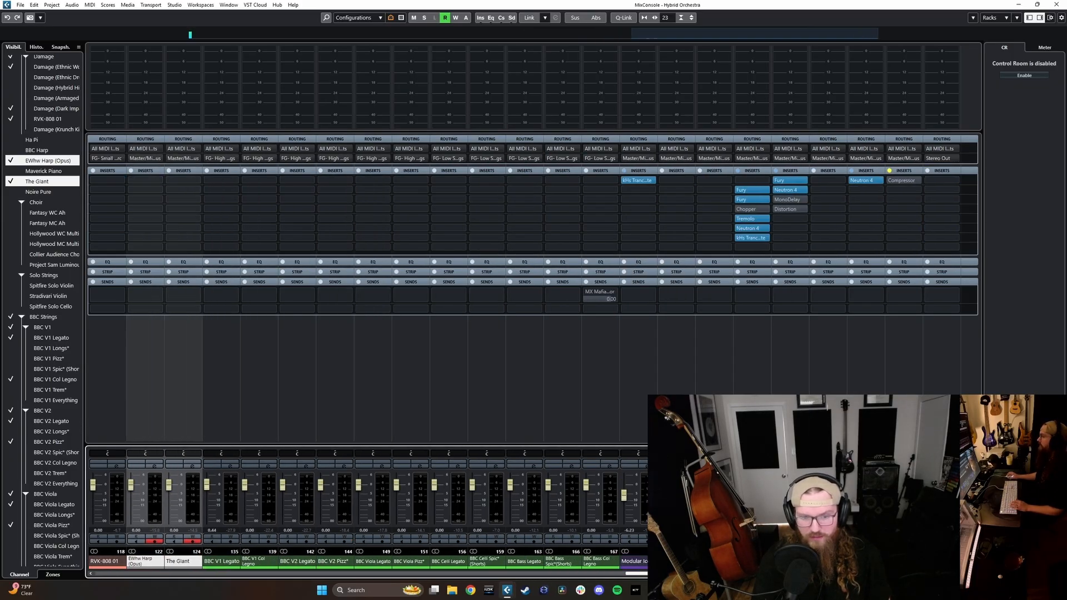
scroll(22, 452, down, 15)
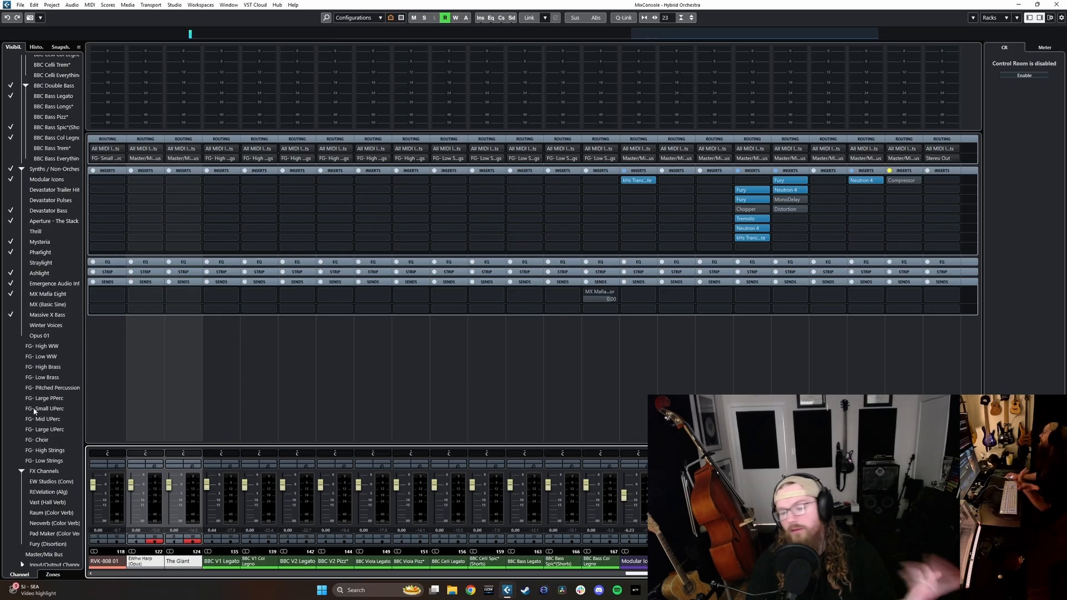
click(14, 555)
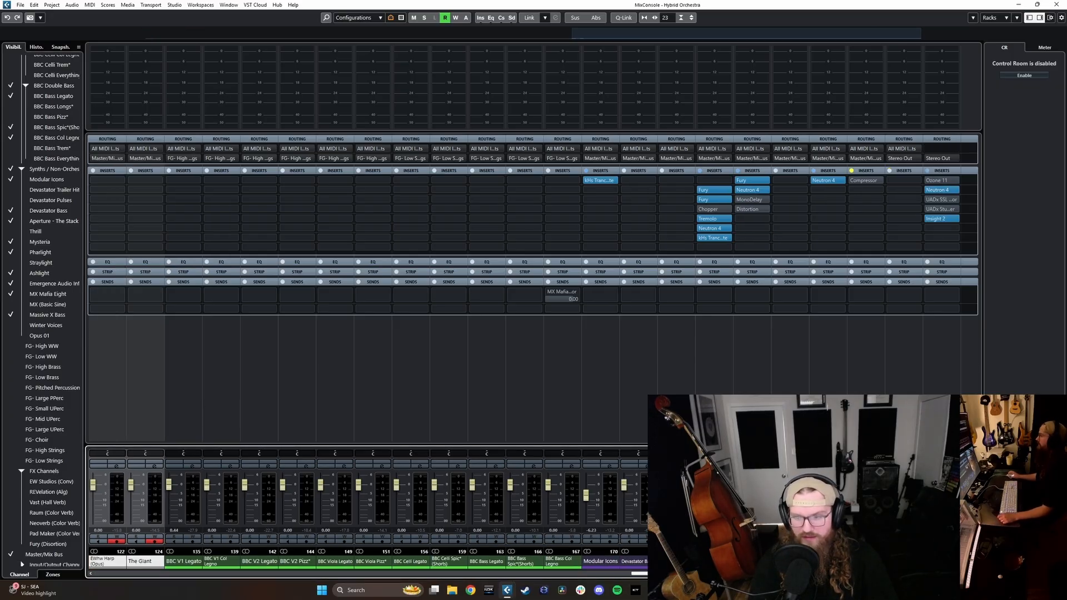
click(919, 160)
click(914, 331)
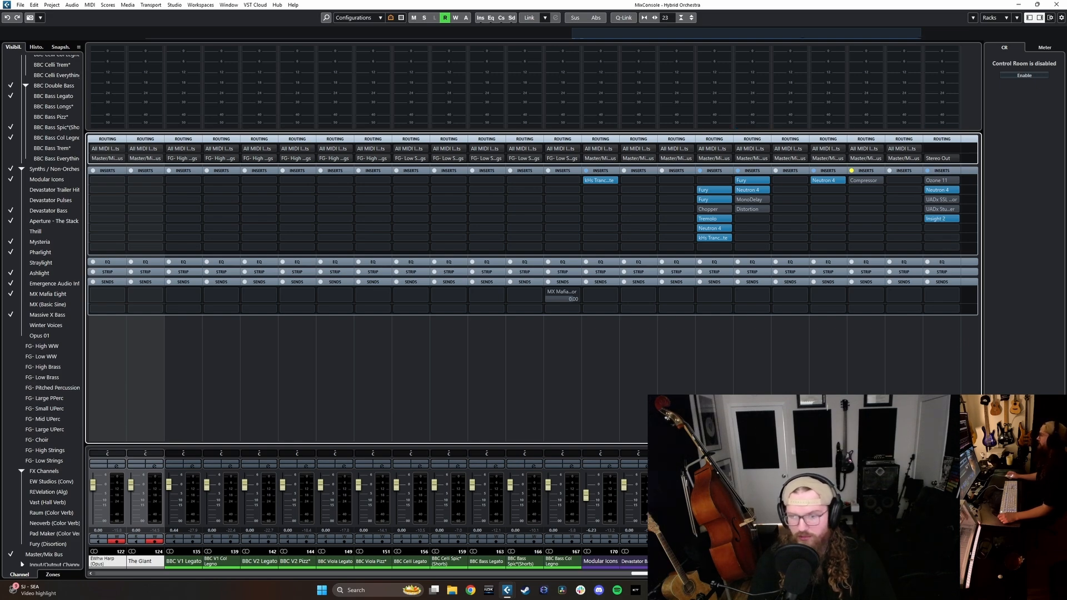
- Select the violin and viola channels, and the celli and bass channels as a second set, to check each set's output routing
drag(867, 573, 718, 574)
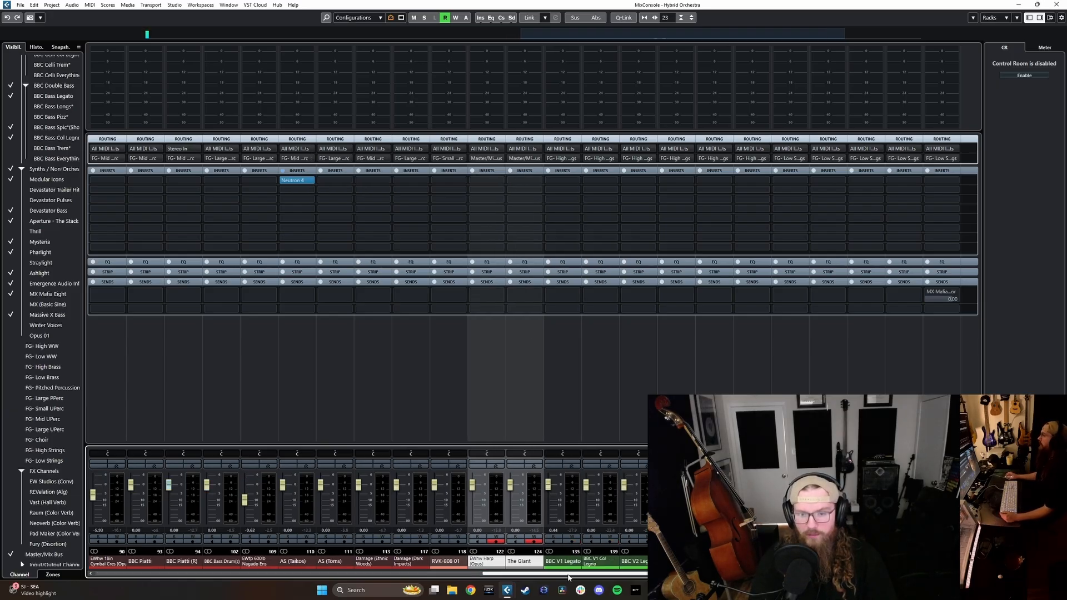
scroll(340, 565, right, 6)
click(339, 562)
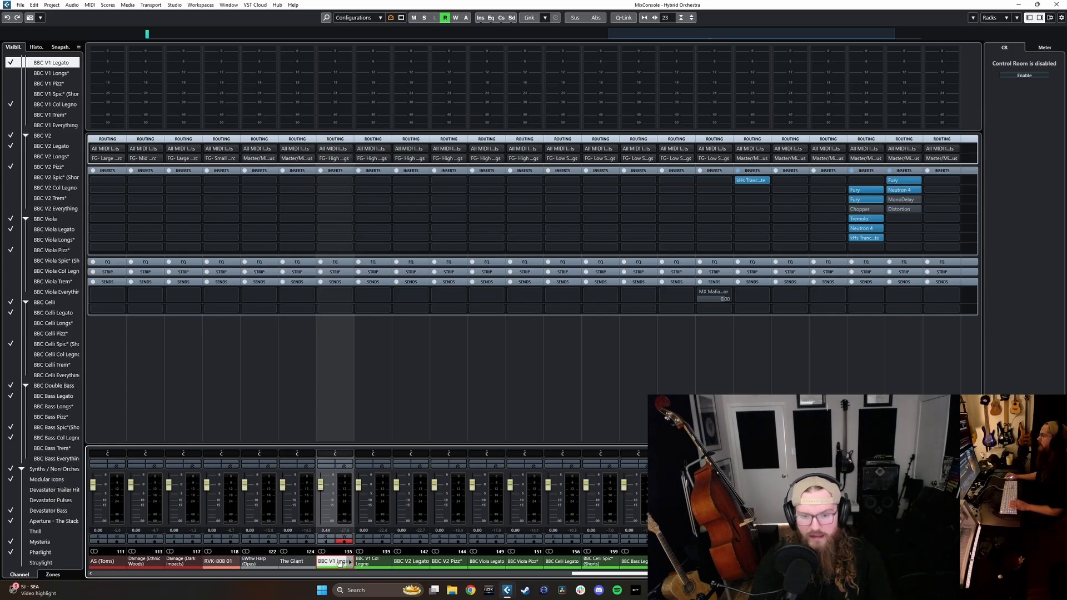
shift+click(524, 561)
click(563, 562)
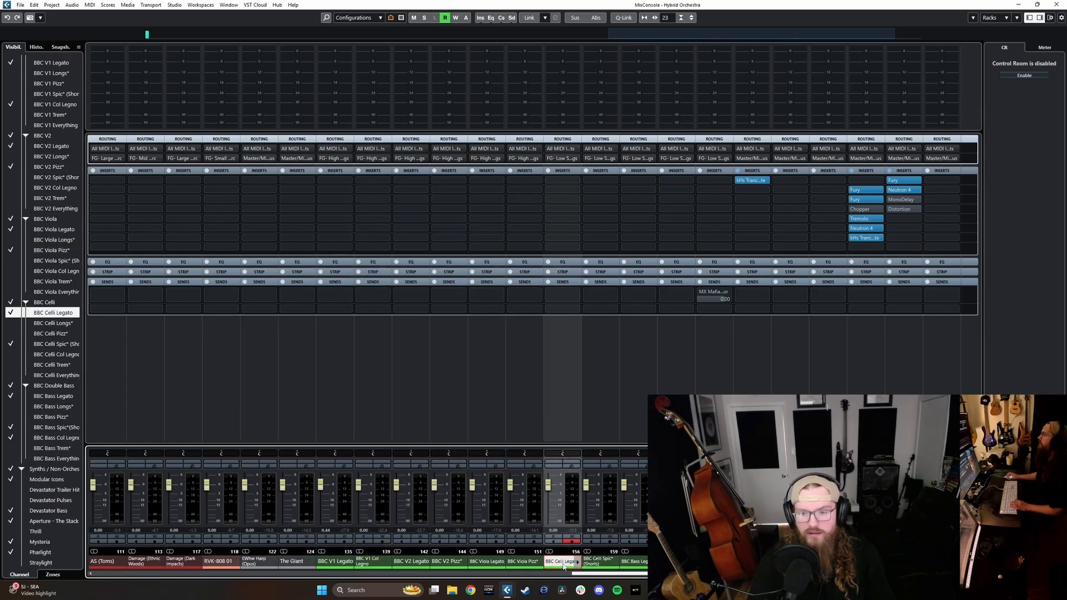
shift+click(715, 562)
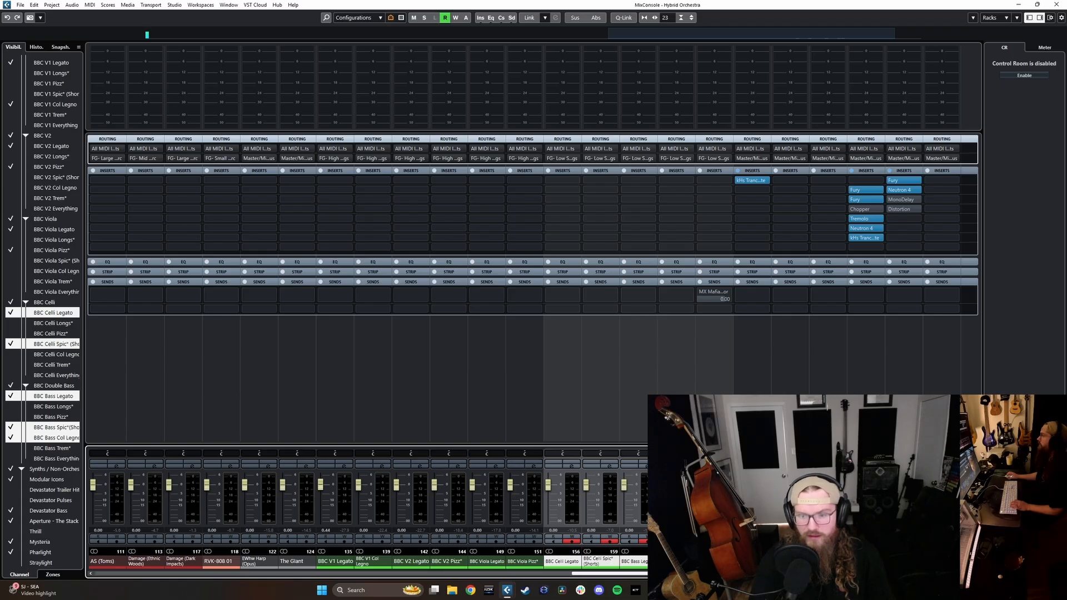
- Select the synth channels from Modular Icons to Massive X Bass, and the Master/Mix Bus channel, to check their output routing
drag(714, 573, 773, 574)
click(602, 561)
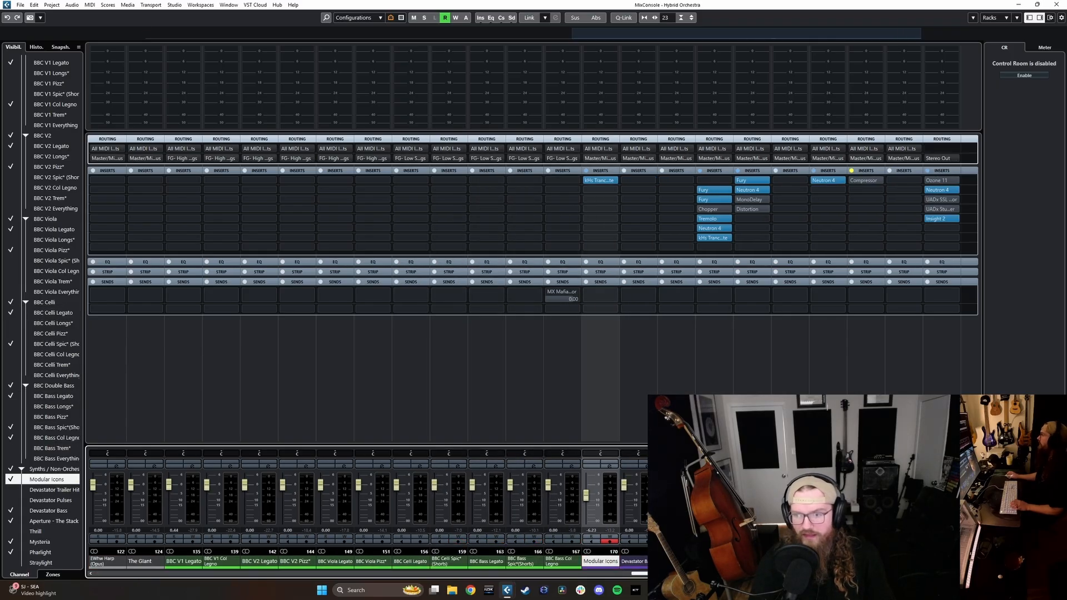
shift+click(904, 562)
click(942, 562)
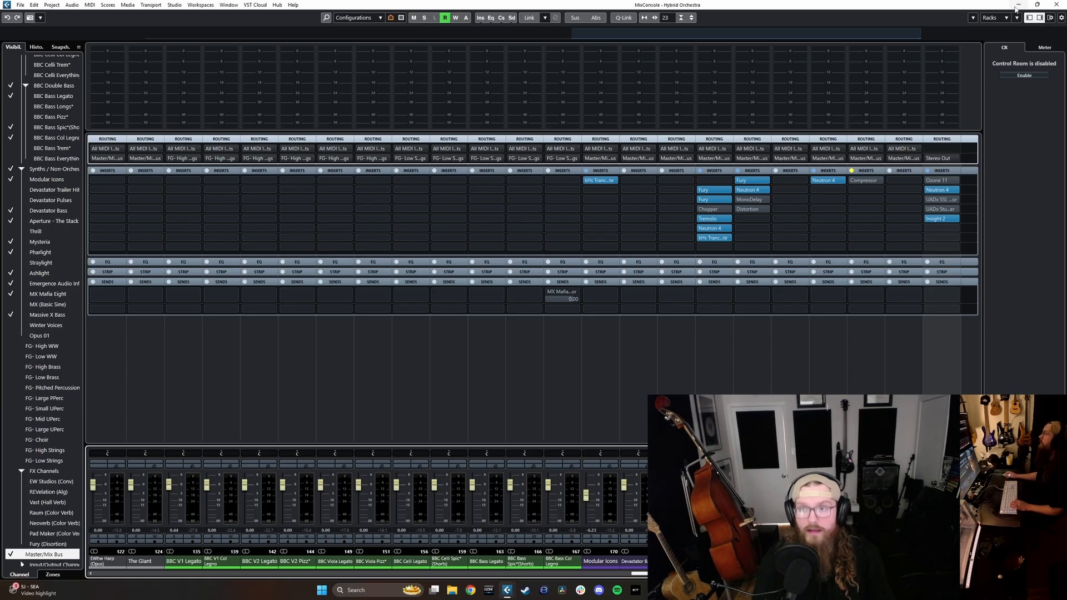
- Return to the project window and examine the string and synth tracks across the arrangement at an enlarged track height
click(1017, 5)
key(g)
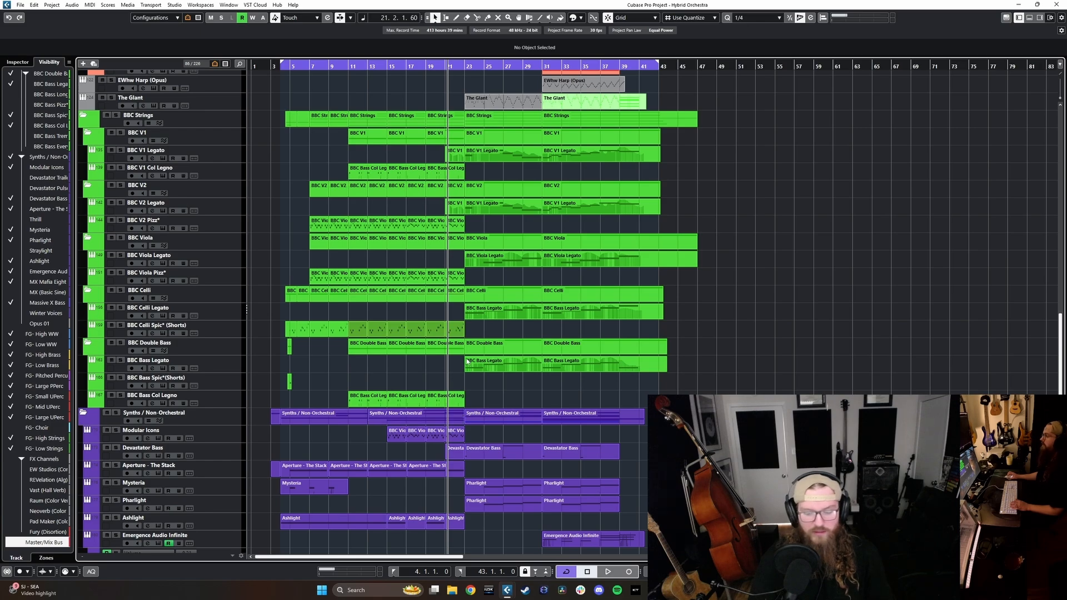
key(h)
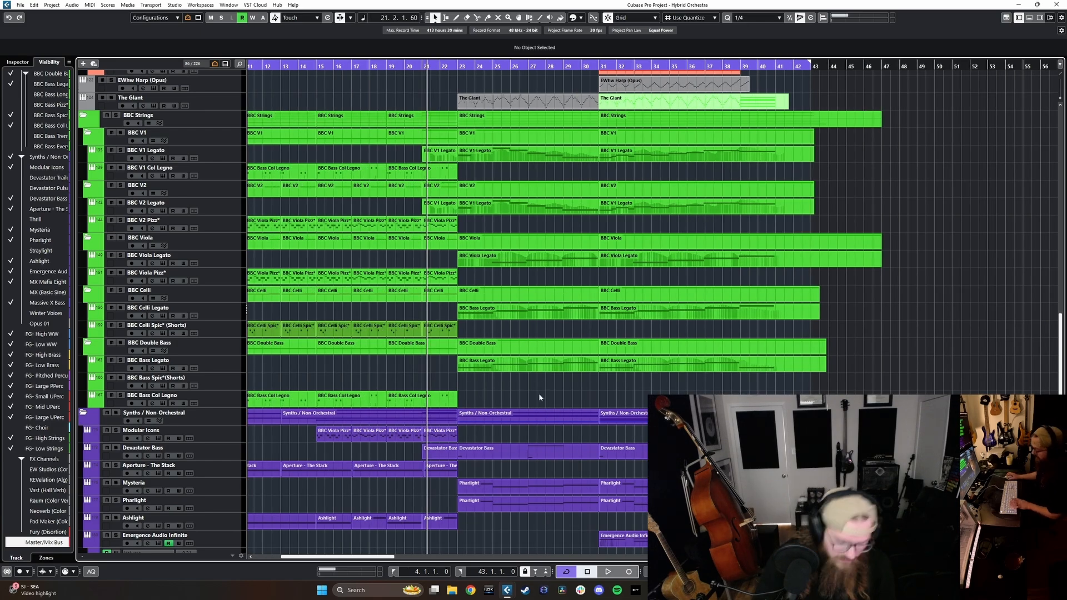
key(shift+h)
scroll(539, 395, down, 4)
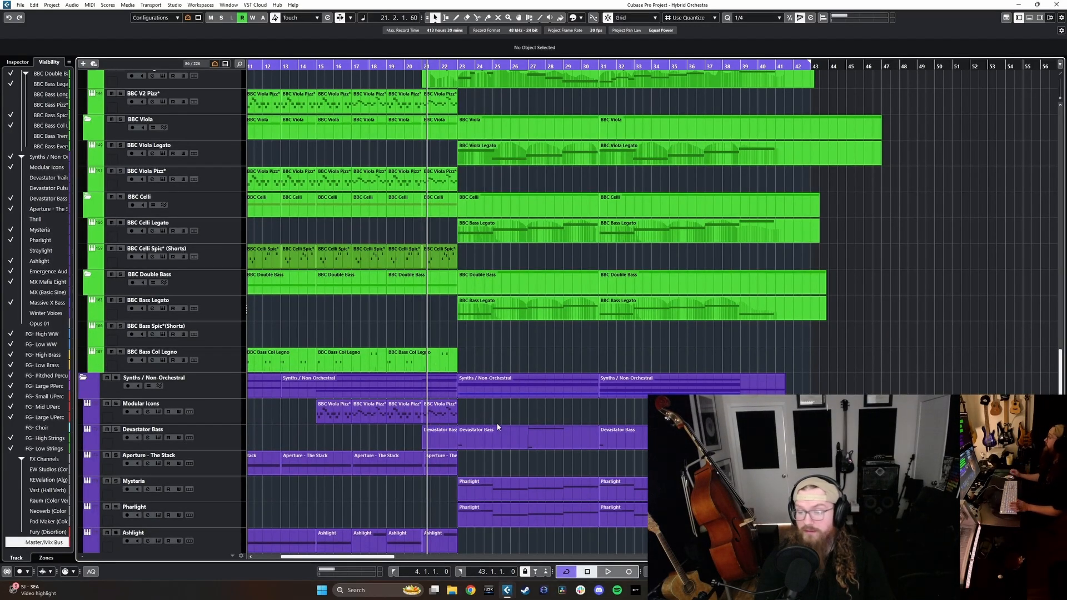
scroll(519, 384, left, 5)
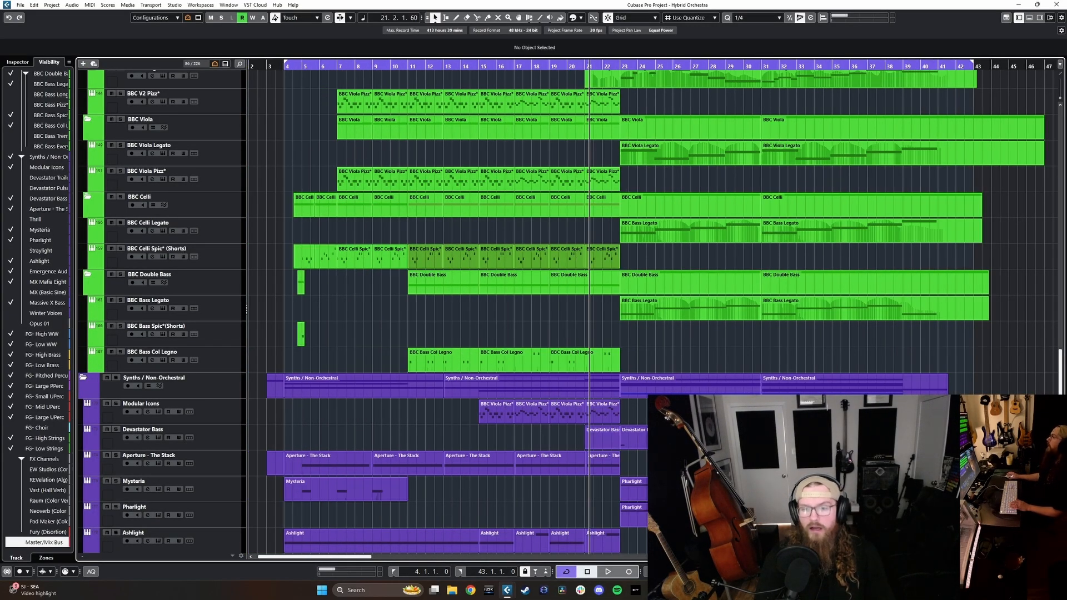
scroll(602, 459, right, 3)
scroll(602, 460, down, 4)
scroll(602, 459, up, 4)
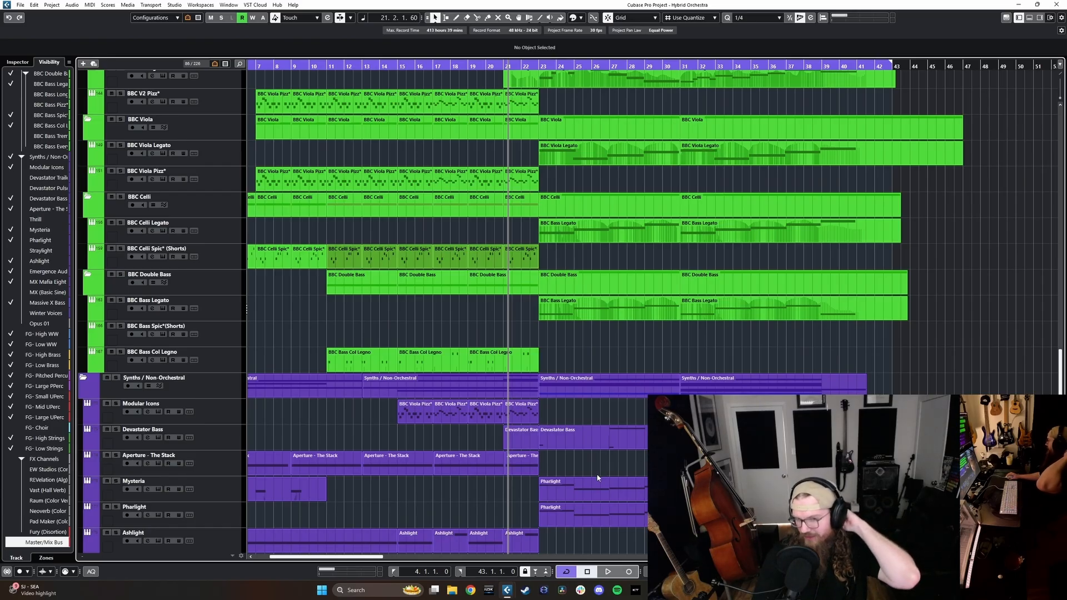
- Play the full arrangement from bar 21, beat 4, with the synth tracks in view
click(528, 67)
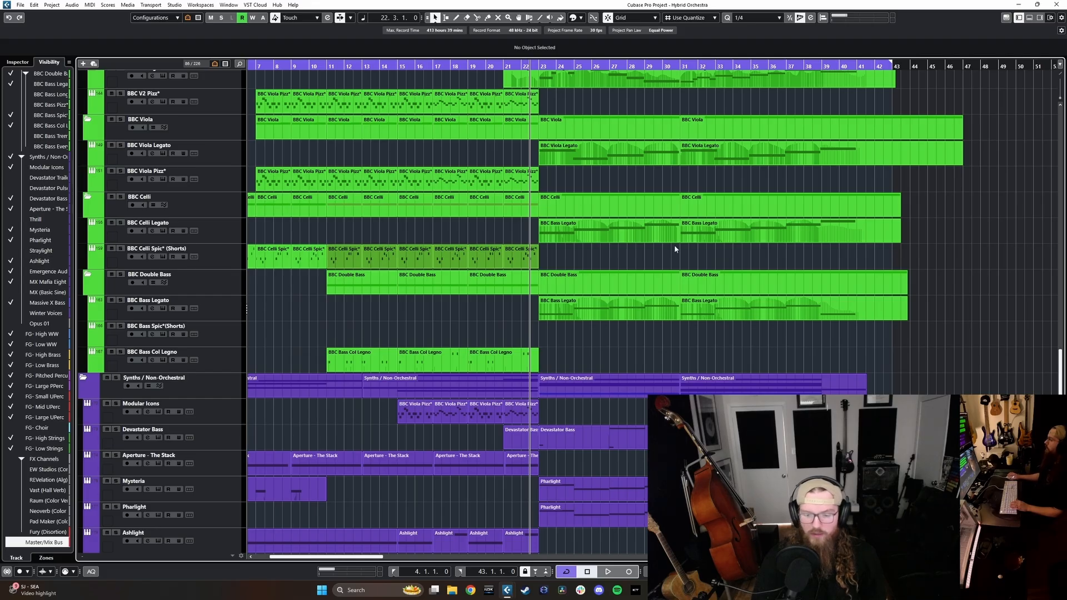
drag(517, 67, 518, 63)
scroll(581, 226, down, 3)
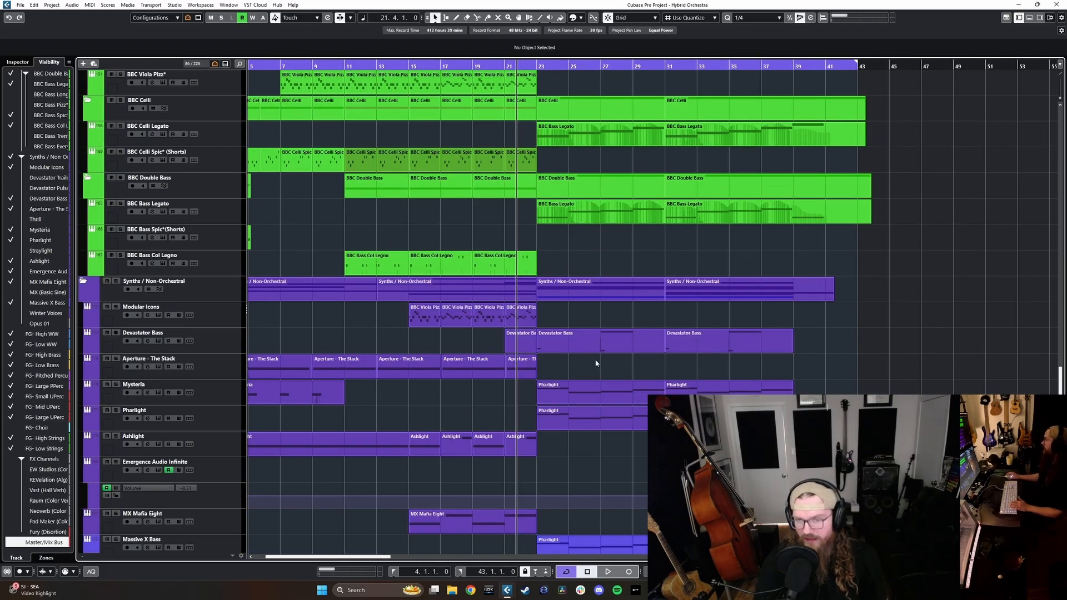
key(space)
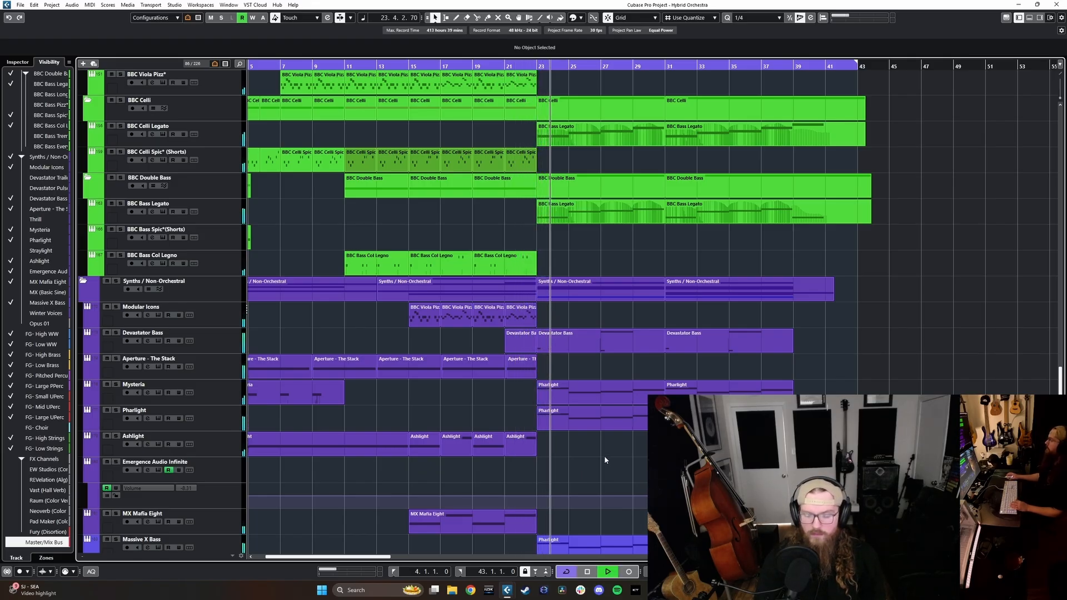
- Check the channel levels in the mixer during playback, and follow the synth and group tracks in the project window
key(g)
key(F3)
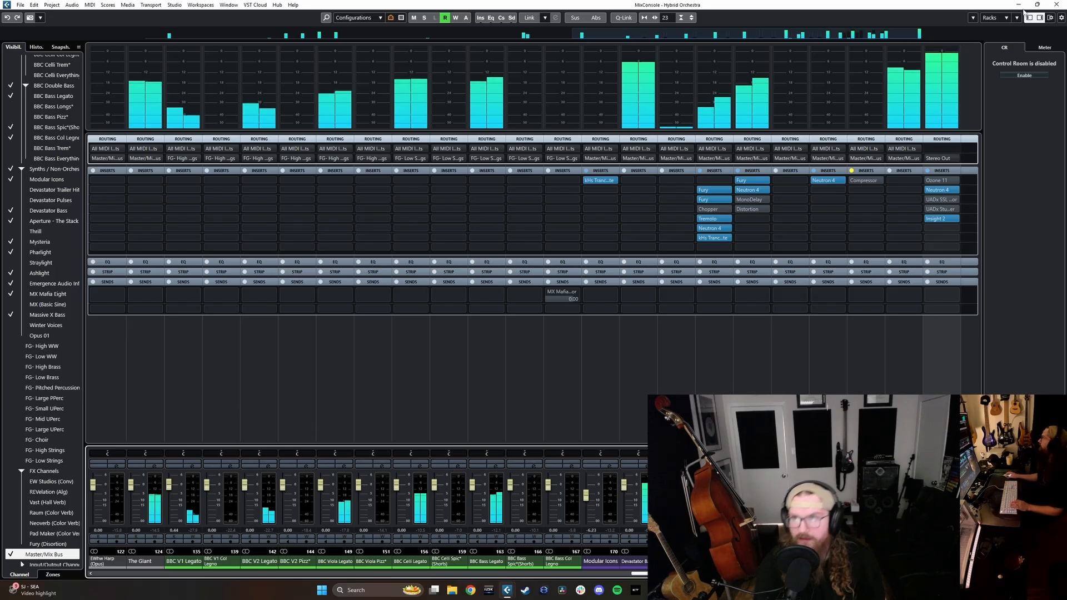
key(F3)
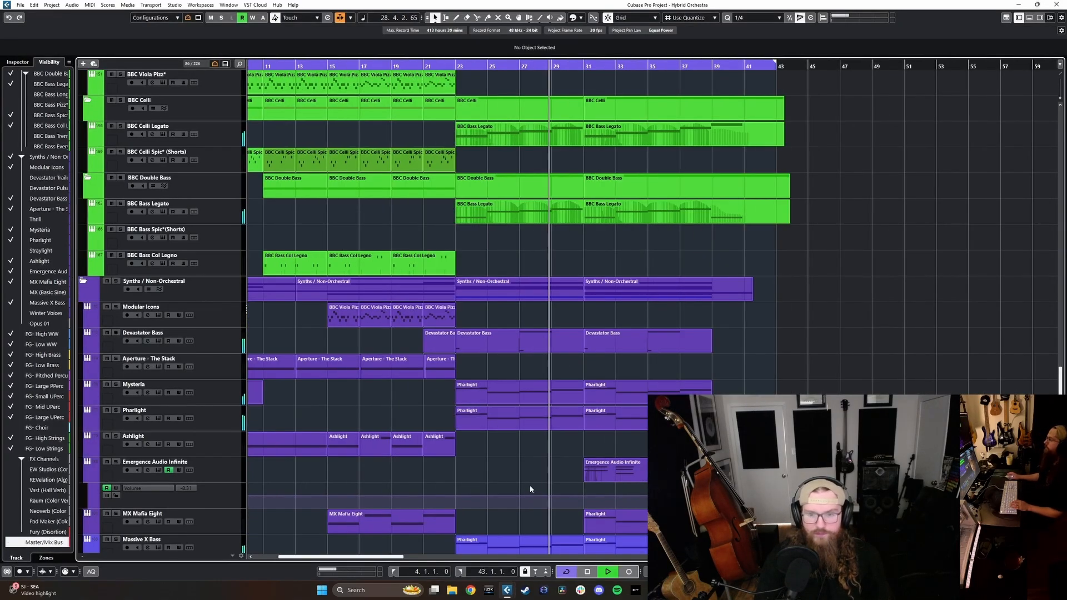
scroll(556, 389, down, 2)
scroll(558, 388, up, 1)
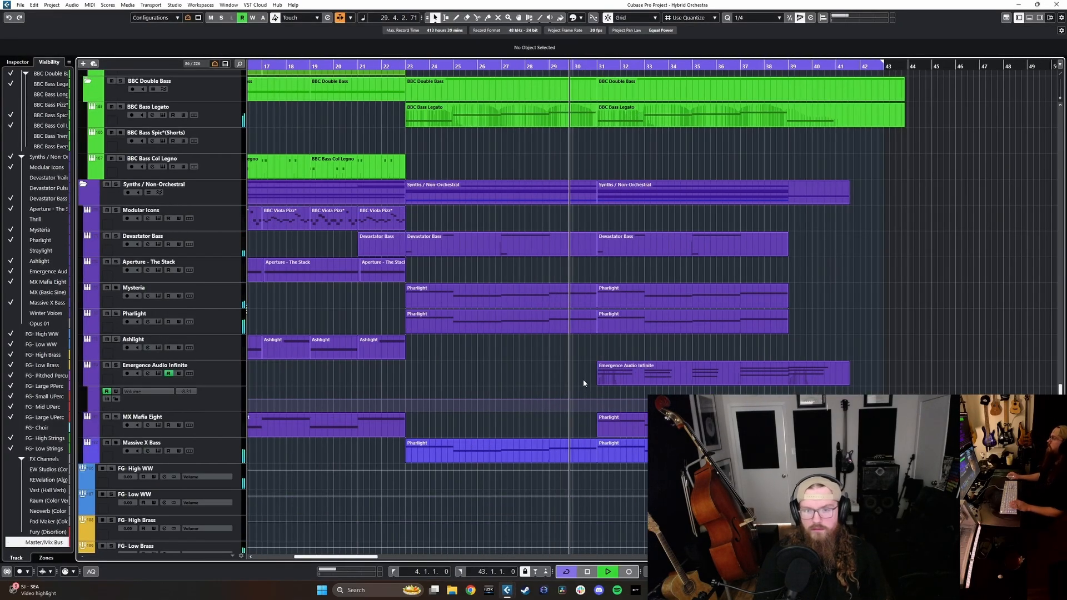
- Examine the string, synth, harp and percussion tracks during and after playback, with a brief check of the channel levels in the mixer
scroll(583, 383, up, 2)
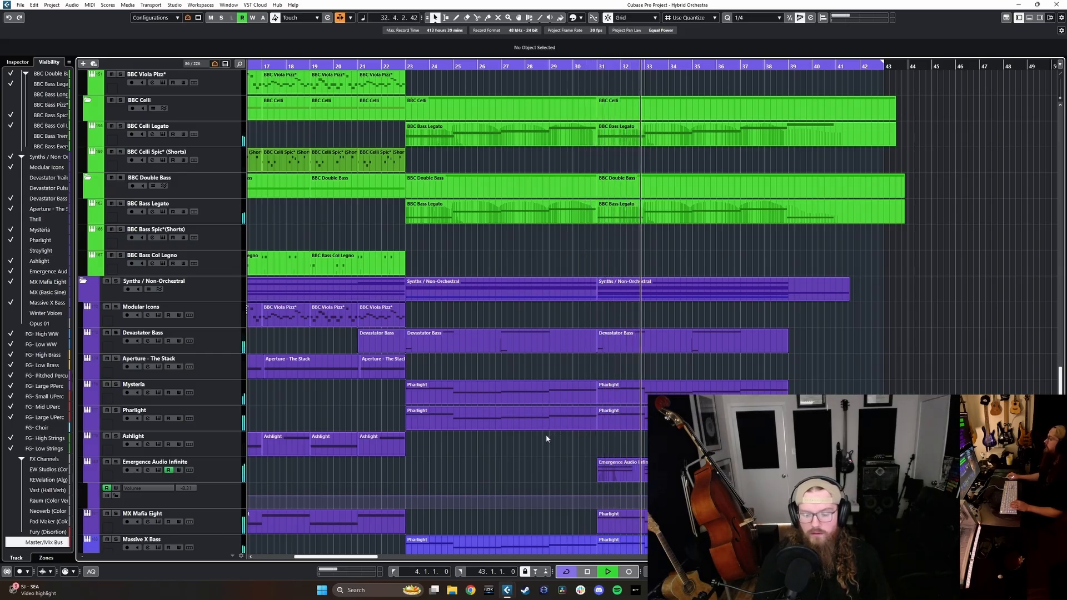
scroll(543, 403, up, 2)
scroll(544, 403, up, 2)
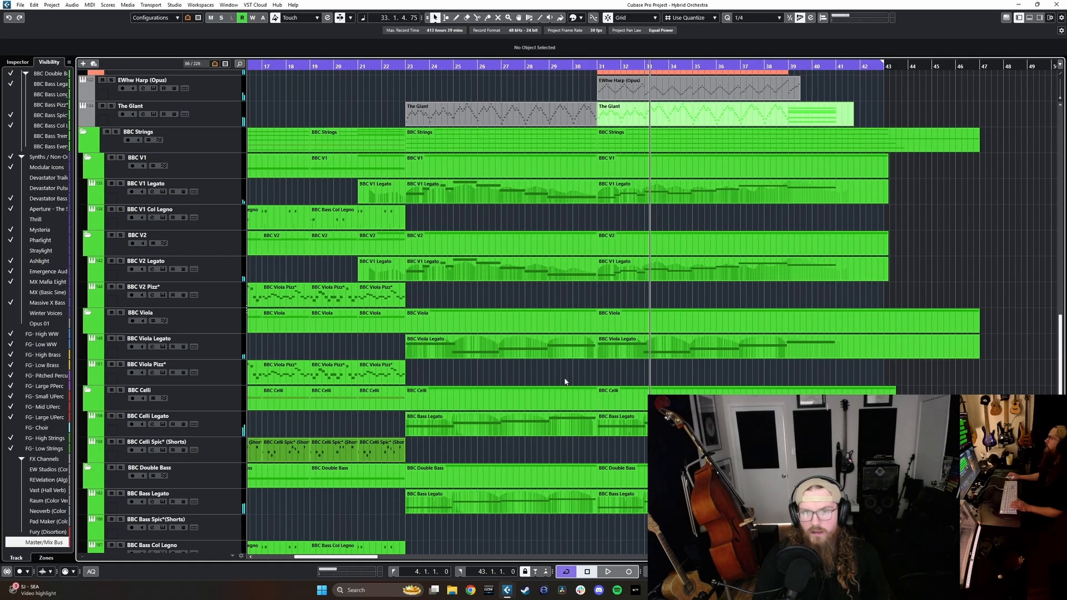
scroll(564, 376, down, 4)
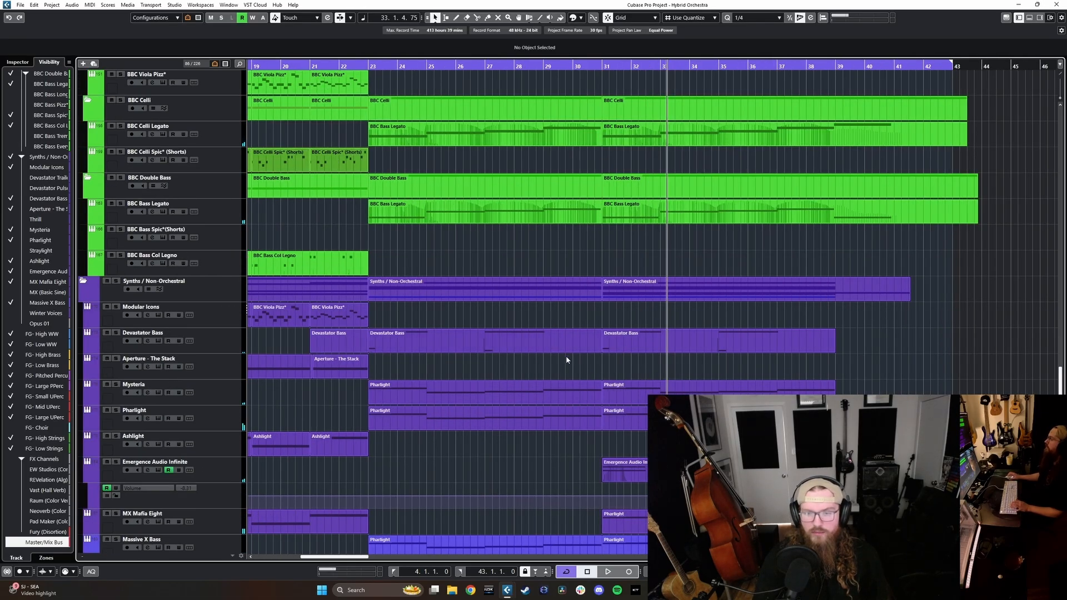
scroll(566, 355, up, 10)
key(F3)
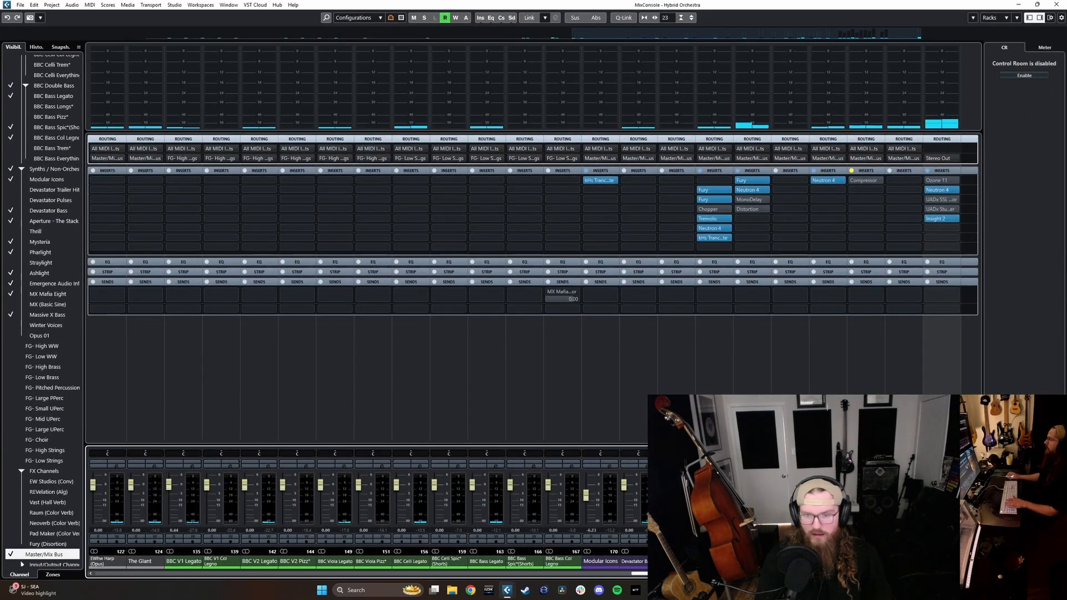
key(F3)
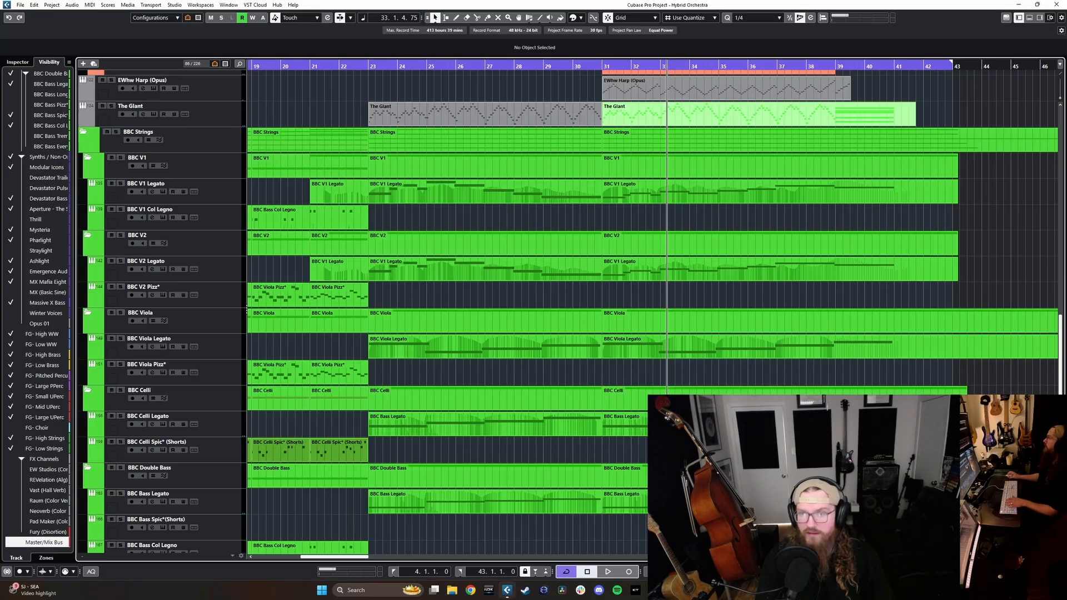
scroll(590, 408, down, 5)
scroll(589, 409, up, 10)
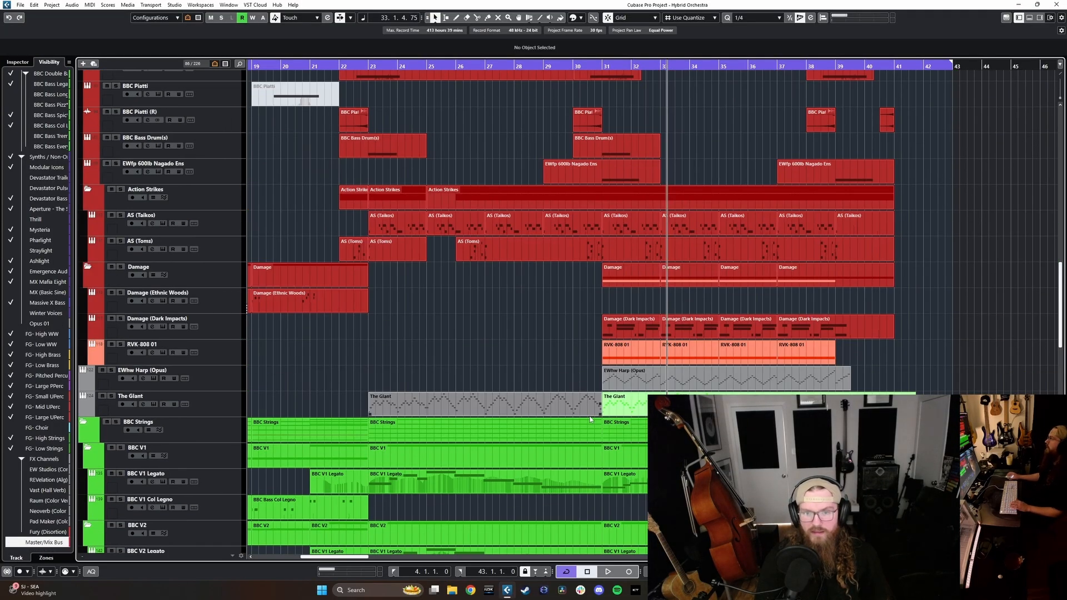
scroll(587, 408, up, 5)
scroll(587, 408, left, 3)
- Check the mixer channels from BBC Solo Piccolo Legato onward and route the Wild Winds channel's output to the Master/Mix Bus
key(F3)
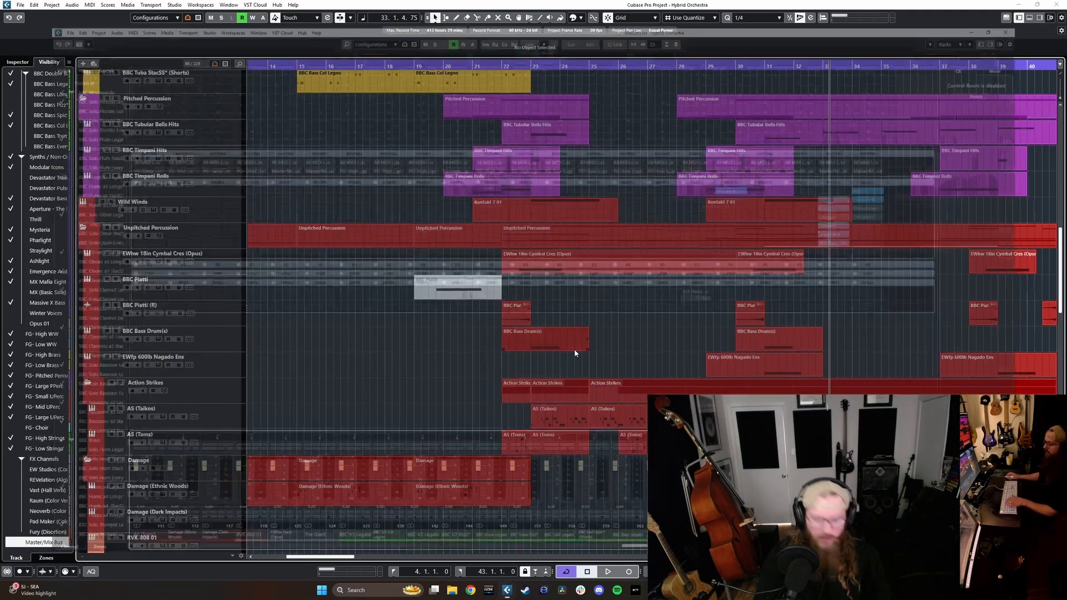
drag(654, 573, 103, 573)
click(103, 563)
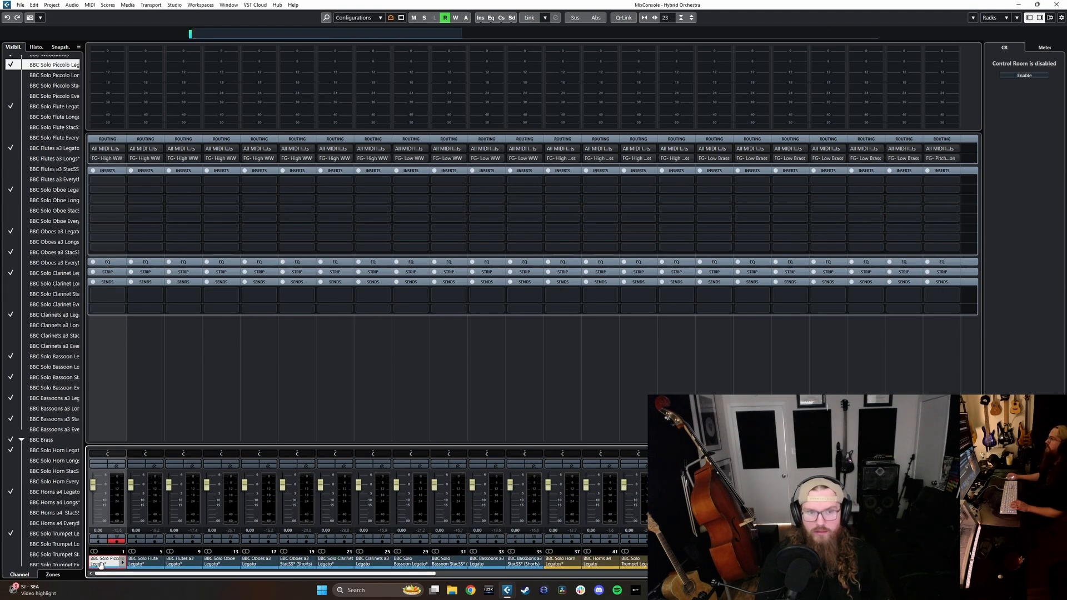
drag(156, 577, 368, 570)
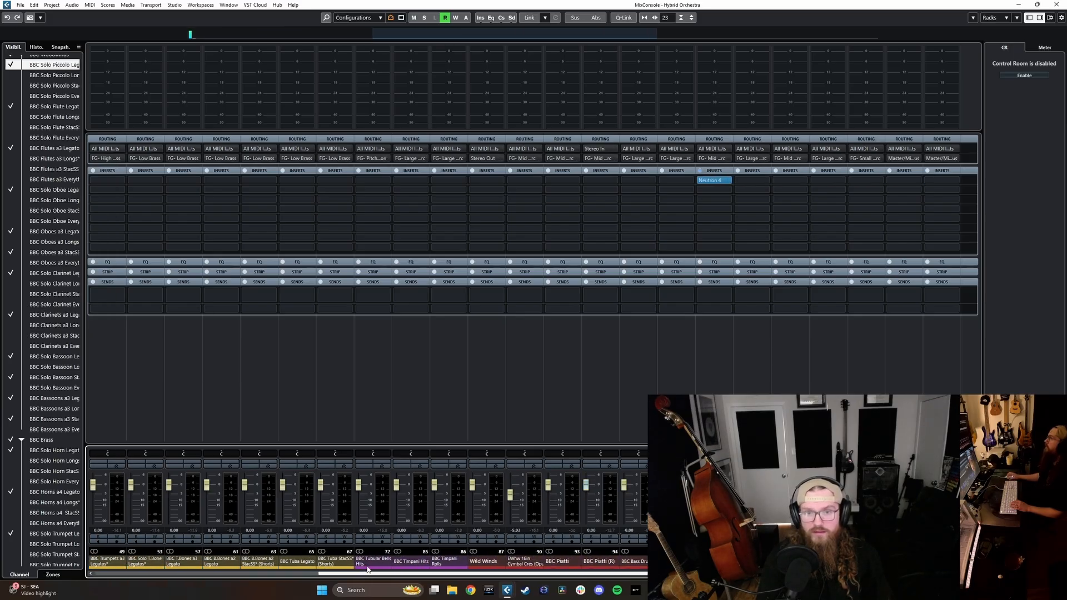
click(484, 561)
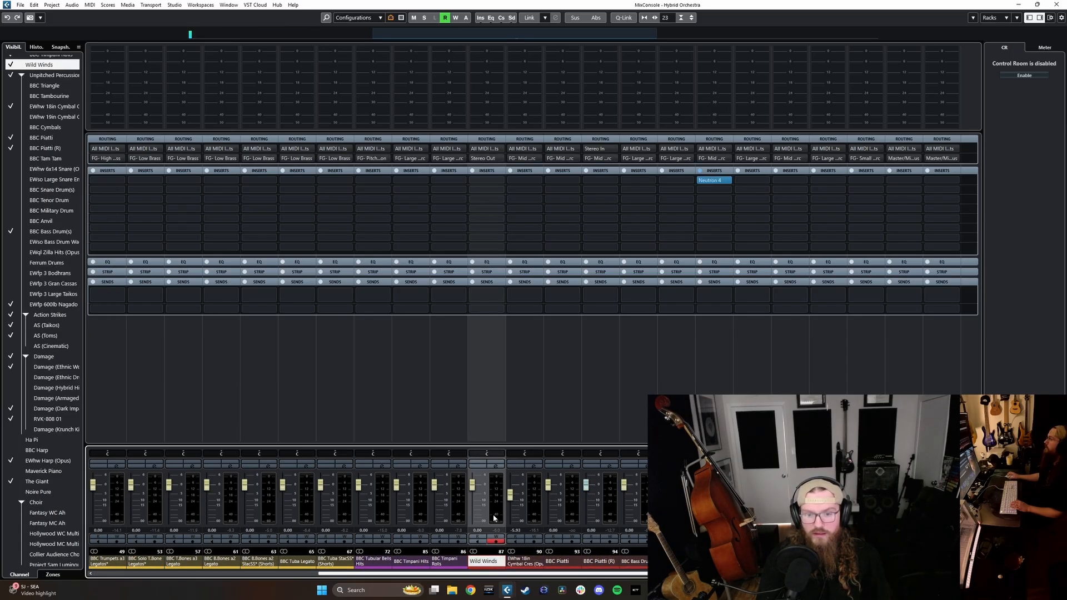
click(494, 157)
click(509, 329)
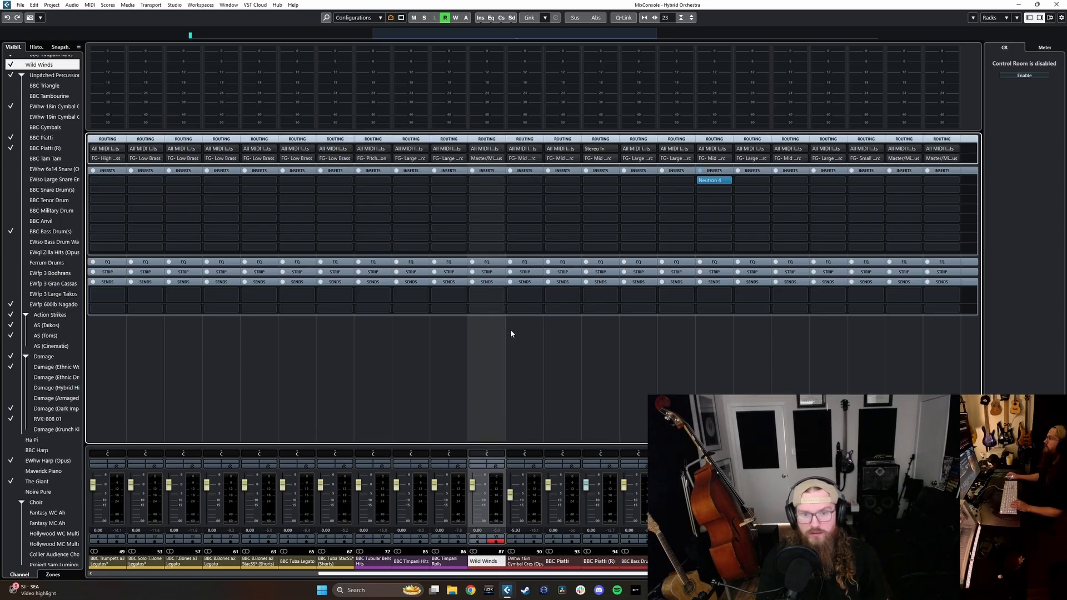
- Return to the project window and audition the Wild Winds track in solo around bar 31
click(1019, 5)
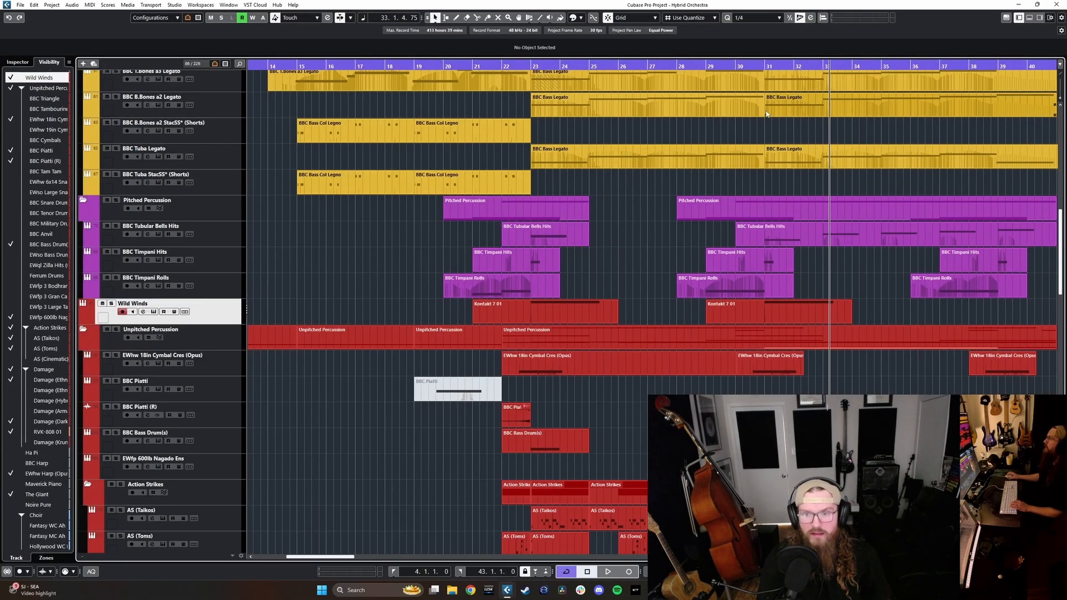
key(space)
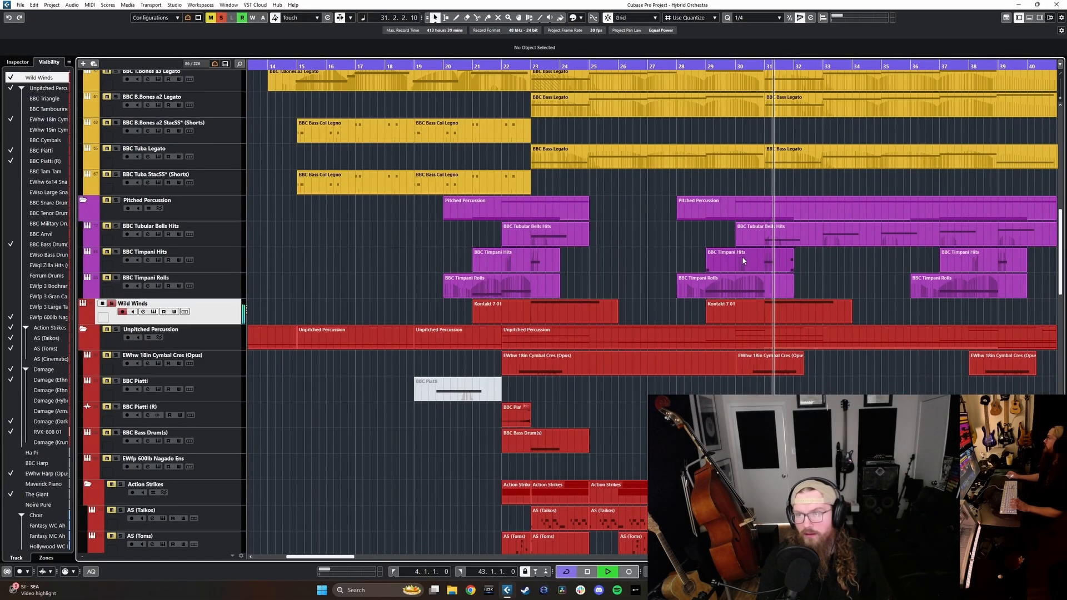
key(space)
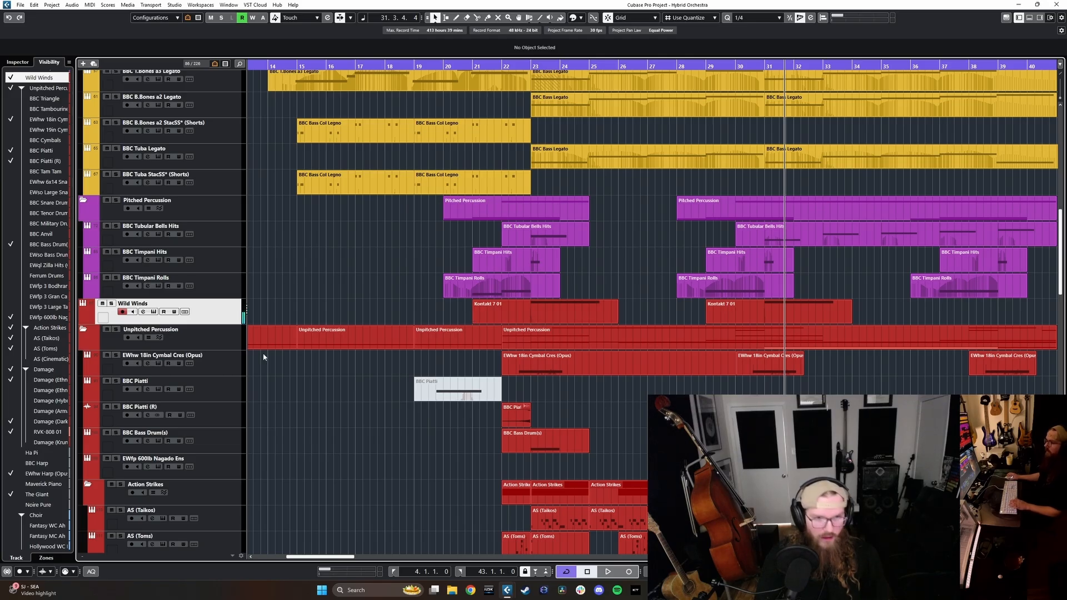
click(322, 333)
- Review the output routing across the mixer and select all instrument channels from BBC Solo Piccolo Legato to Massive X Bass
key(F3)
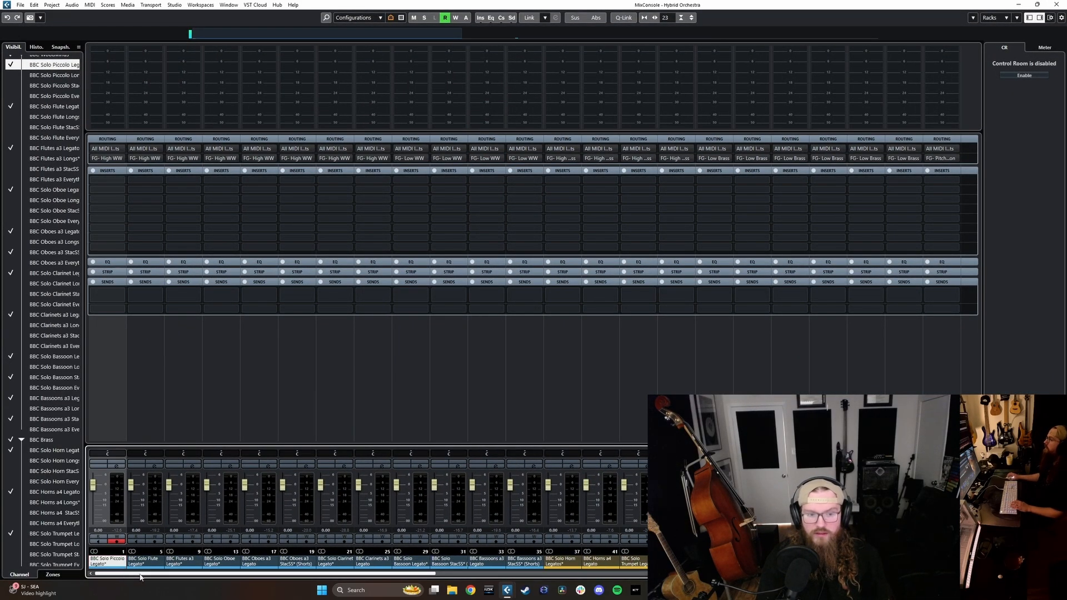
drag(126, 576, 374, 574)
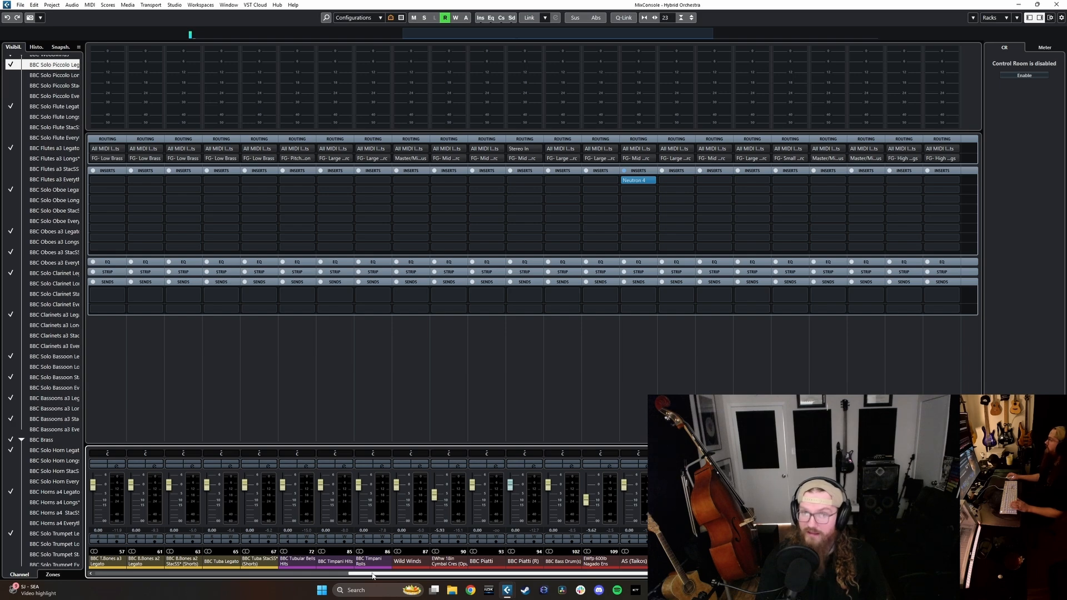
drag(373, 576, 116, 575)
click(115, 564)
scroll(432, 556, right, 15)
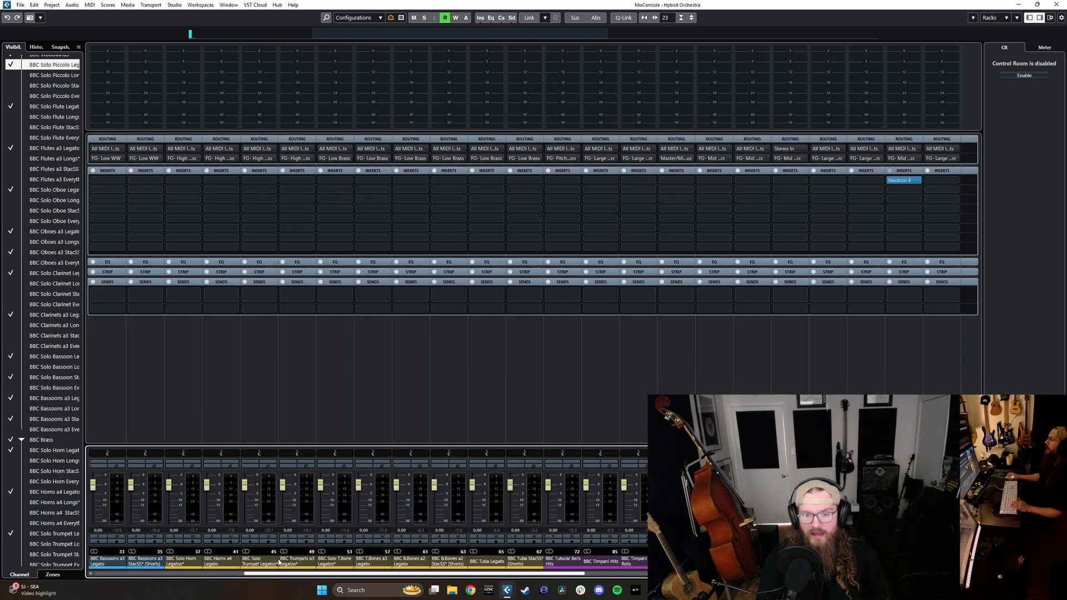
scroll(432, 556, right, 3)
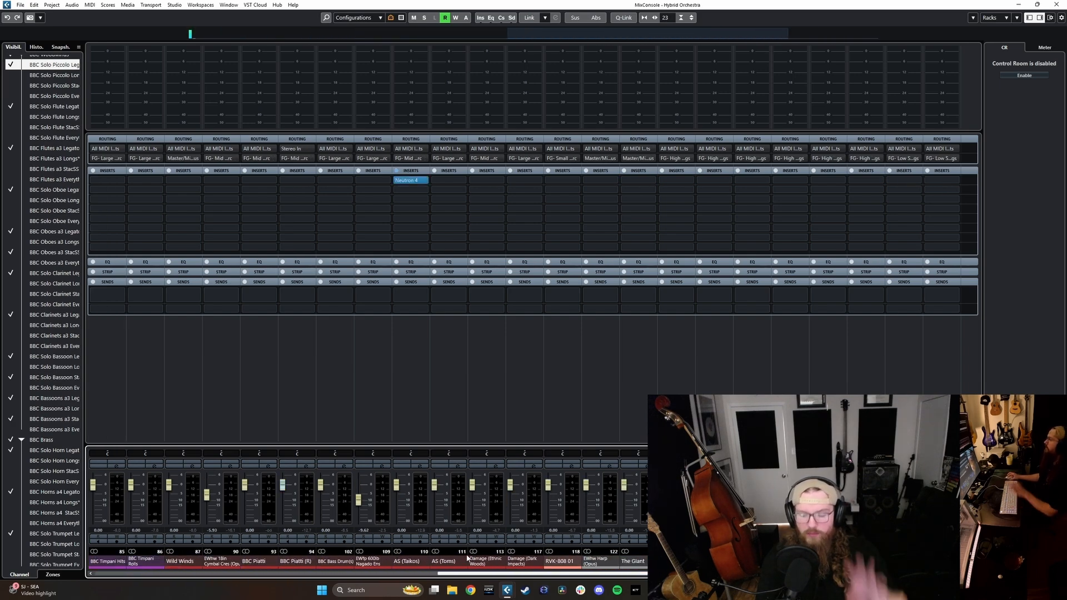
scroll(489, 557, right, 3)
scroll(500, 559, right, 7)
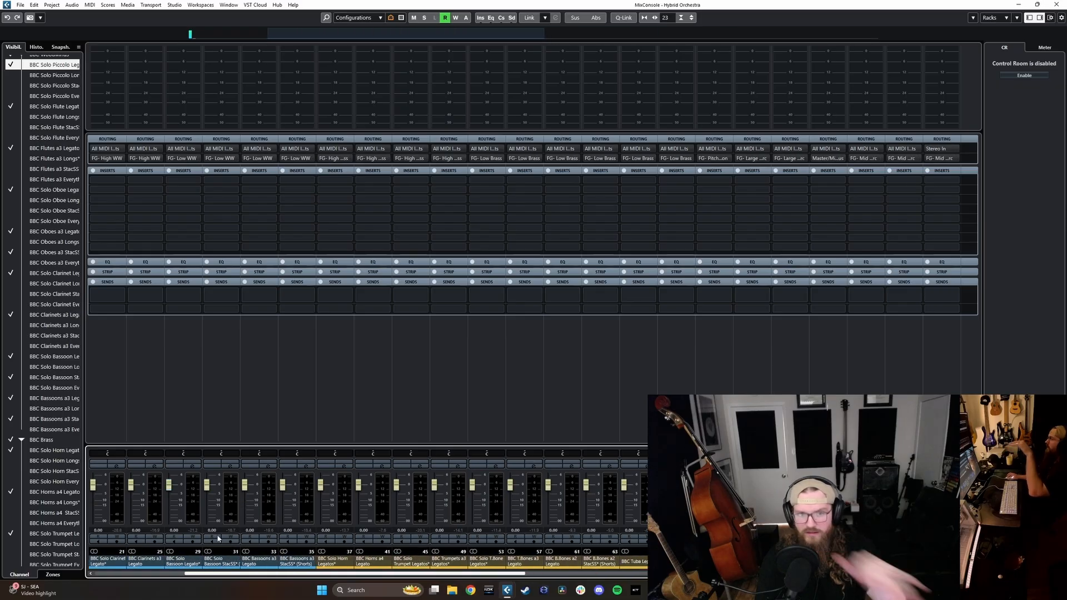
scroll(610, 538, right, 4)
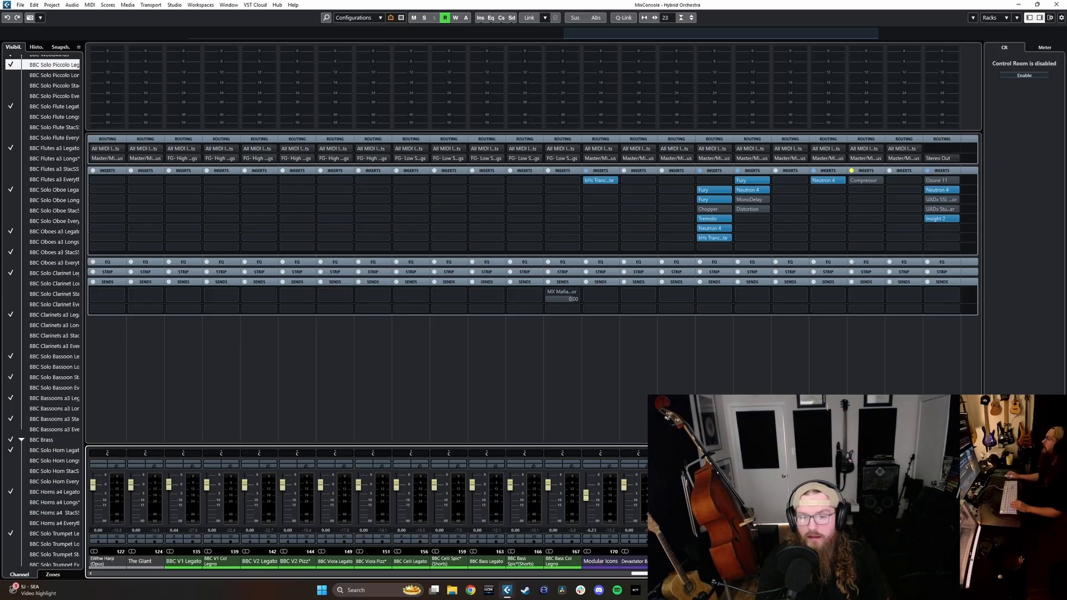
shift+click(904, 562)
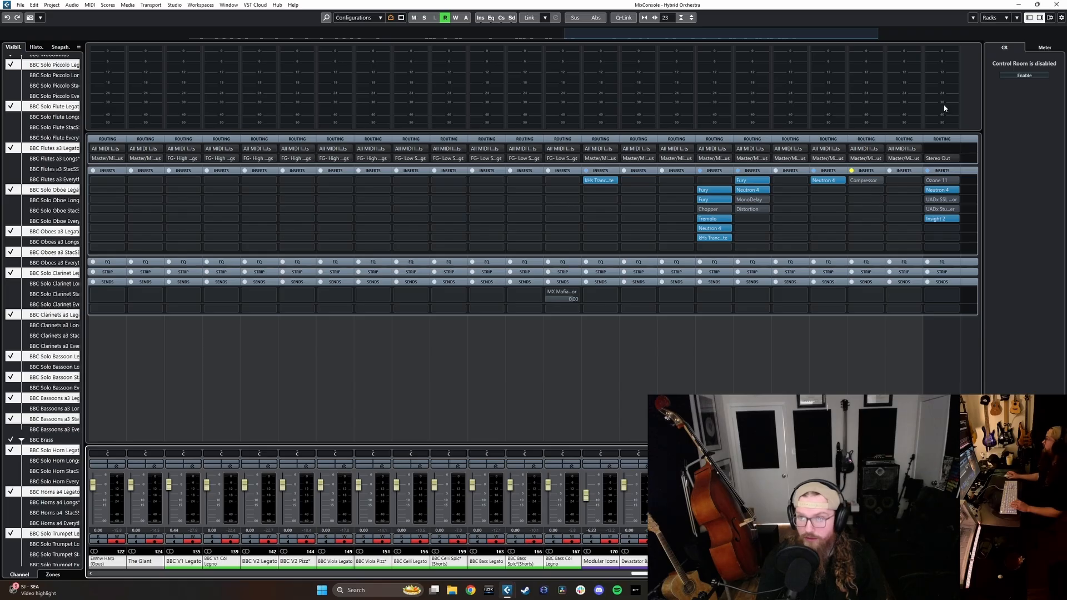
- Show the Pre (Filters/Gain/Phase) rack and lower the pre-gain of all selected instrument channels to -9.0 dB
click(982, 18)
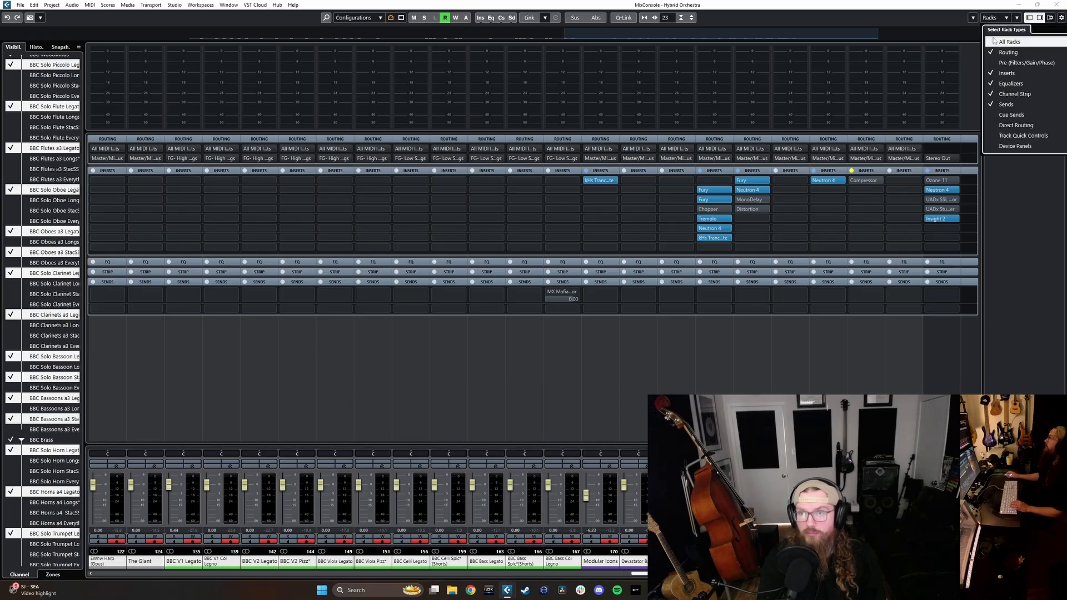
click(1017, 63)
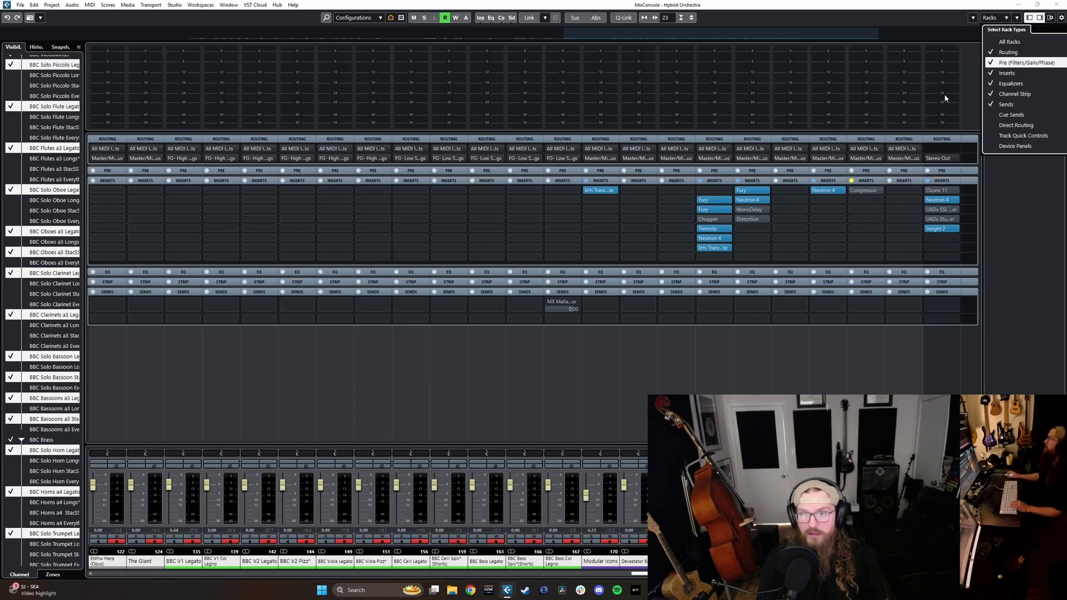
click(870, 171)
click(870, 171)
key(shift+alt)
drag(871, 218, 864, 221)
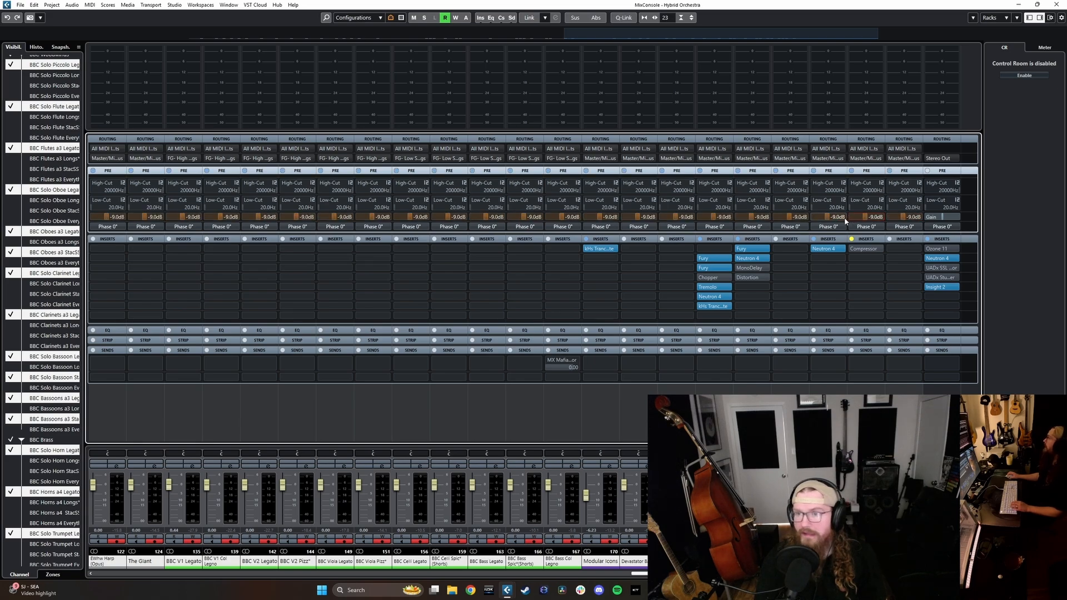
drag(834, 574, 55, 557)
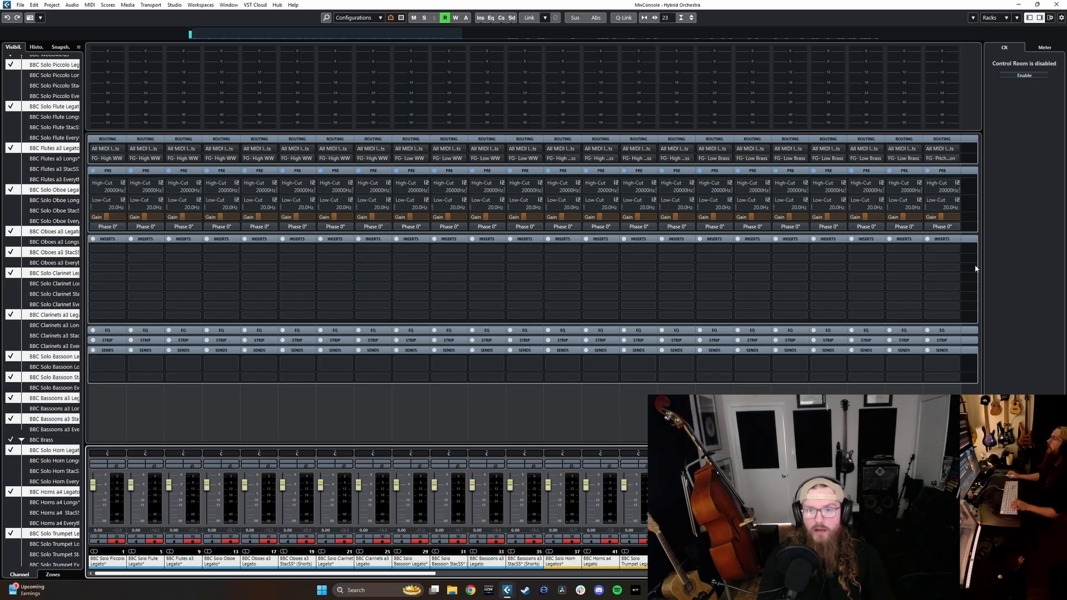
- Play the arrangement and check the instrument channel and Master/Mix Bus levels in the mixer
click(1020, 7)
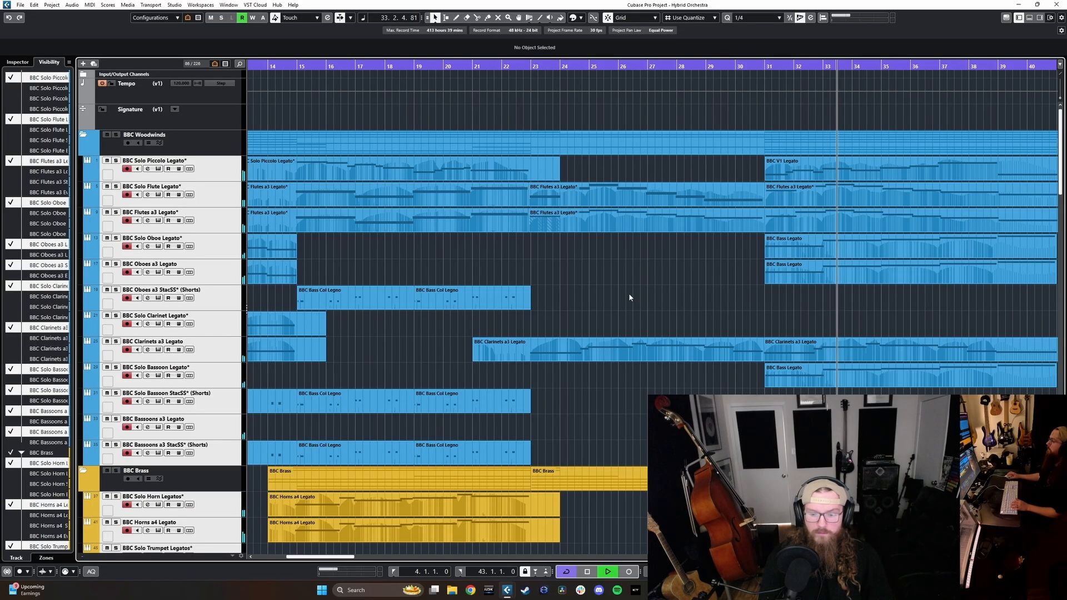
scroll(660, 297, right, 2)
key(space)
key(F3)
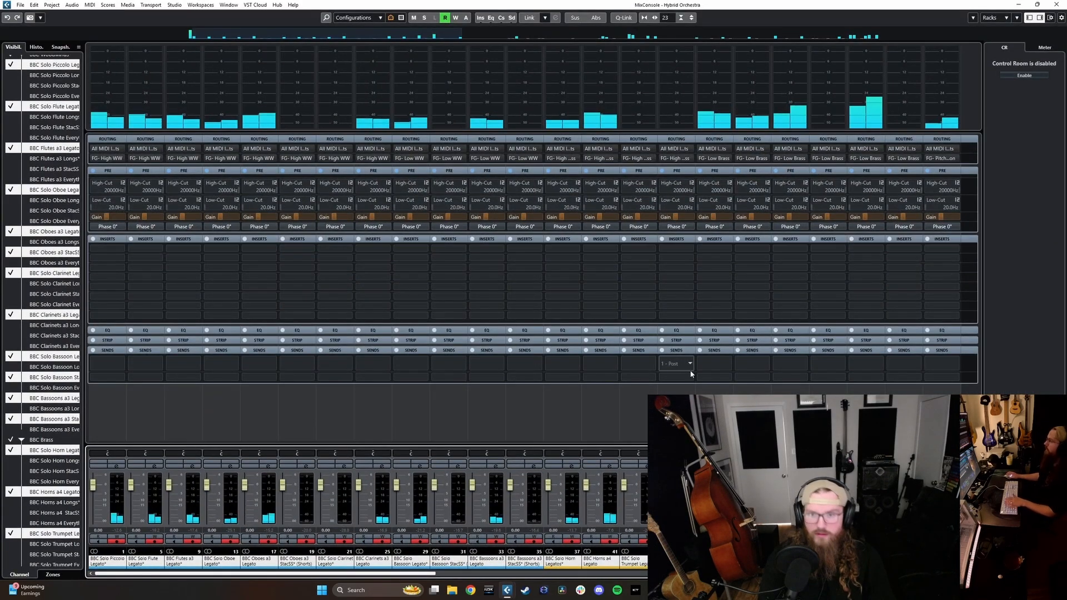
scroll(659, 297, right, 10)
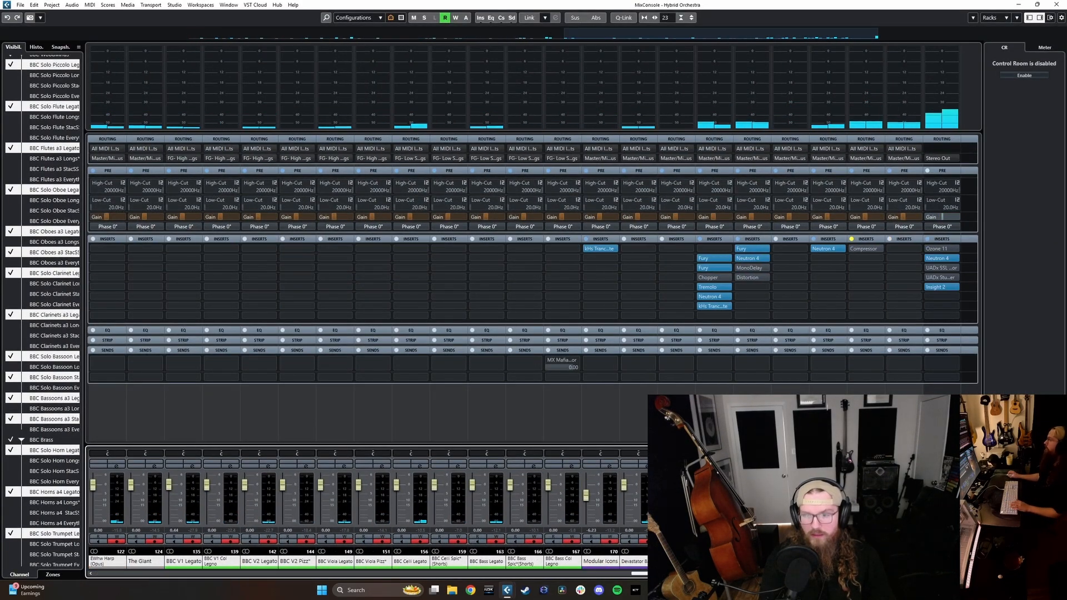
mouse_move(748, 219)
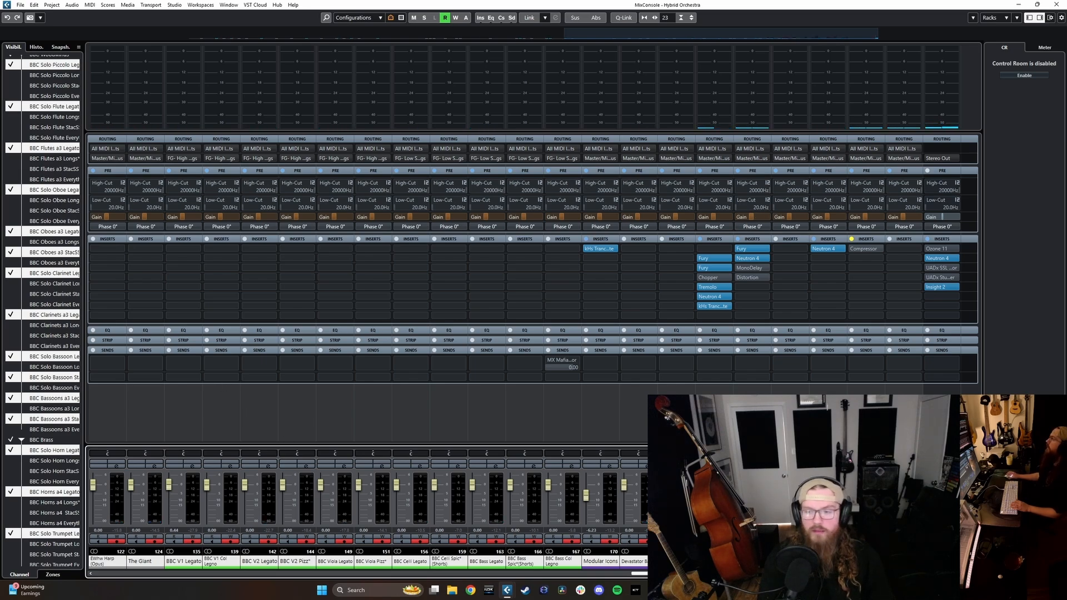
- Select the group channels from FG- High WW to FG- Large UPerc, plus FG- High Strings and FG- Low Strings, in the visibility list
click(904, 561)
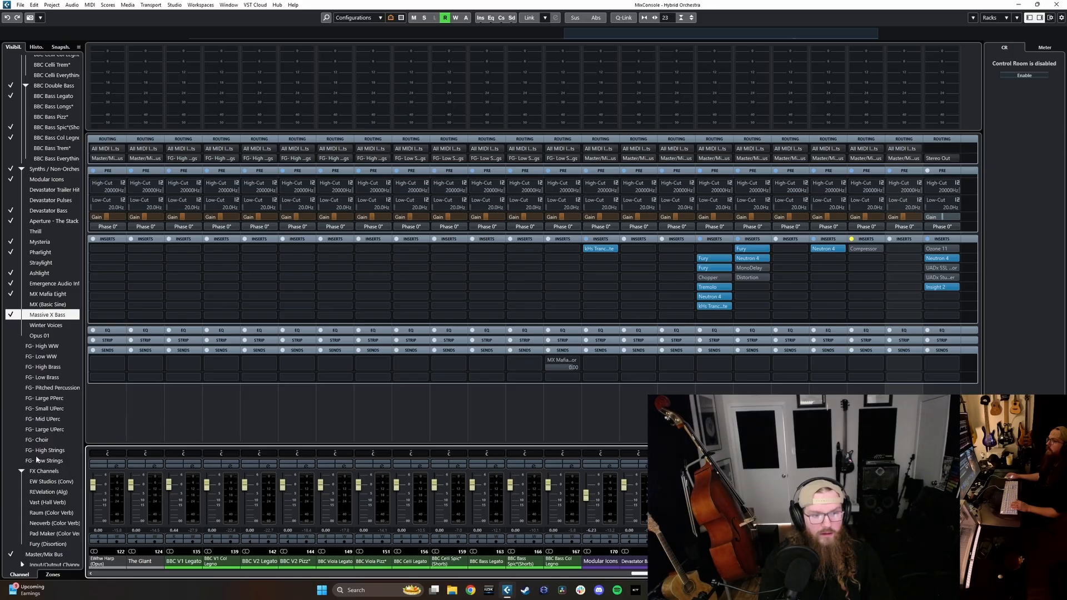
click(38, 346)
shift+click(40, 432)
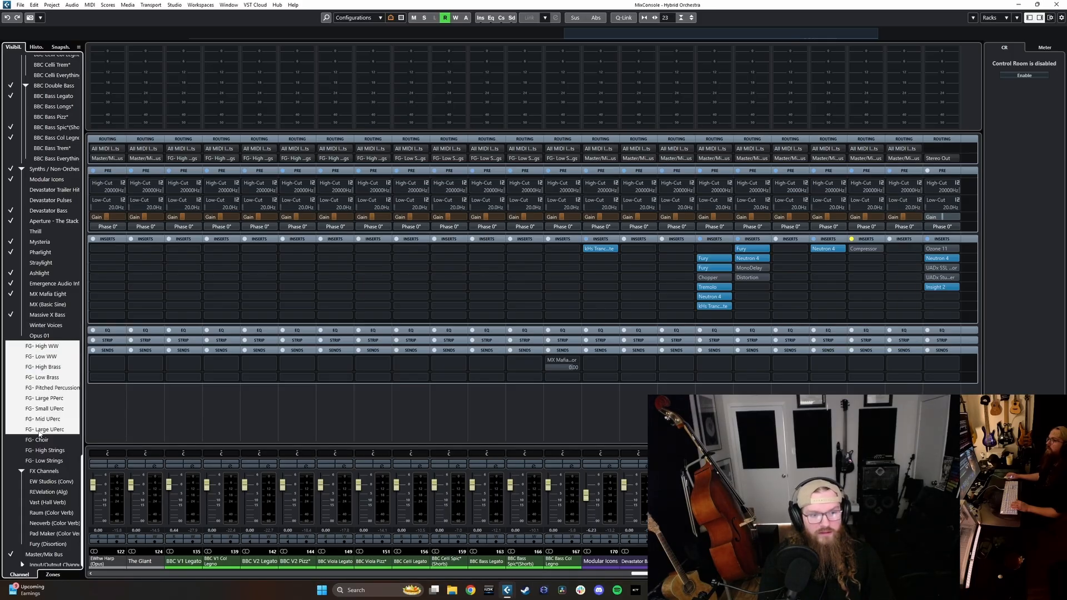
ctrl+click(39, 451)
ctrl+click(39, 461)
- Reset the mixer to show only the channels for tracks with data between the locators
click(11, 462)
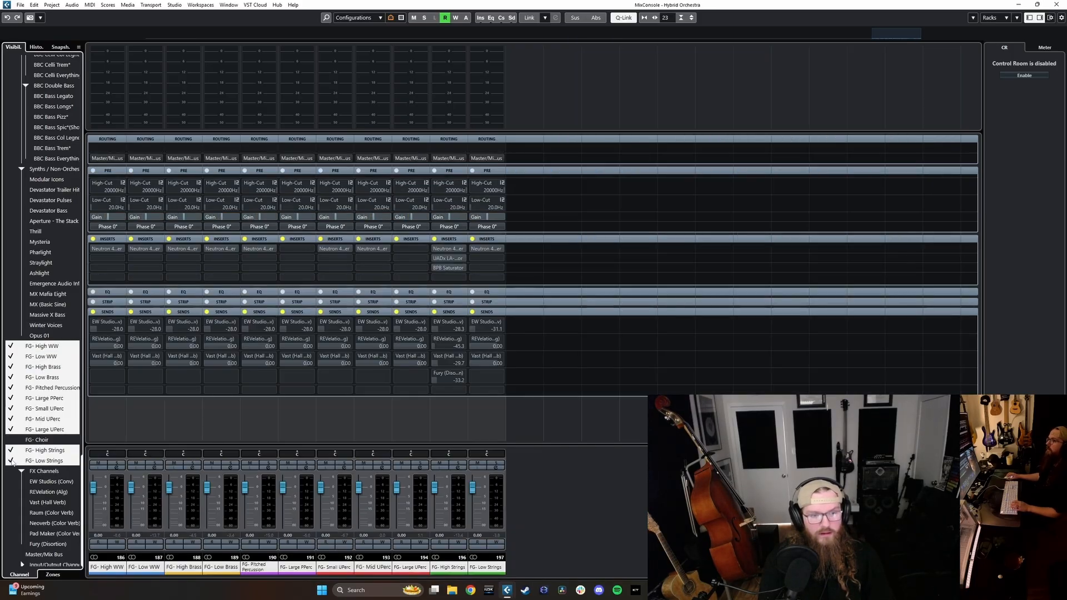
click(10, 461)
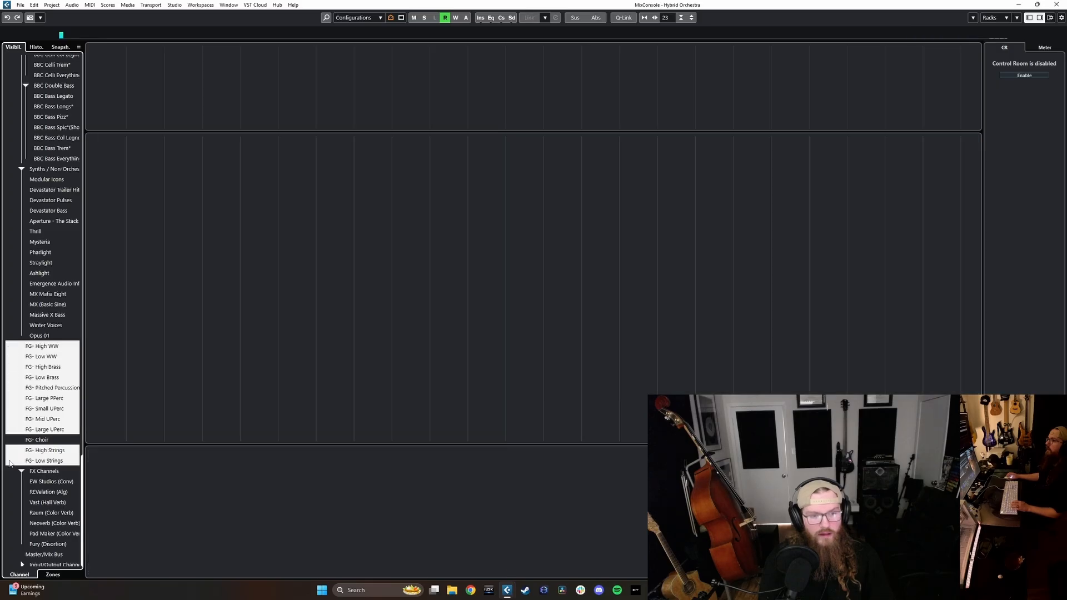
click(391, 17)
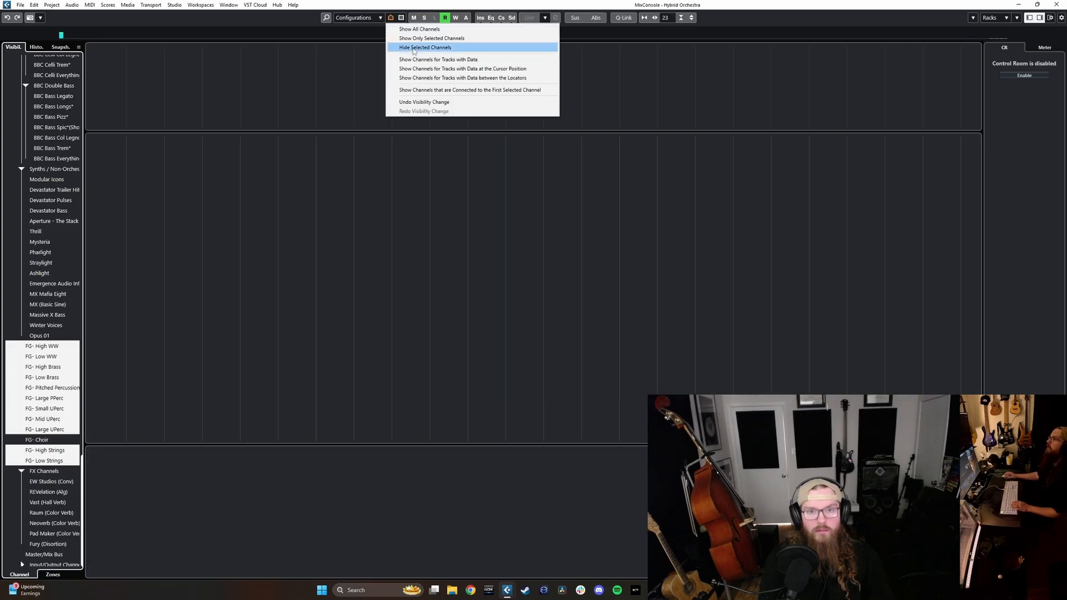
click(406, 29)
click(391, 19)
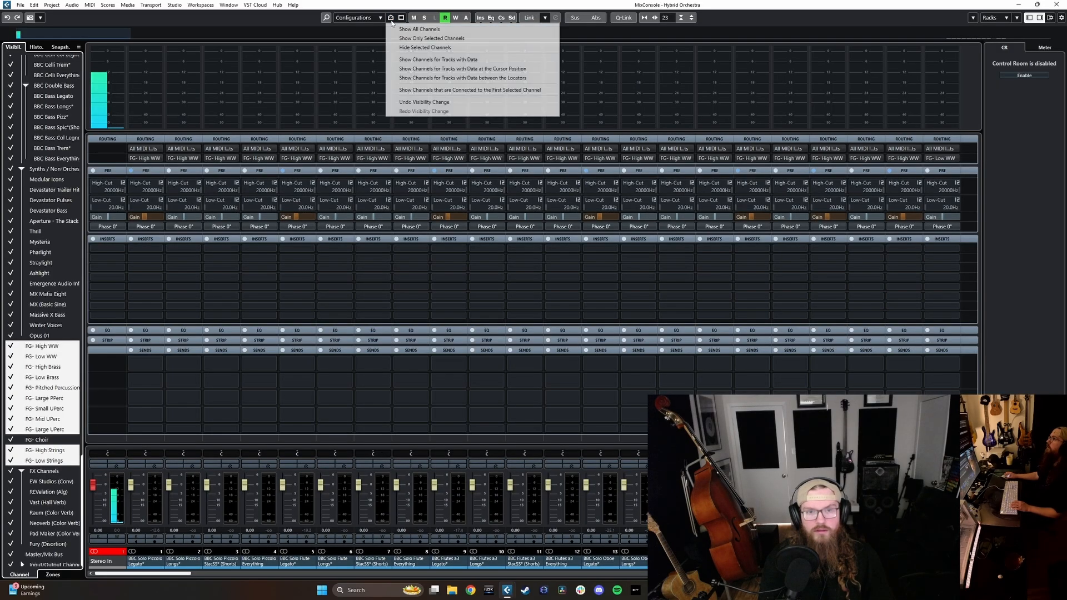
click(428, 78)
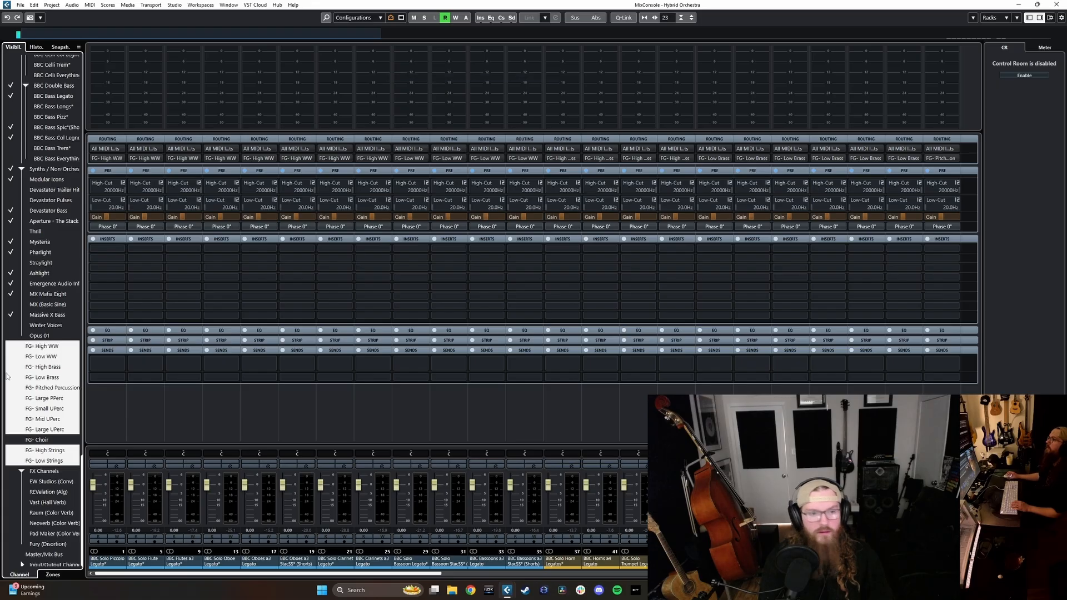
- Add the FG group channels and the FX channels to the mixer view, and select the groups from FG- High WW to FG- Low Strings
click(11, 348)
click(12, 472)
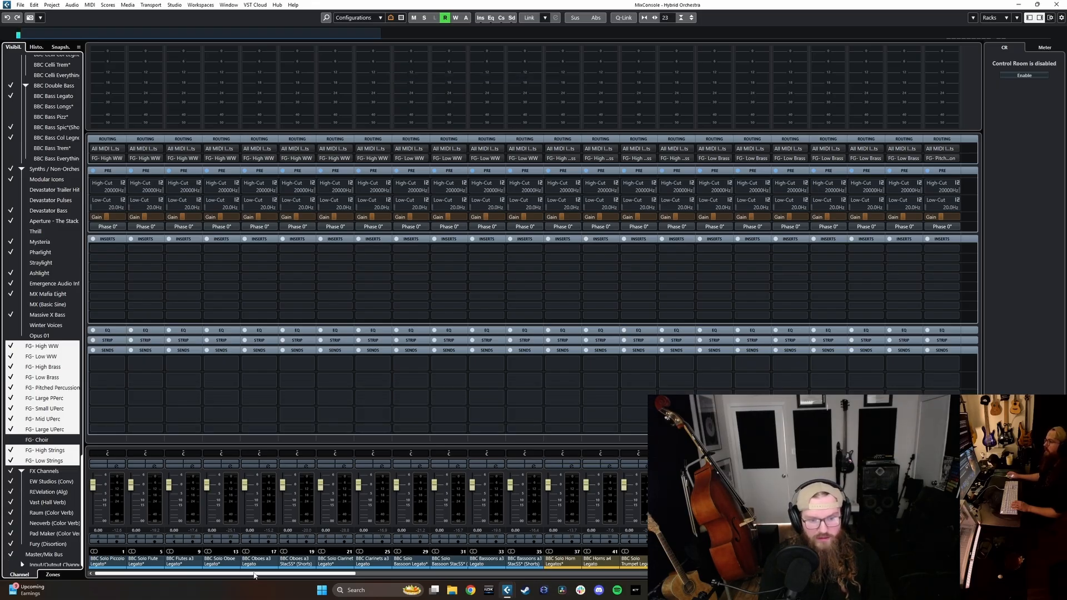
drag(256, 573, 834, 574)
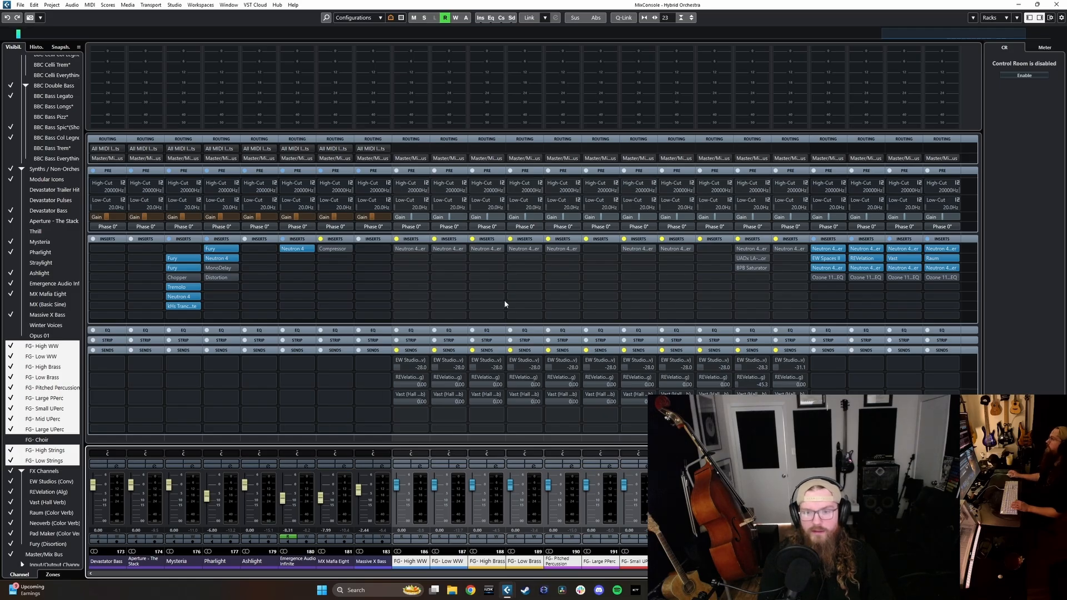
click(790, 561)
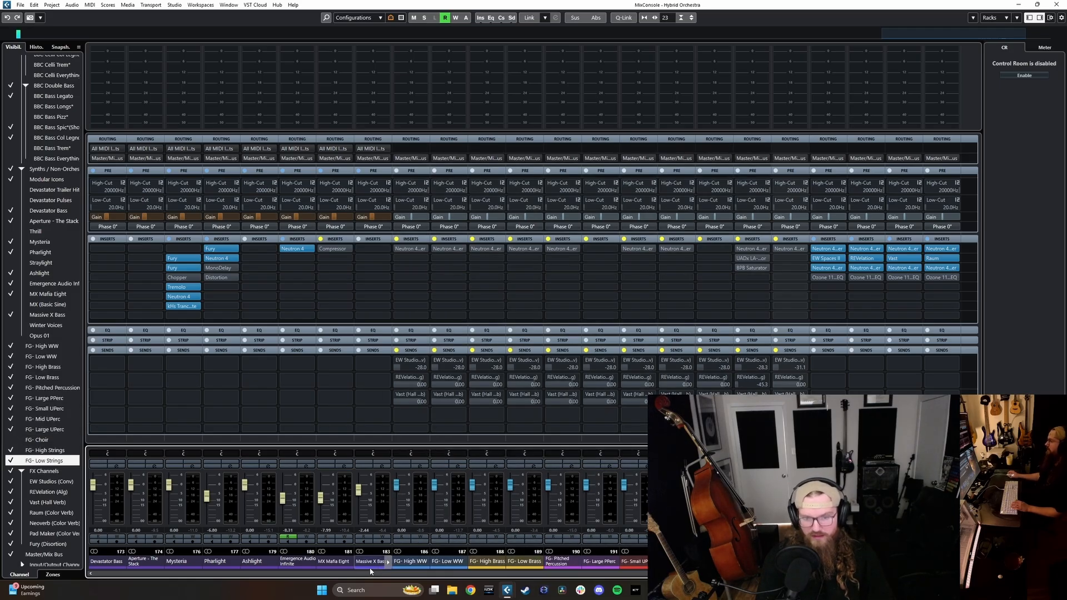
shift+click(416, 563)
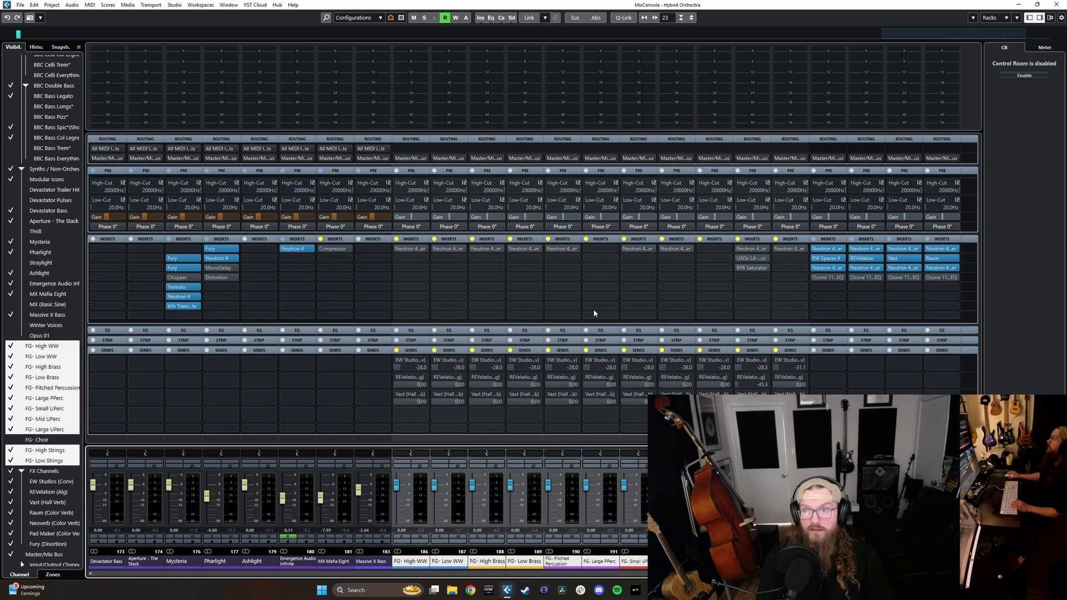
- Play the arrangement and solo the FG- High WW and FG- Low WW groups in turn to check their levels
key(space)
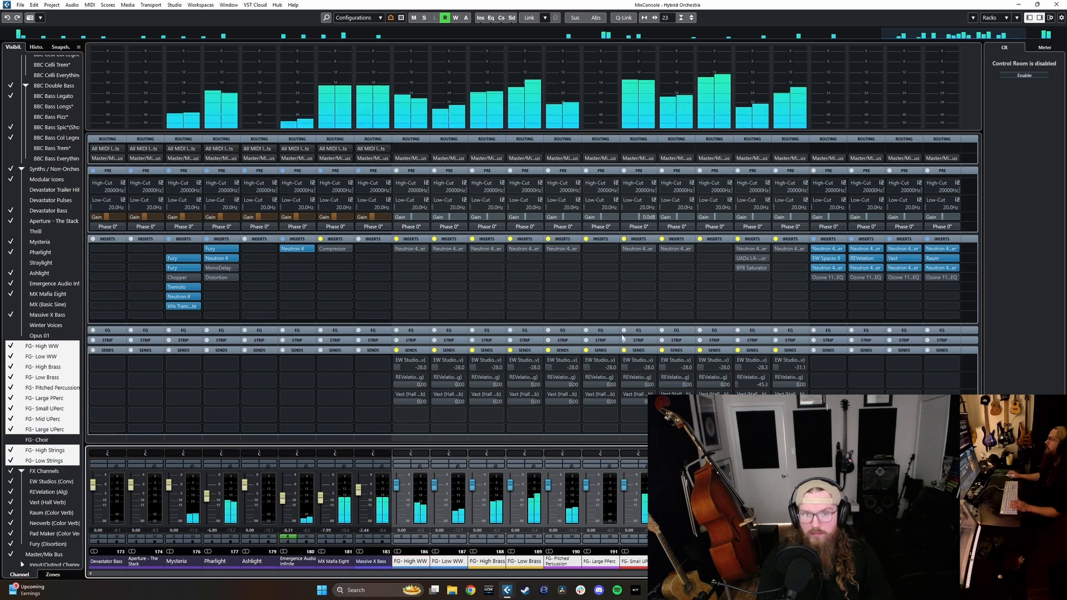
key(s)
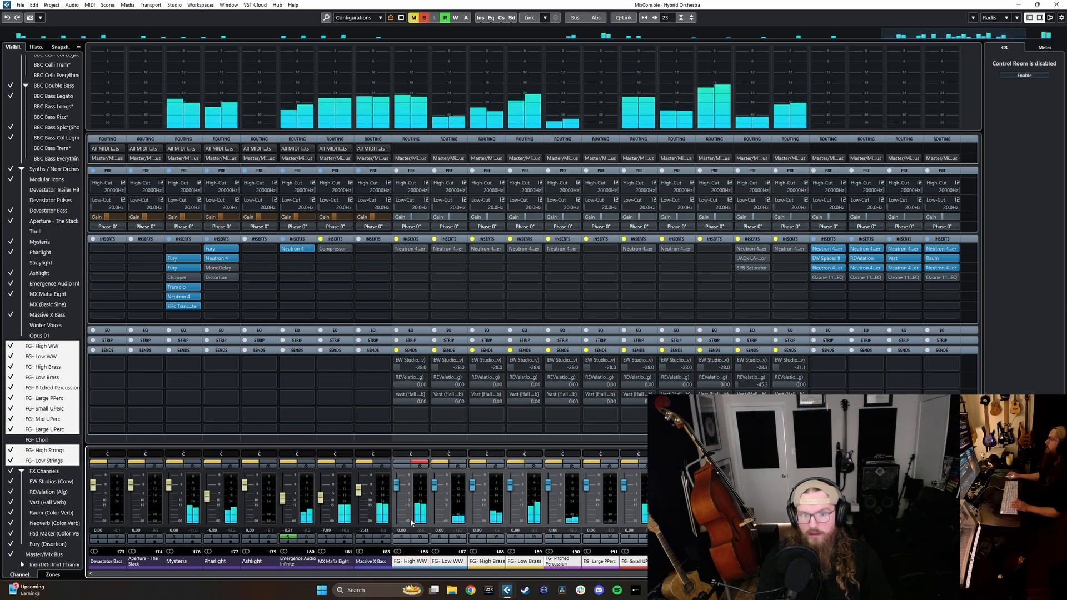
key(s)
click(445, 563)
key(s)
key(s)
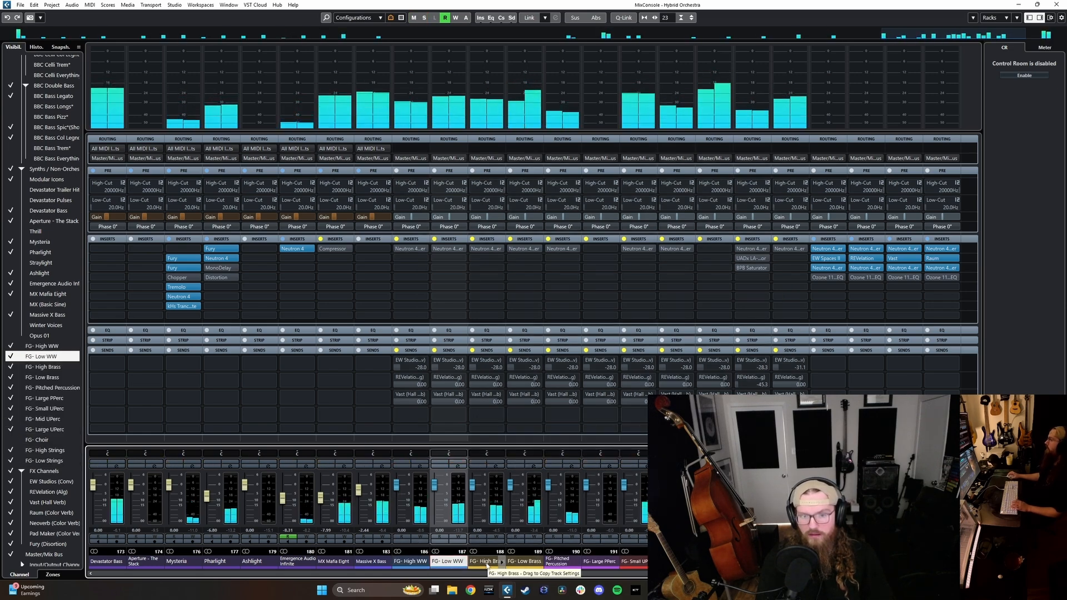
- Solo FG- High Brass and FG- Low Brass together to check their levels, and clear both solos
click(489, 563)
ctrl+click(521, 562)
click(492, 464)
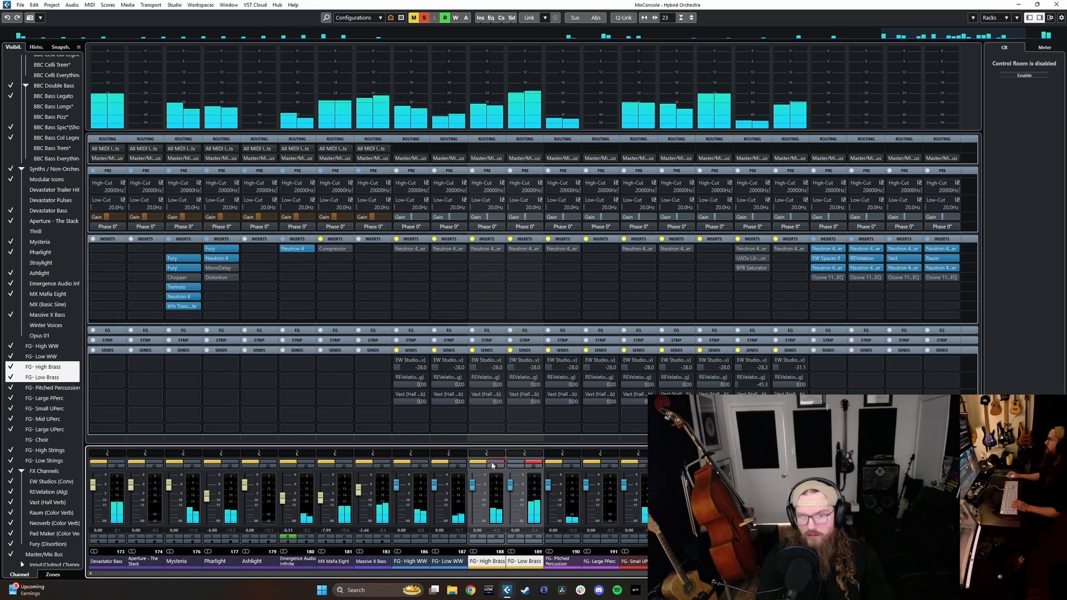
click(560, 562)
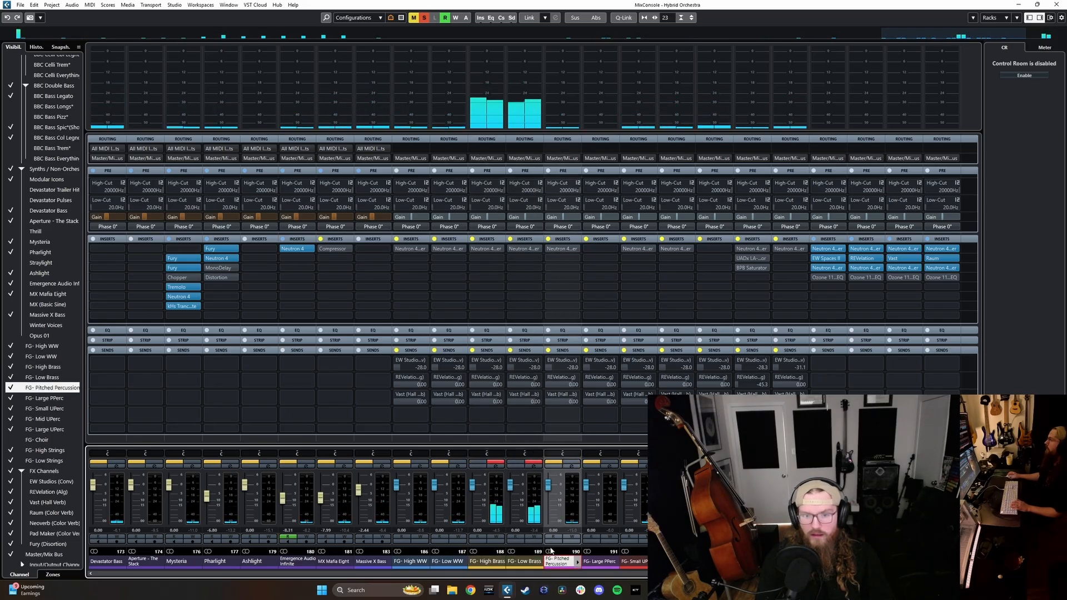
click(533, 463)
click(496, 464)
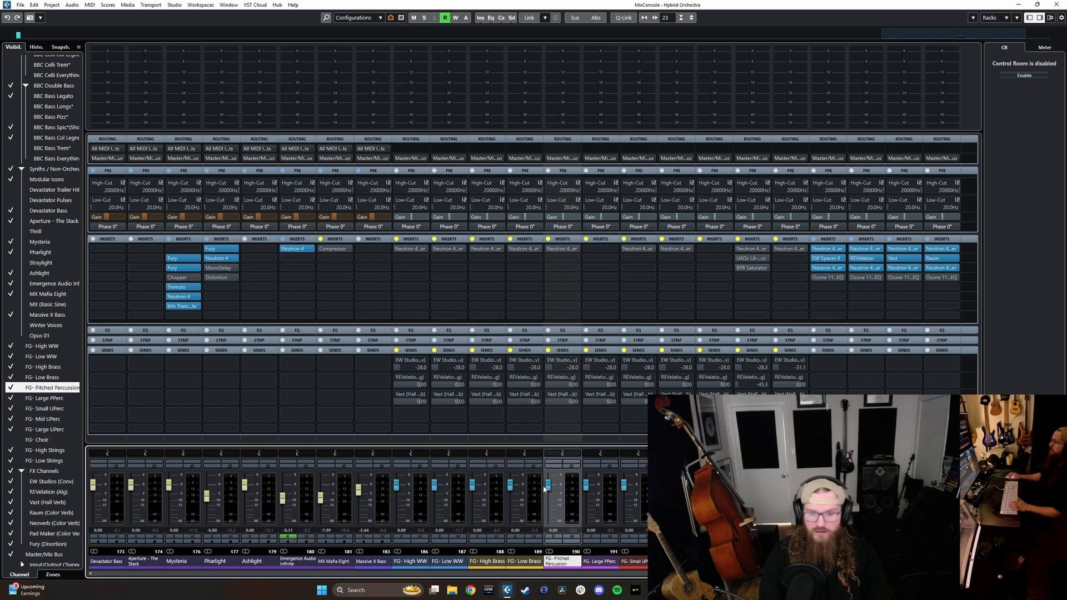
- Load Neutron 4 into the second insert slot of the FG- High WW group channel
scroll(537, 522, right, 2)
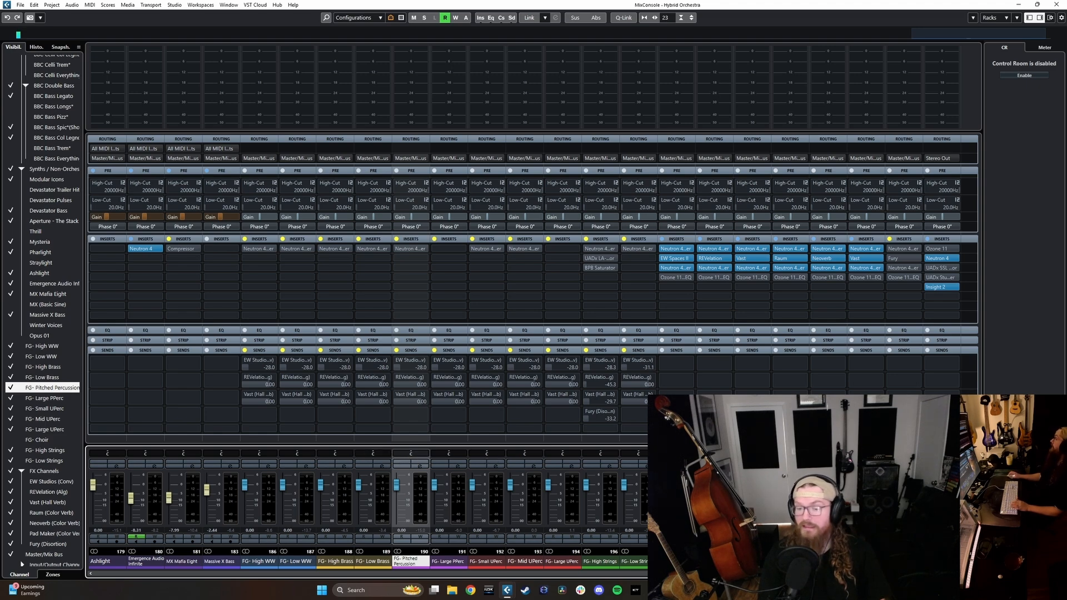
click(256, 562)
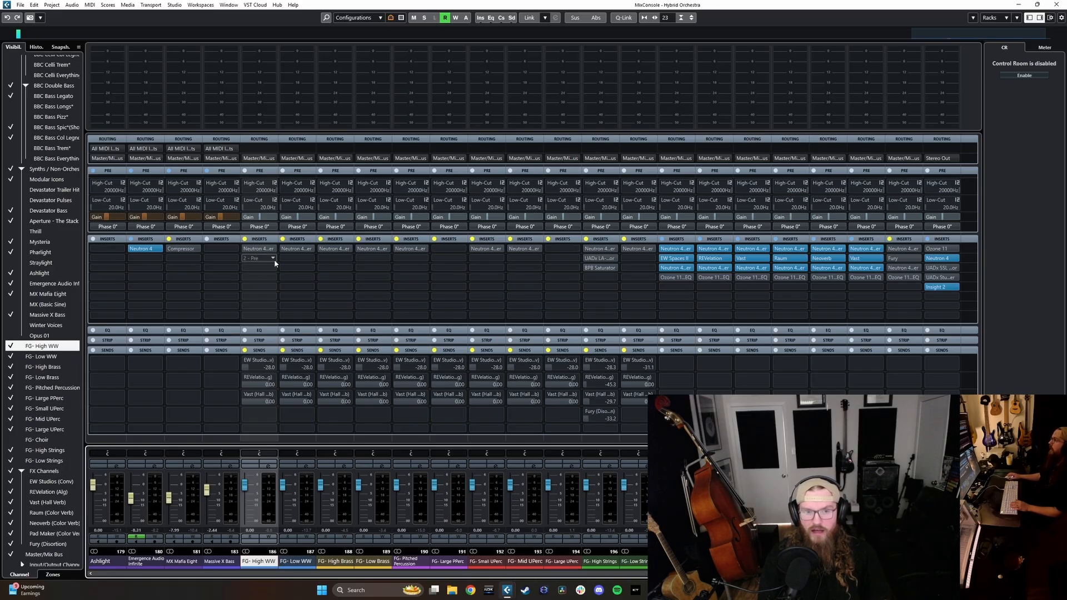
click(274, 263)
text(neu)
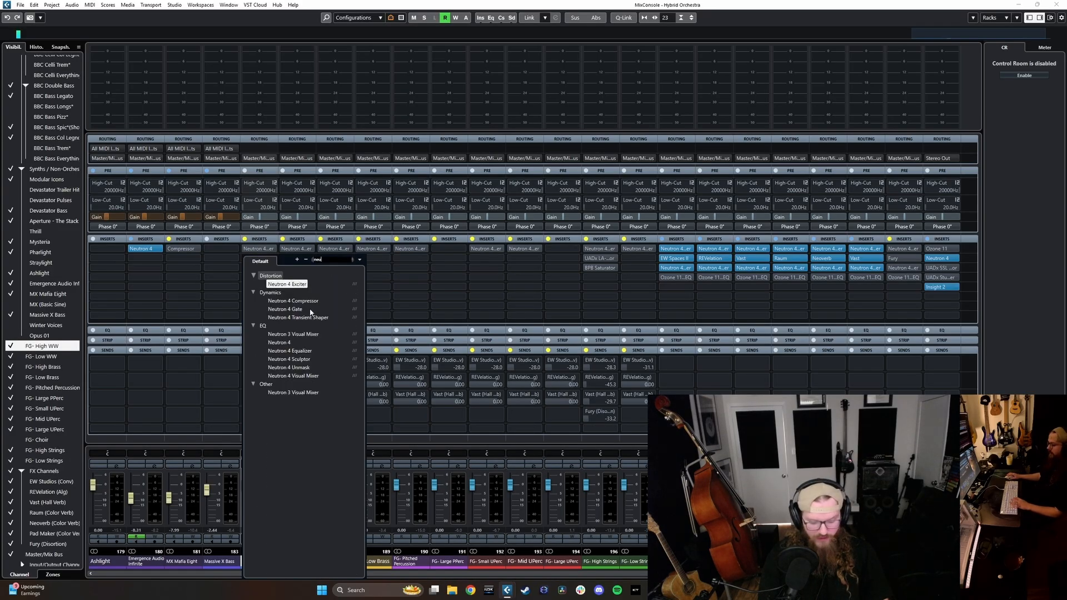
click(274, 343)
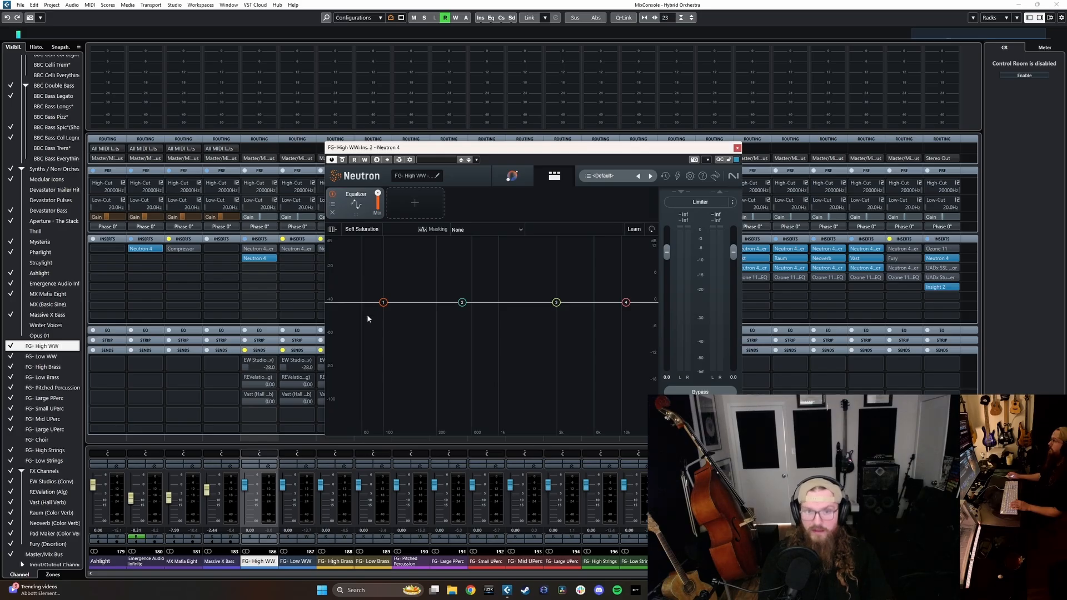
- Set Neutron's band 1 to a Flat Highpass at about 137 Hz, 12 dB/oct, and band 2 to about 134 Hz, -0.9 dB
click(383, 303)
click(398, 264)
click(417, 321)
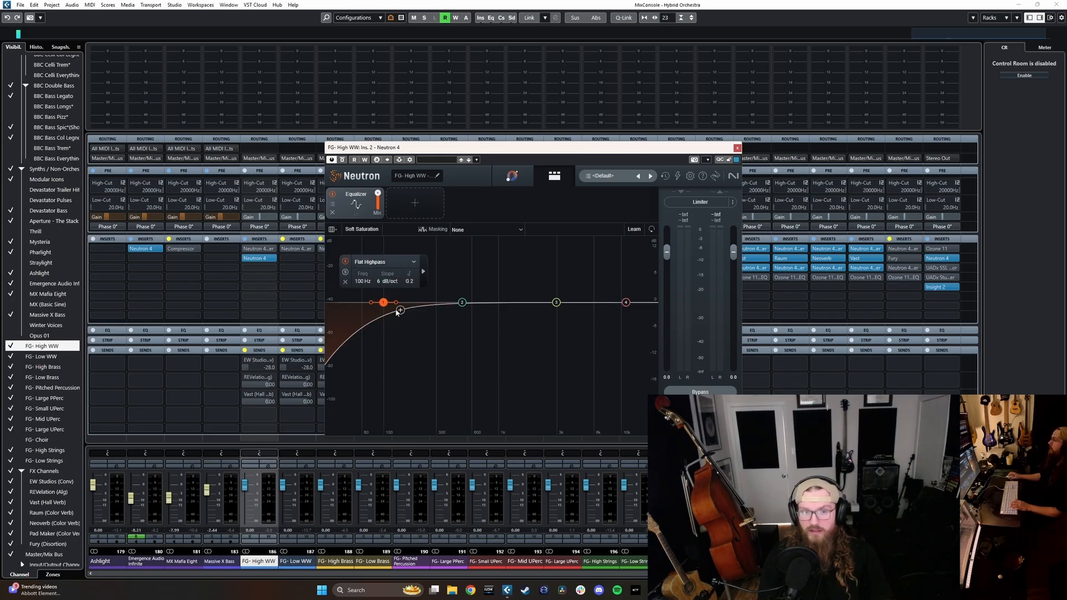
drag(387, 305, 402, 304)
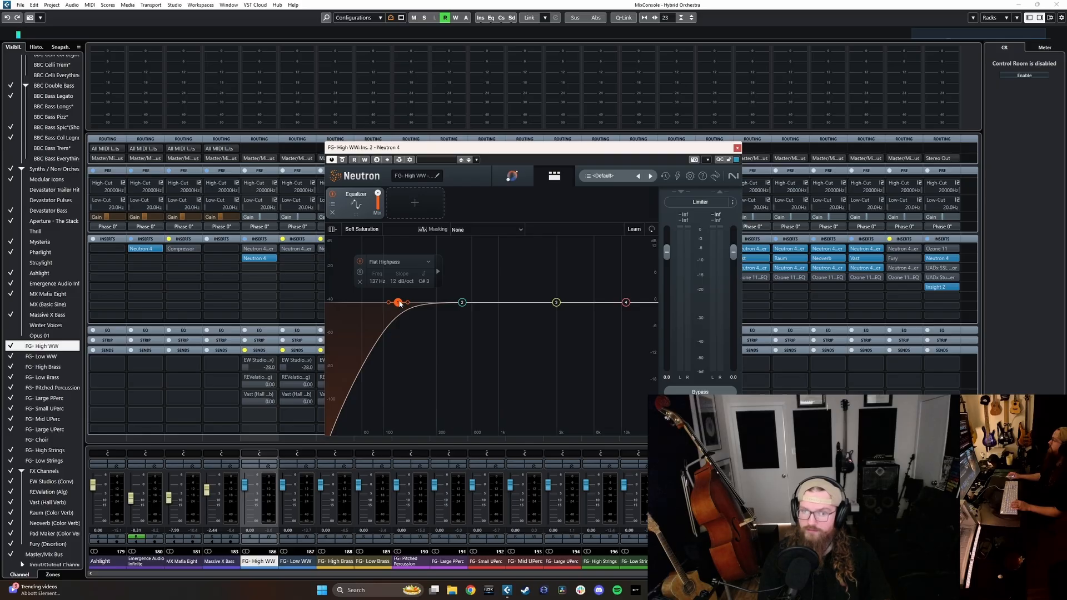
drag(462, 302, 397, 306)
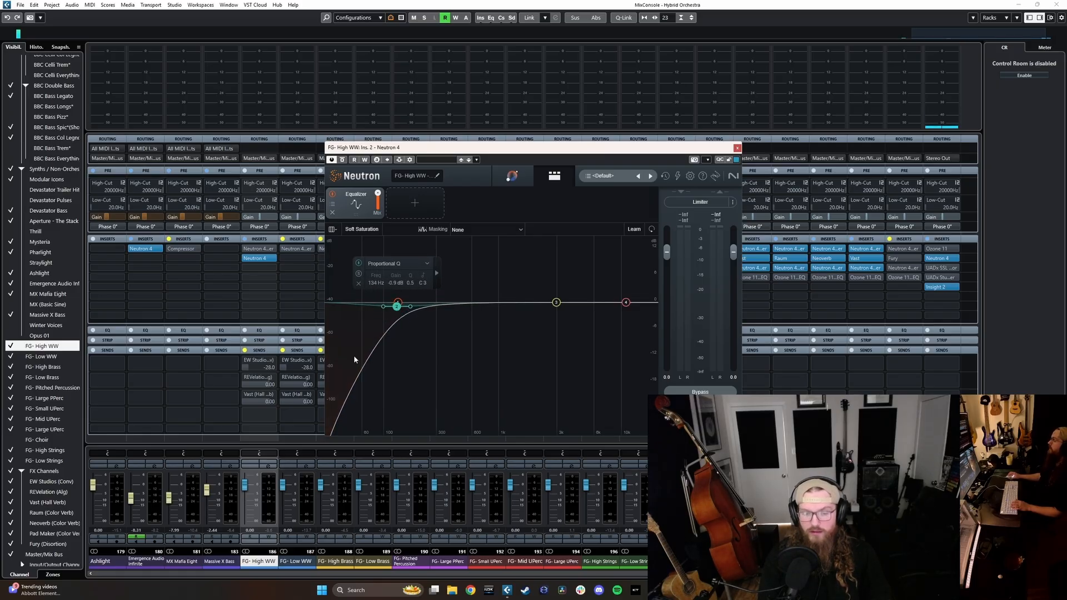
- Move the project cursor to bar 32, solo FG- High WW in the mixer and play the passage through Neutron's equalizer
click(1019, 5)
scroll(785, 215, up, 20)
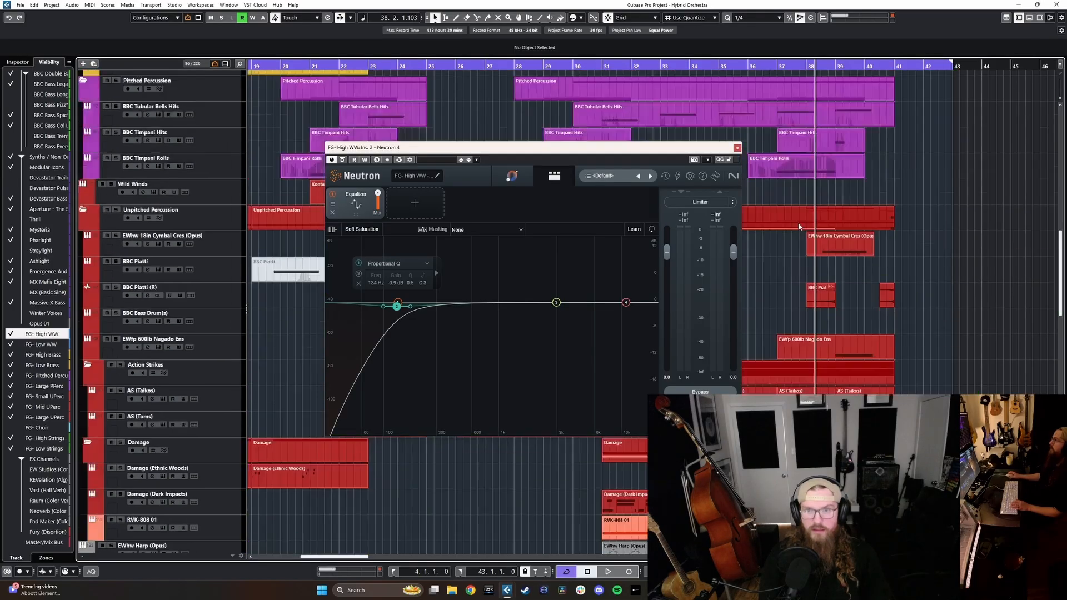
click(640, 67)
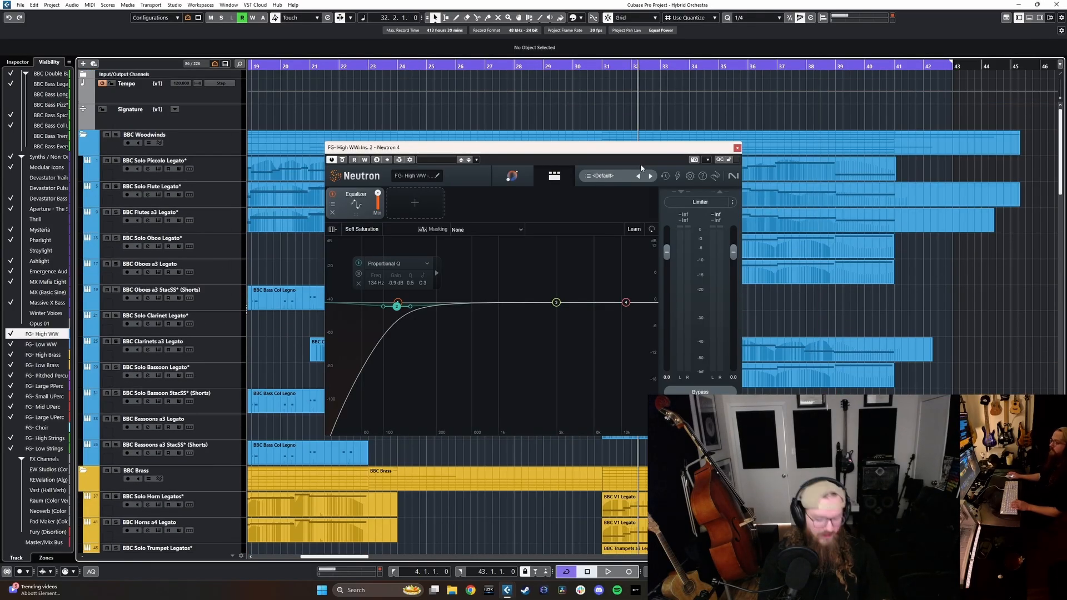
key(F3)
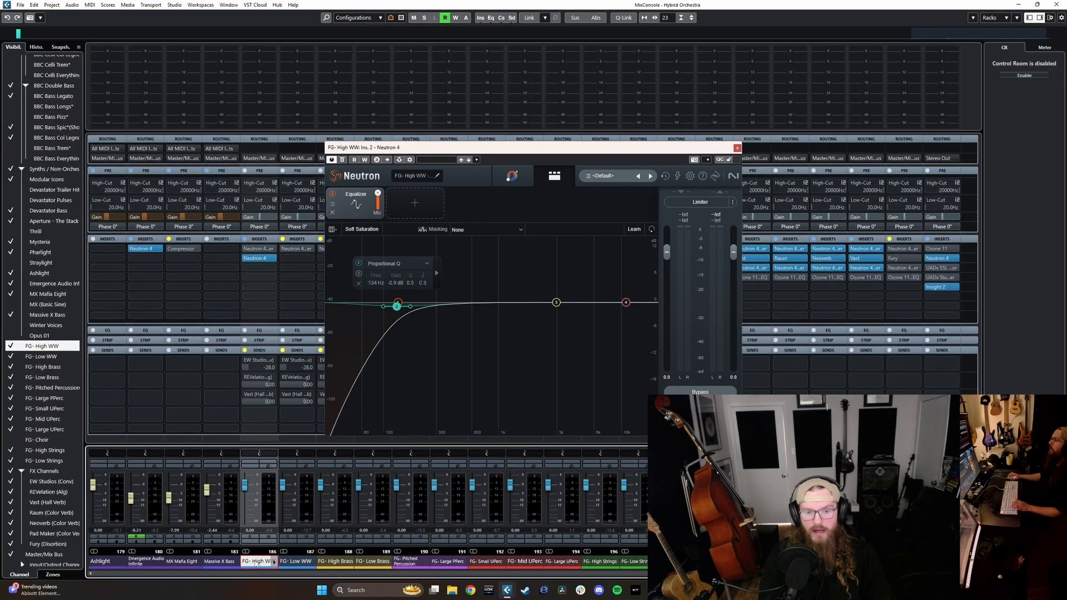
key(s)
key(space)
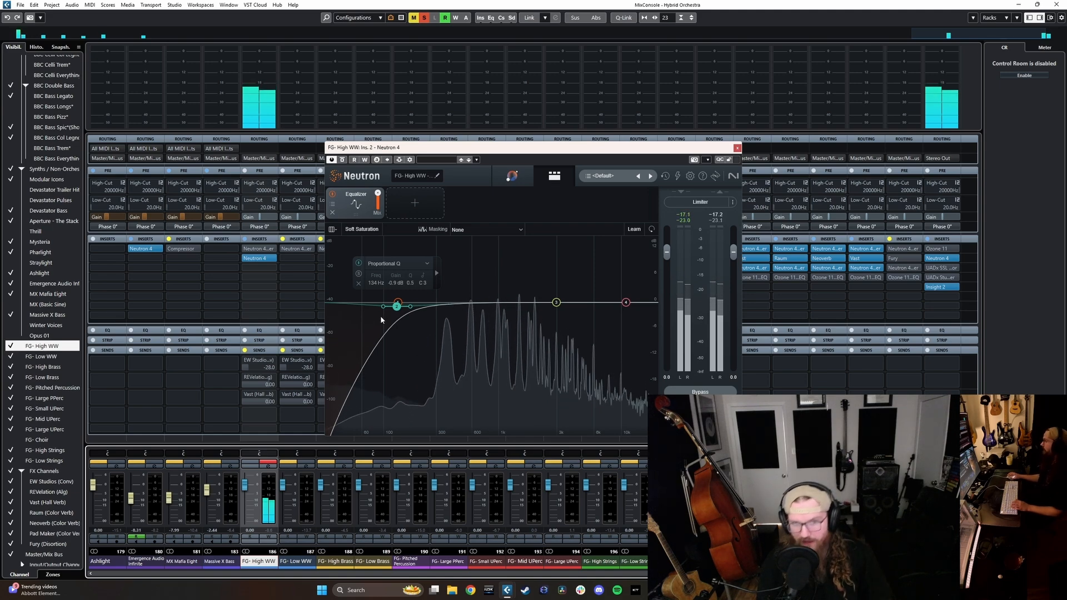
- Steepen the FG- High WW highpass to 24 dB/oct and set band 2 to about 162 Hz with a -2.1 dB cut
click(401, 304)
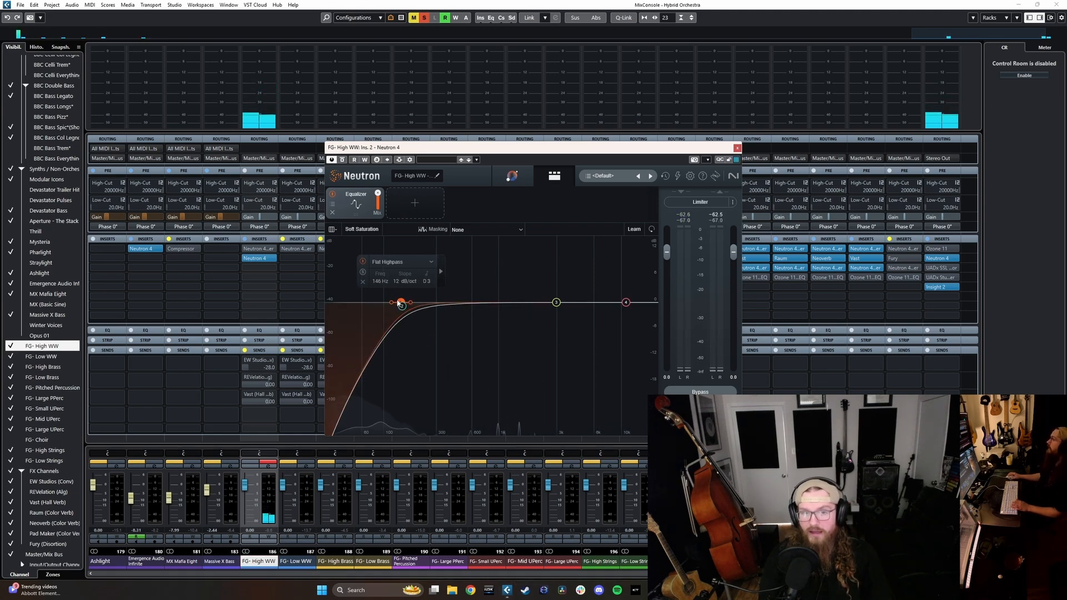
click(400, 304)
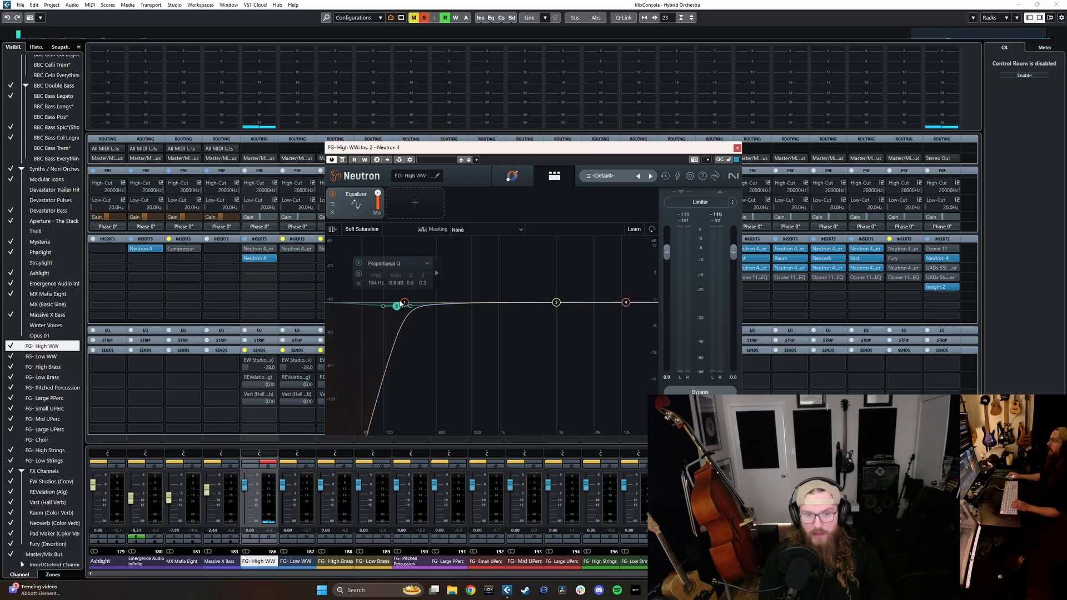
mouse_move(400, 304)
mouse_down()
mouse_move(436, 303)
mouse_move(396, 303)
mouse_move(403, 311)
mouse_up()
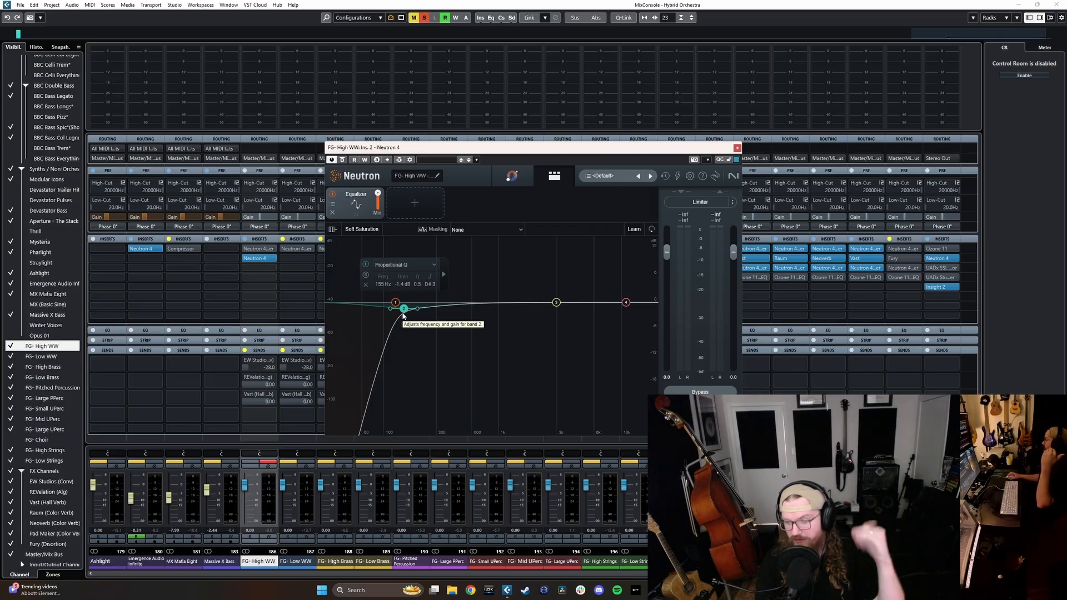
drag(401, 312, 406, 315)
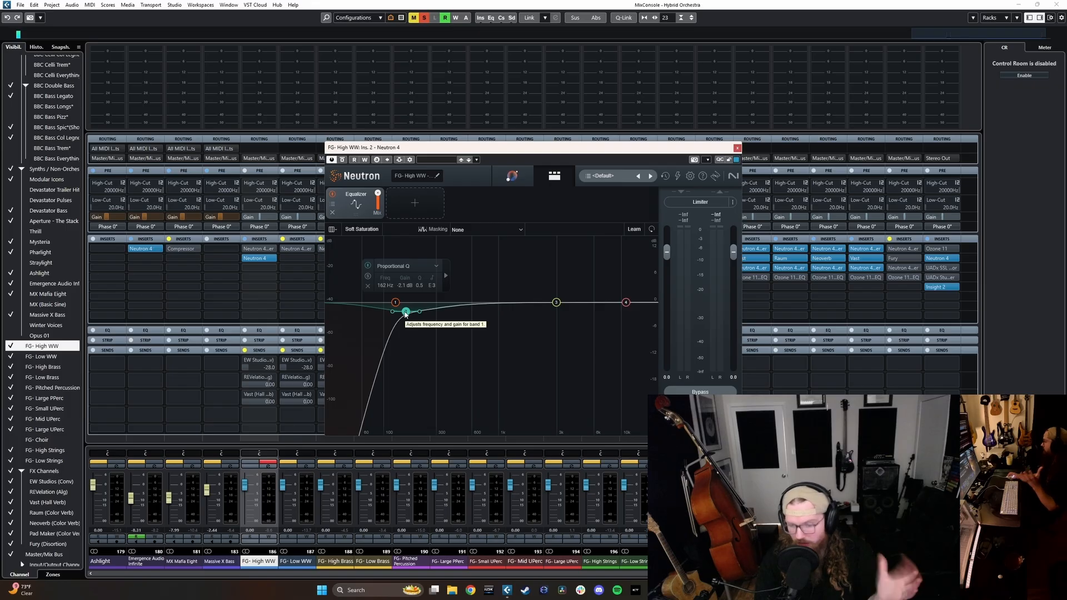
- Raise the highpass to about 161 Hz, deepen the band 2 cut to about -3 dB, and close Neutron 4
click(395, 303)
drag(395, 303, 405, 304)
click(409, 312)
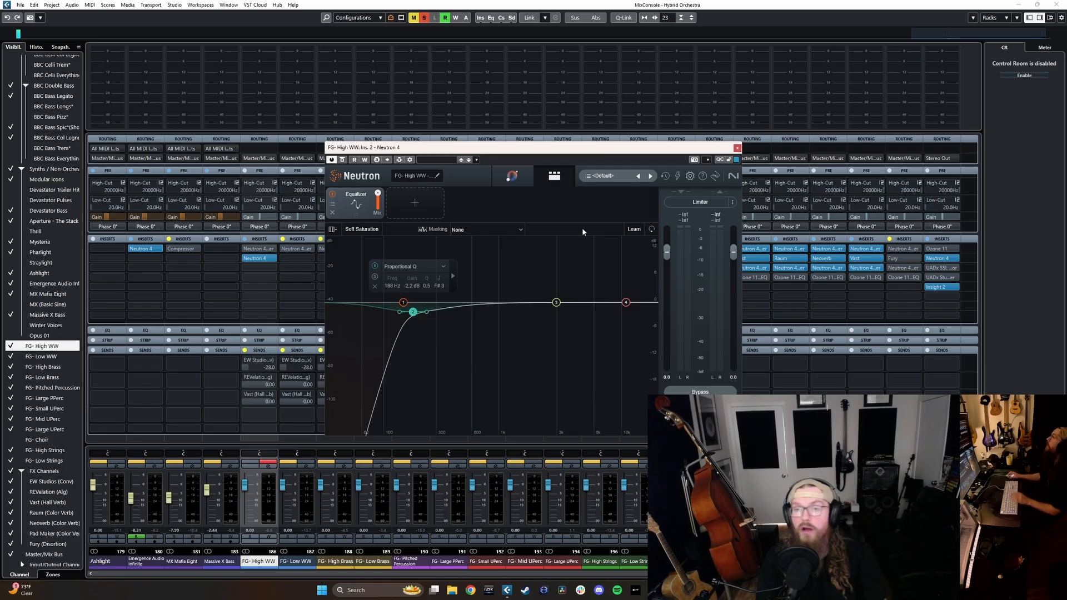
drag(403, 303, 405, 303)
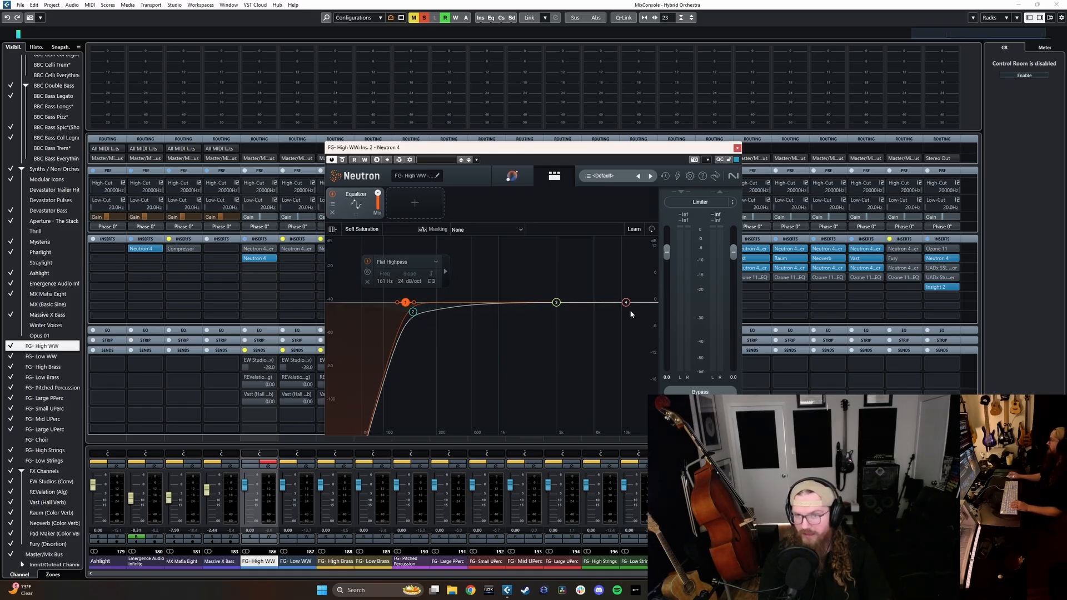
drag(413, 311, 410, 316)
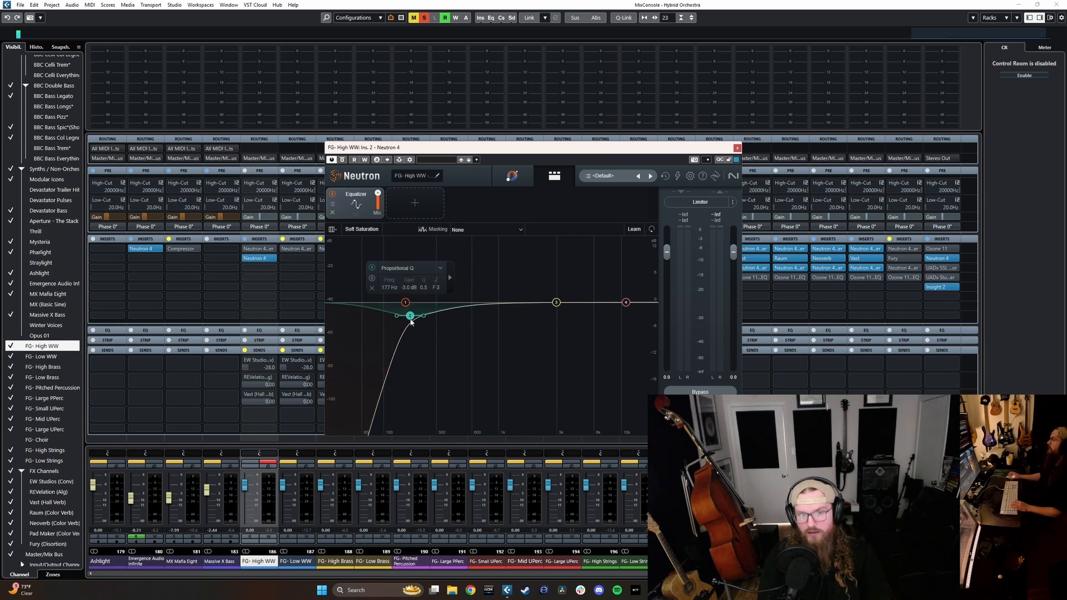
mouse_move(412, 321)
mouse_down()
mouse_move(411, 284)
mouse_move(407, 326)
mouse_move(404, 317)
mouse_up()
click(737, 149)
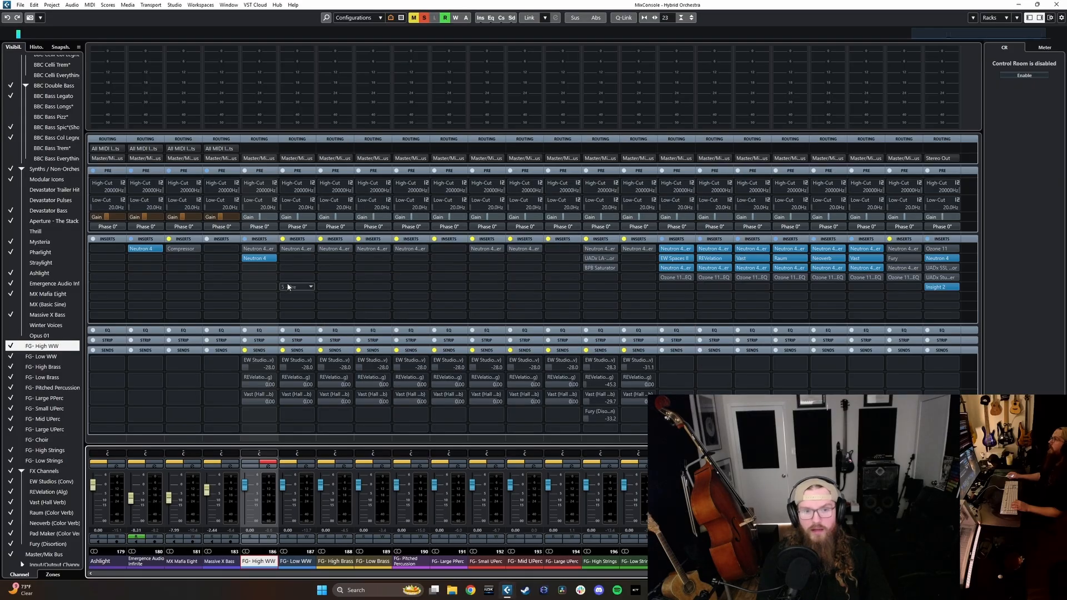
- Copy the Neutron 4 insert from FG- High WW to FG- High Brass, FG- Small UPerc, FG- Mid UPerc and FG- High Strings
drag(256, 259, 599, 277)
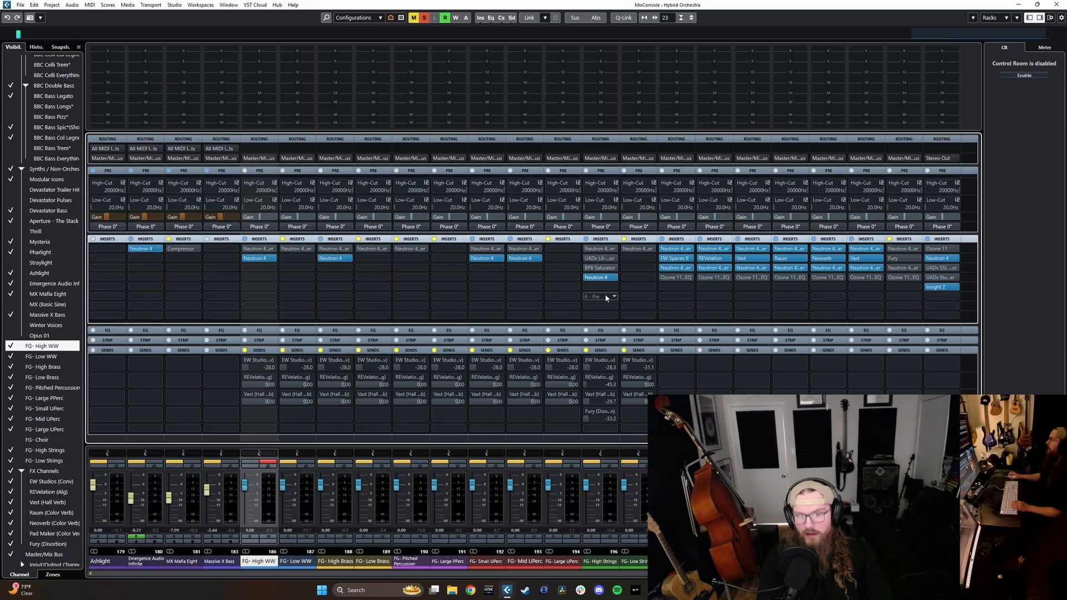
- Remove the BPB Saturator, UADx and old Neutron 4 EQ inserts from FG- High Strings, clear FG- Low Strings' insert, and unsolo FG- High WW
key(BackSpace)
click(609, 259)
key(BackSpace)
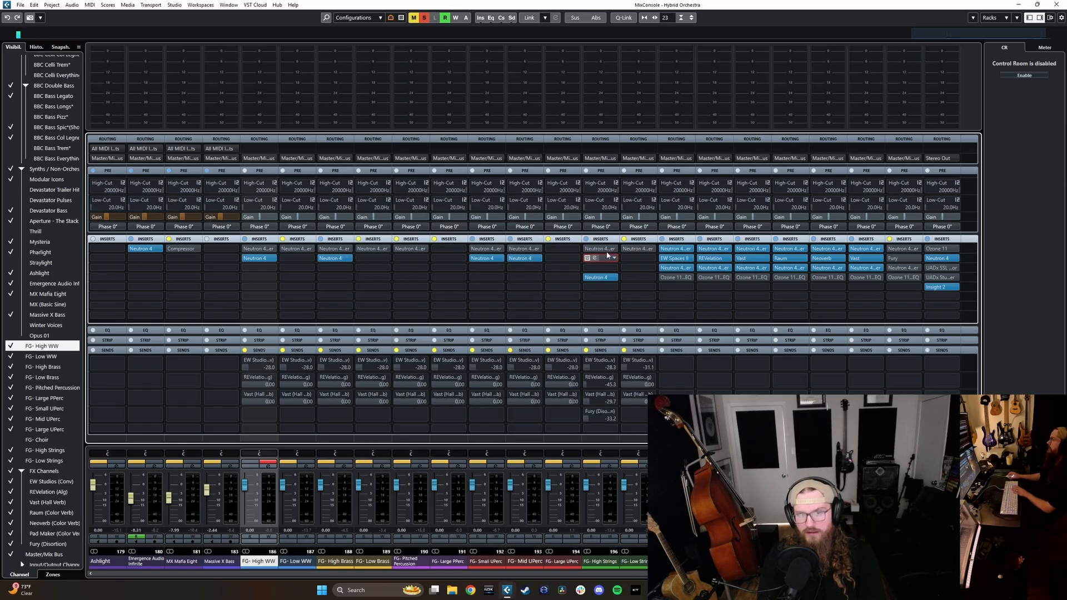
click(608, 250)
click(639, 249)
key(BackSpace)
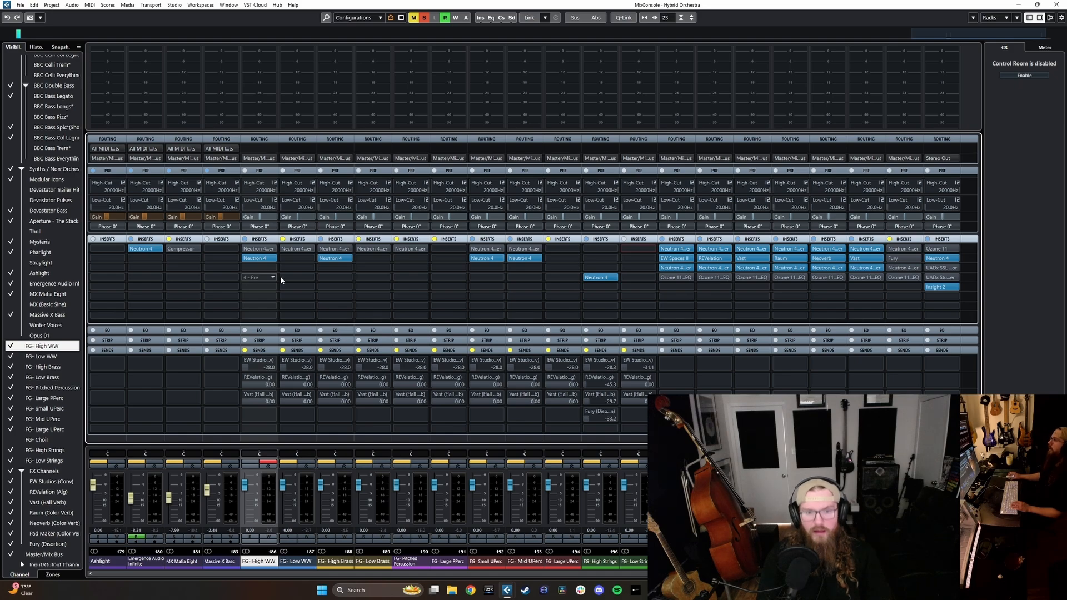
key(s)
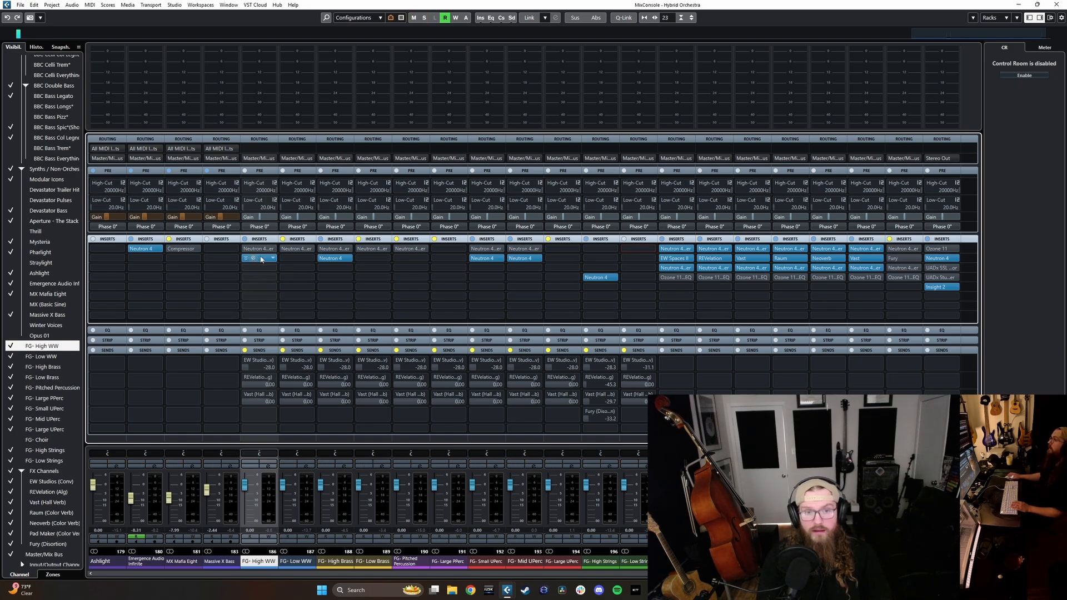
- Copy the Neutron 4 insert from FG- High WW to FG- Low WW and set its highpass to about 104 Hz
drag(275, 260, 274, 259)
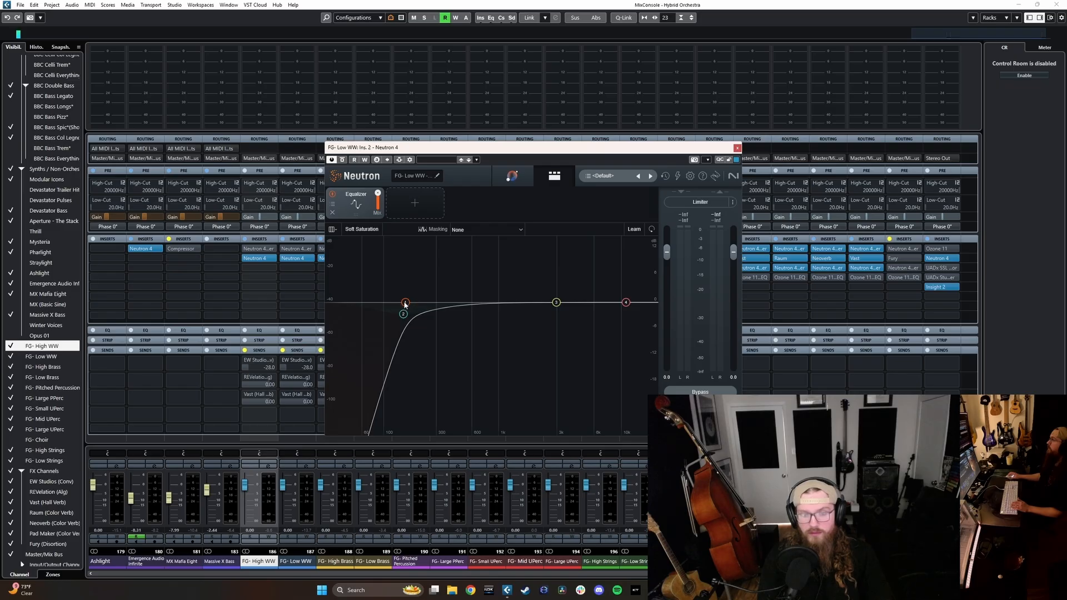
drag(405, 304, 384, 303)
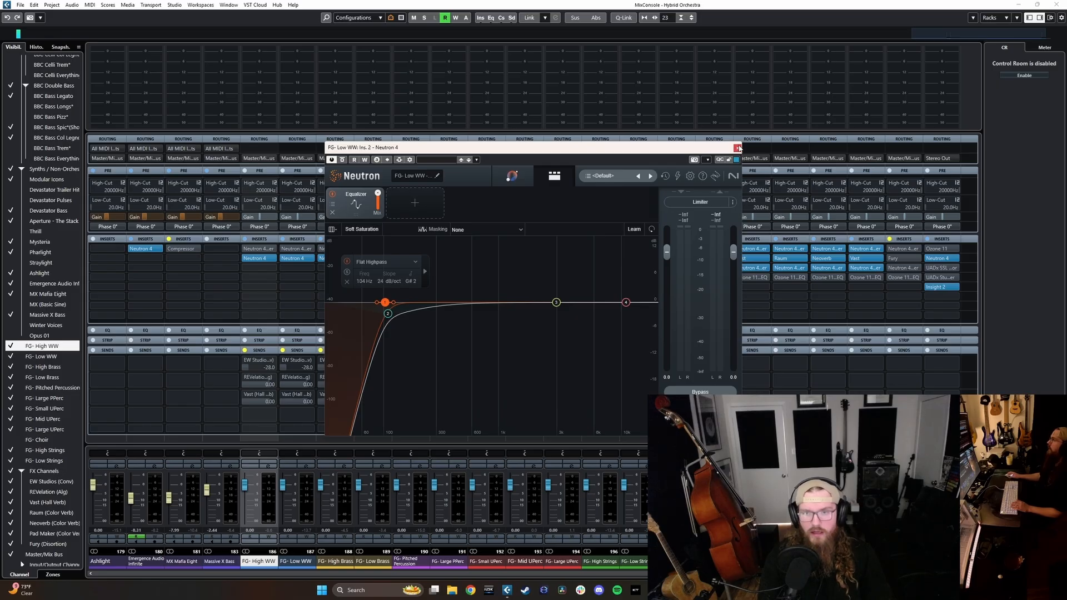
click(738, 148)
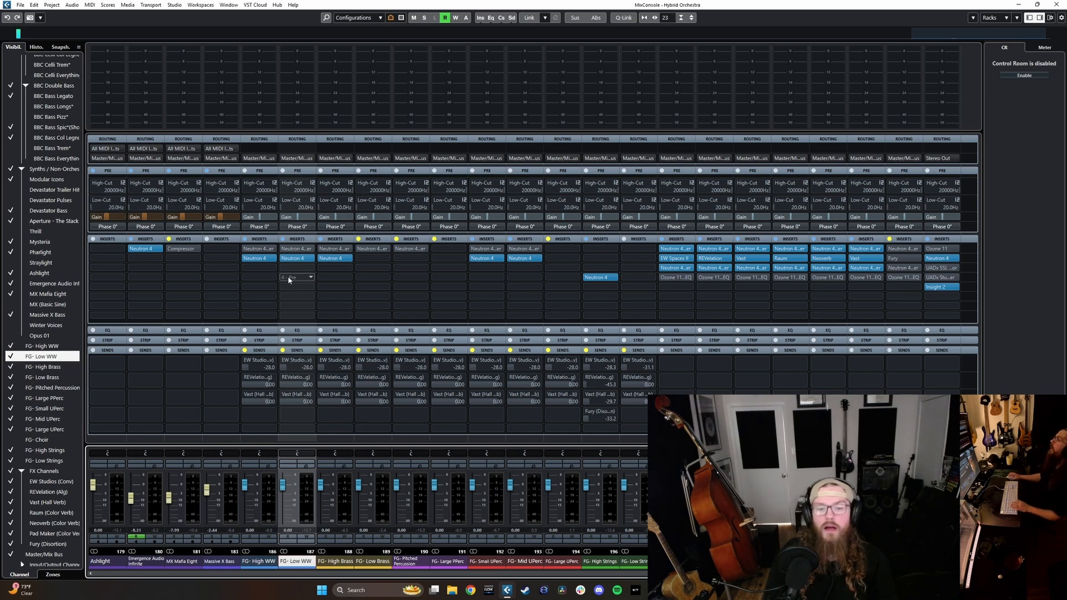
- Copy FG- Low WW's Neutron 4 to FG- Low Brass, FG- Pitched Percussion and FG- Low Strings, and move FG- High Strings' Neutron 4 to insert slot 2
drag(300, 258, 413, 261)
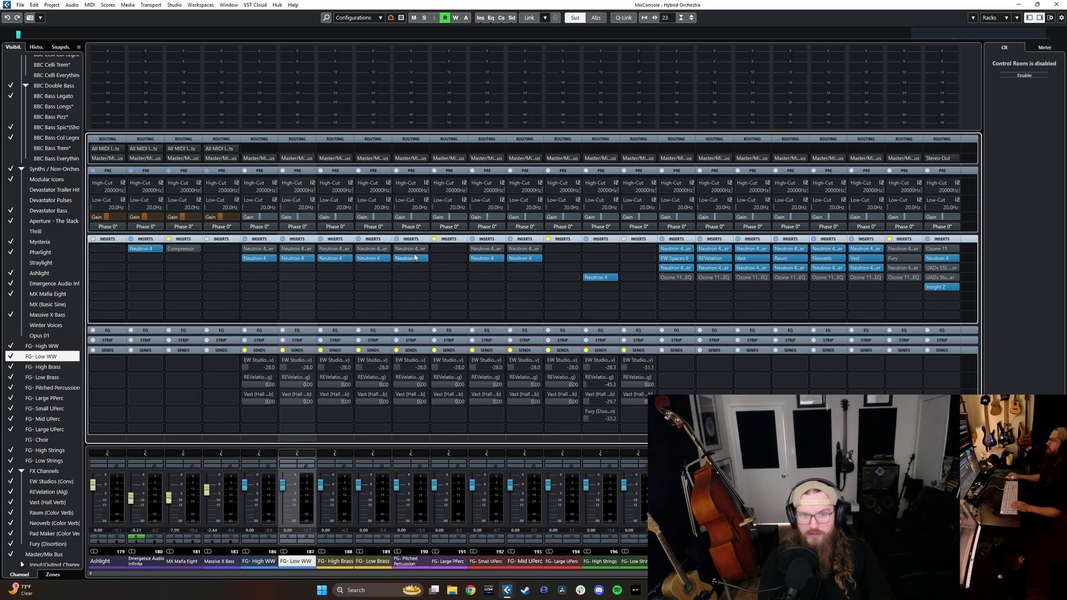
drag(409, 259, 638, 259)
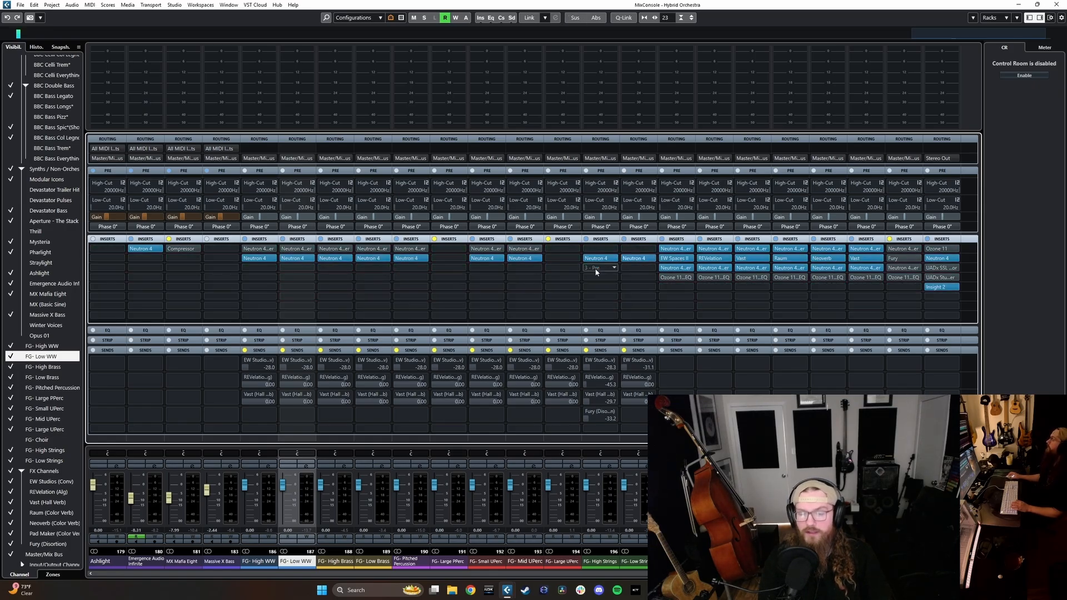
- Select the FG- Large PPerc and FG- Large UPerc channels and check them against the neighbouring mixer channels
click(551, 562)
ctrl+click(446, 565)
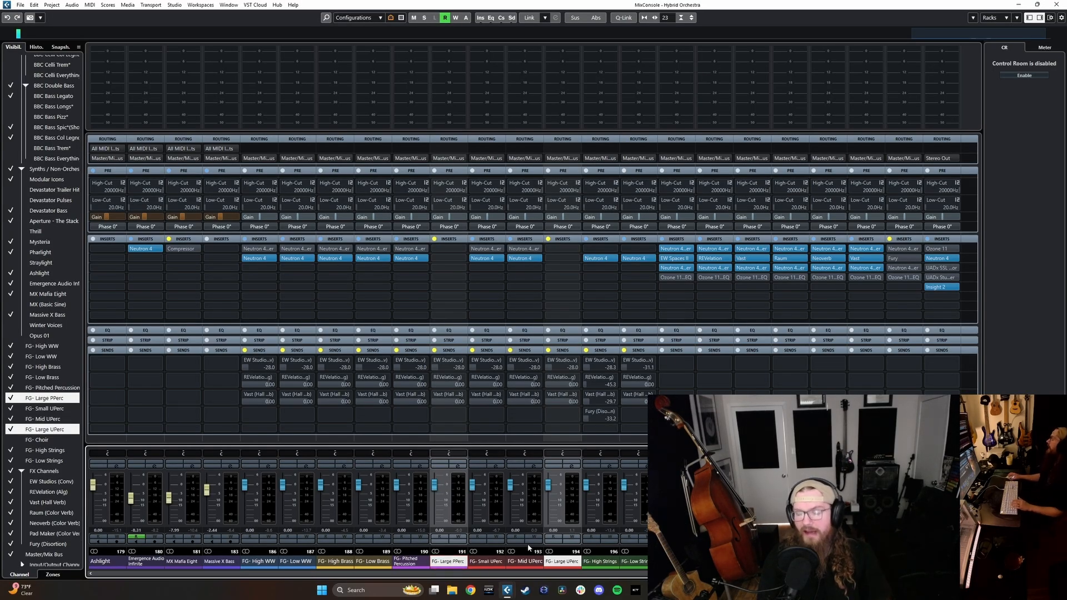
drag(806, 574, 716, 574)
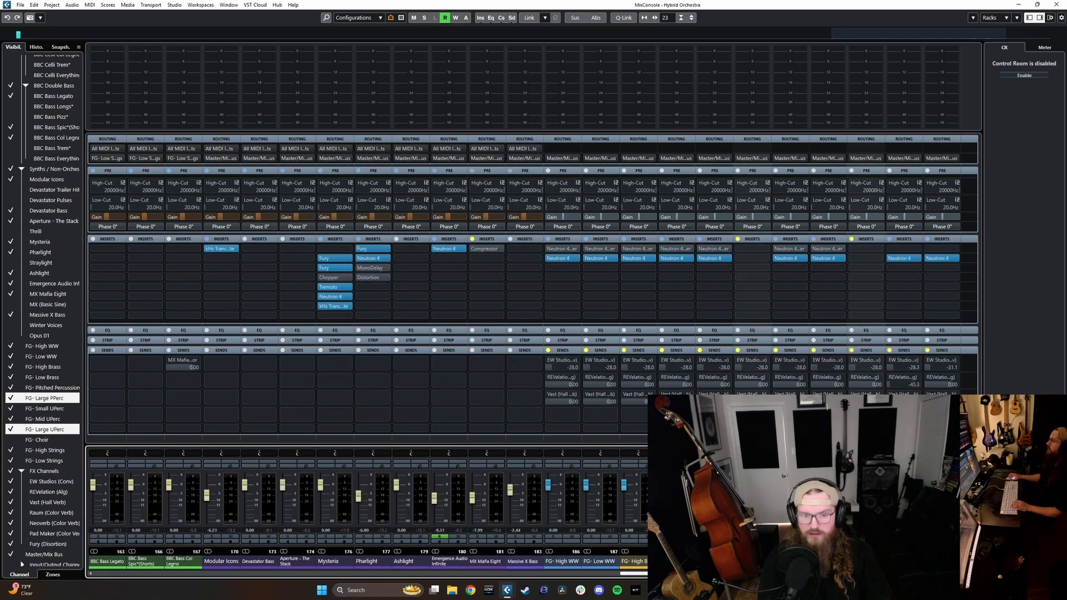
drag(716, 574, 785, 574)
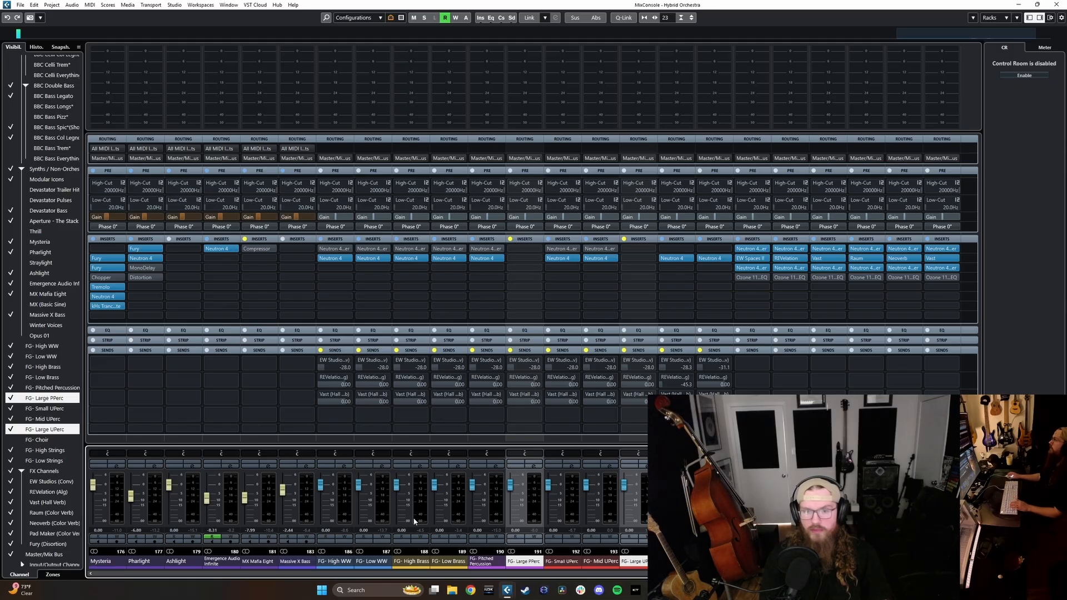
- Select all group channels from FG- High WW through FG- Low Strings and review them alongside the synth channels
click(335, 562)
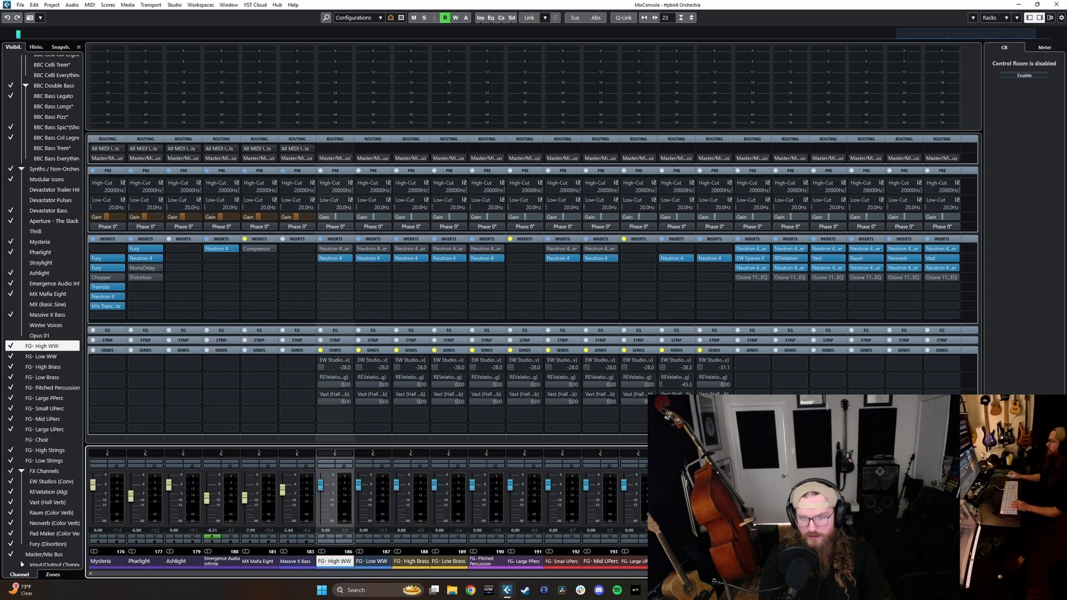
shift+click(715, 561)
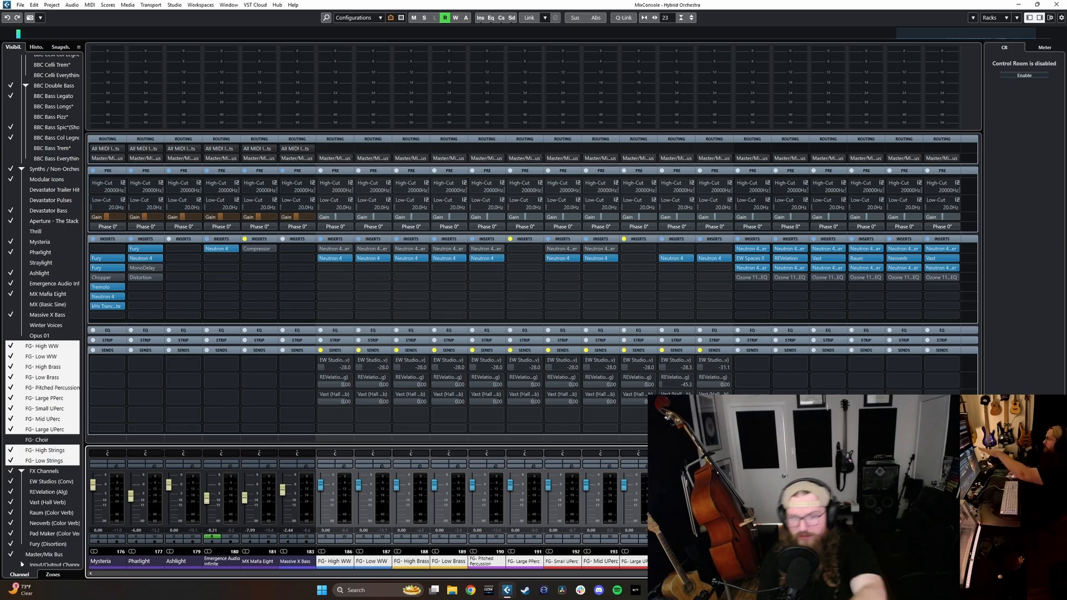
scroll(366, 551, left, 8)
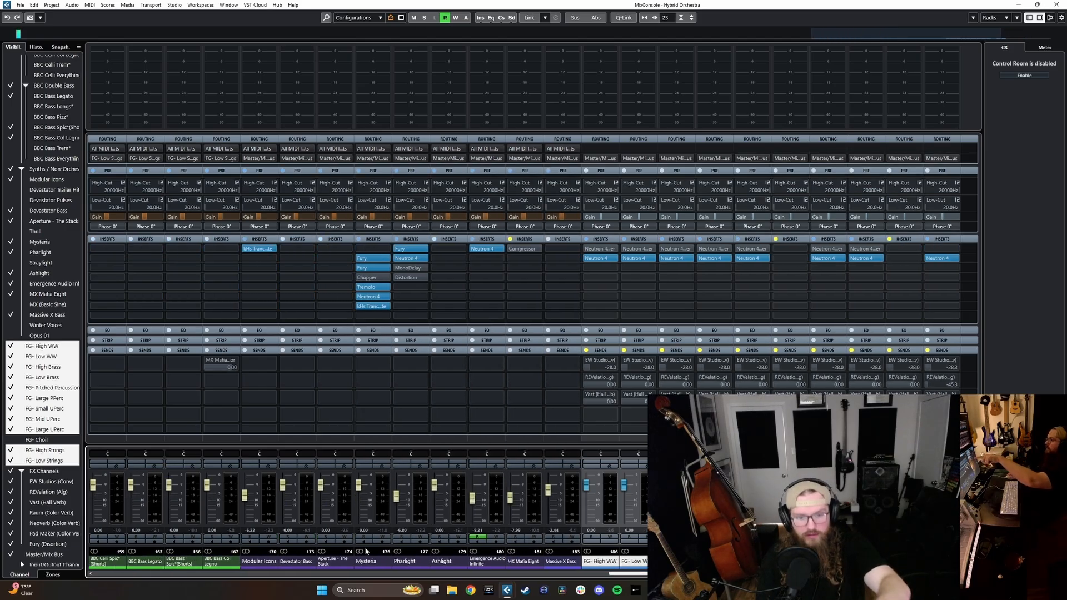
scroll(390, 518, right, 2)
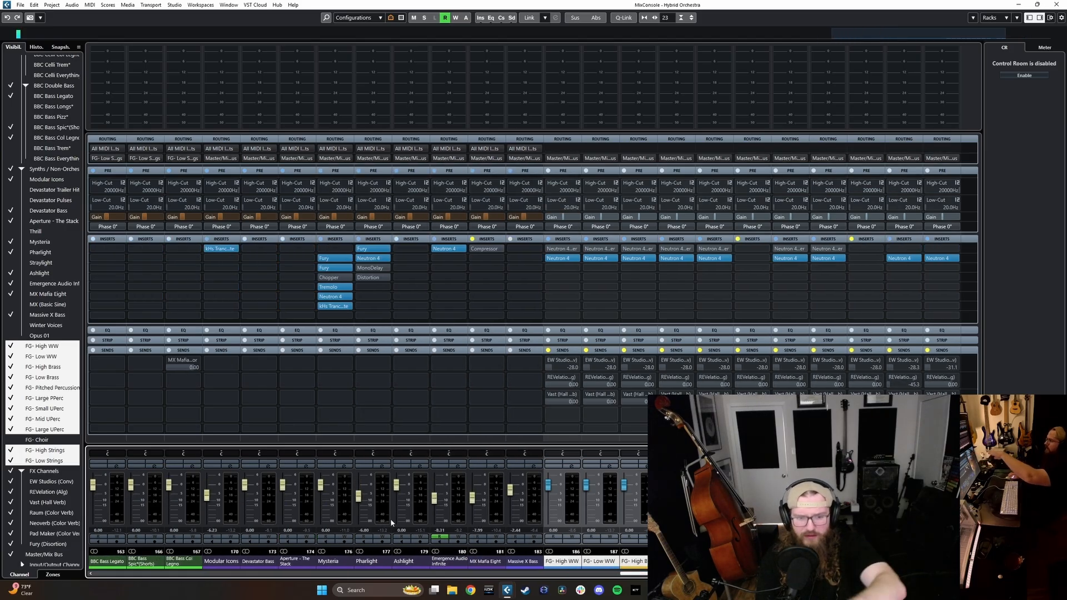
scroll(381, 523, right, 1)
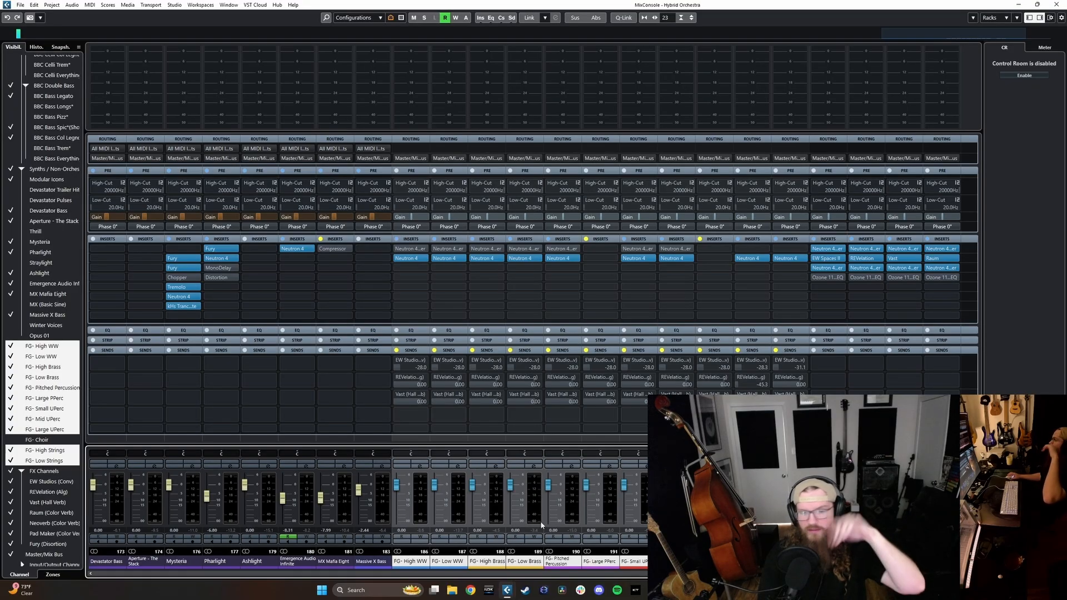
scroll(532, 517, left, 4)
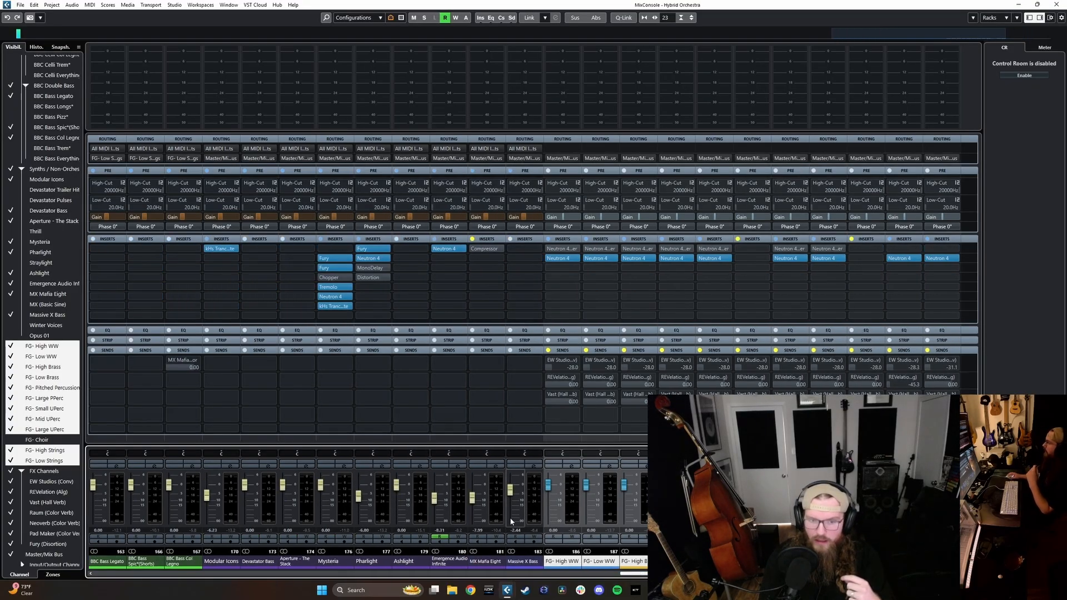
scroll(477, 537, right, 2)
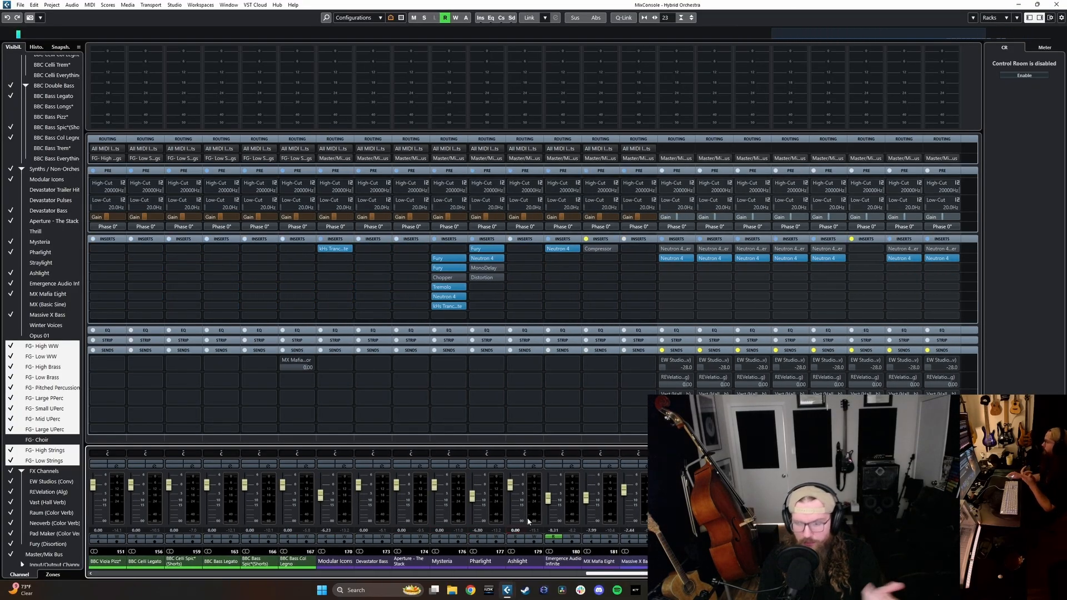
scroll(527, 518, right, 2)
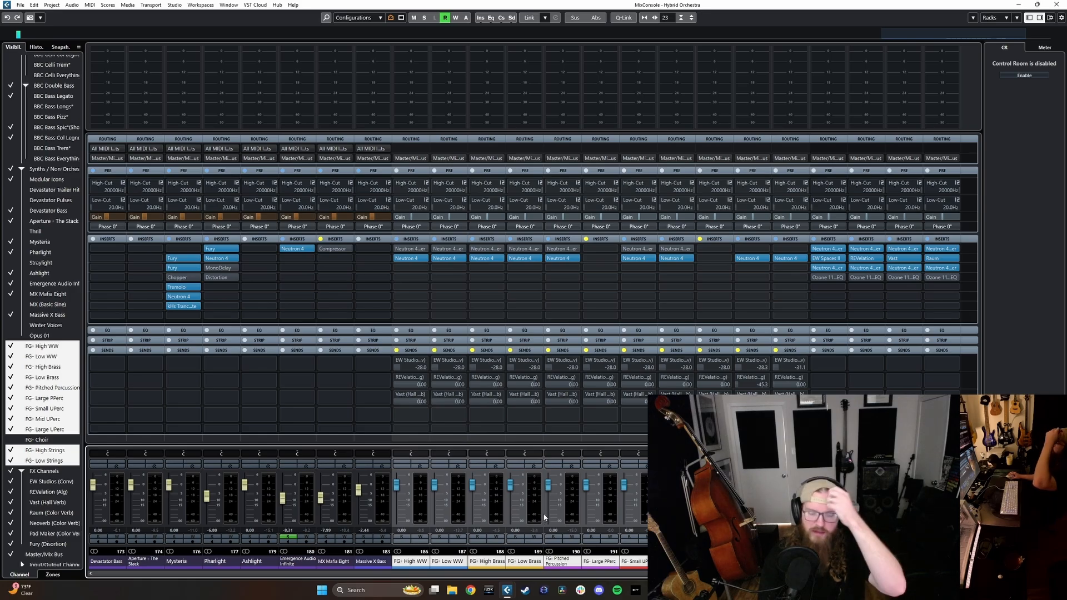
scroll(579, 501, right, 2)
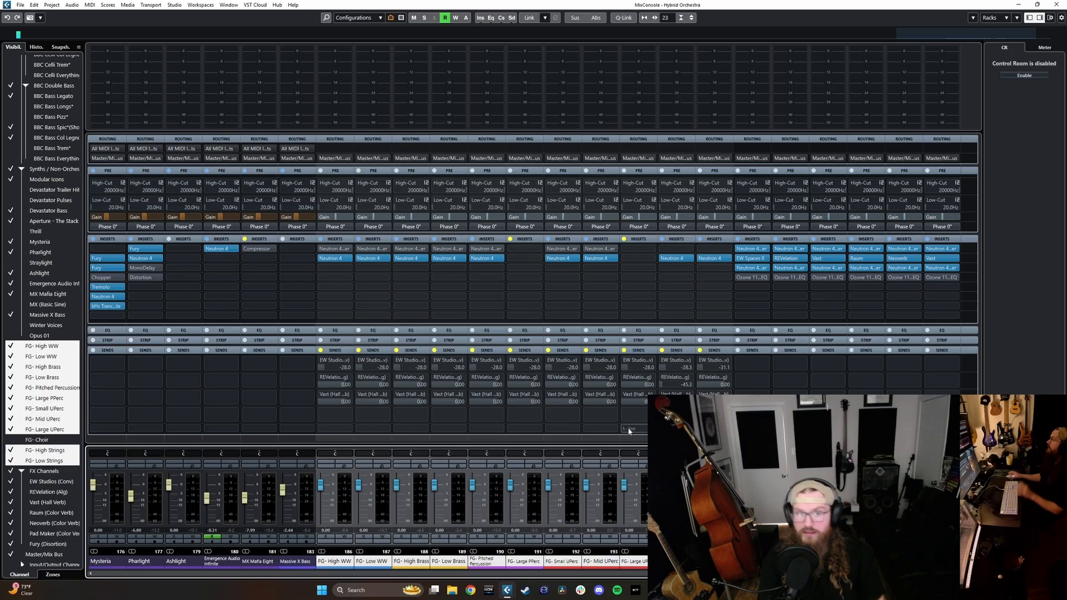
- View the instrument on the BBC B.Bones a2 StacSS* (Shorts) channel, close it, and look over the brass channels
drag(756, 574, 294, 570)
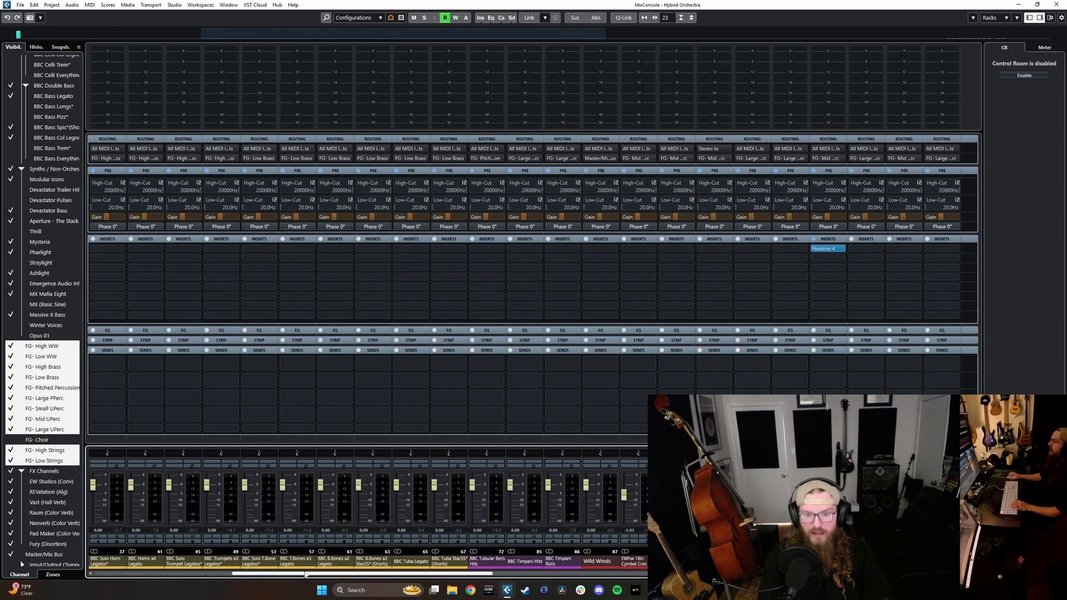
click(373, 563)
key(e)
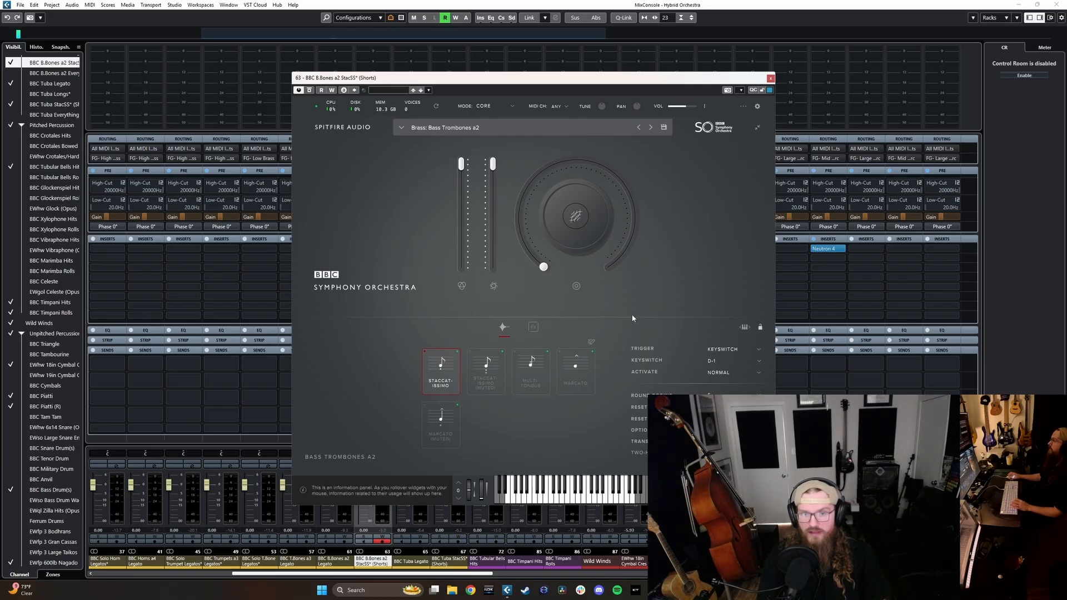
key(e)
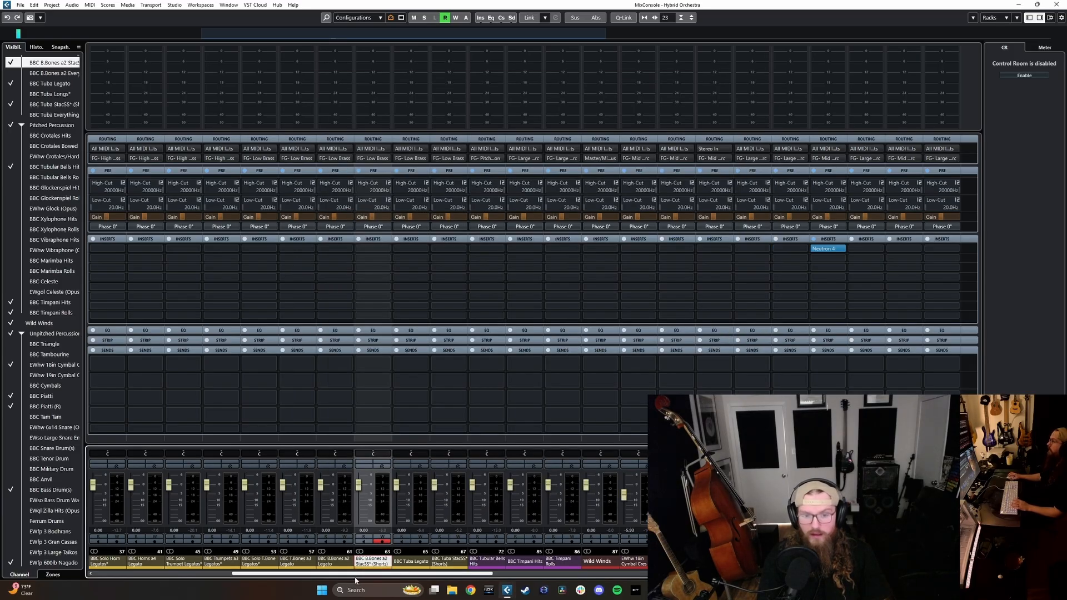
drag(357, 574, 301, 567)
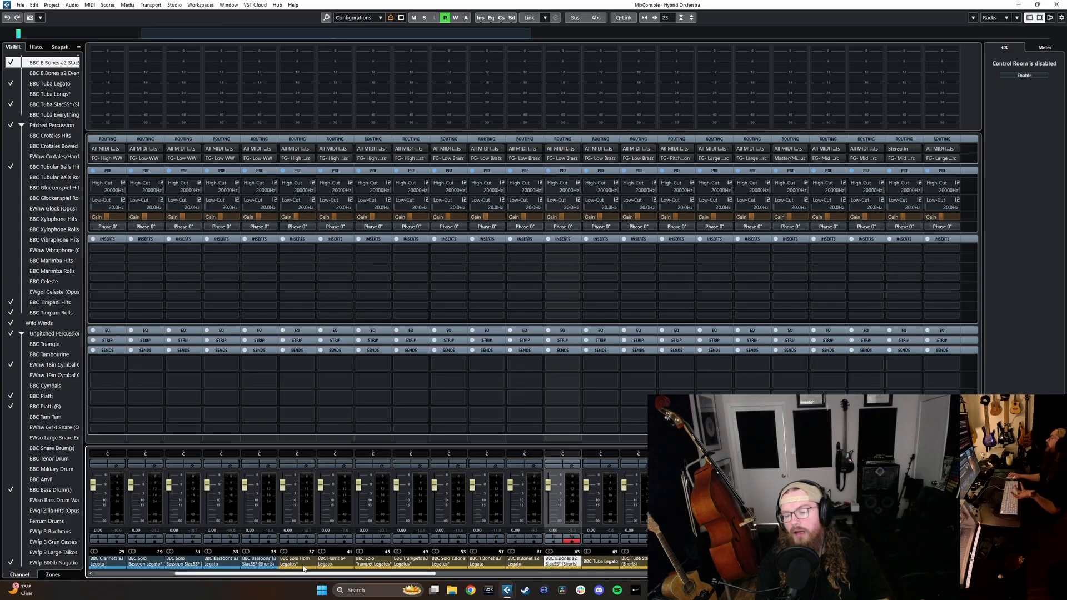
- Return to the group channels and reselect FG- High WW through FG- Low Strings
drag(303, 568, 795, 568)
click(298, 561)
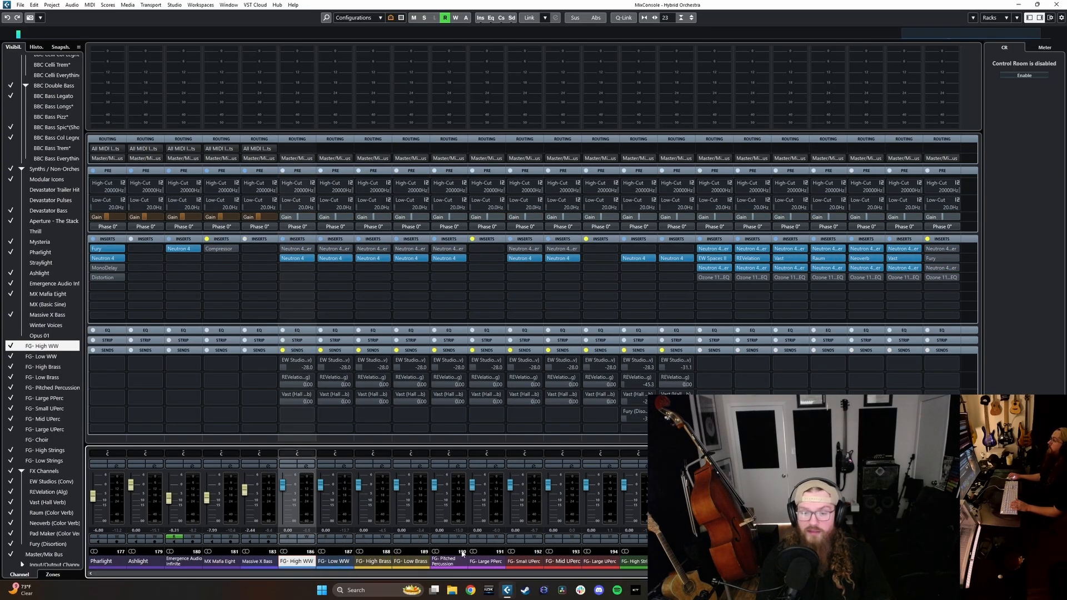
shift+click(677, 561)
drag(739, 573, 468, 573)
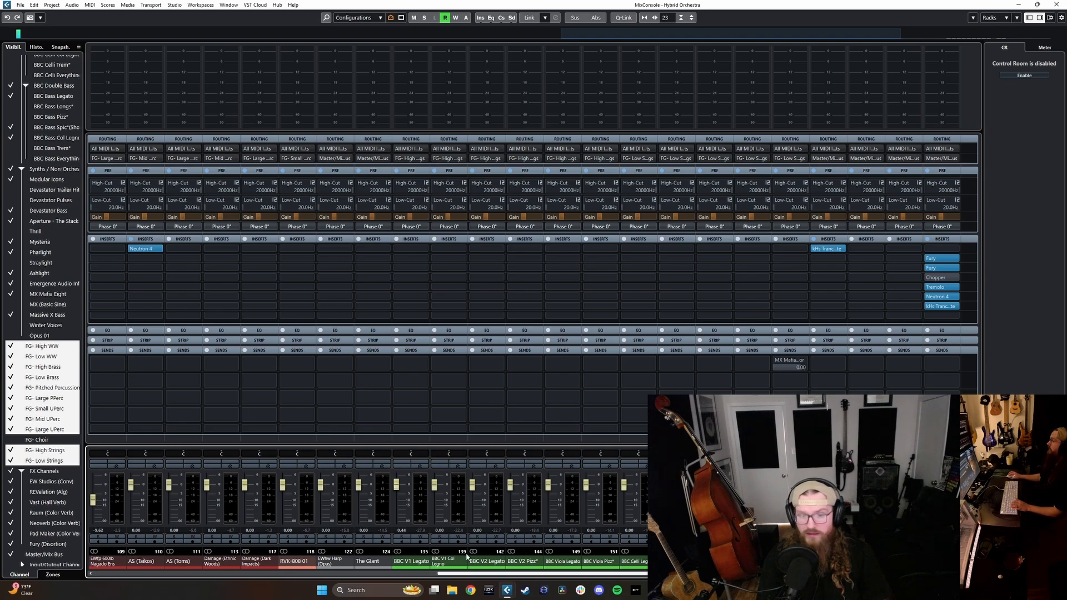
- Insert the REVelation reverb on the BBC Viola Pizz* channel and lower its mix to 68%
click(601, 561)
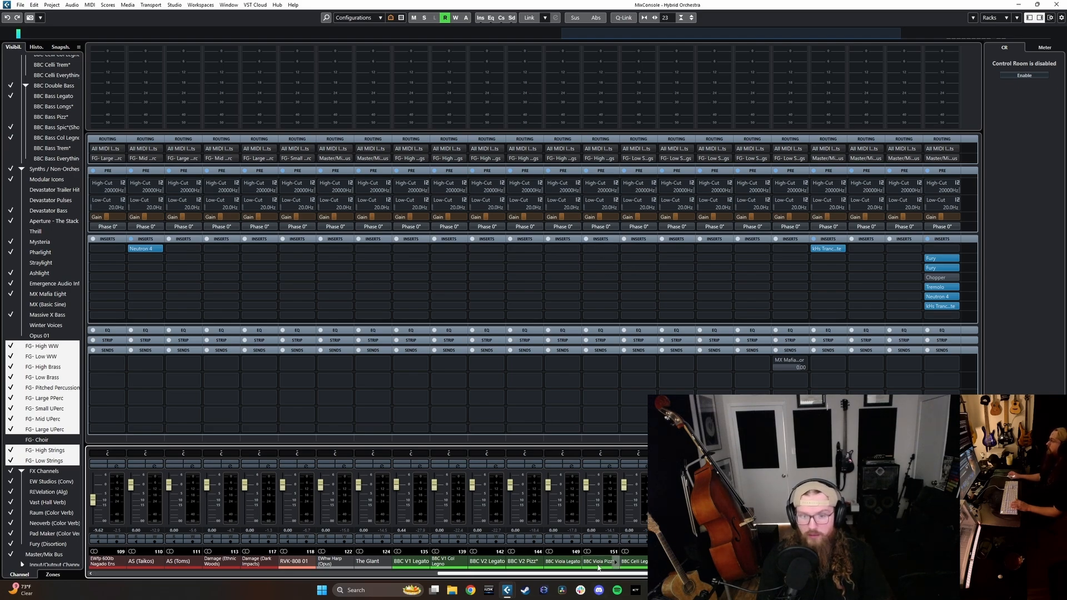
click(614, 249)
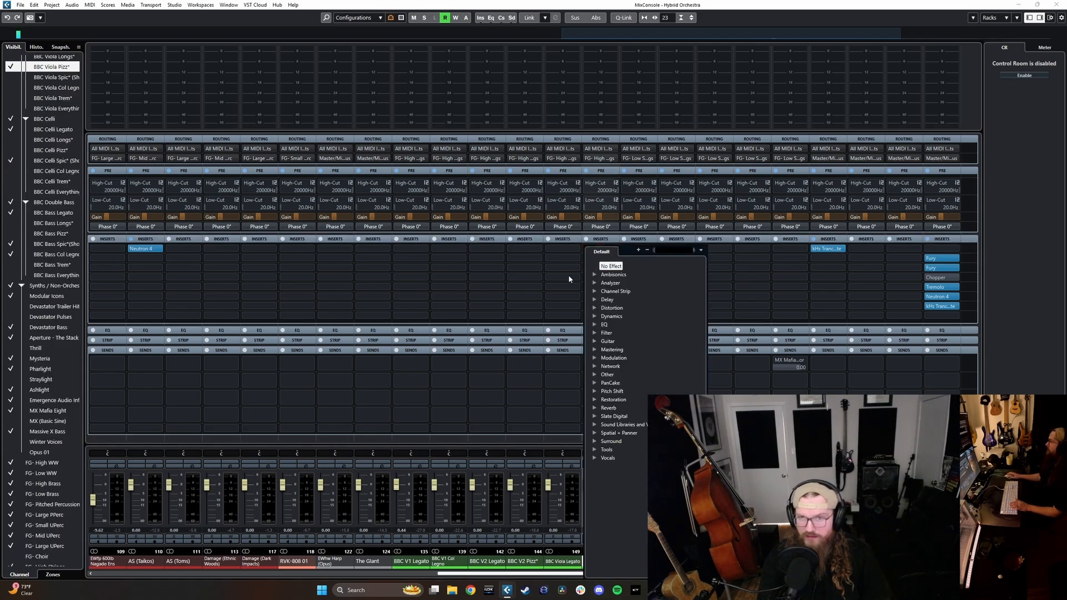
text(reve)
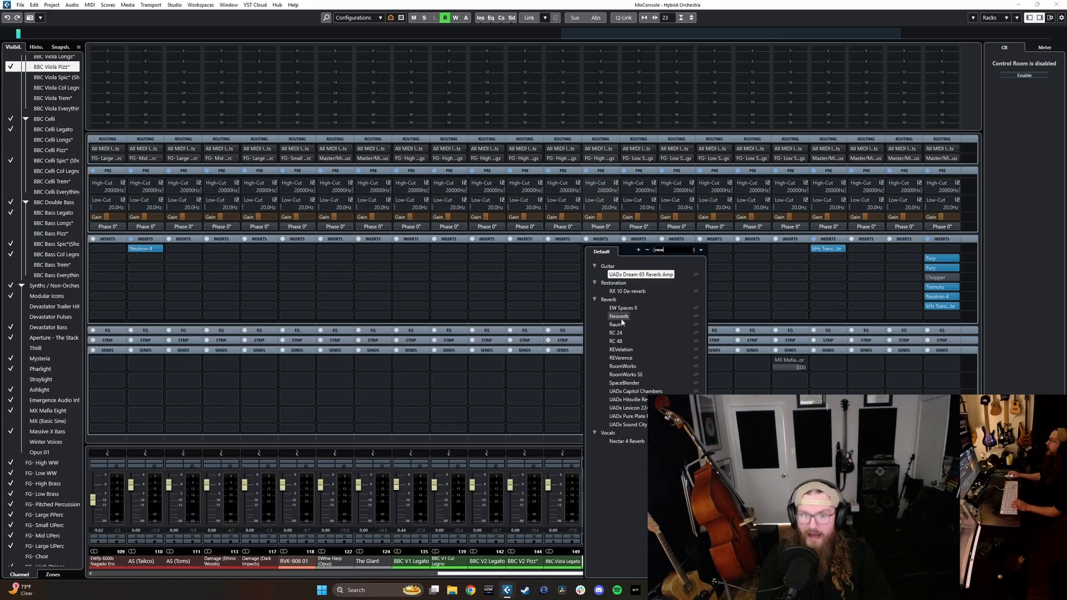
click(621, 349)
drag(528, 167, 264, 218)
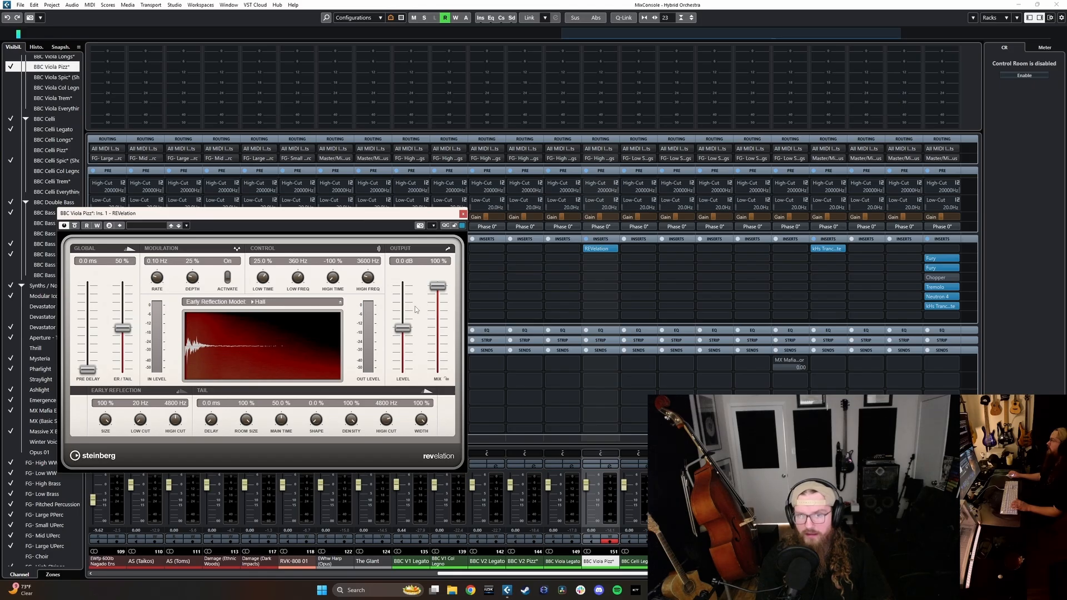
drag(437, 287, 437, 317)
mouse_move(576, 574)
mouse_down()
mouse_move(806, 571)
mouse_move(580, 558)
mouse_up()
scroll(578, 556, right, 5)
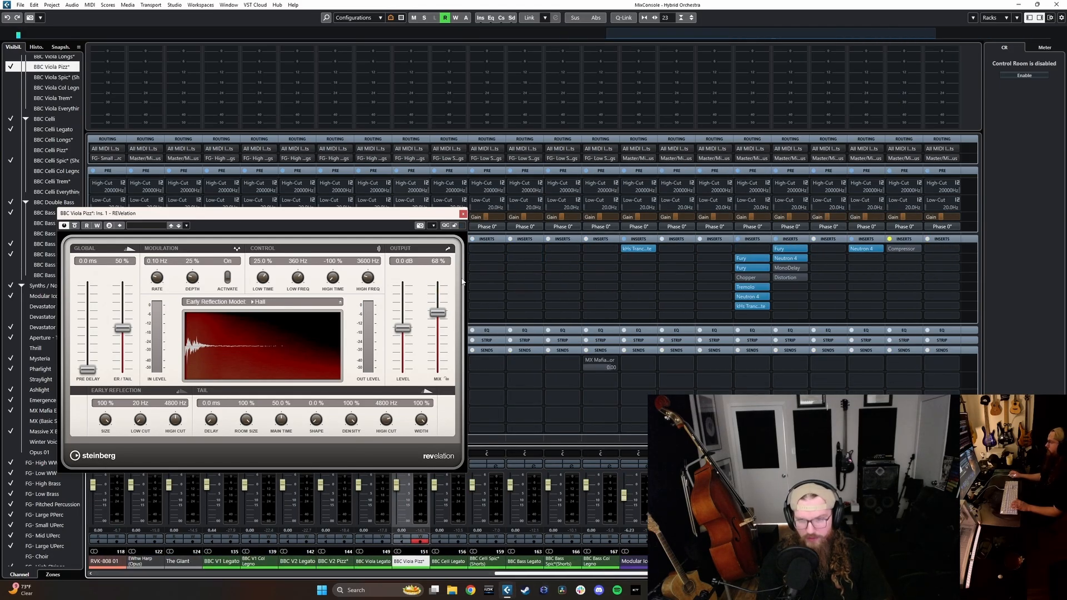
- Close REVelation and remove it from the BBC Viola Pizz* channel's inserts
click(463, 213)
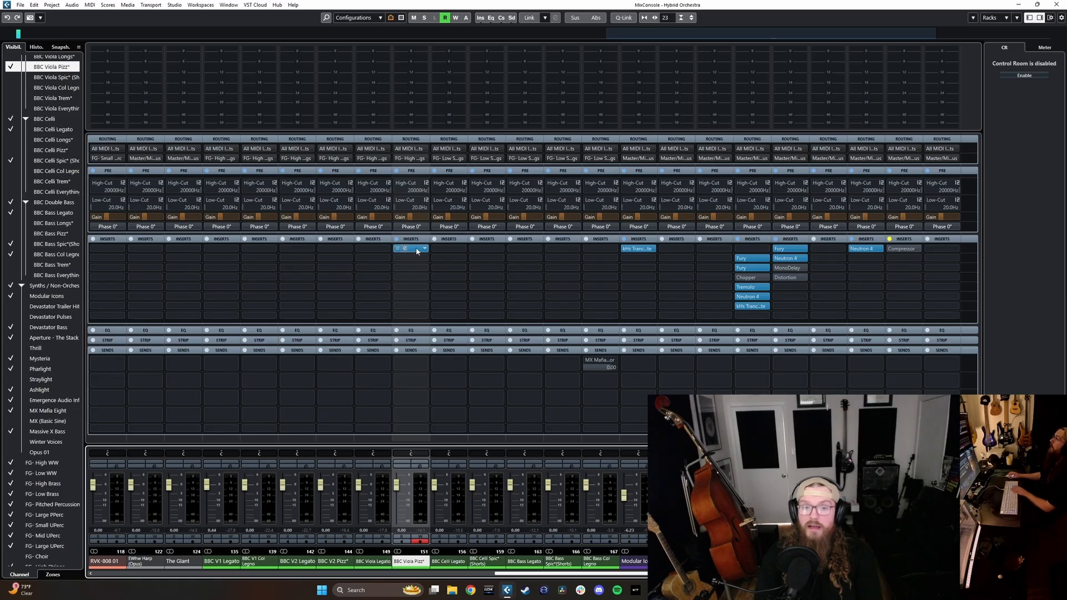
click(423, 250)
click(414, 274)
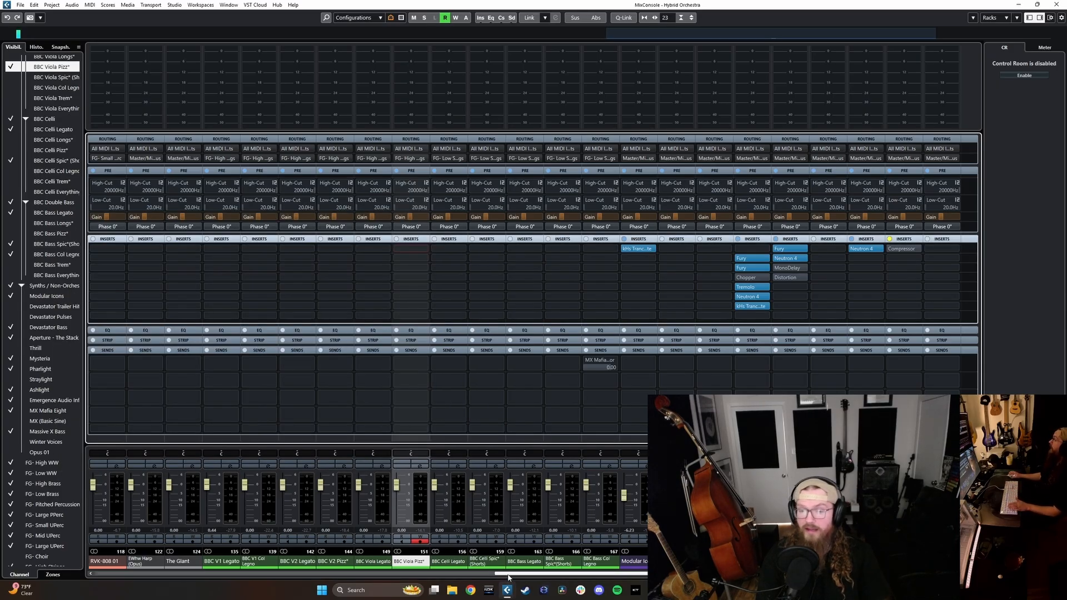
drag(507, 574, 474, 570)
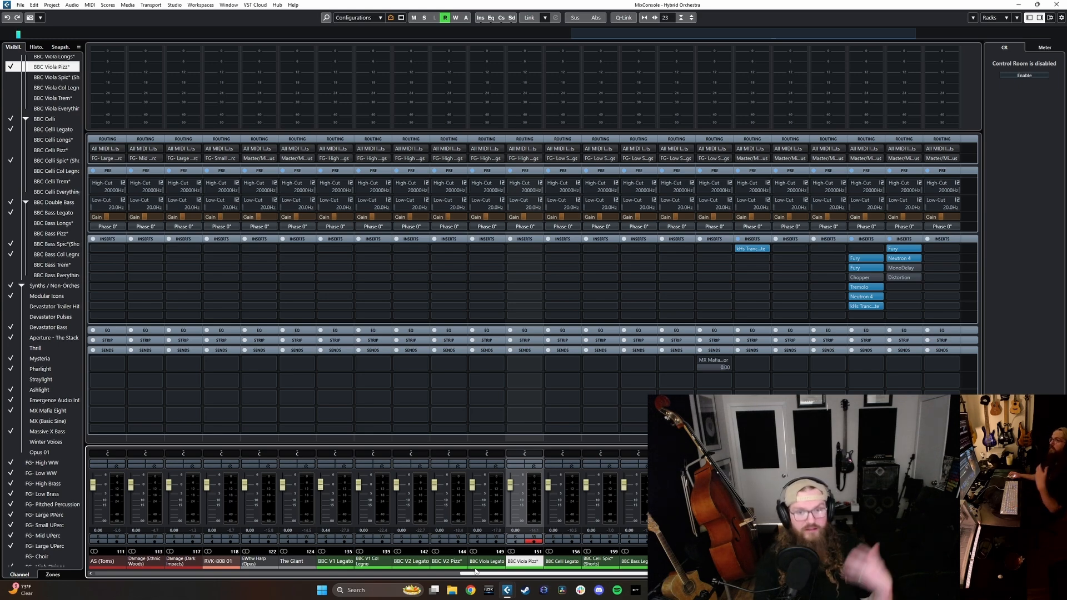
drag(476, 571, 528, 577)
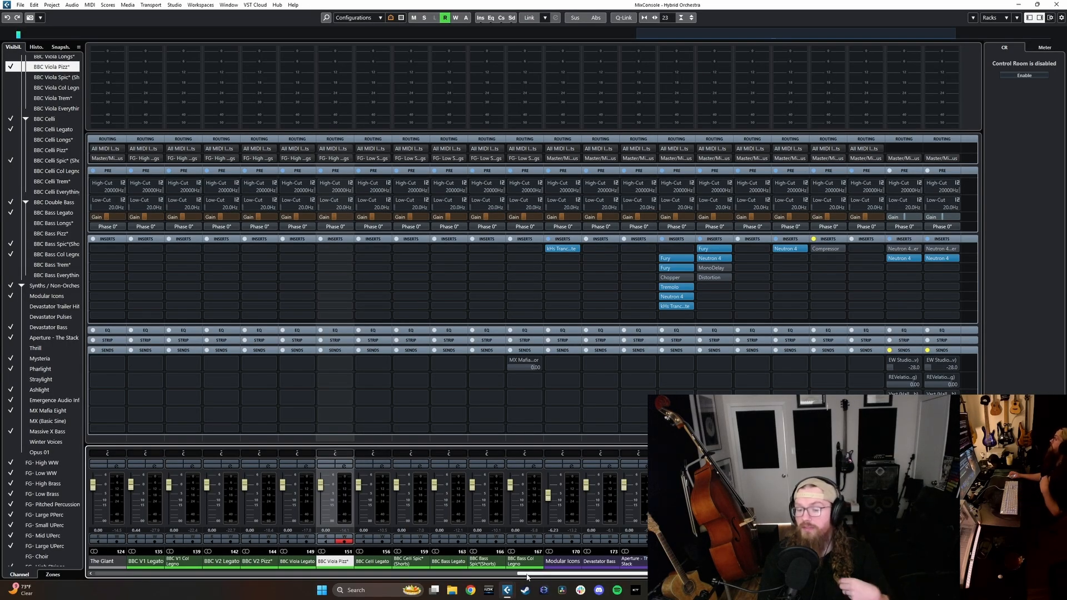
- Go to the FX channels, select EW Studios (Conv) through Pad Maker, and view EW Spaces II on the EW Studios (Conv) channel
drag(529, 577, 667, 576)
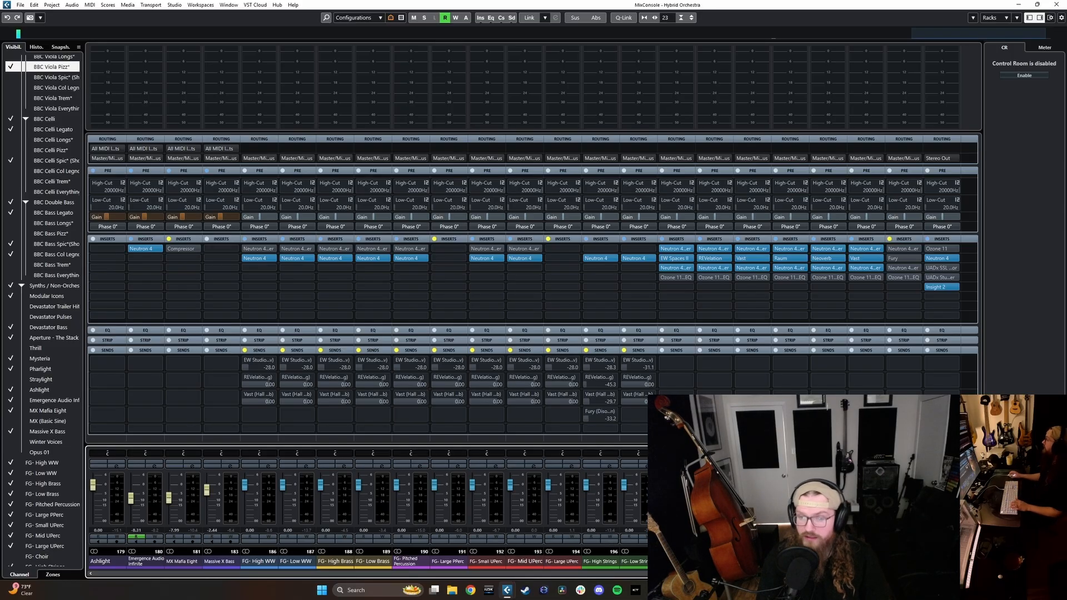
click(676, 561)
shift+click(866, 561)
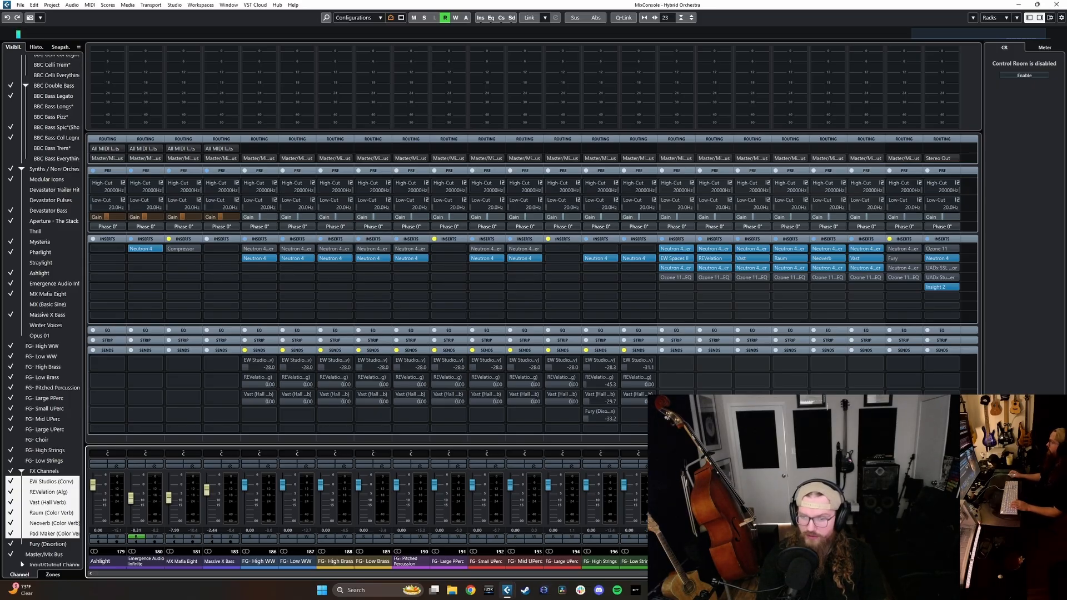
click(676, 561)
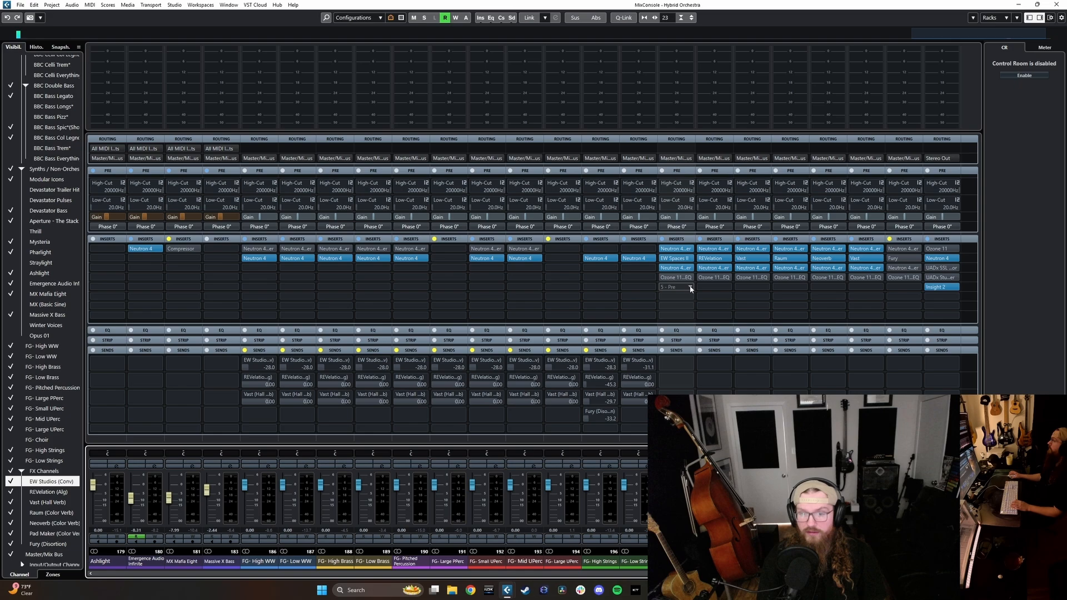
click(671, 259)
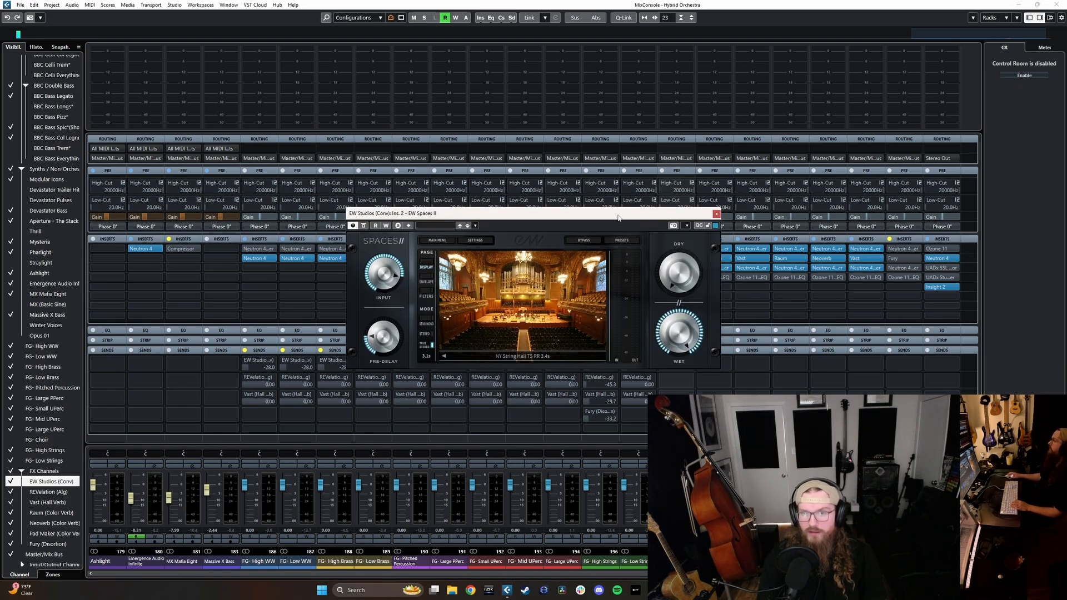
click(606, 234)
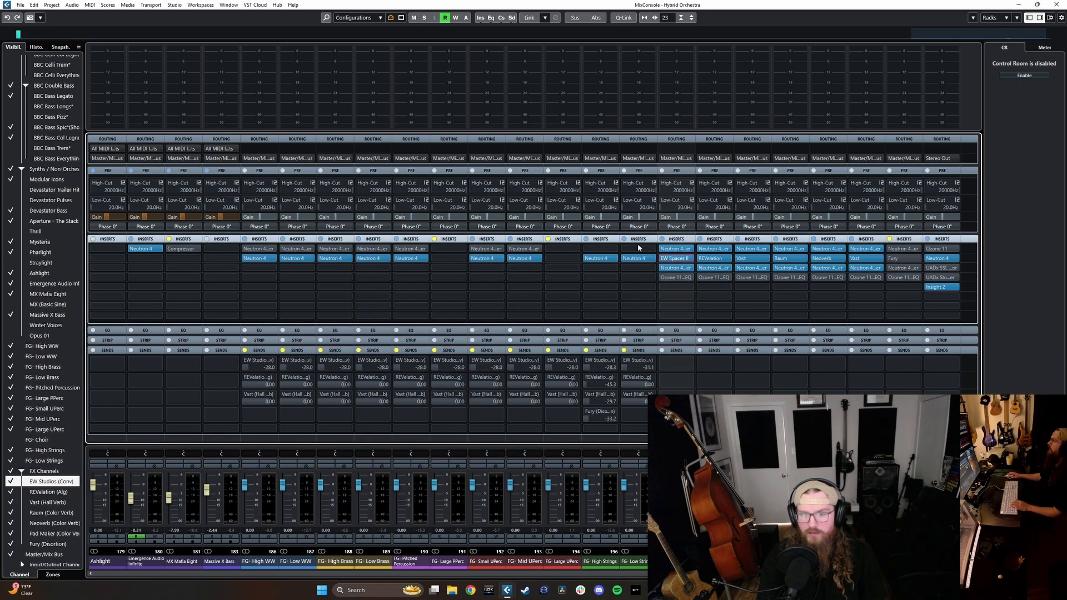
- View and close the REVelation, Vast and Raum reverbs on their respective FX channels
click(712, 259)
click(734, 162)
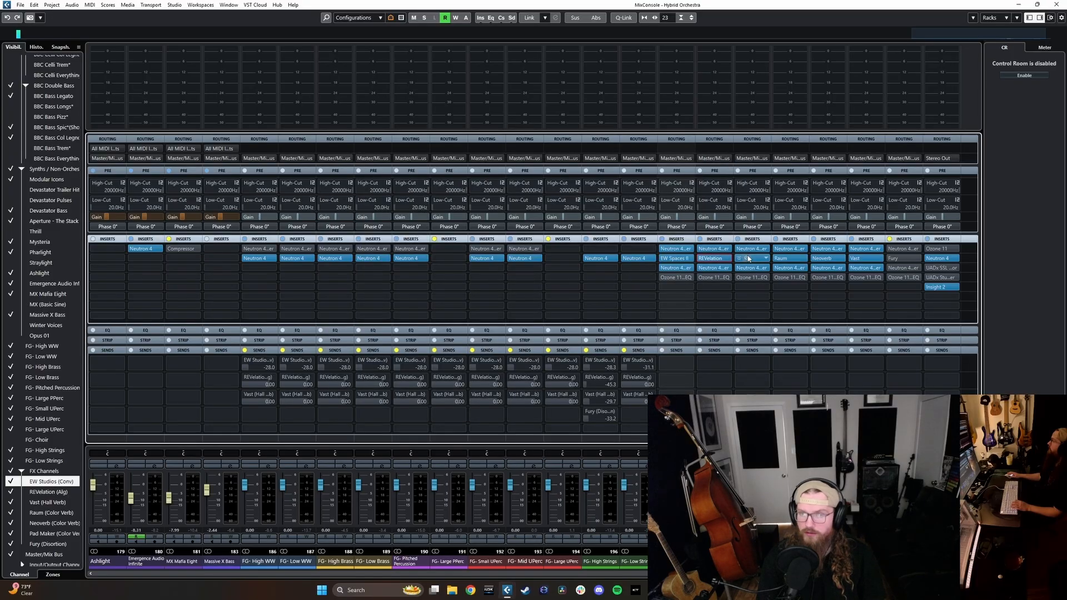
click(783, 259)
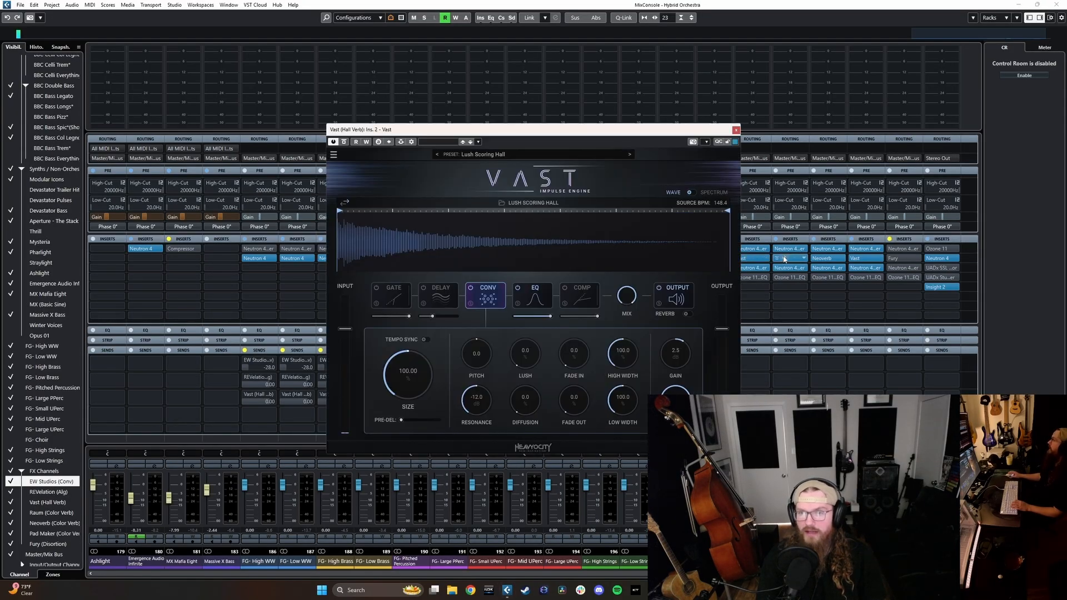
click(781, 259)
click(736, 130)
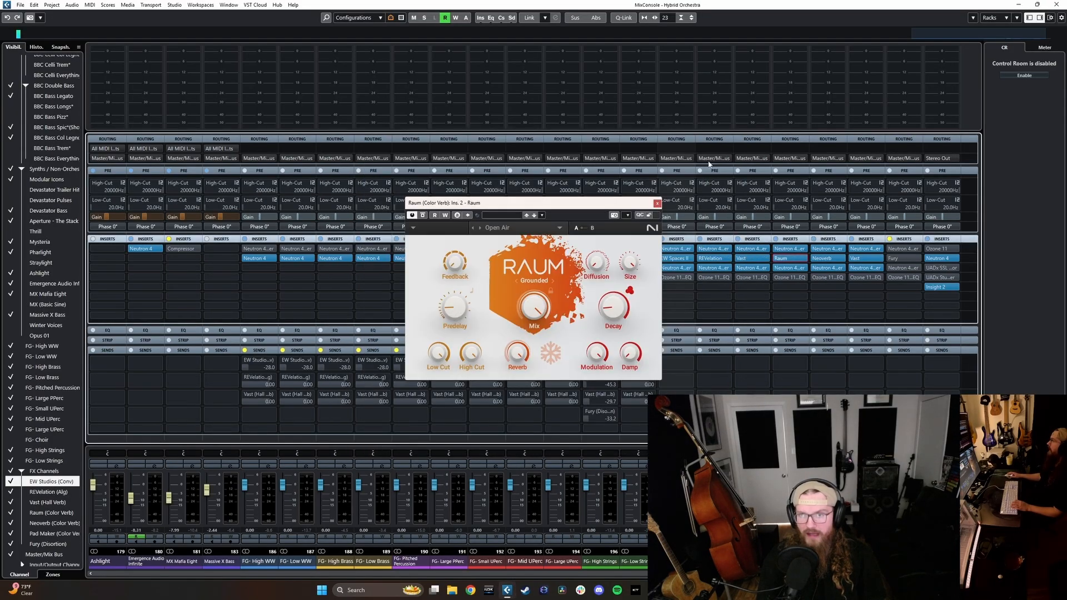
click(657, 204)
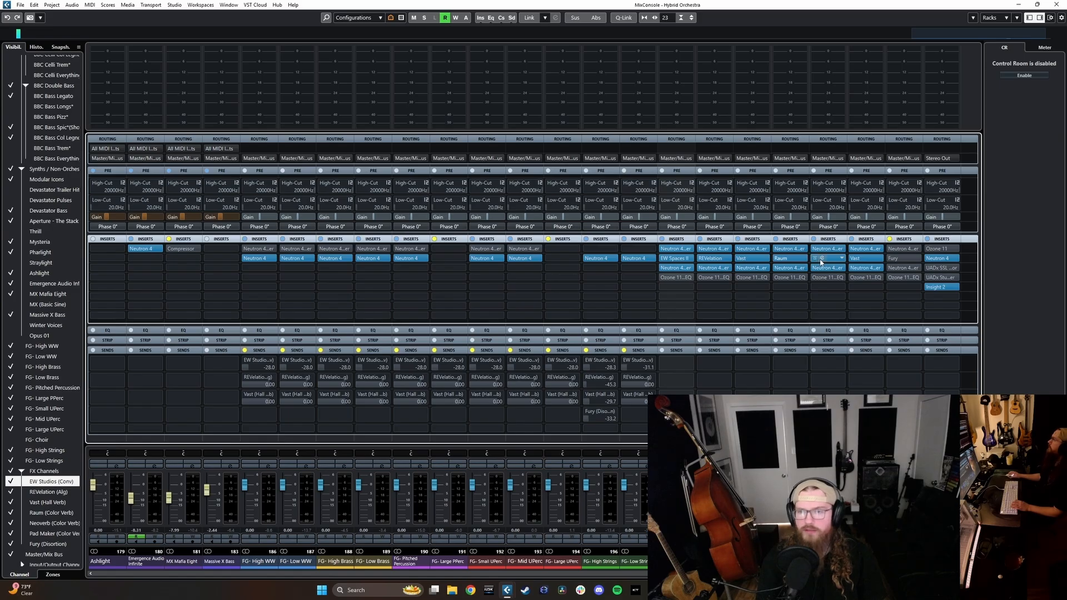
- Single out the Pad Maker and Fury (Distortion) channels, and reselect the reverb channels from EW Studios (Conv) through Pad Maker
click(863, 562)
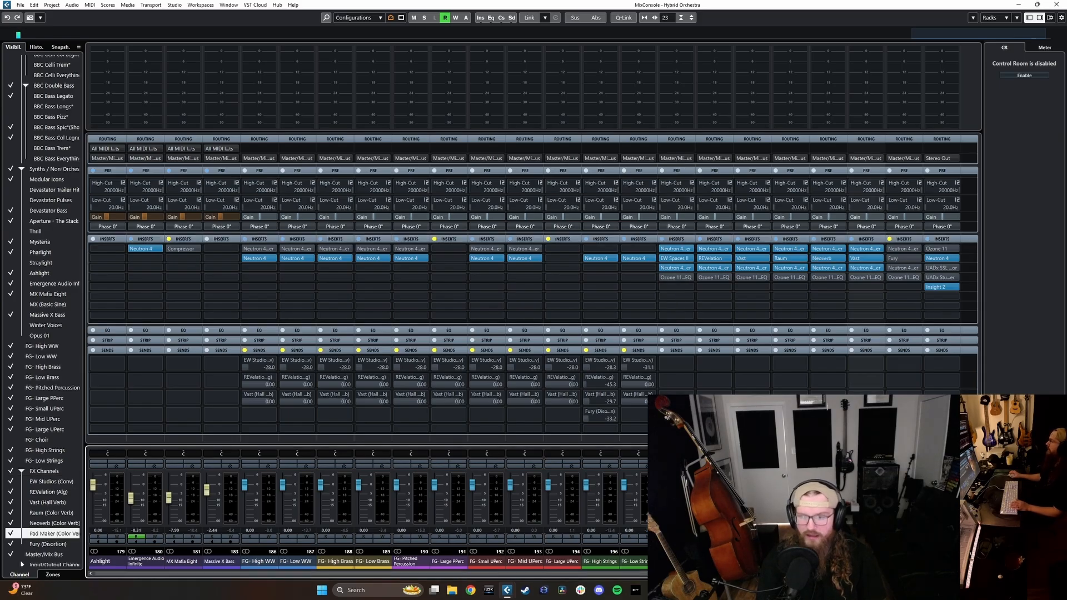
click(901, 561)
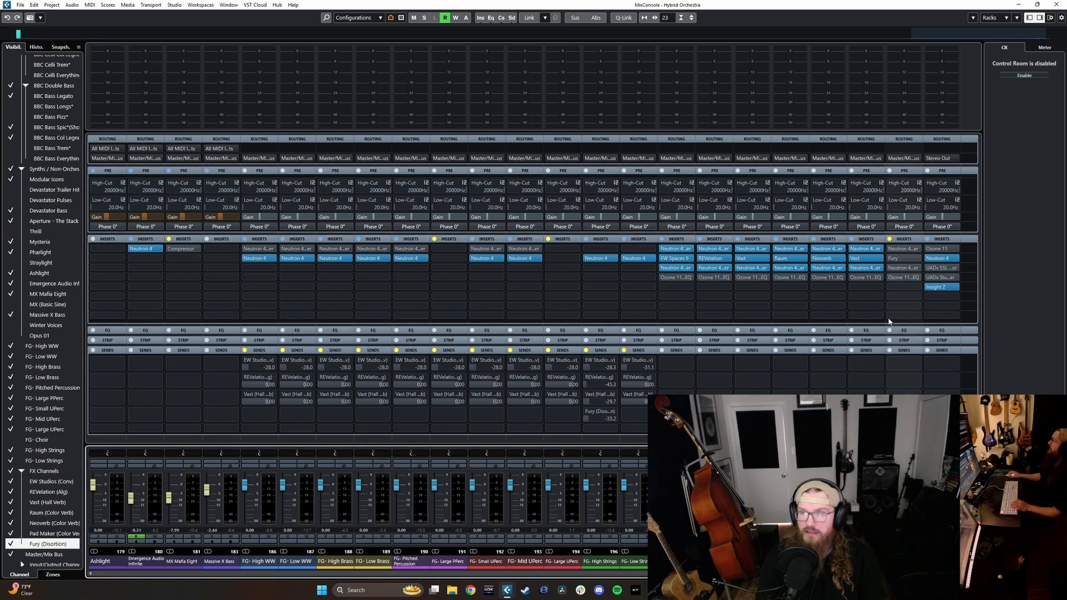
click(675, 562)
shift+click(863, 561)
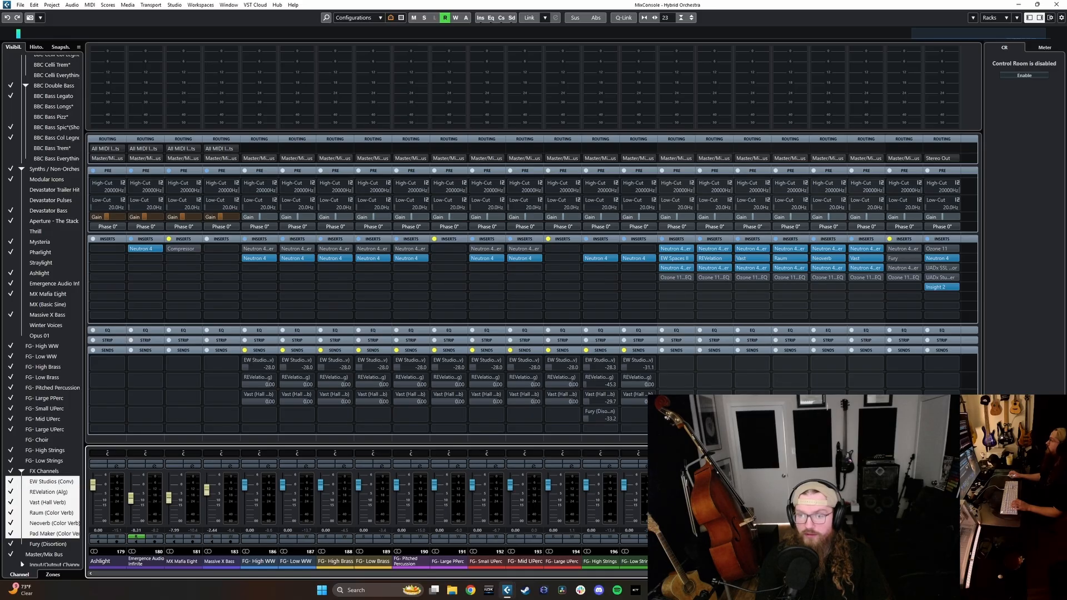
- Examine EW Spaces II on the EW Studios (Conv) channel and the Neutron 4 Equalizers before and after it
click(671, 259)
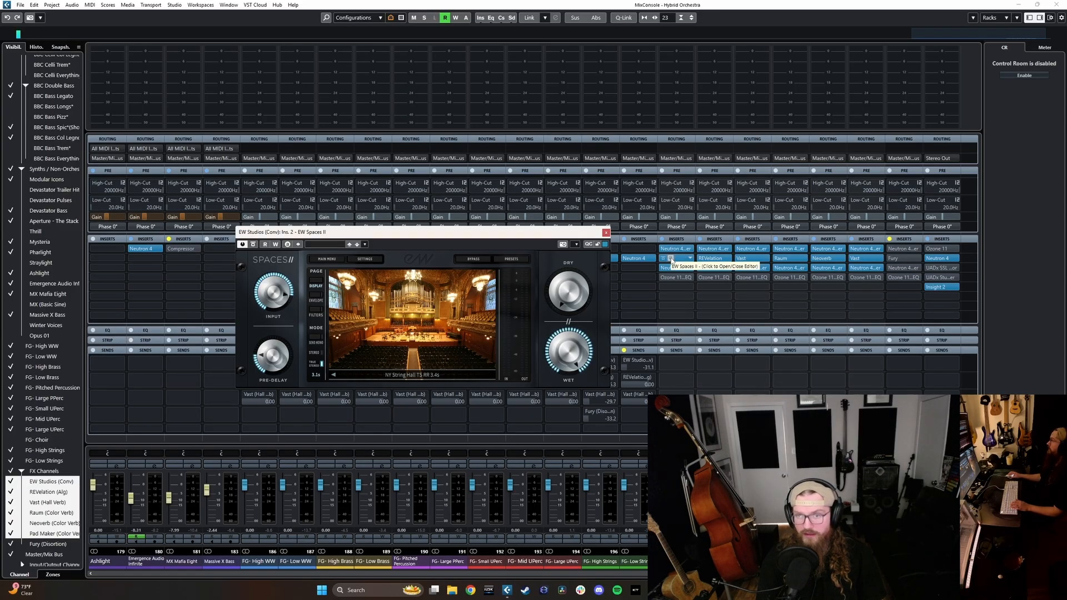
click(671, 259)
click(671, 250)
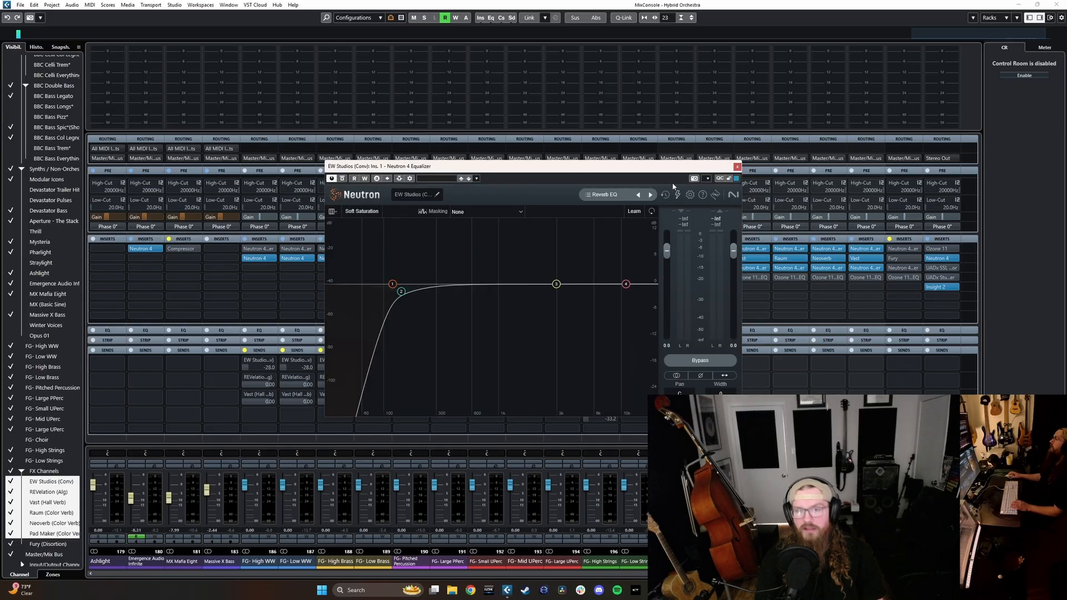
drag(675, 165, 561, 157)
click(624, 157)
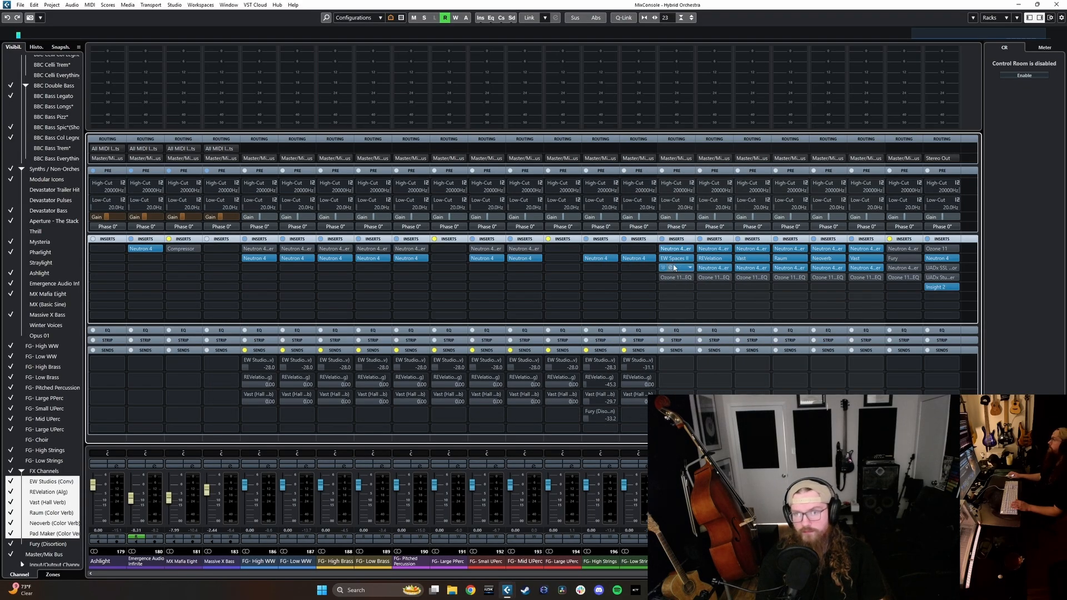
click(670, 269)
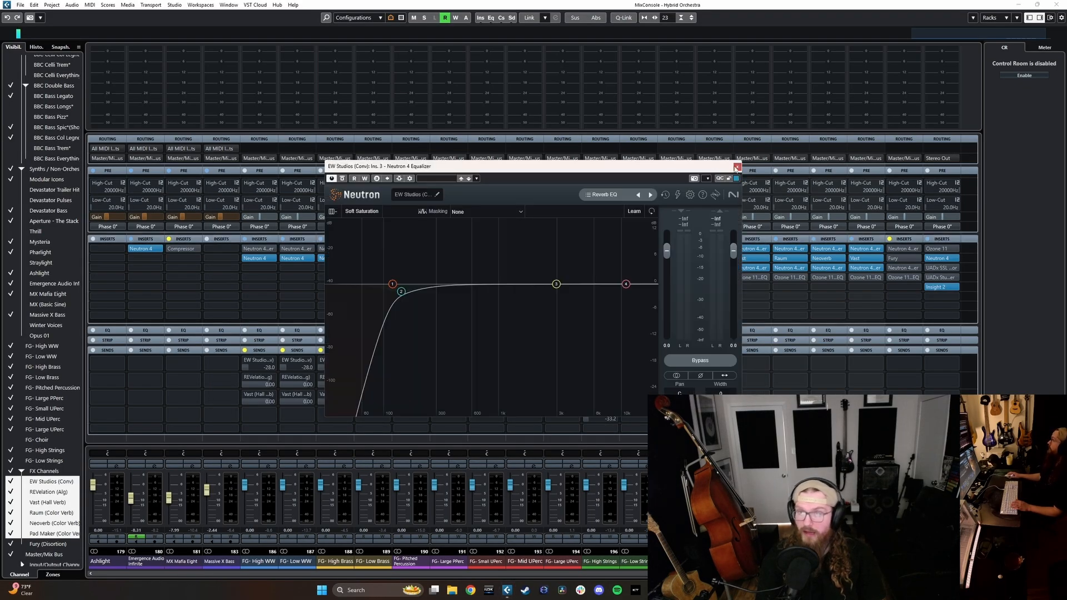
click(737, 166)
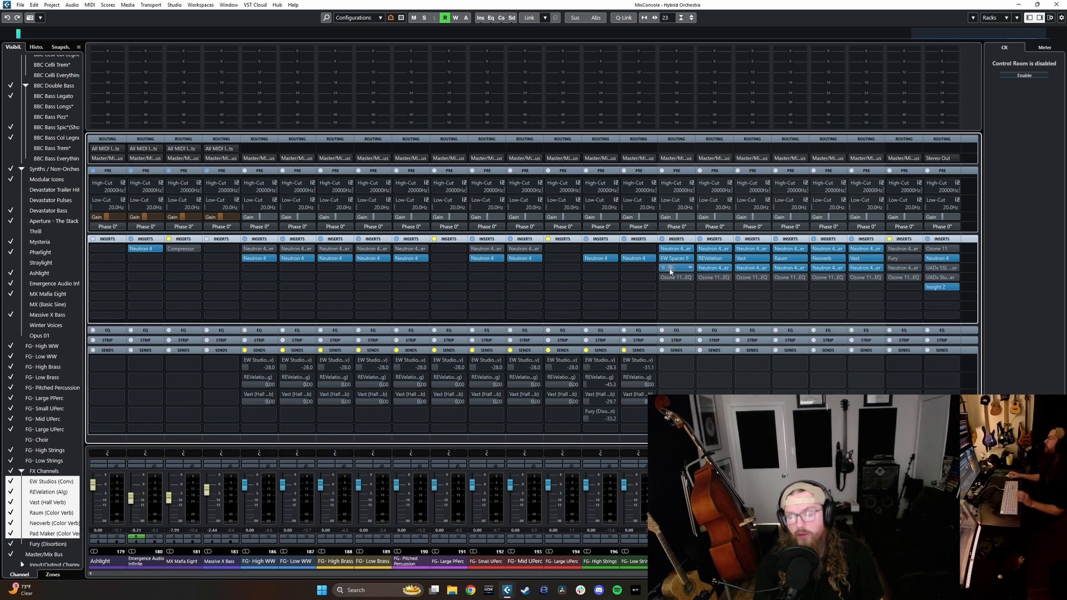
- Compare the post-reverb and pre-reverb Neutron 4 Equalizer curves on the EW Studios (Conv) channel once more
click(670, 268)
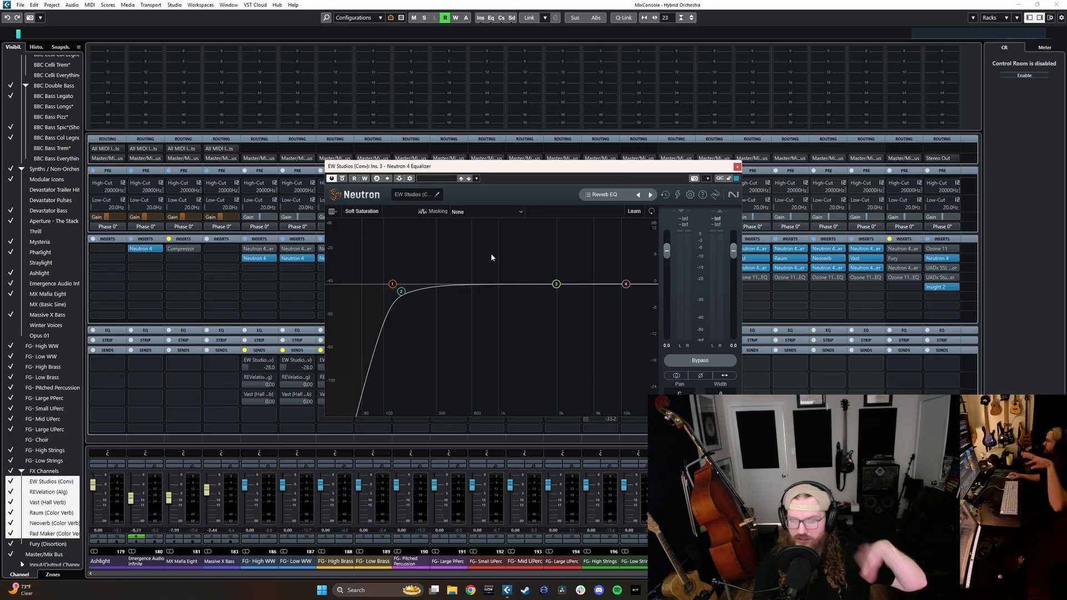
click(738, 167)
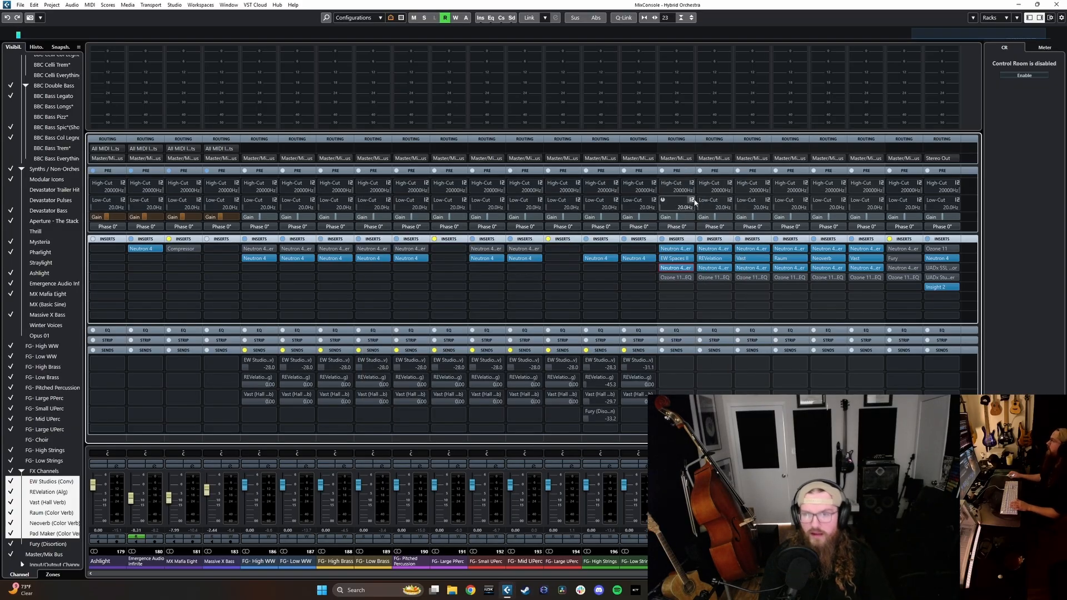
click(671, 250)
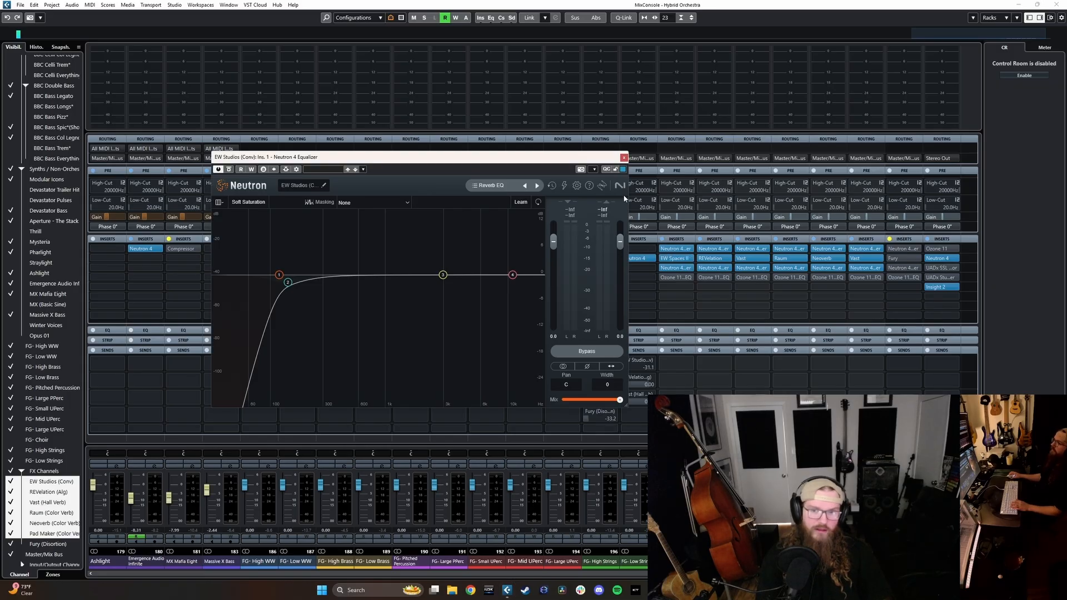
click(624, 158)
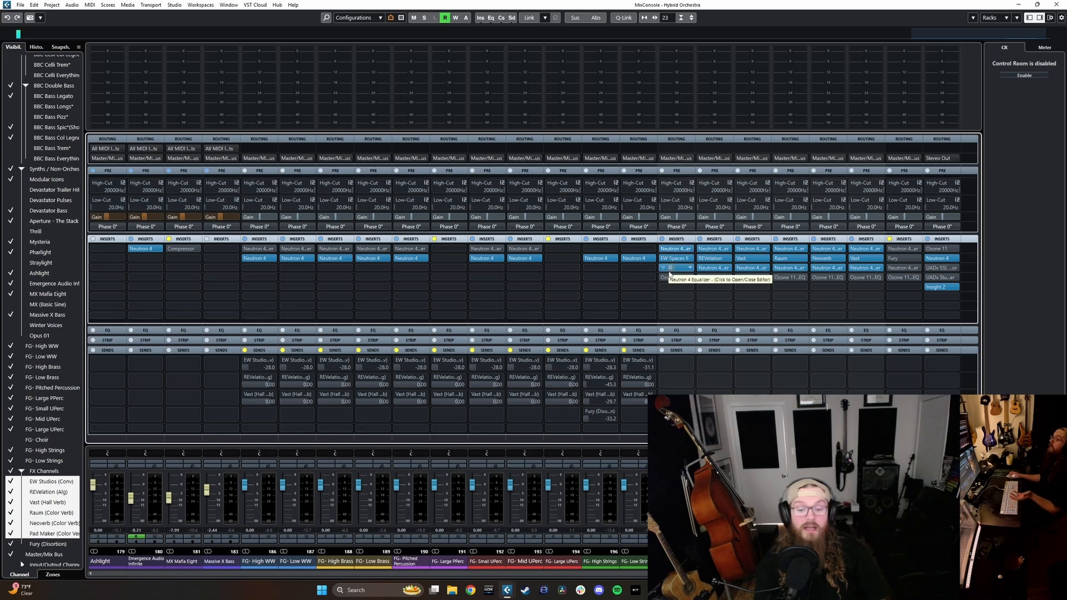
- Select FG- High WW through FG- Low Strings and activate their EW Studios (Conv) sends together
mouse_move(689, 386)
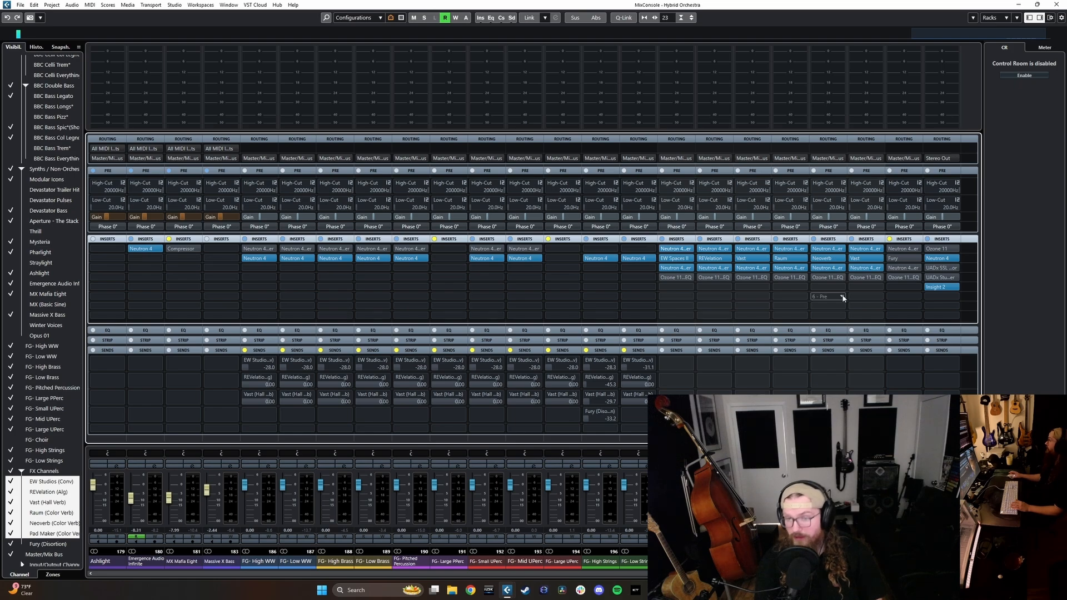
click(259, 561)
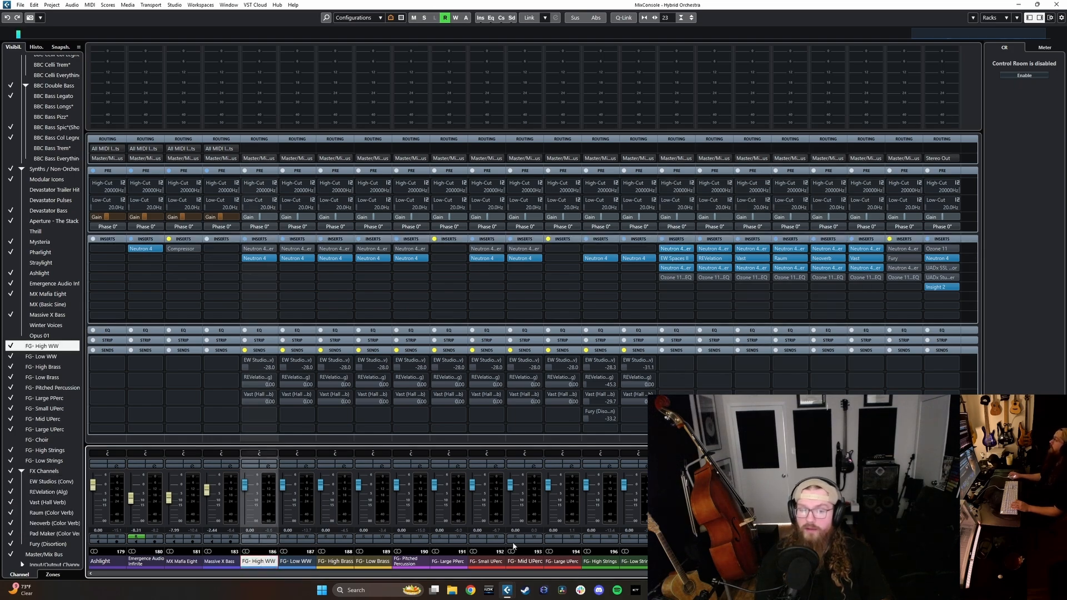
shift+click(635, 563)
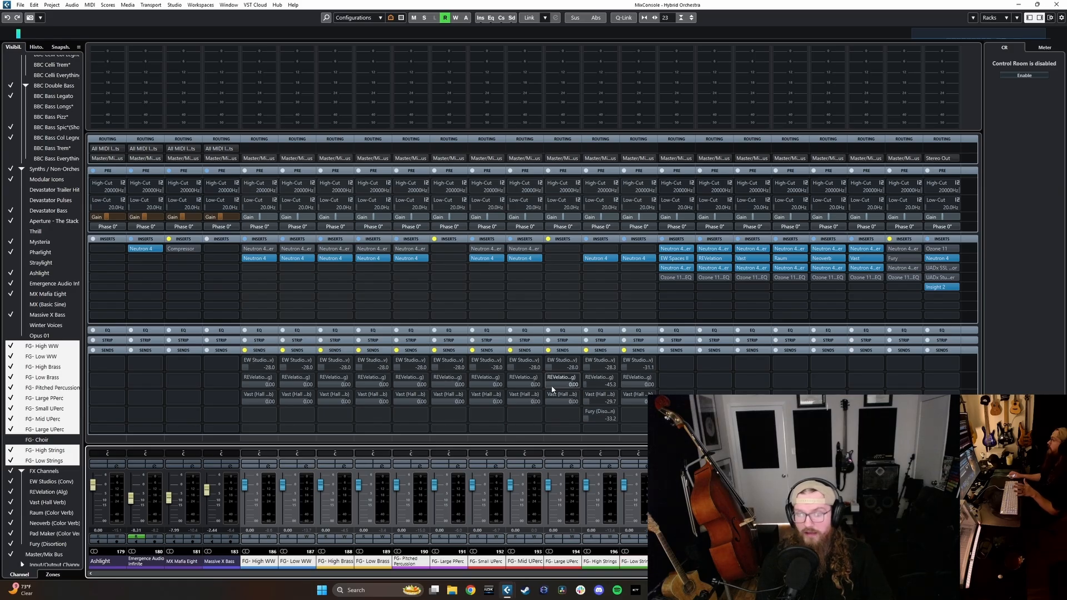
alt+shift+click(589, 361)
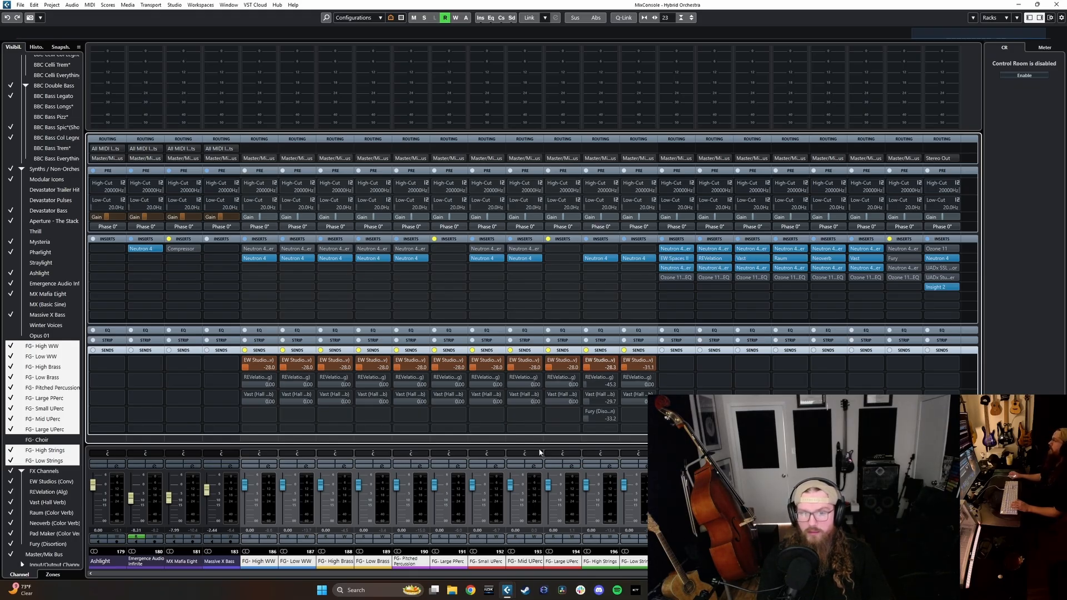
- Play the project, raise the selected groups' EW Studios sends to -5.98 to audition the reverb, and lower them to -28.7
key(space)
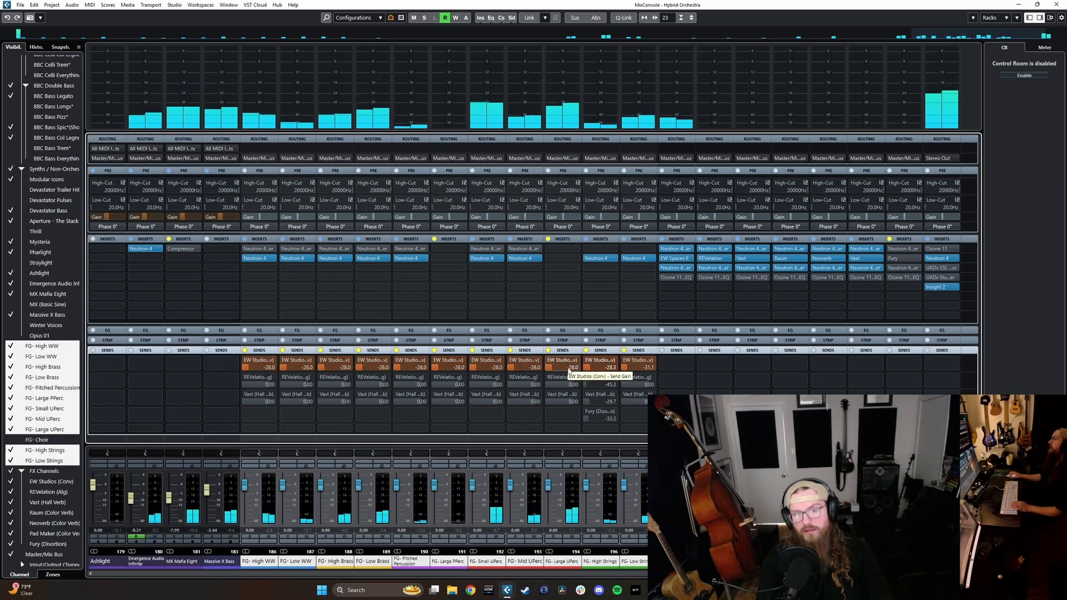
drag(568, 370, 596, 374)
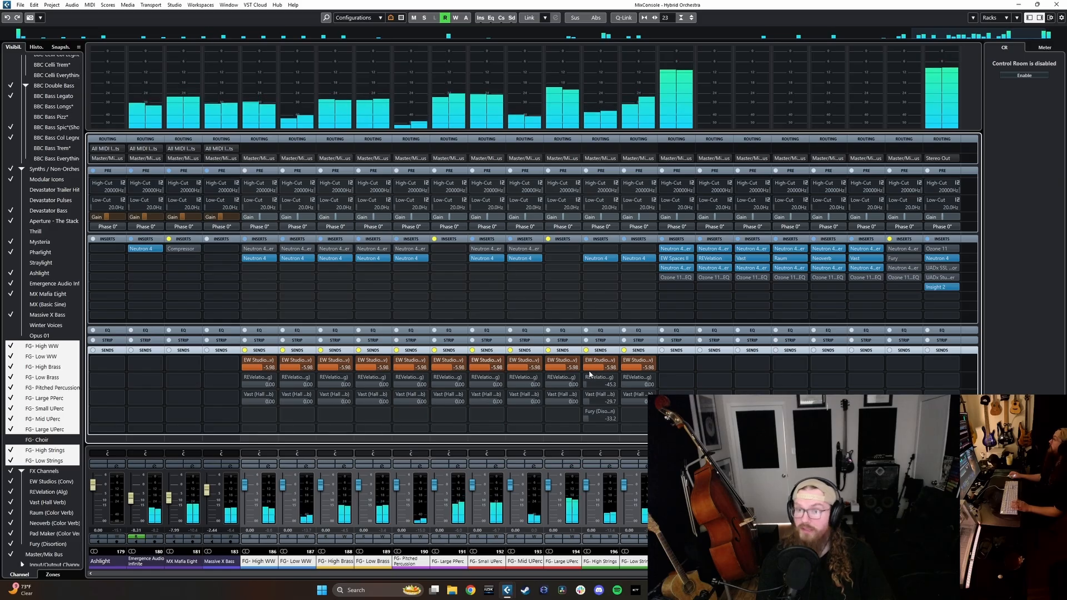
drag(571, 372, 511, 371)
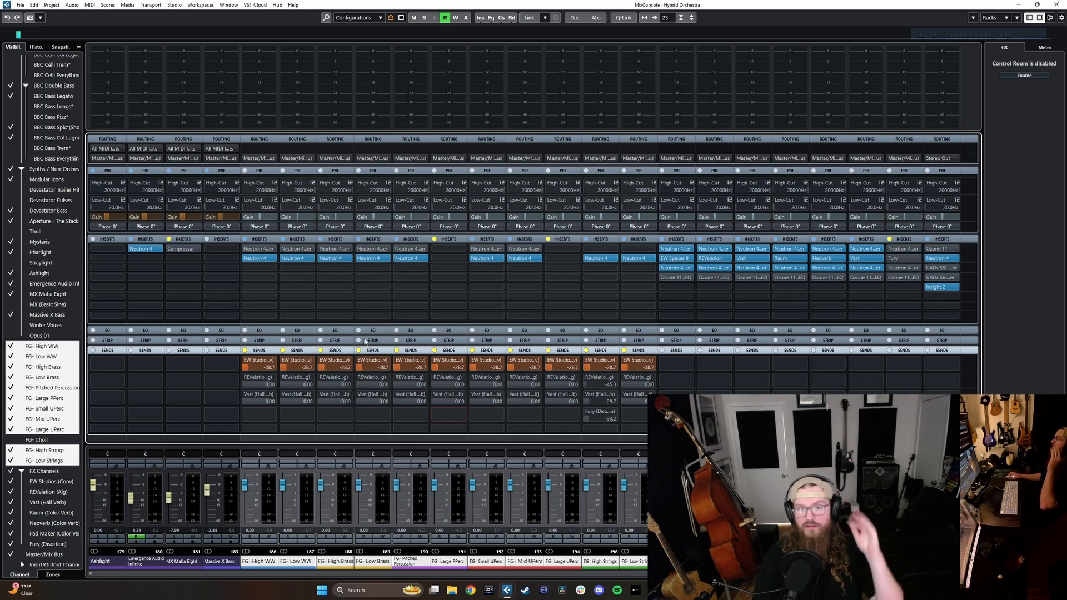
- View the EW Spaces II NY String Hall reverb on the EW Studios (Conv) channel and close it
click(675, 258)
drag(366, 237, 390, 249)
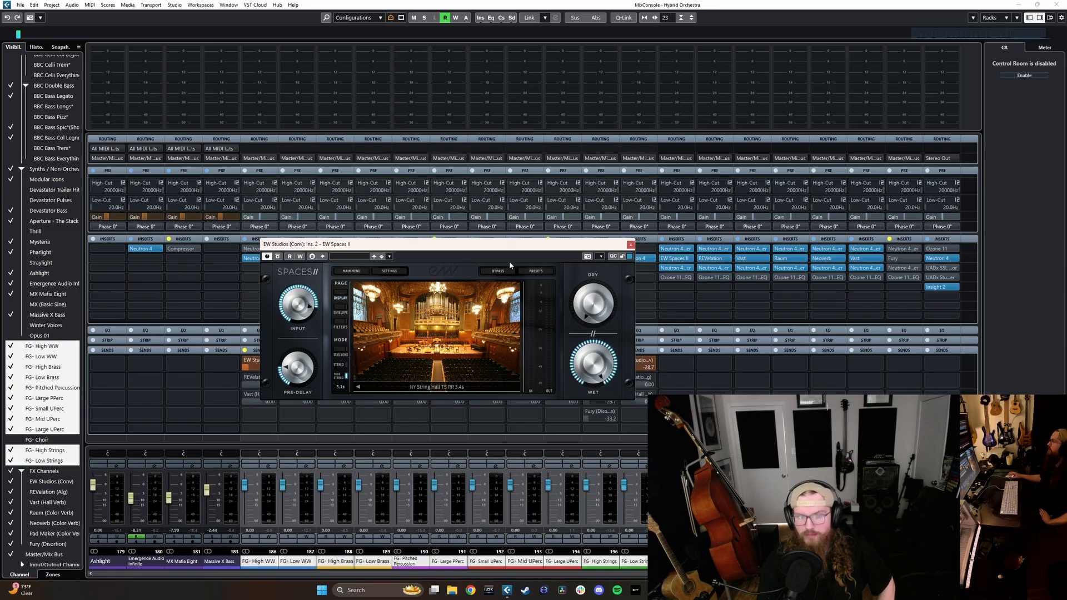
drag(510, 246, 480, 208)
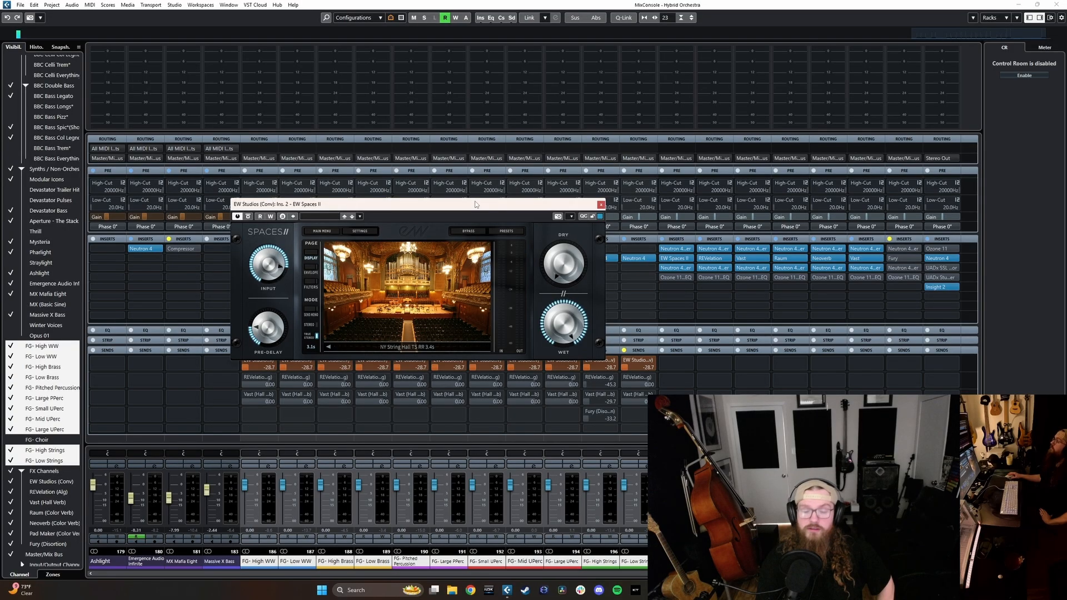
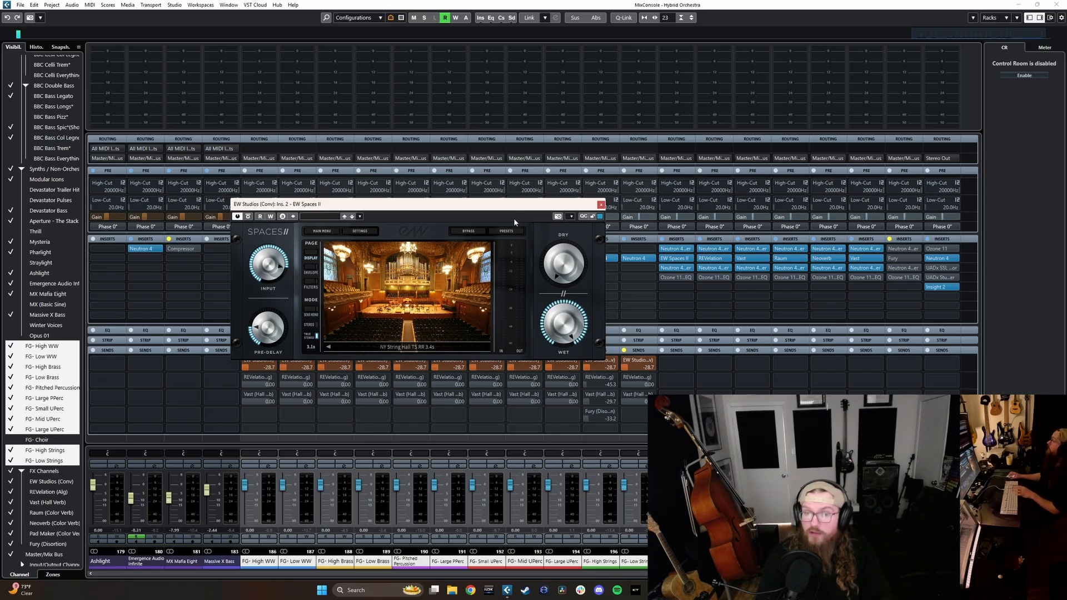
click(601, 205)
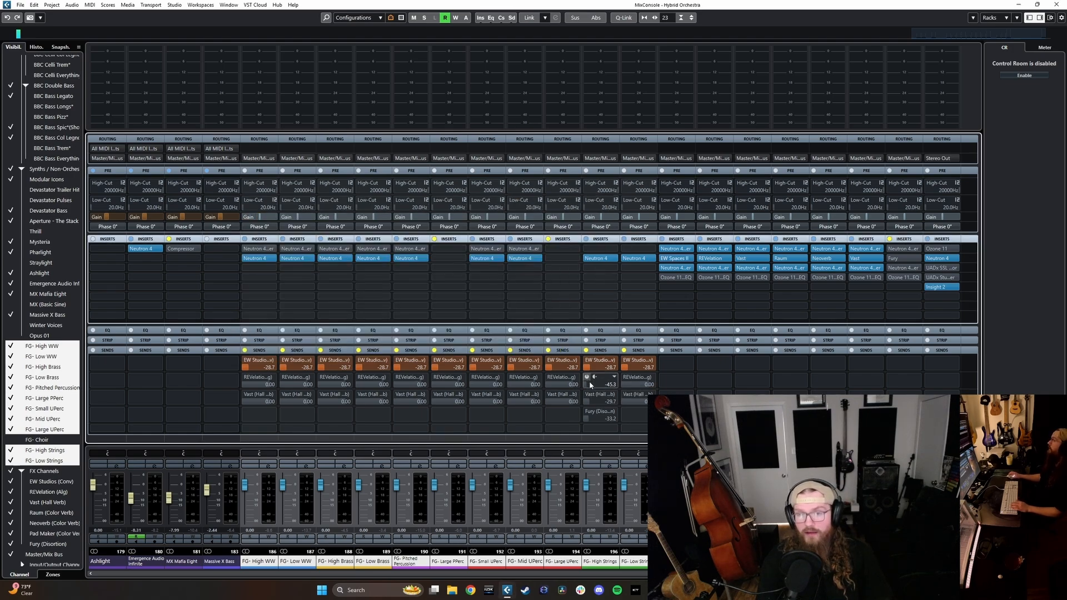
- View the REVelation settings on the REVelation (Alg) channel and close the plug-in
click(710, 259)
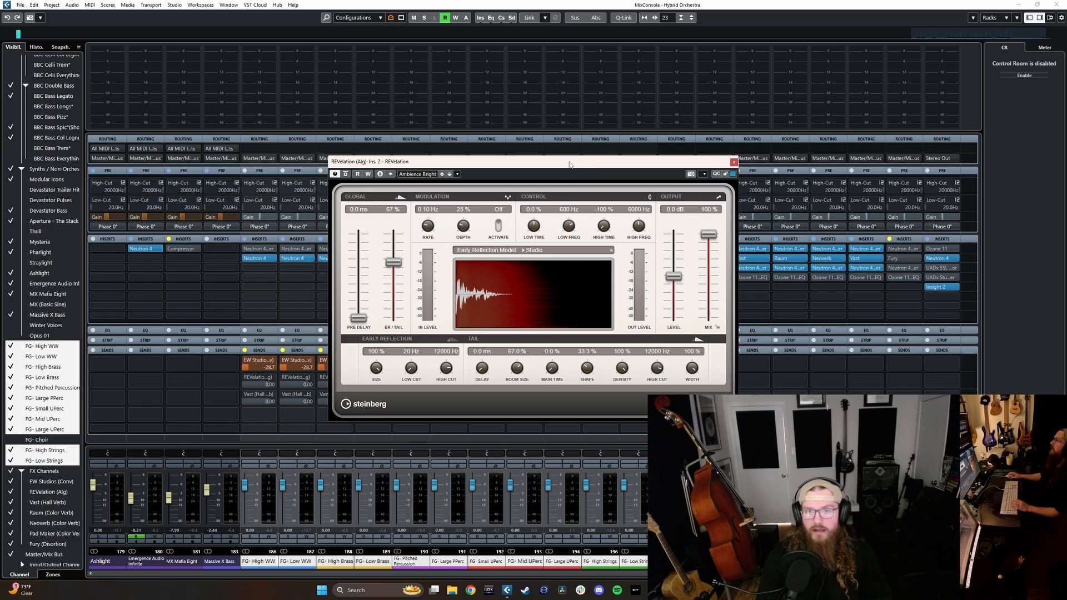
drag(564, 169, 520, 219)
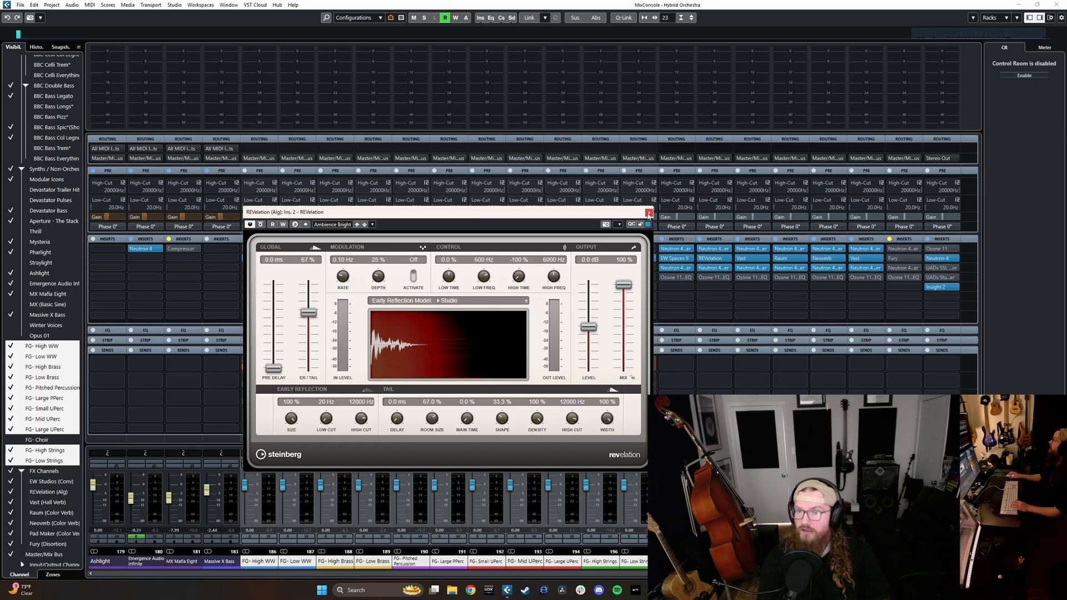
click(649, 213)
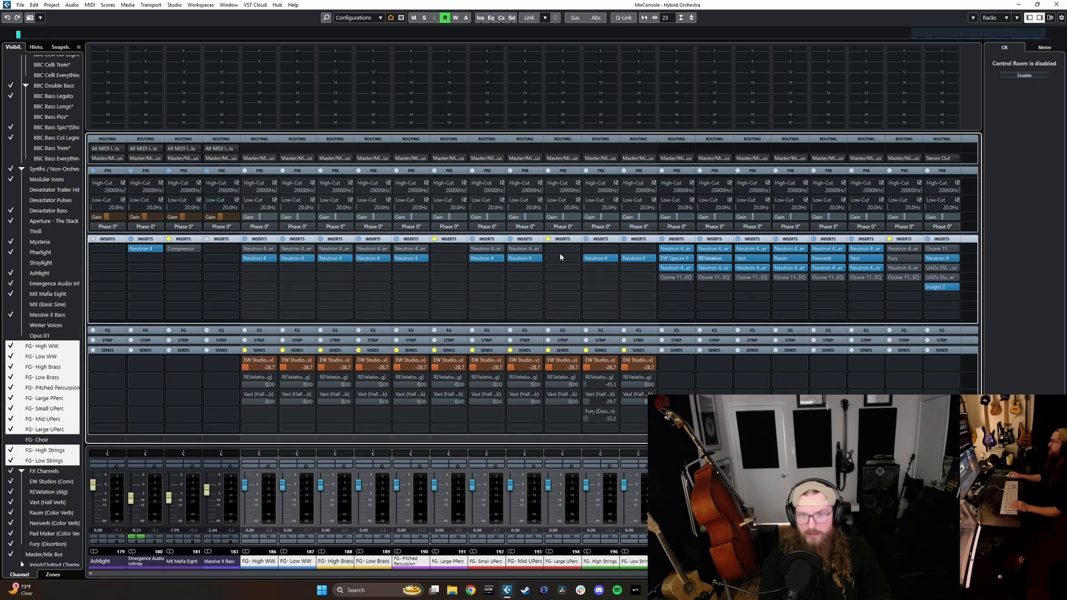
- Select FG- High WW through FG- Low Strings and solo them together
key(s)
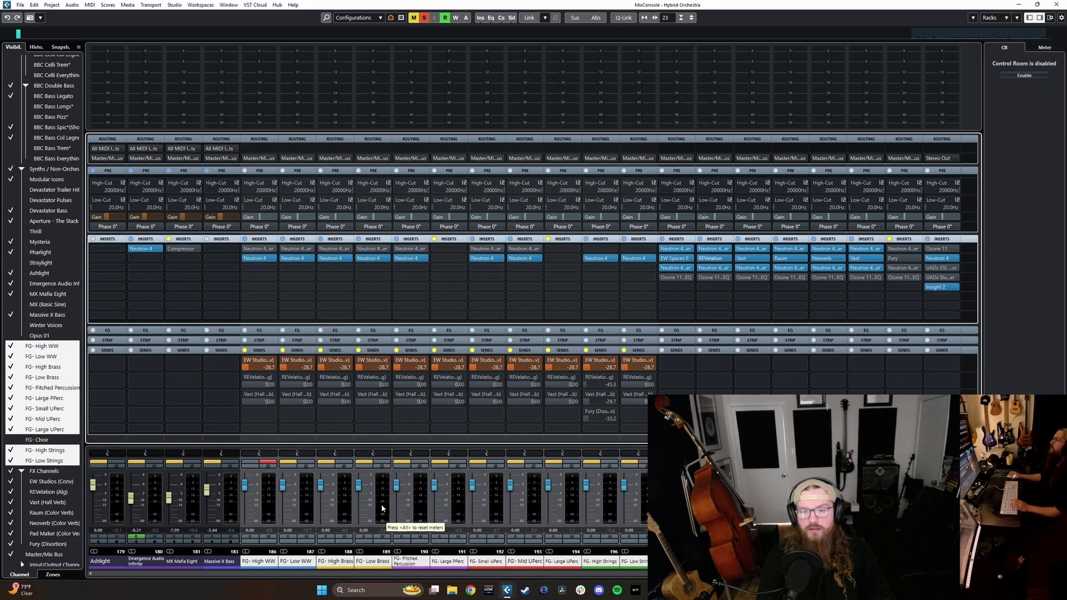
key(s)
click(633, 562)
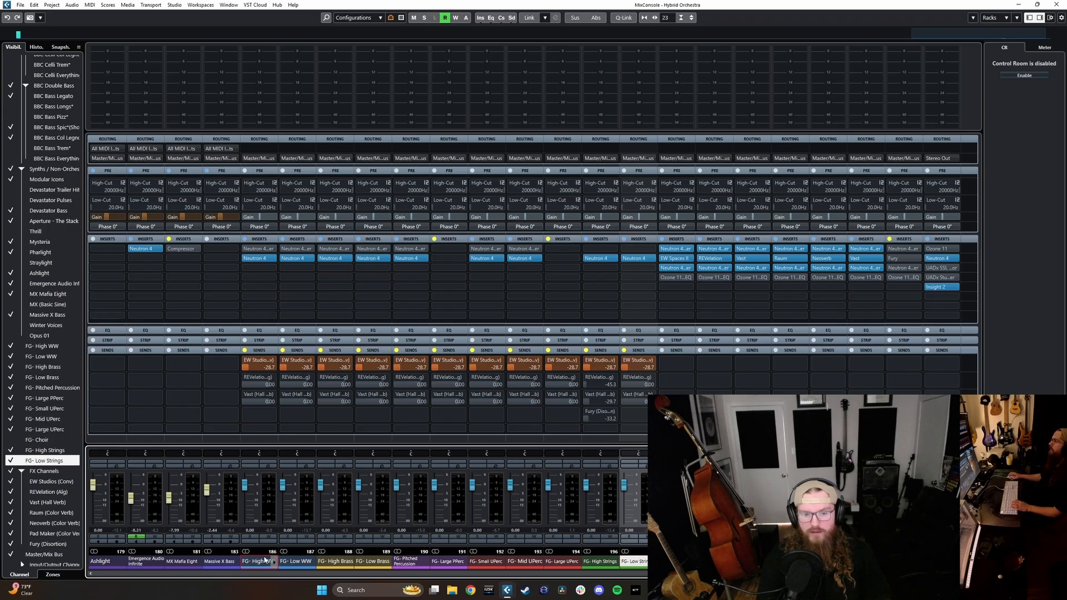
shift+click(266, 562)
key(s)
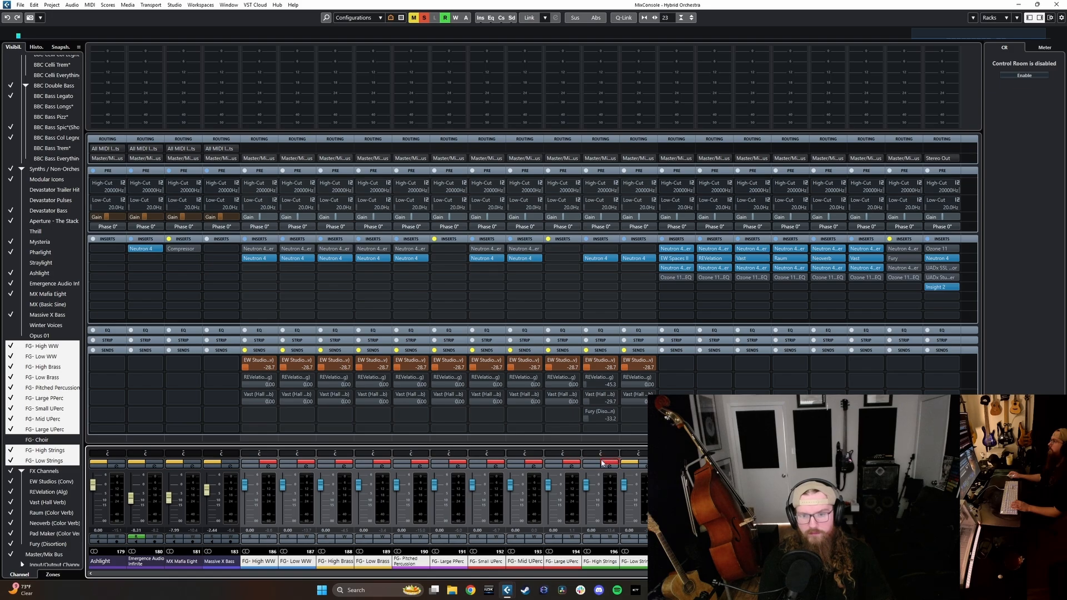
- Play the project from around bar 26 and raise the soloed groups' EW Studios sends to -18.5
click(1020, 5)
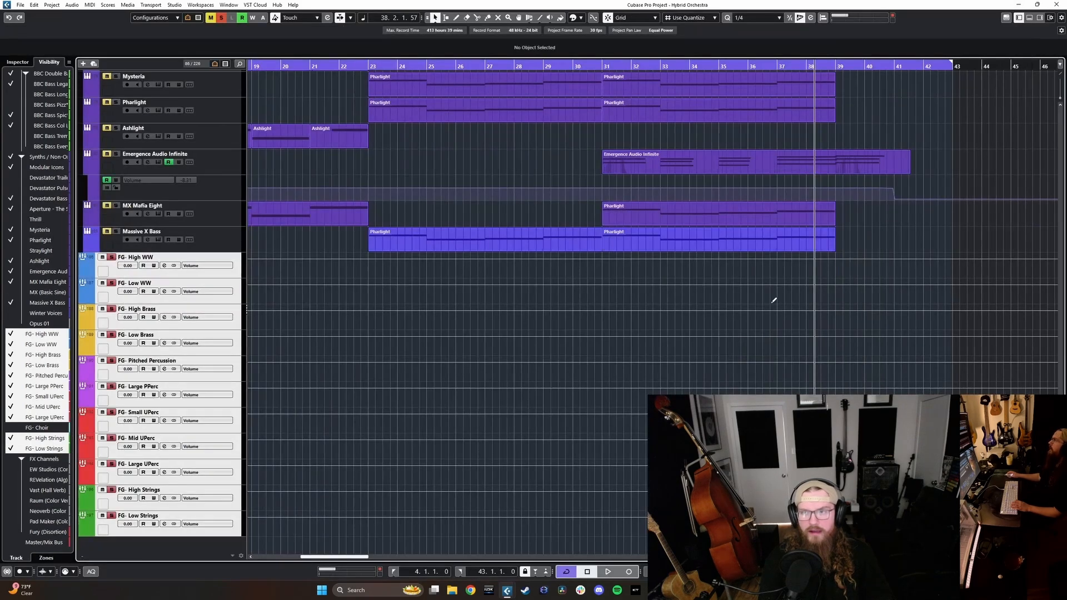
scroll(773, 300, left, 2)
scroll(724, 307, up, 13)
scroll(687, 329, down, 3)
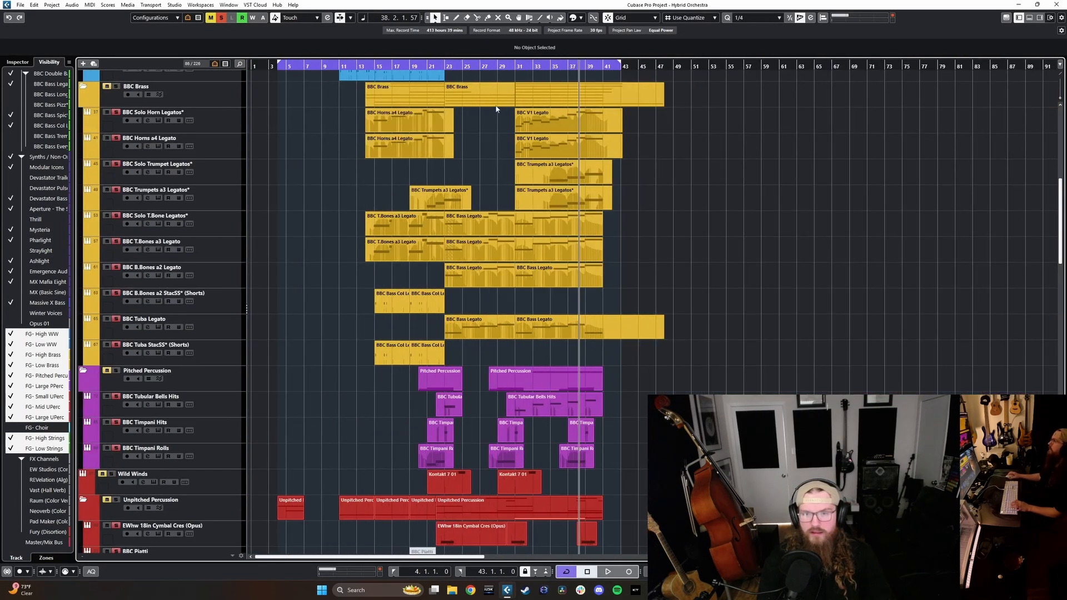
click(475, 66)
key(F3)
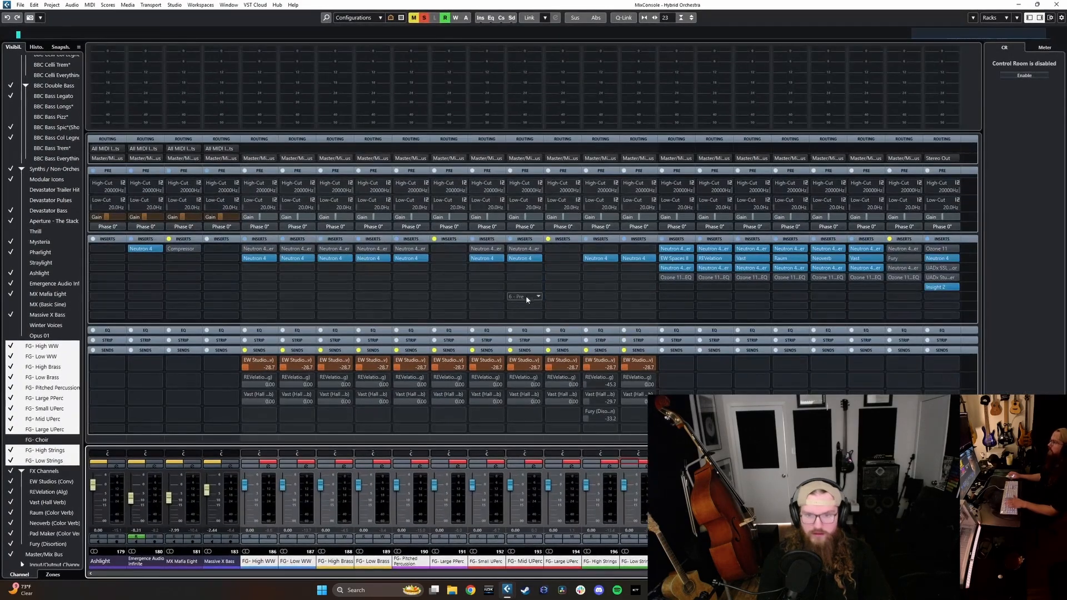
drag(528, 368, 551, 378)
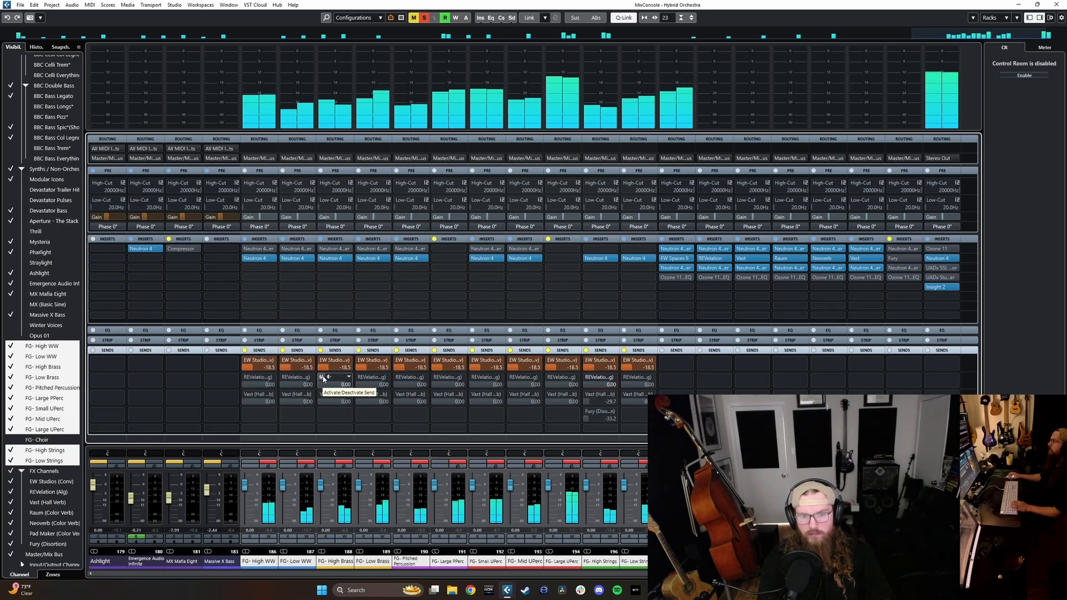
- Activate the selected groups' REVelation sends at -27.5 and raise their EW Studios sends to -16.3
alt+shift+click(363, 385)
drag(372, 388, 265, 388)
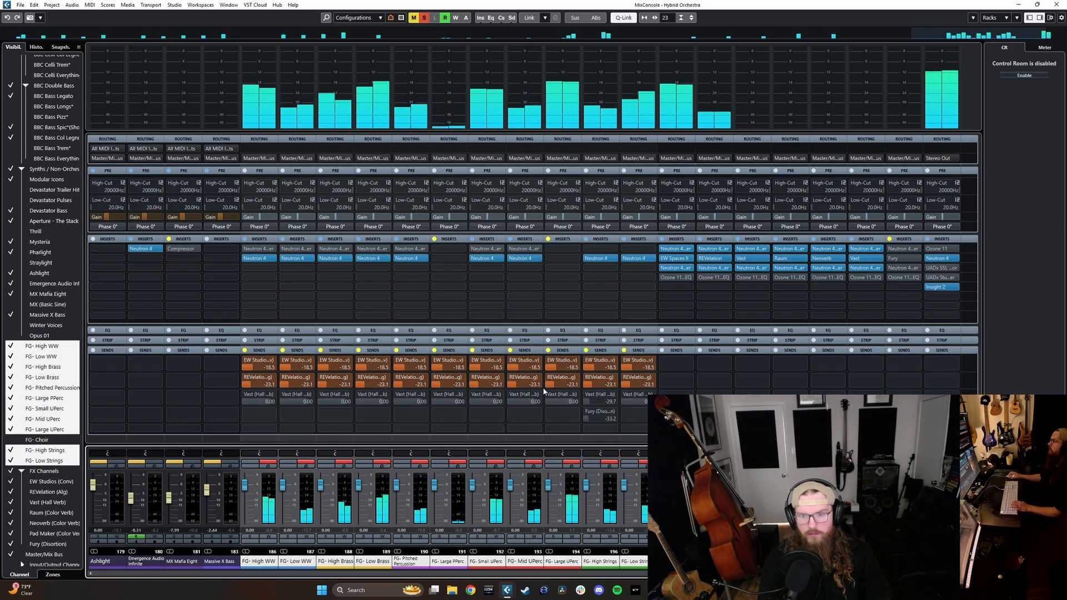
scroll(563, 387, up, 2)
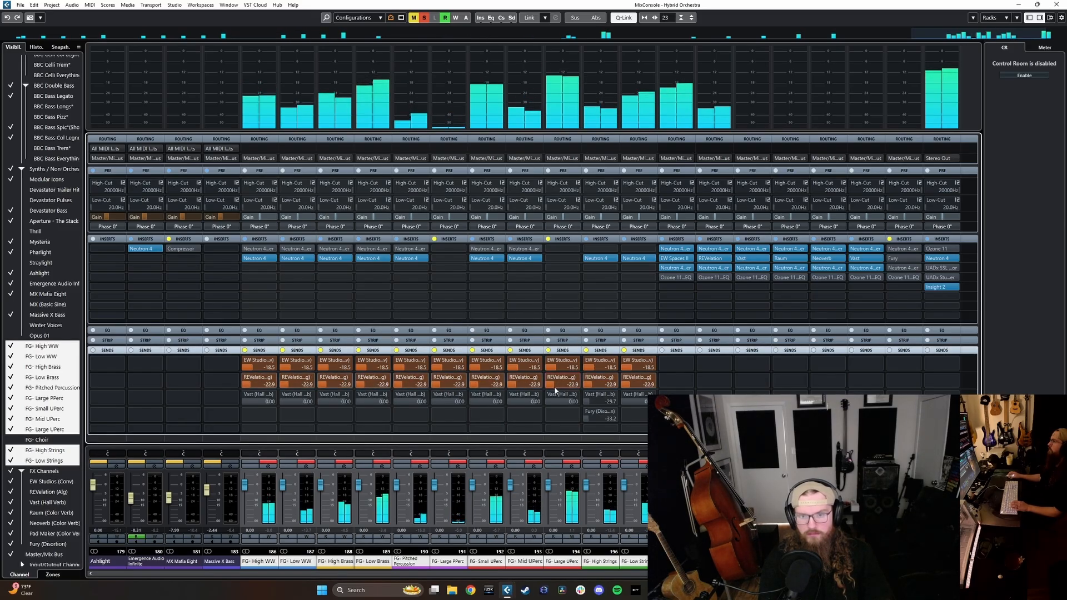
scroll(542, 385, down, 3)
scroll(641, 371, up, 2)
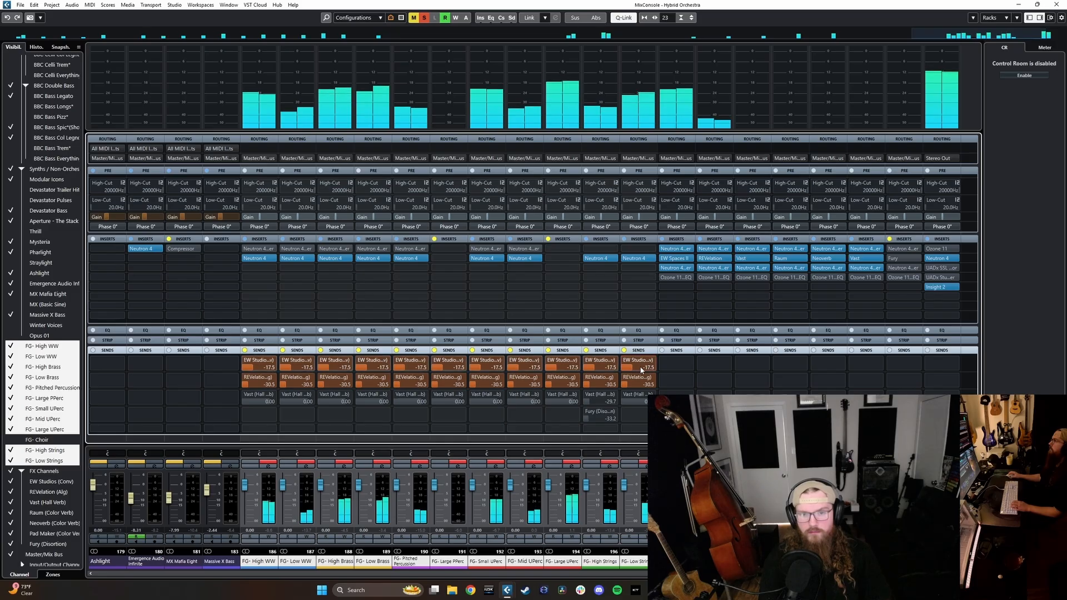
scroll(646, 369, up, 1)
scroll(642, 383, up, 3)
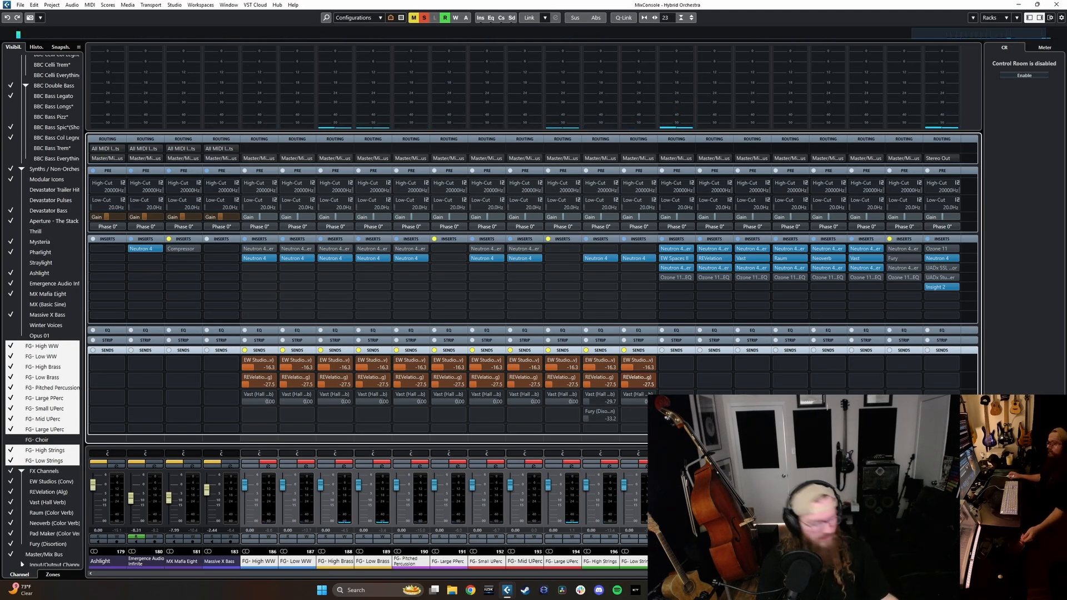
- View the EW Spaces II and REVelation reverb settings on their FX channels and close both plug-ins
click(672, 260)
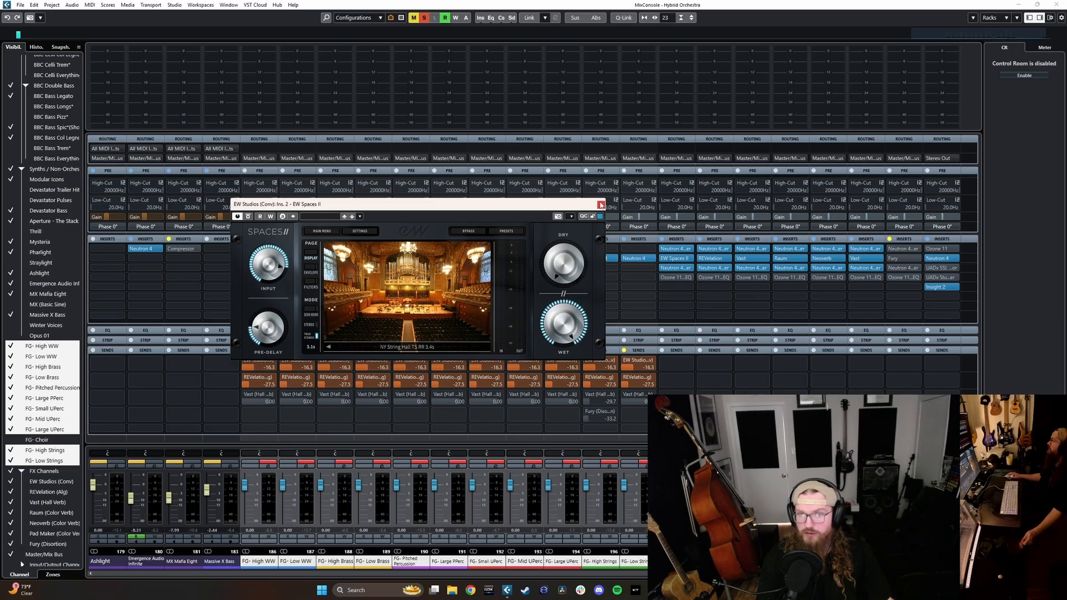
click(601, 204)
click(708, 260)
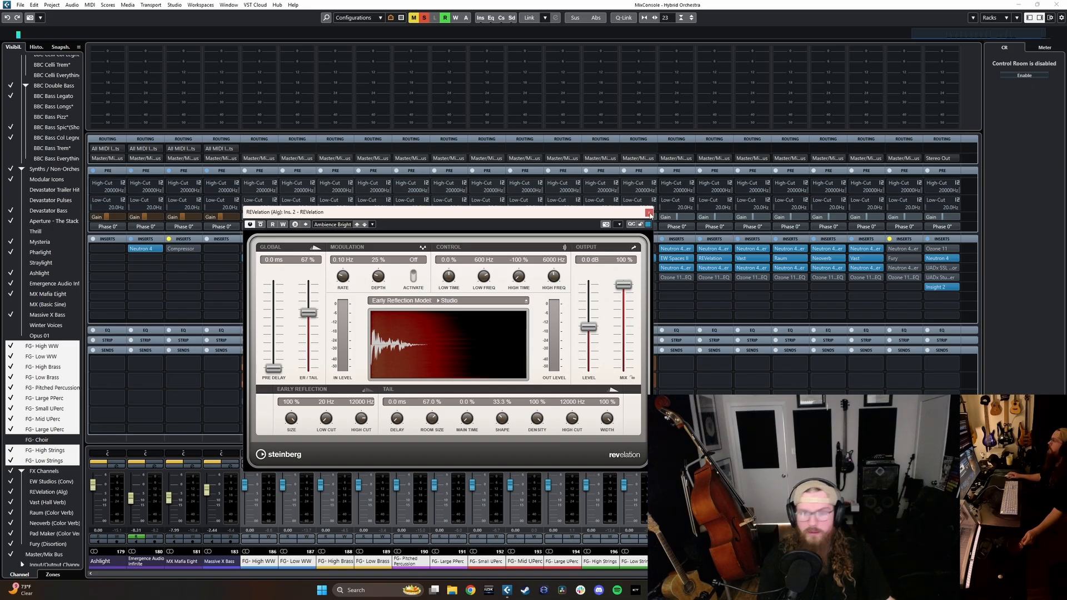
click(649, 213)
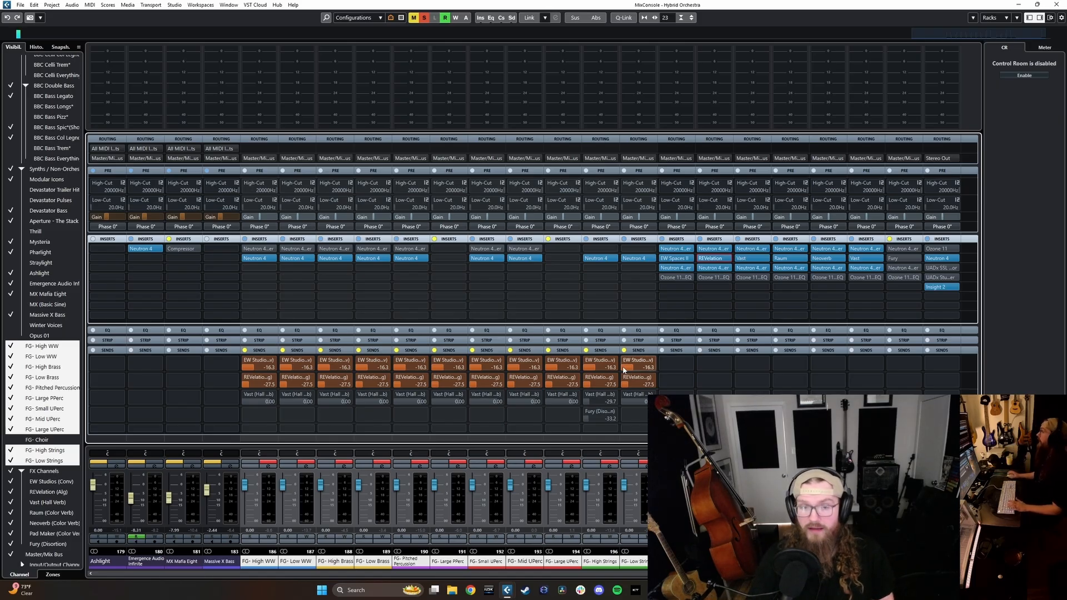
- Return to the project window and start playback of the soloed groups from bar 4
click(1013, 8)
scroll(443, 273, up, 5)
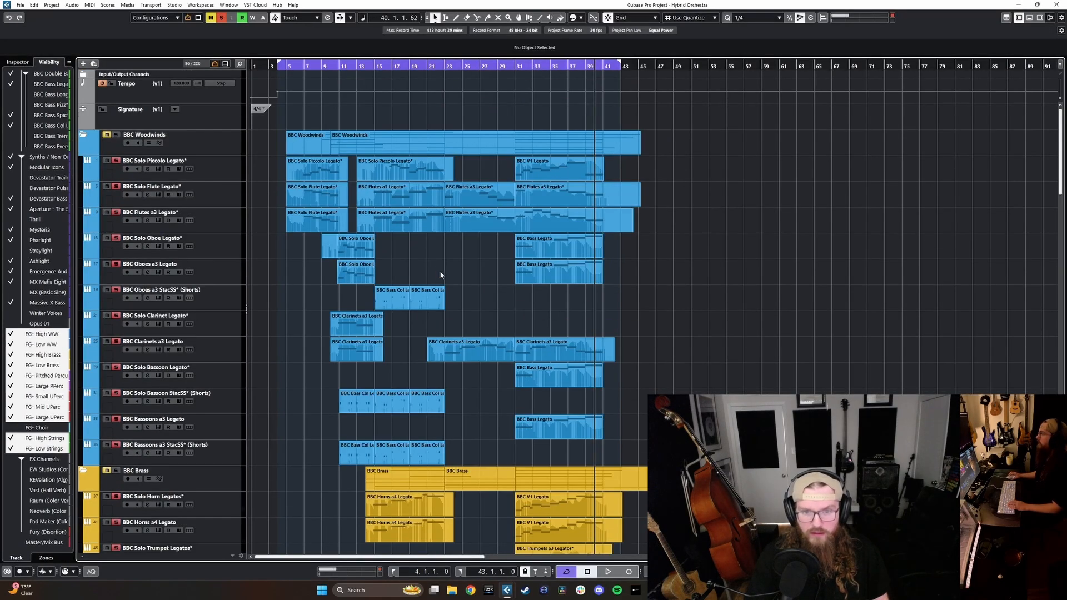
scroll(308, 291, up, 3)
scroll(332, 275, left, 2)
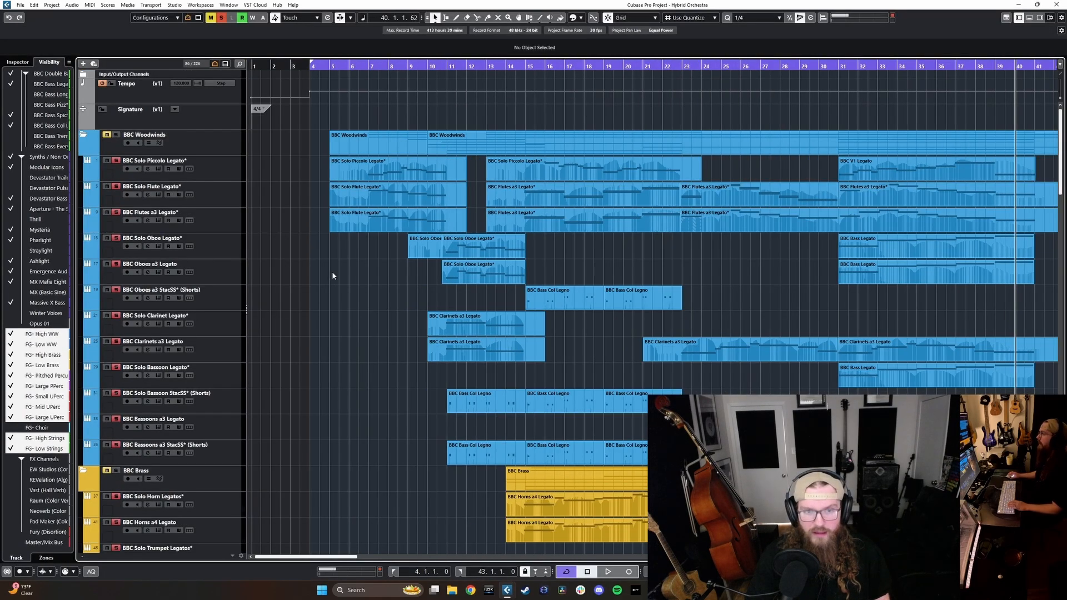
click(309, 67)
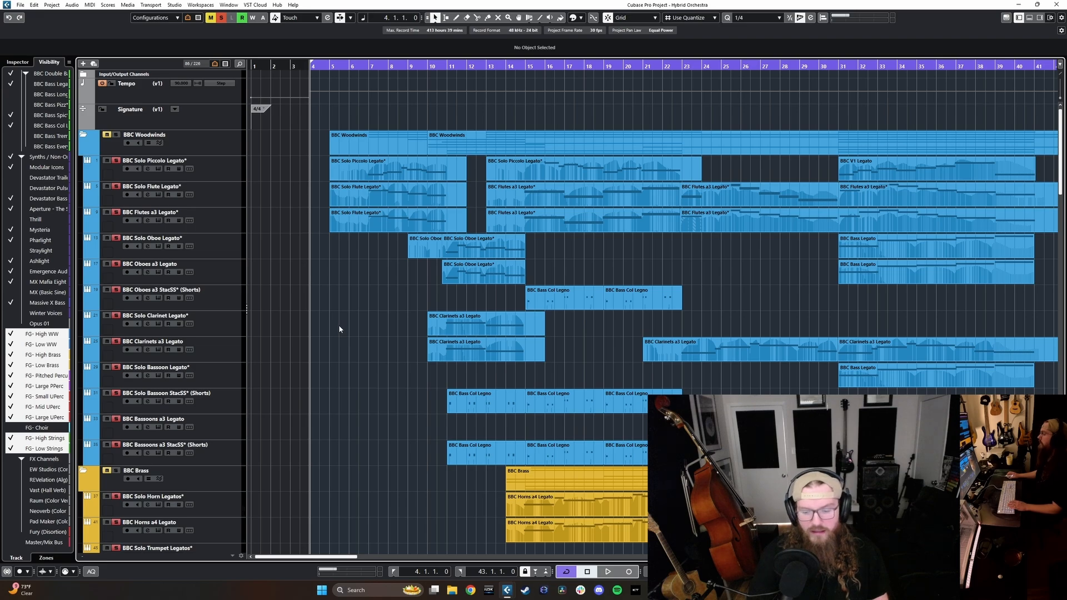
key(space)
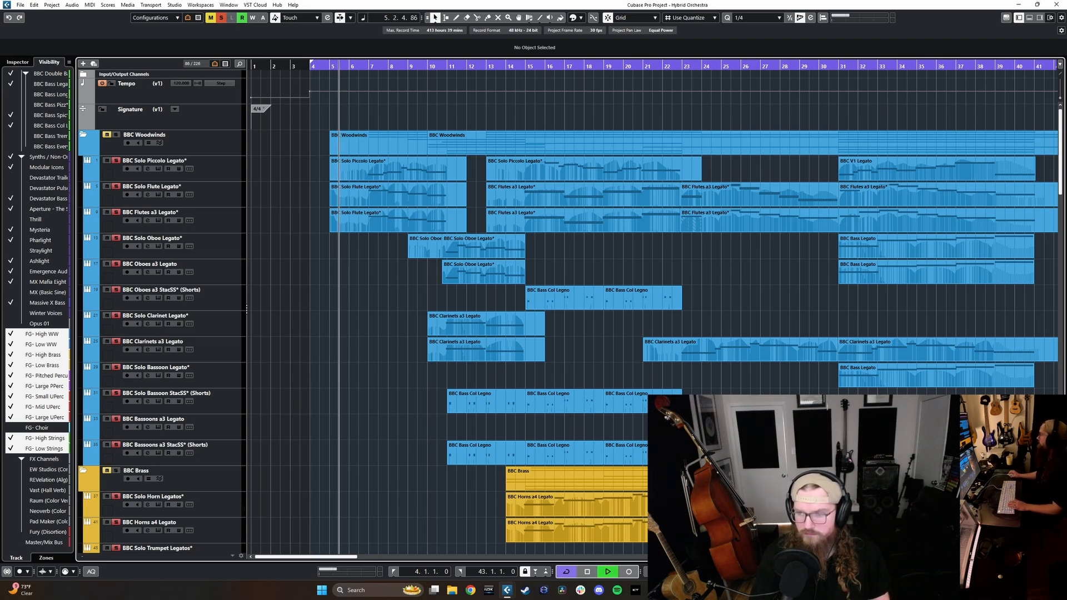
- Check the string tracks during playback, and lower the FG- Mid UPerc fader to -11.4 in the mixer
scroll(391, 351, down, 10)
scroll(368, 359, down, 5)
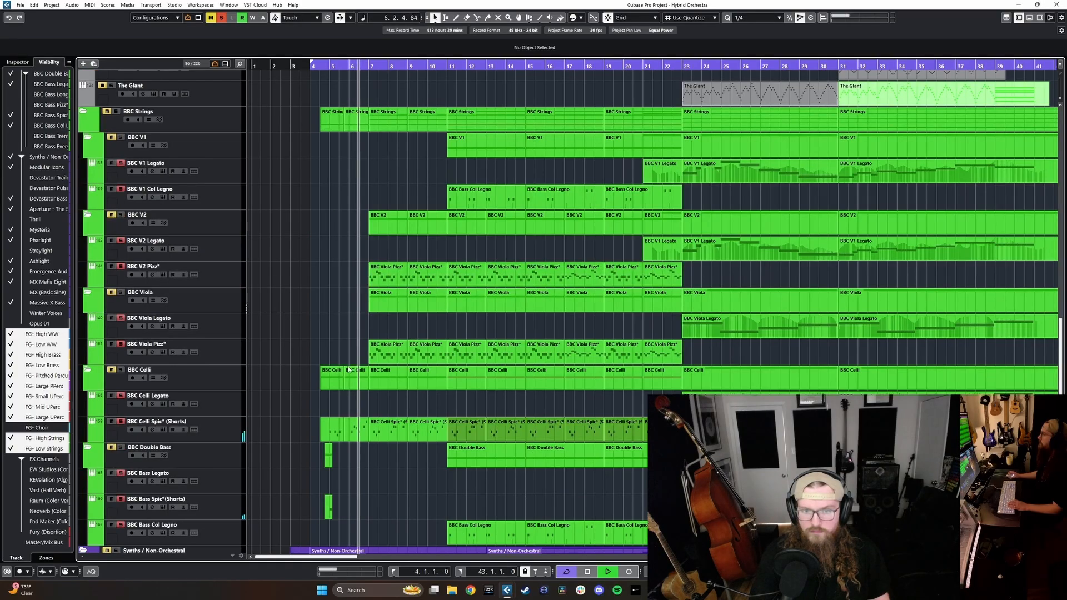
key(h)
key(h)
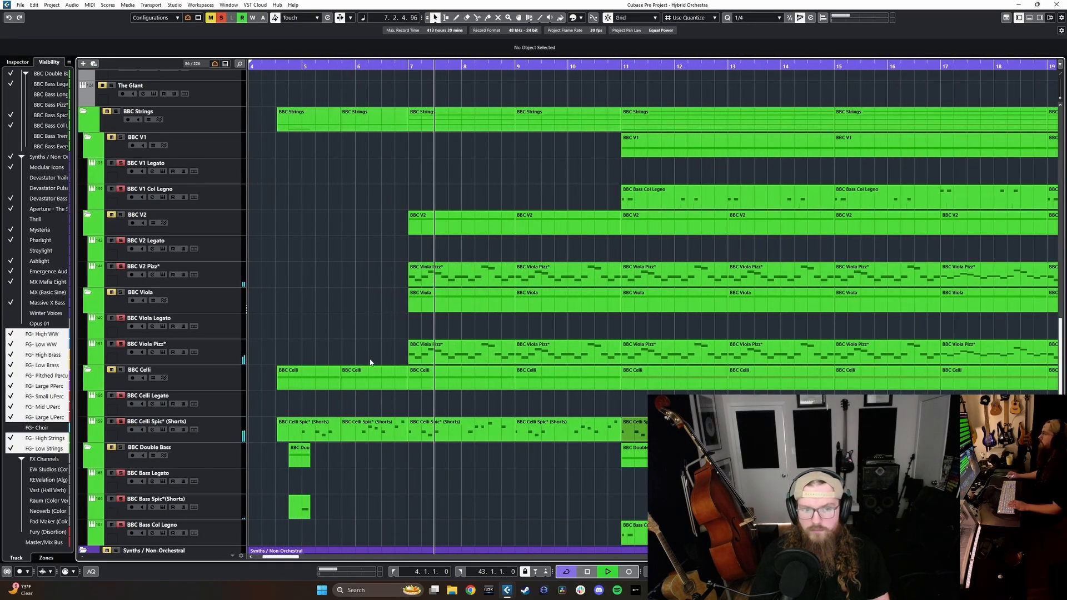
key(F3)
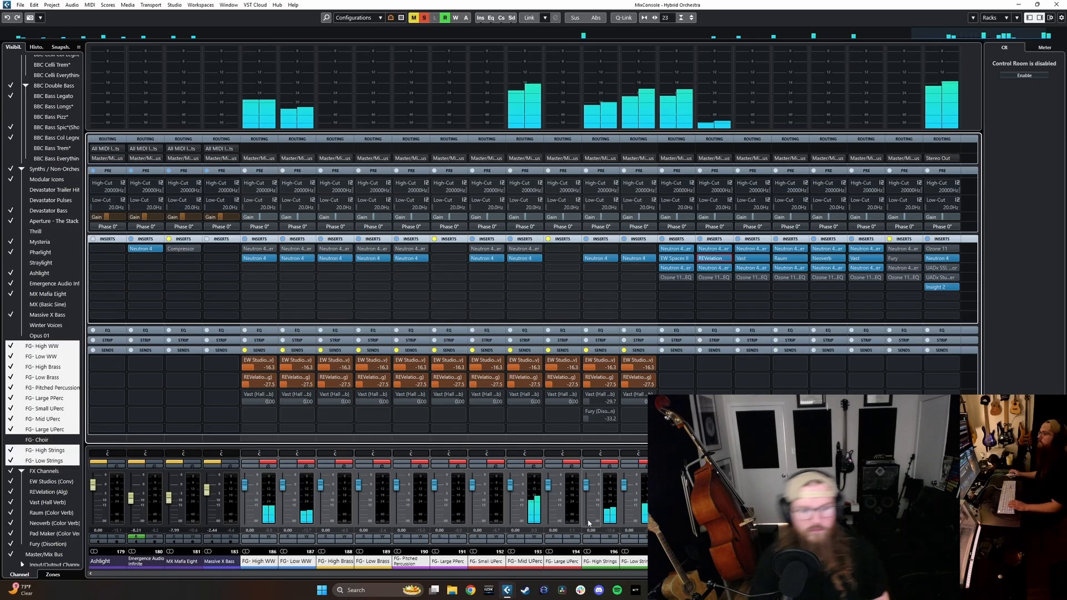
drag(512, 489, 510, 499)
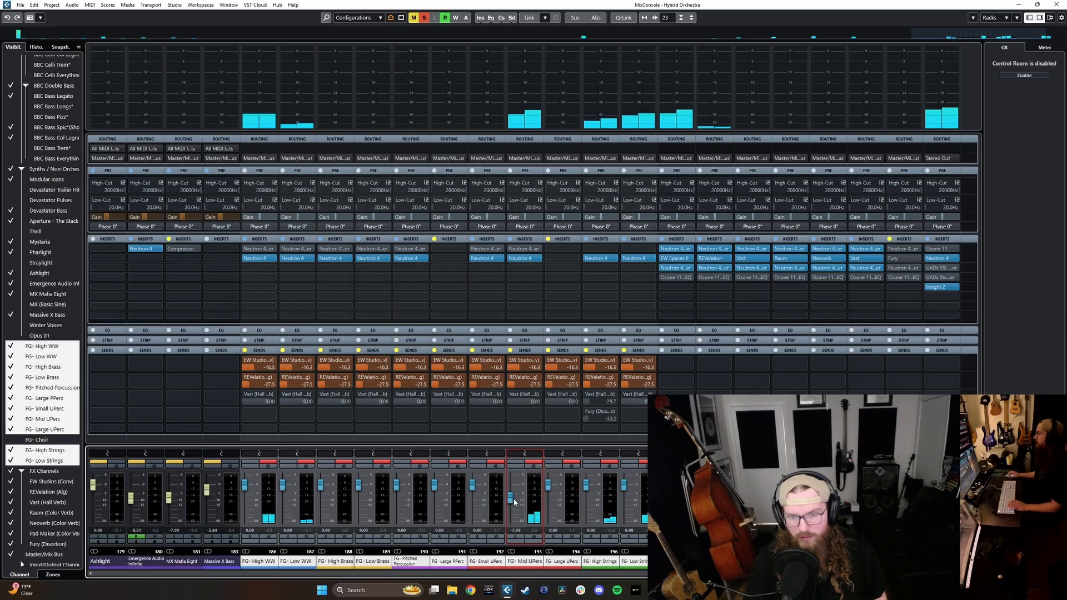
click(1019, 6)
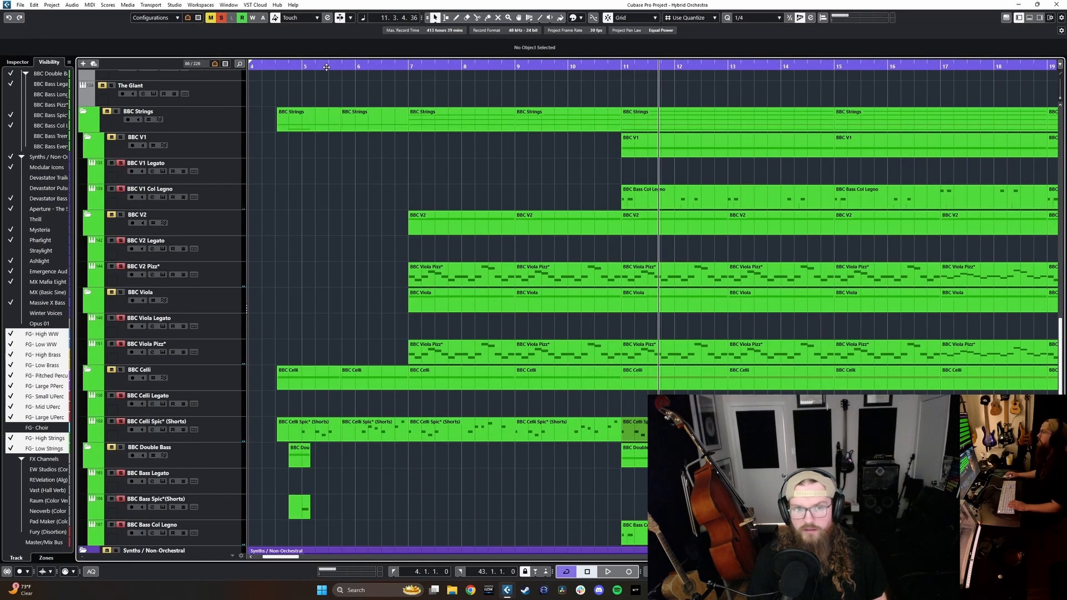
key(F3)
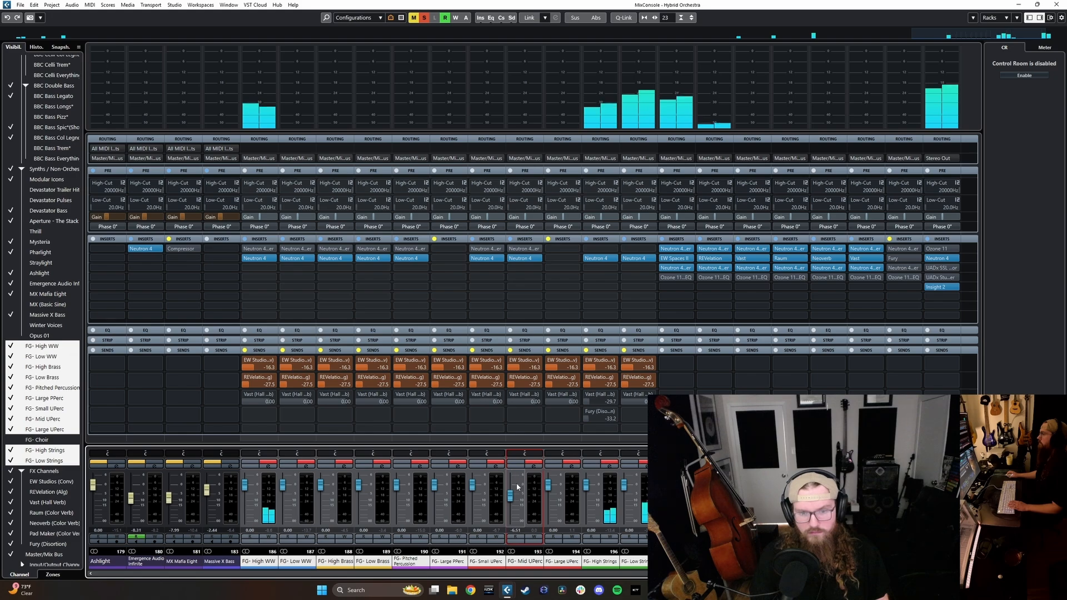
drag(512, 501, 512, 507)
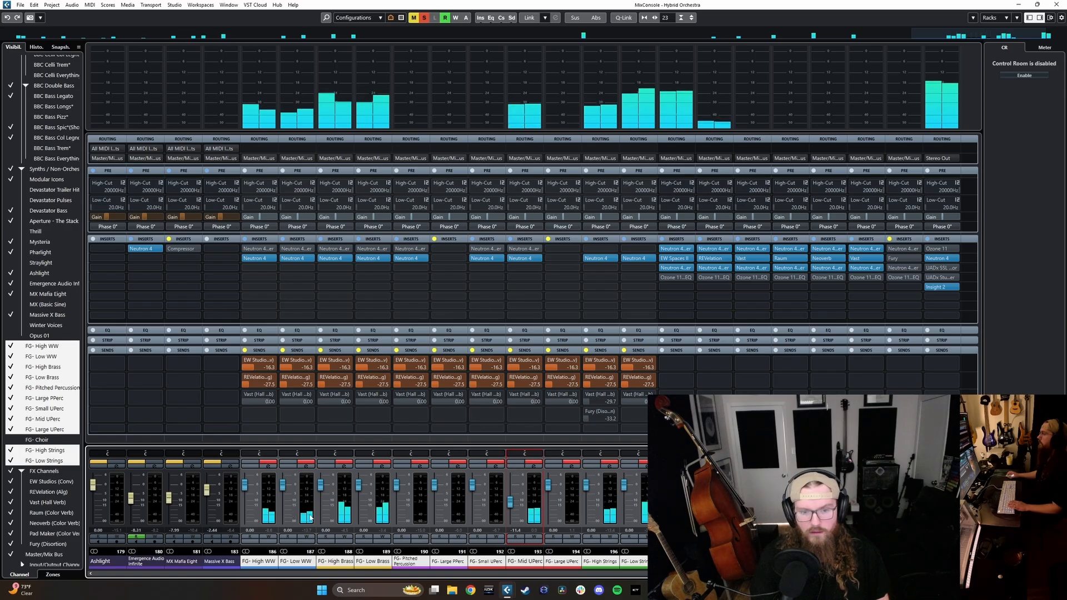
- Lower the FG- Low Brass fader to -2.21 while playing the project again from bar 14
click(373, 562)
click(334, 563)
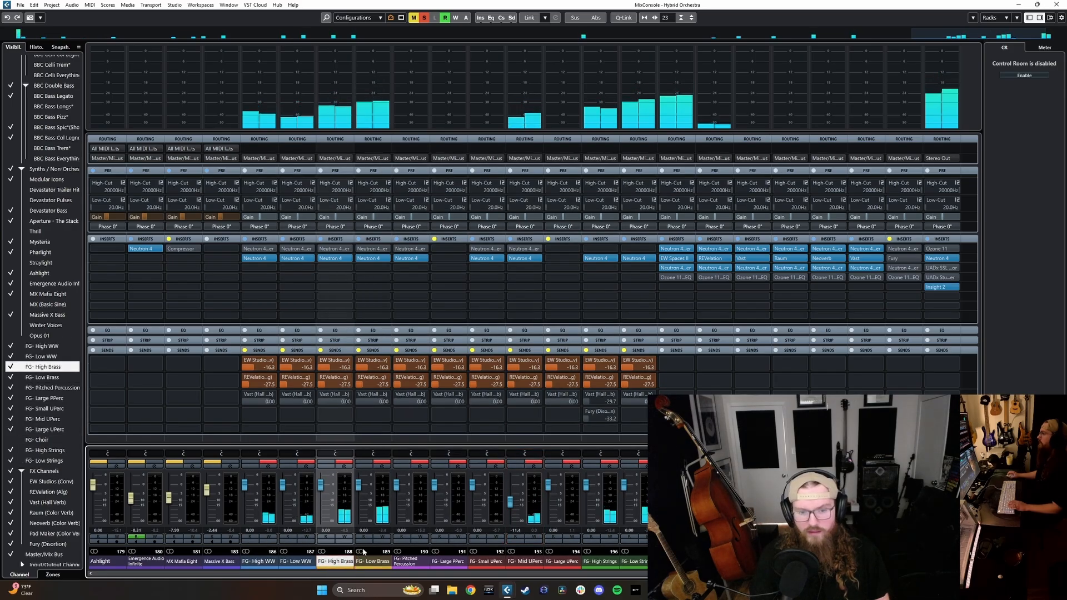
shift+click(371, 562)
drag(360, 486, 361, 495)
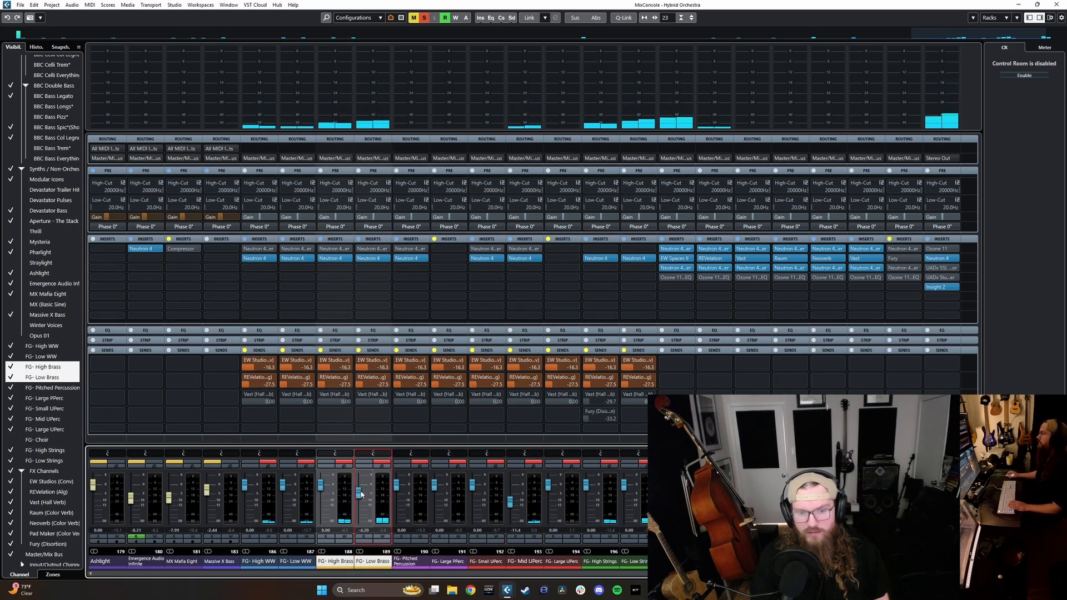
click(1019, 4)
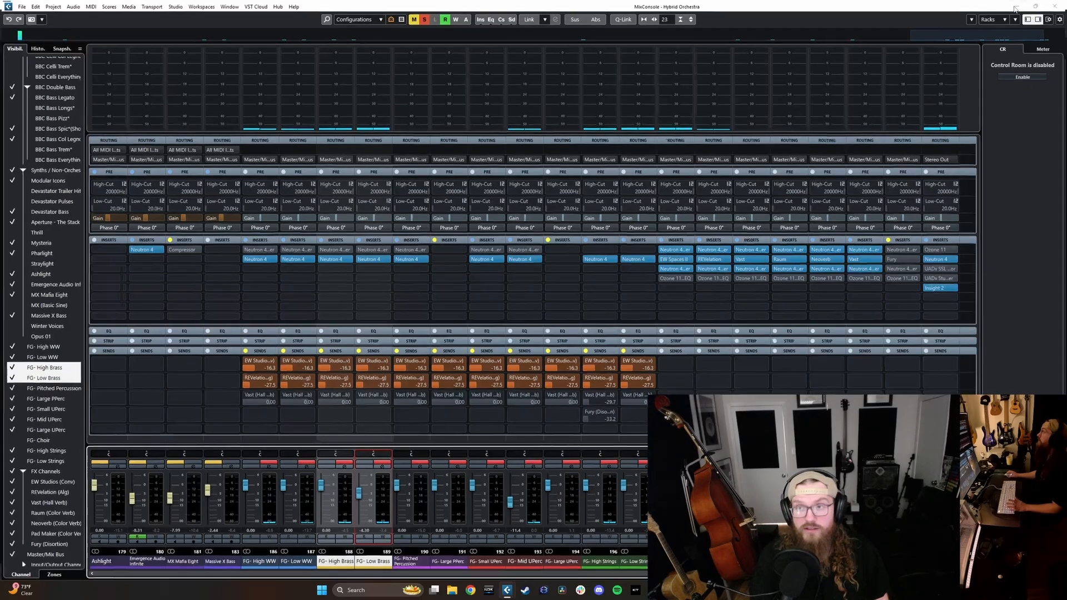
scroll(755, 179, down, 3)
scroll(755, 179, up, 5)
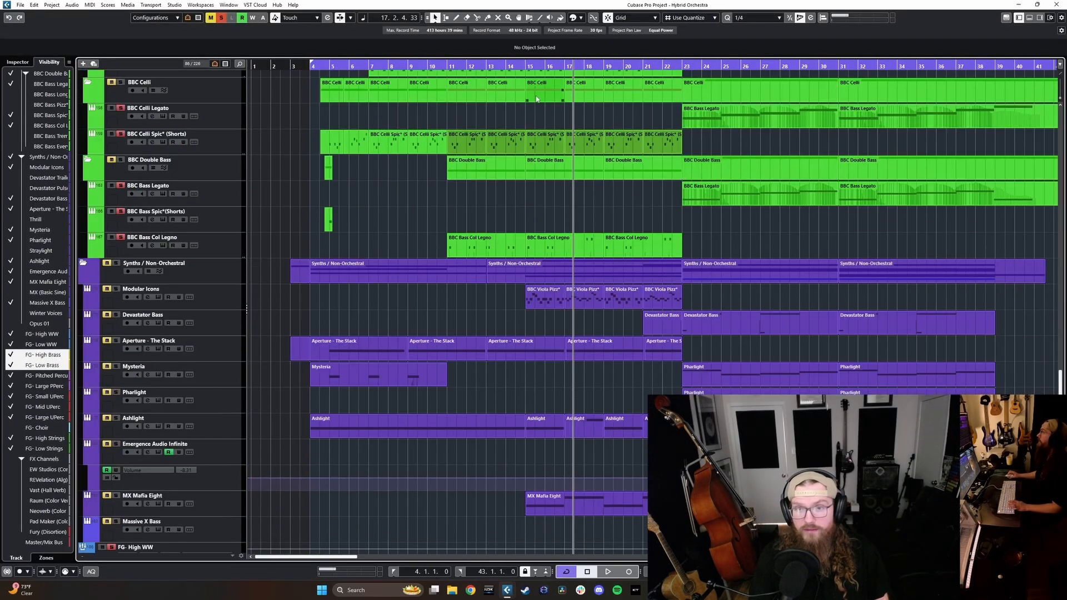
click(507, 66)
key(space)
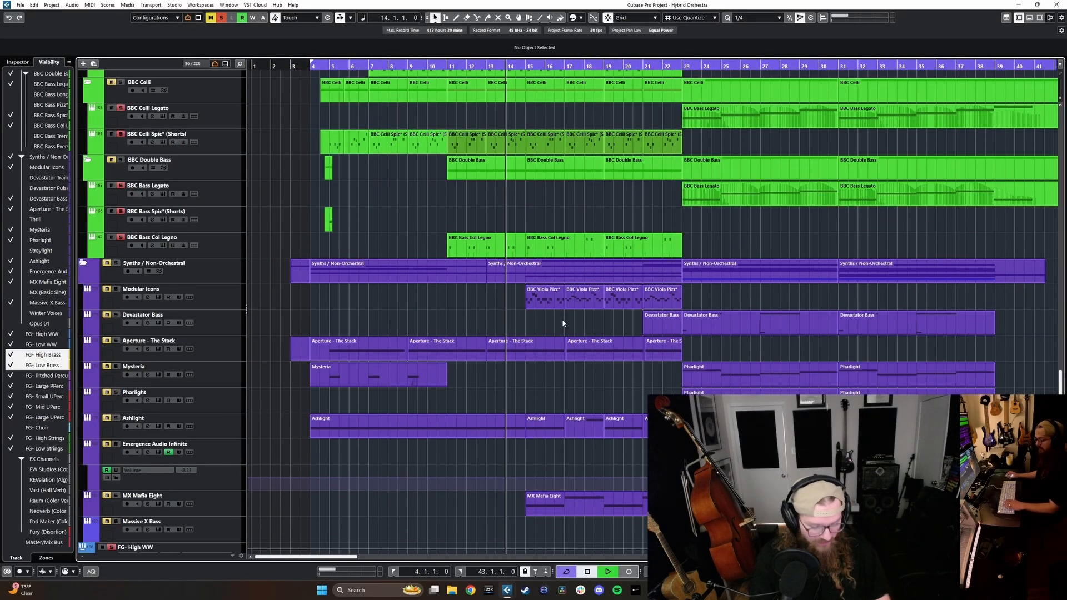
key(F3)
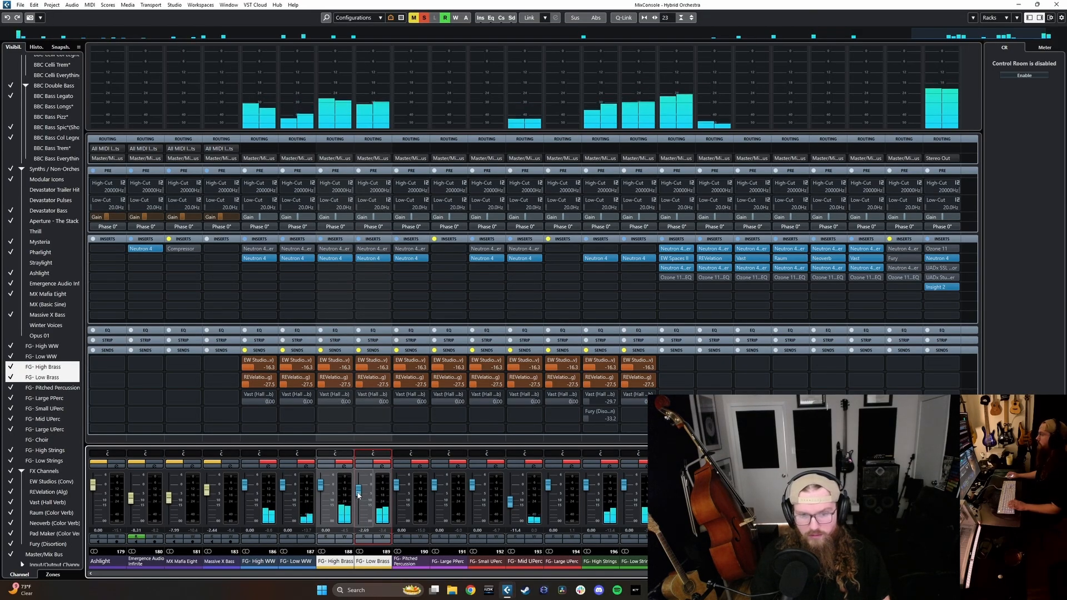
drag(358, 496, 358, 494)
- Raise the pre-gain of FG- High Strings and slightly lower the FG- Small UPerc fader during playback
click(259, 561)
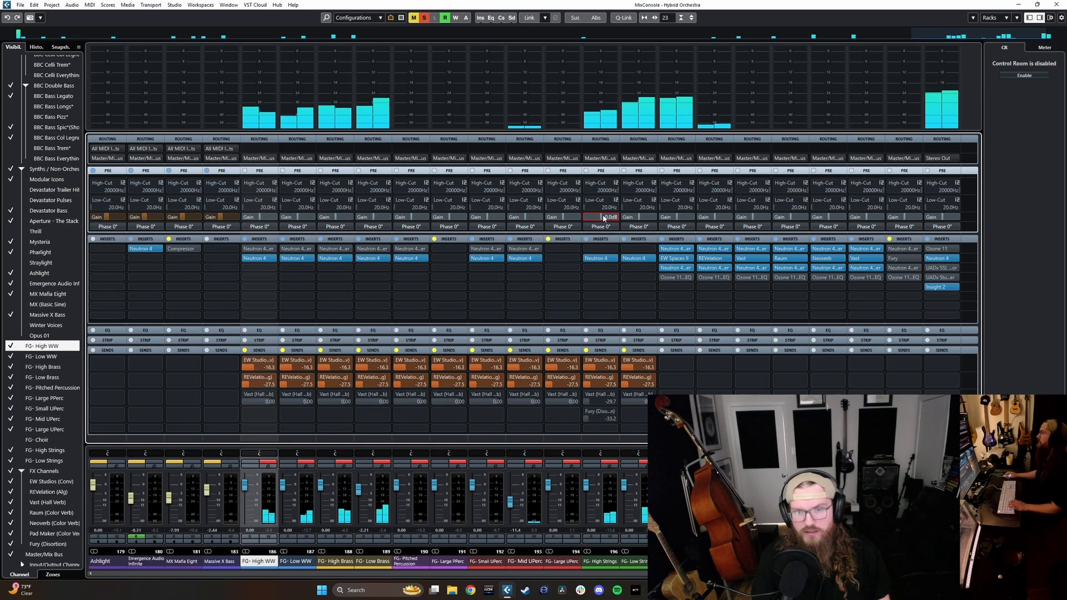
drag(602, 218, 606, 219)
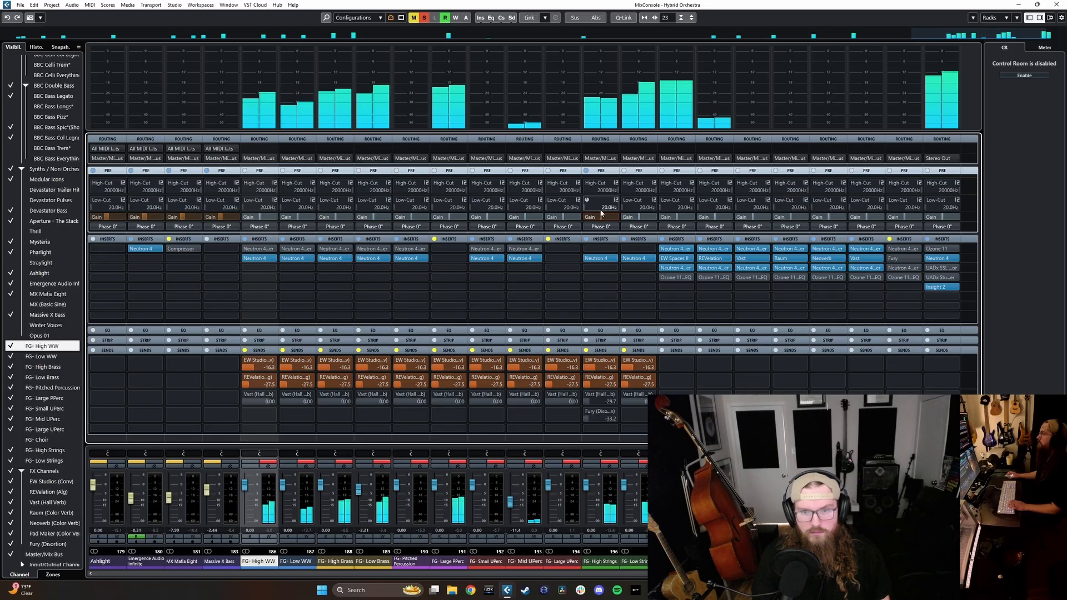
drag(605, 218, 610, 219)
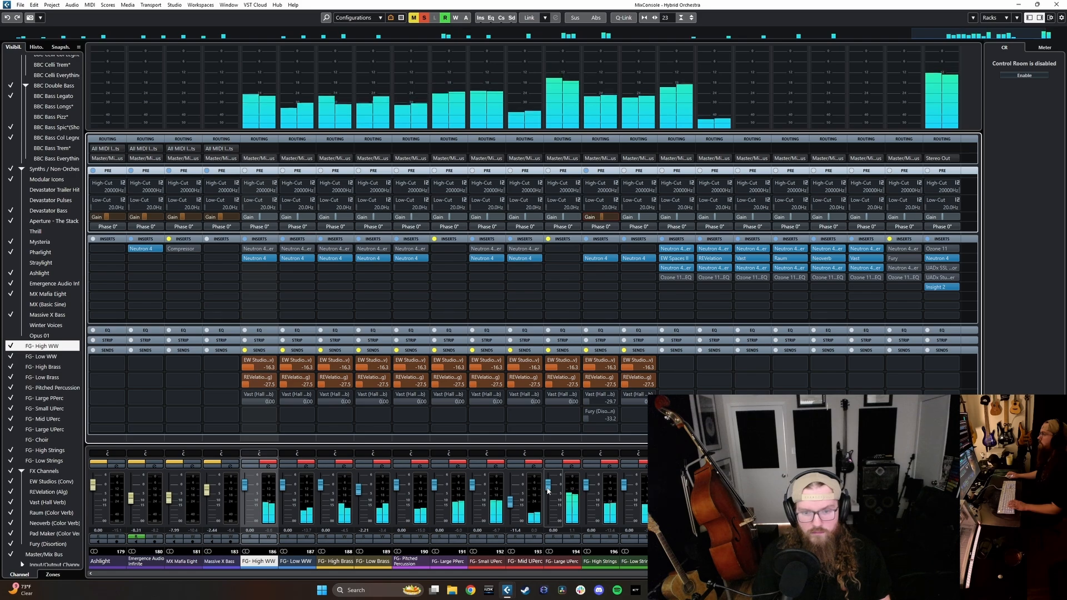
drag(469, 487, 470, 496)
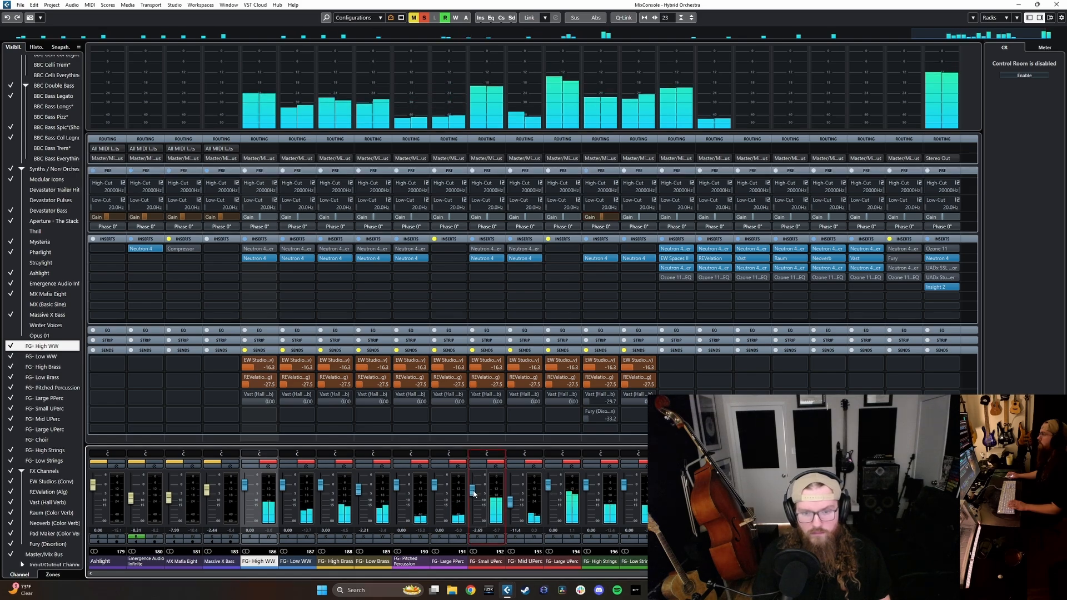
- Set the output routing of the RVK-808 01 channel to the Master/Mix Bus
click(489, 562)
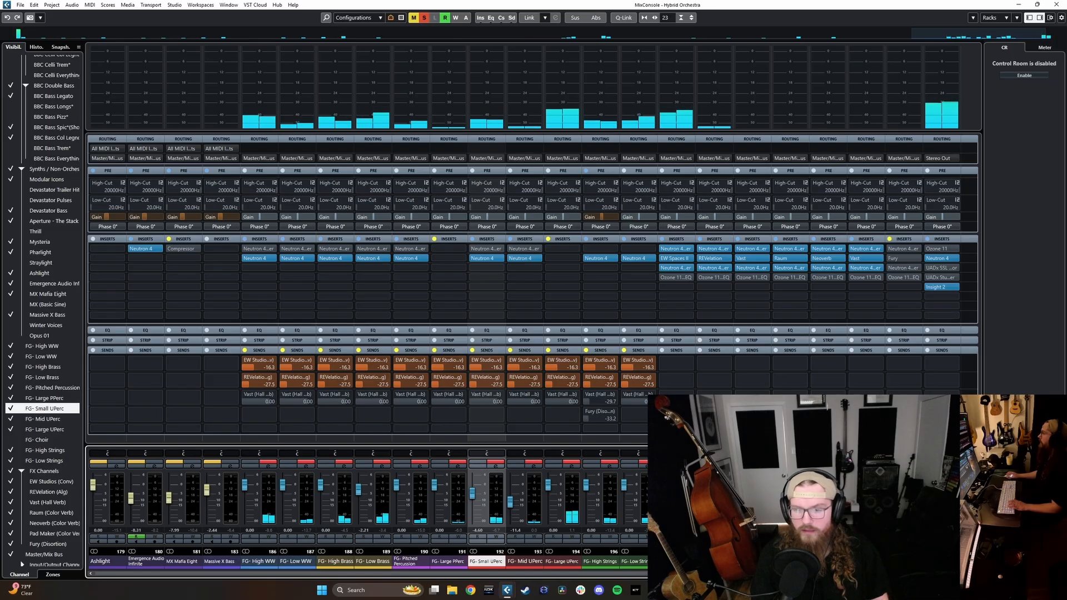
drag(720, 574, 448, 573)
click(414, 562)
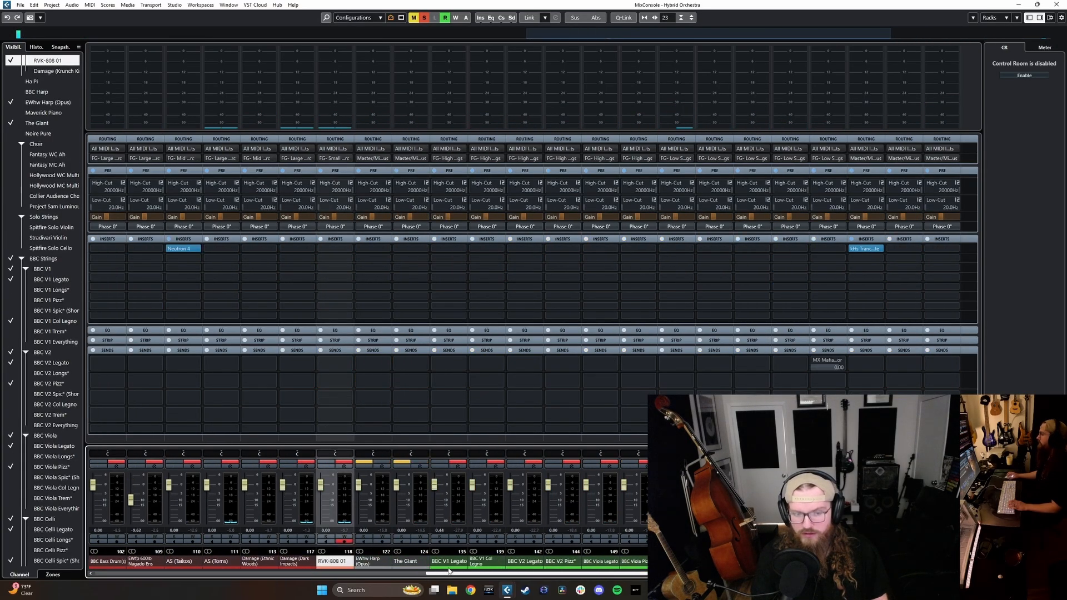
click(336, 158)
click(367, 329)
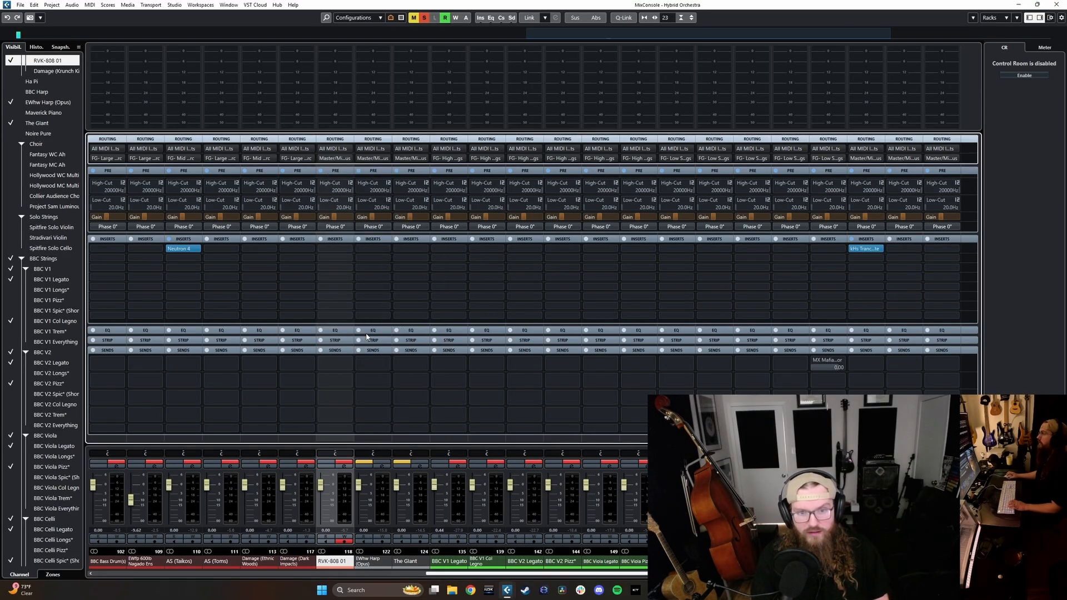
- Select all FG group channels from FG- High WW through FG- Low Strings and toggle playback
drag(450, 574, 694, 574)
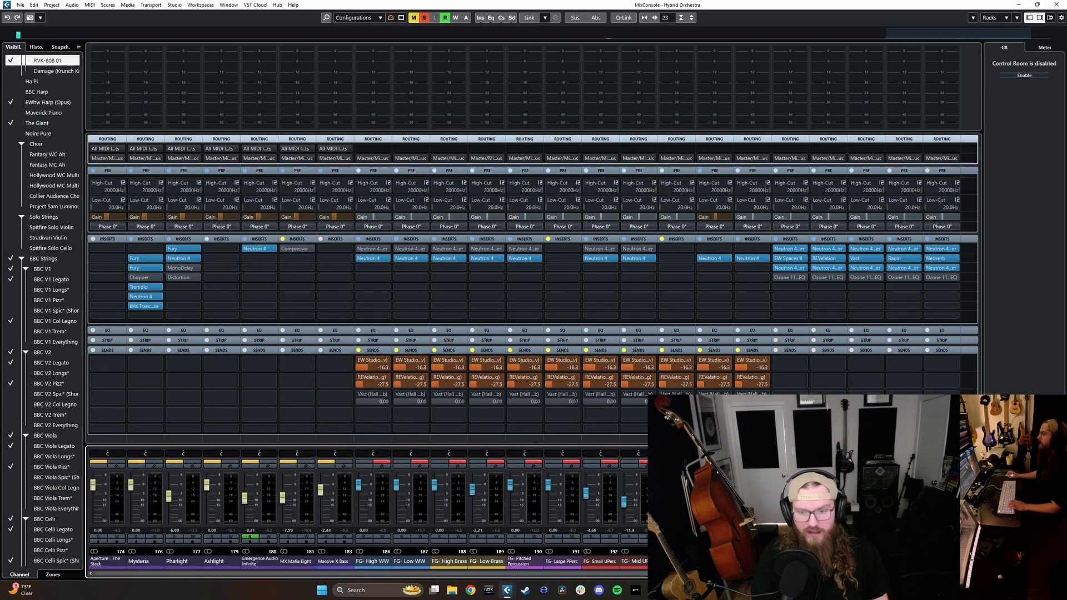
click(372, 563)
shift+click(752, 562)
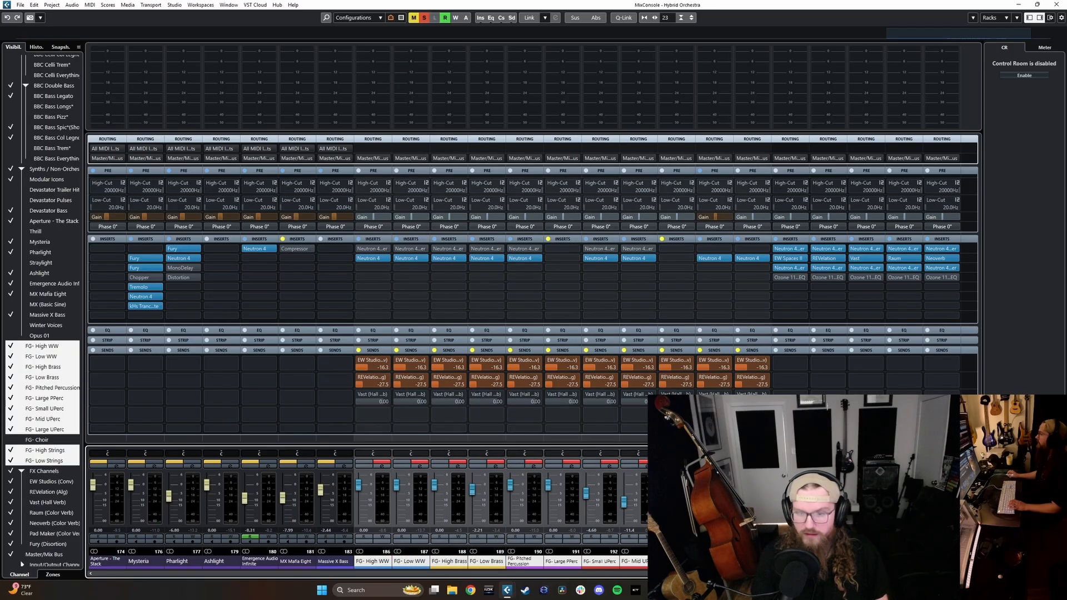
key(space)
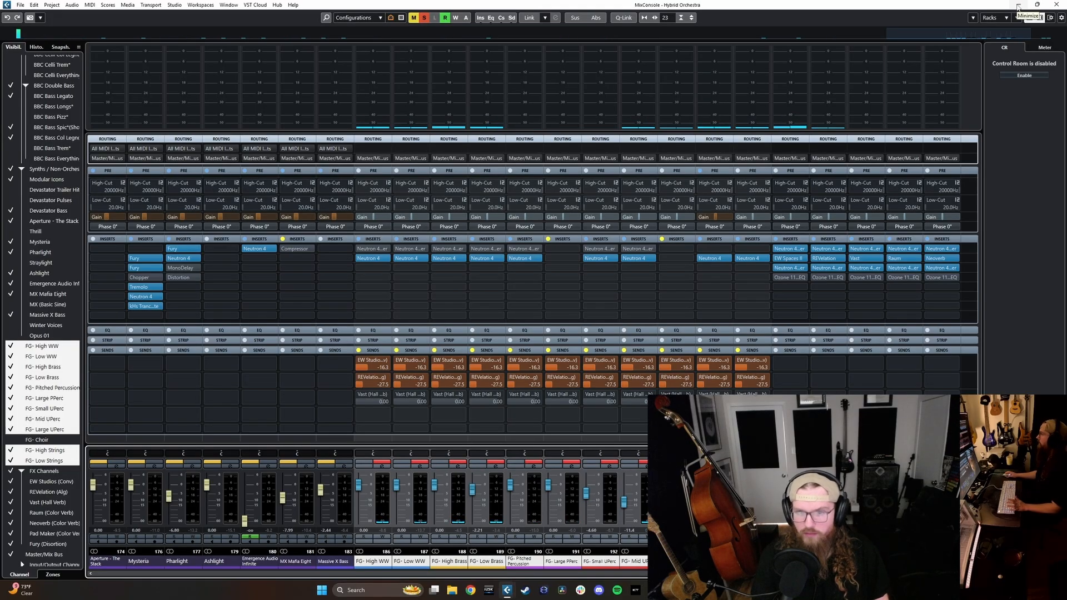
- Look over the group tracks in the project window, and clear all mute and solo states in the mixer
click(1019, 6)
scroll(547, 315, down, 10)
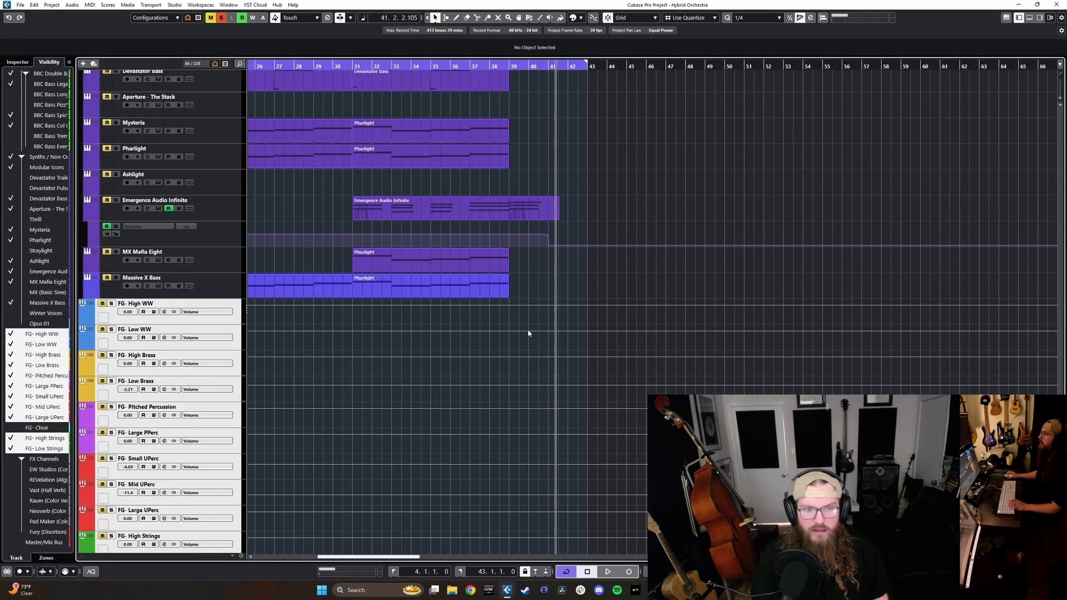
key(F3)
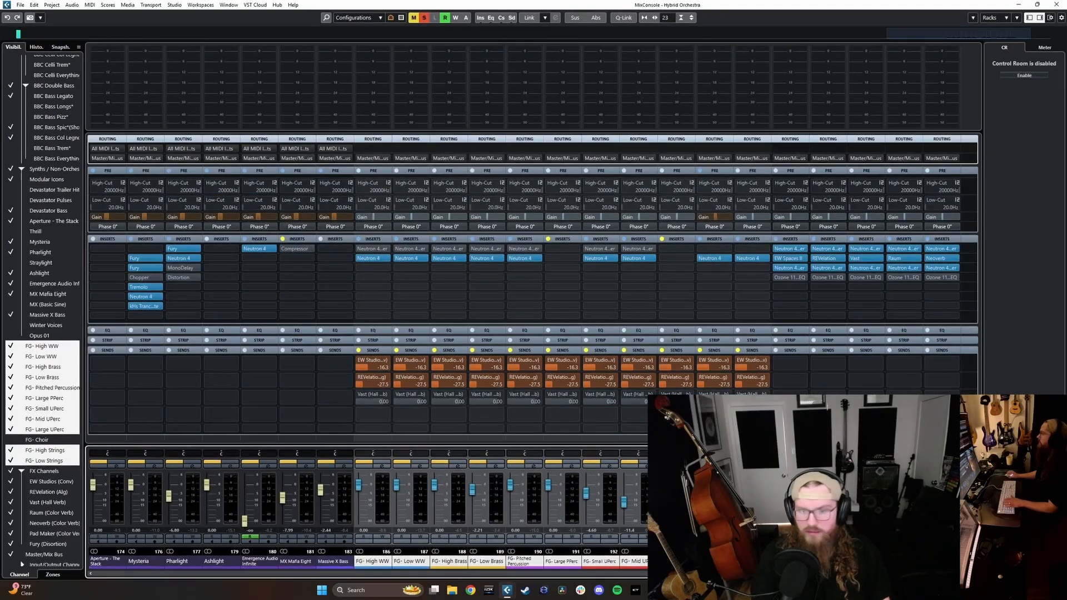
mouse_move(911, 573)
mouse_down()
mouse_move(945, 573)
mouse_move(728, 574)
mouse_move(892, 573)
mouse_up()
click(425, 18)
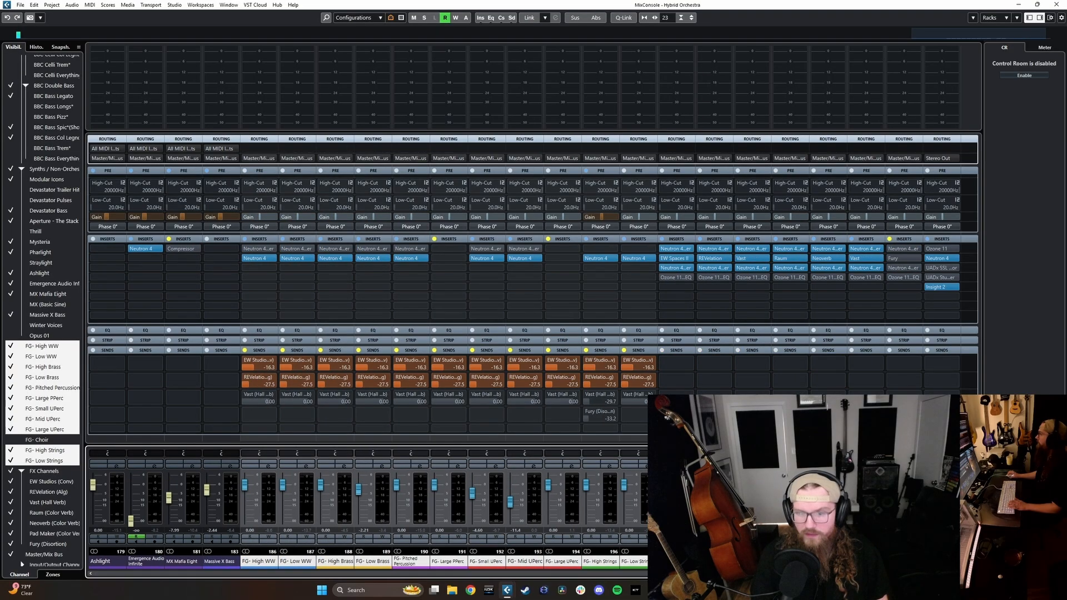
- Return to the first tracks in the project window and place the playhead in bar 6
click(1019, 5)
scroll(440, 272, left, 5)
scroll(454, 268, down, 2)
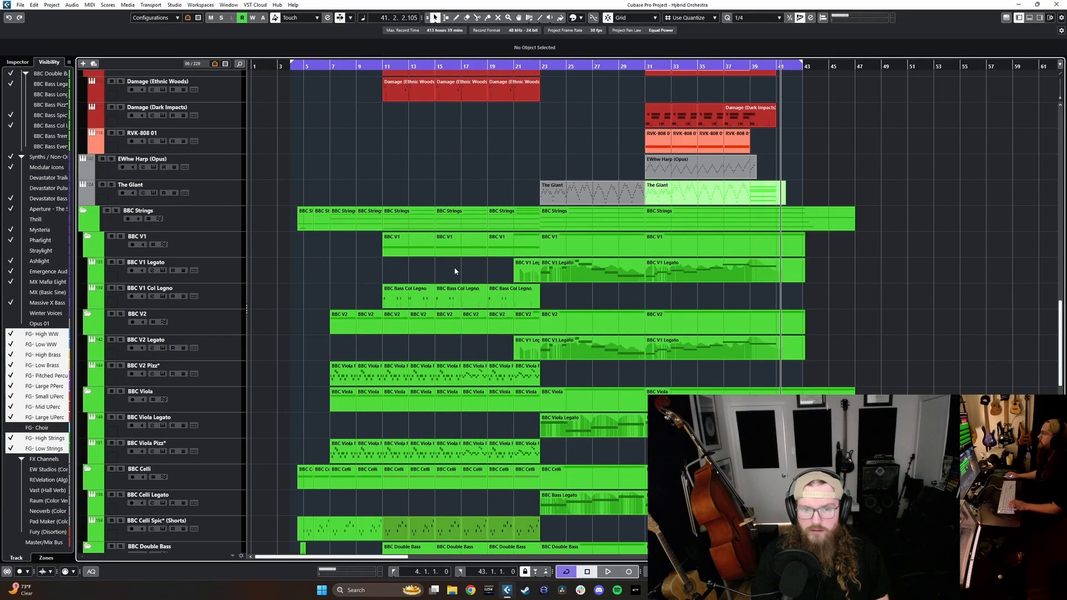
scroll(395, 283, up, 15)
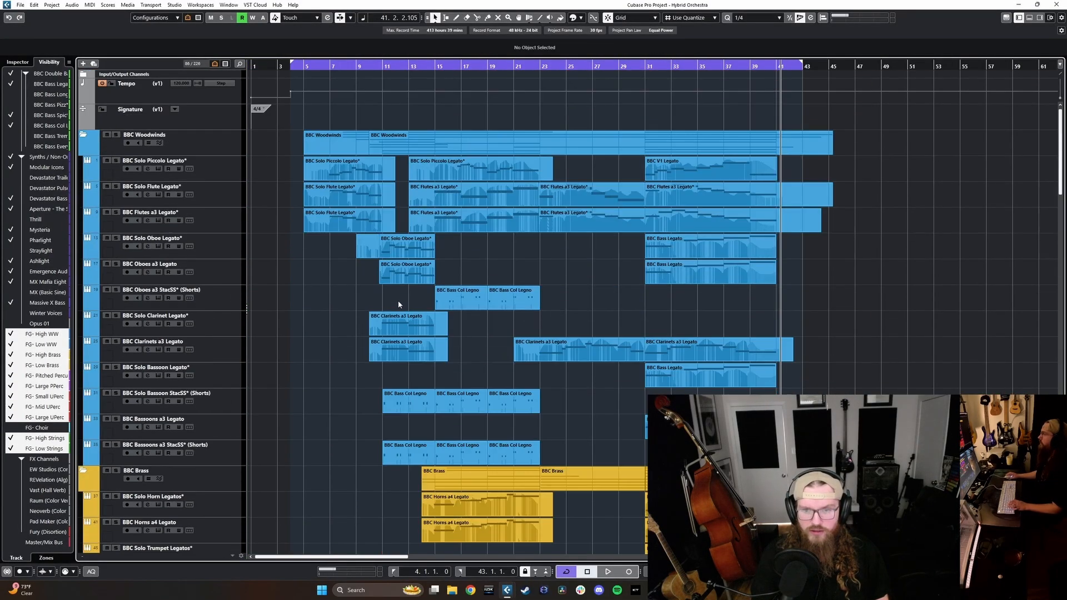
scroll(326, 170, up, 2)
click(319, 64)
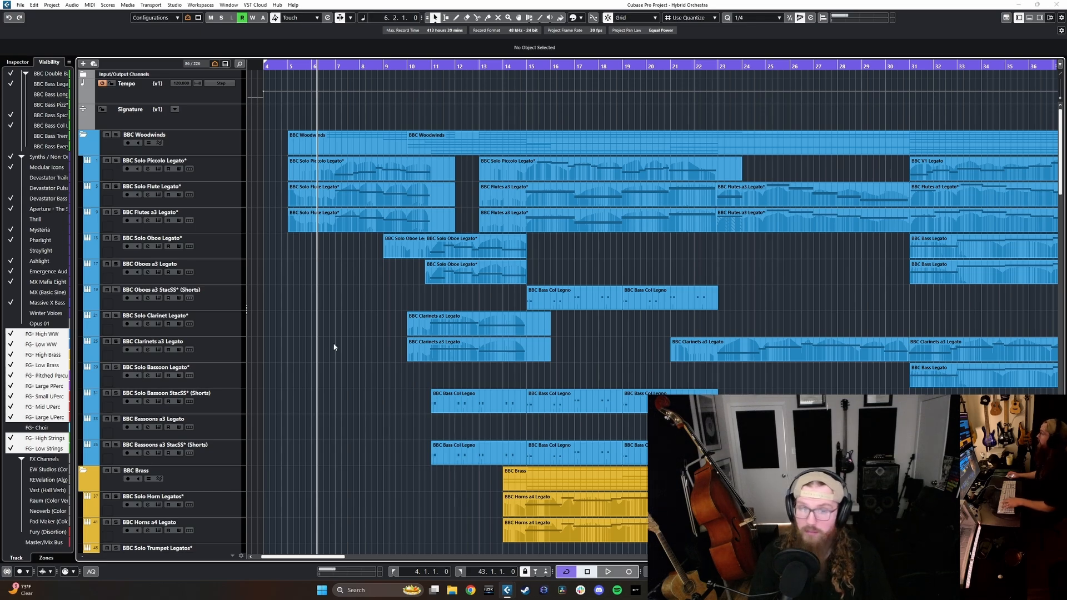
- Add the UADx LA-2A Silver Compressor to FG- High WW, bypass it, and move it down to insert slot 6
key(F3)
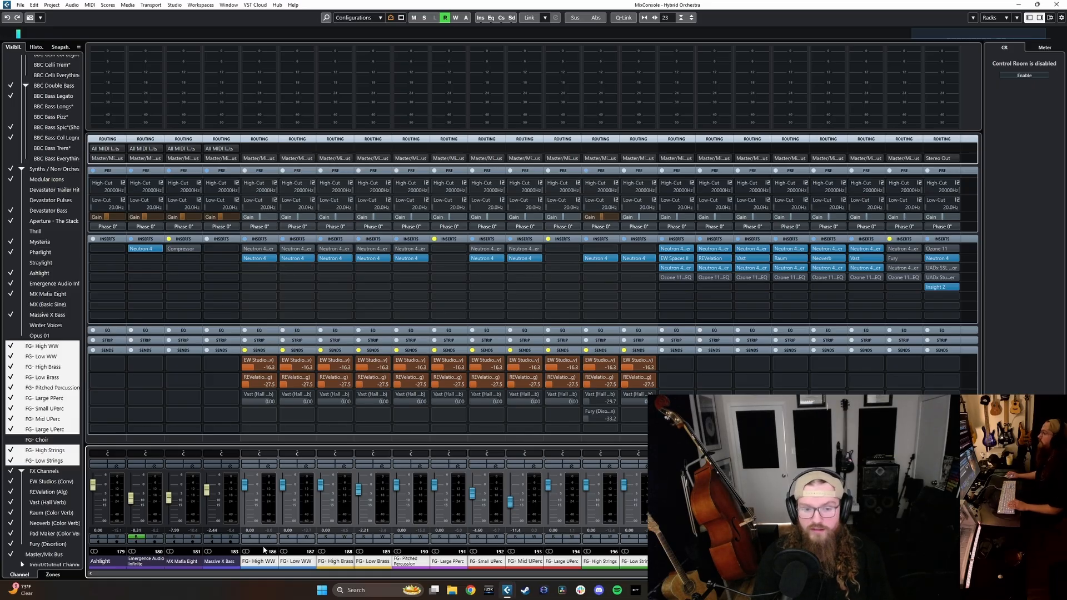
click(261, 268)
click(221, 293)
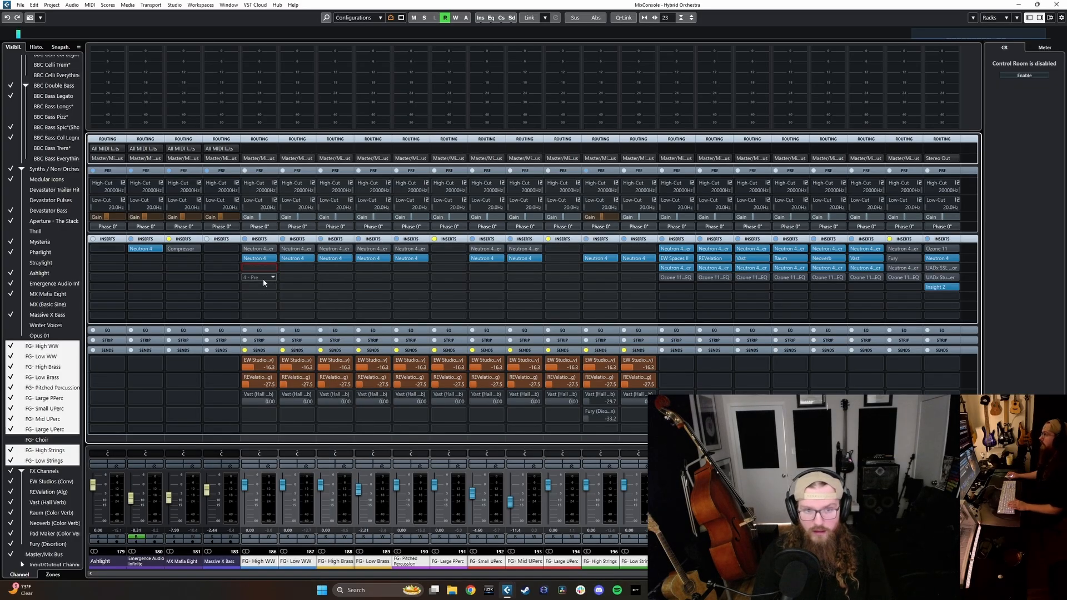
click(266, 278)
text(la)
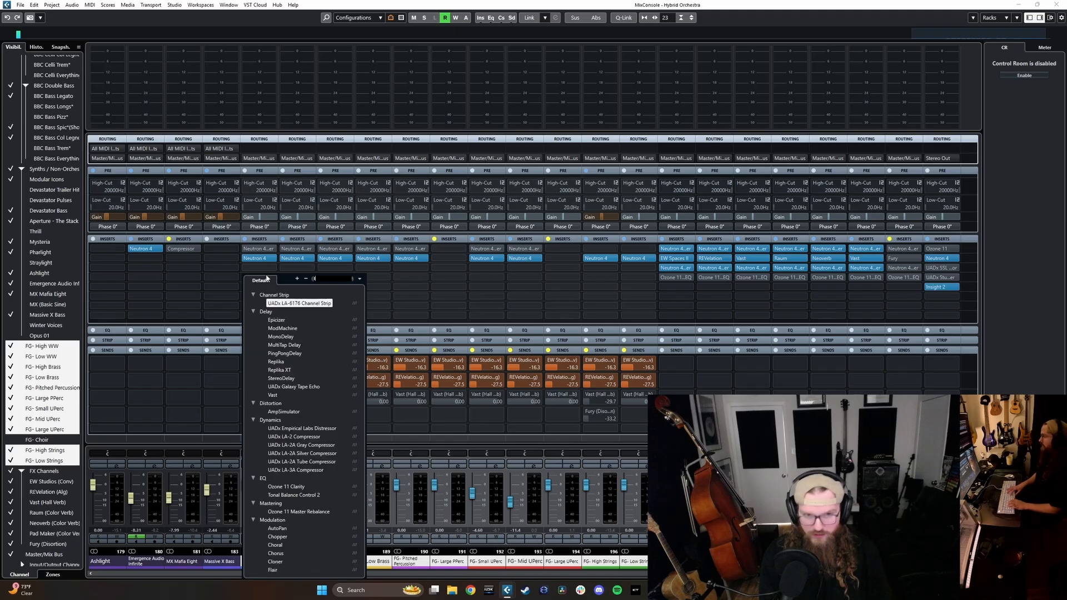
text(-2a)
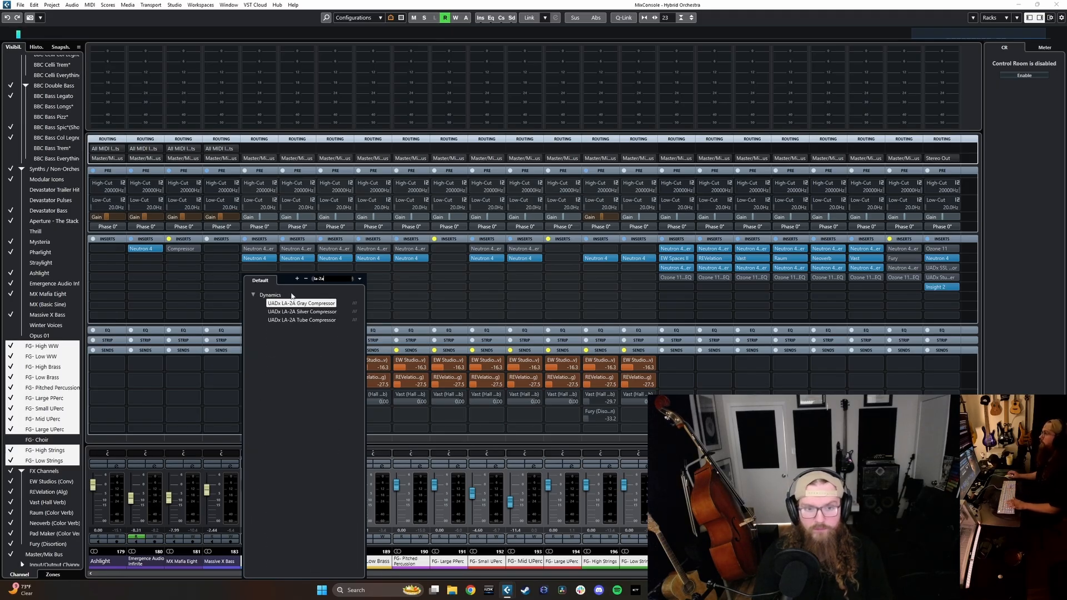
click(302, 312)
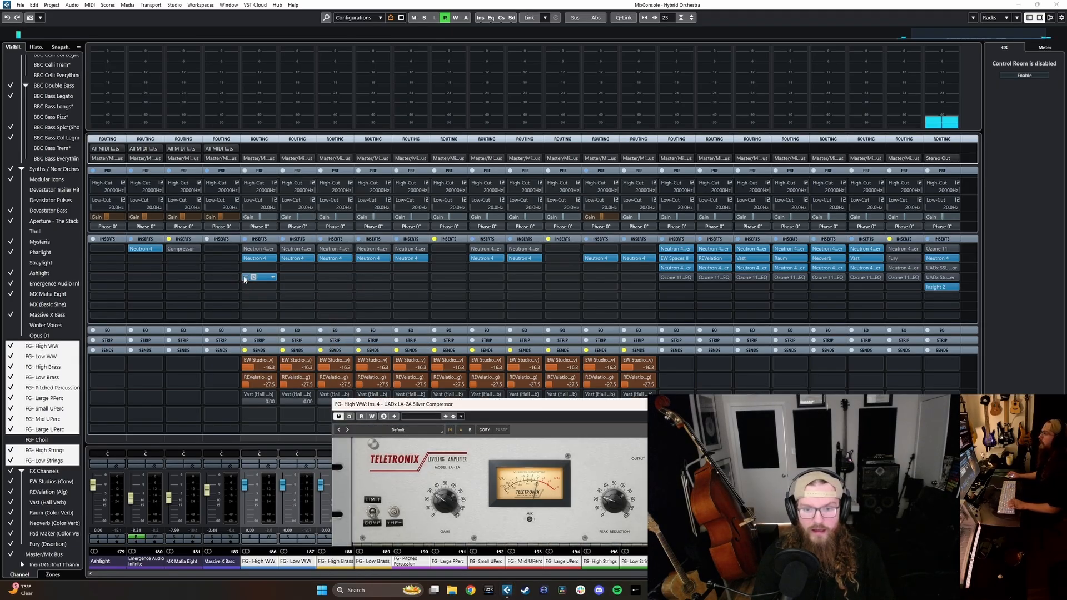
alt+click(246, 278)
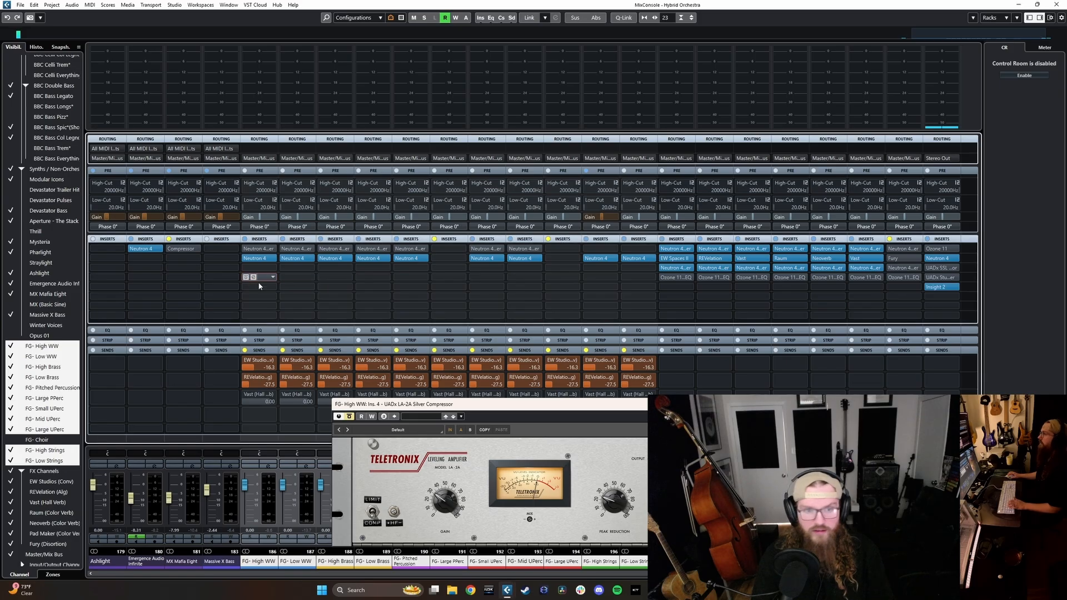
click(720, 404)
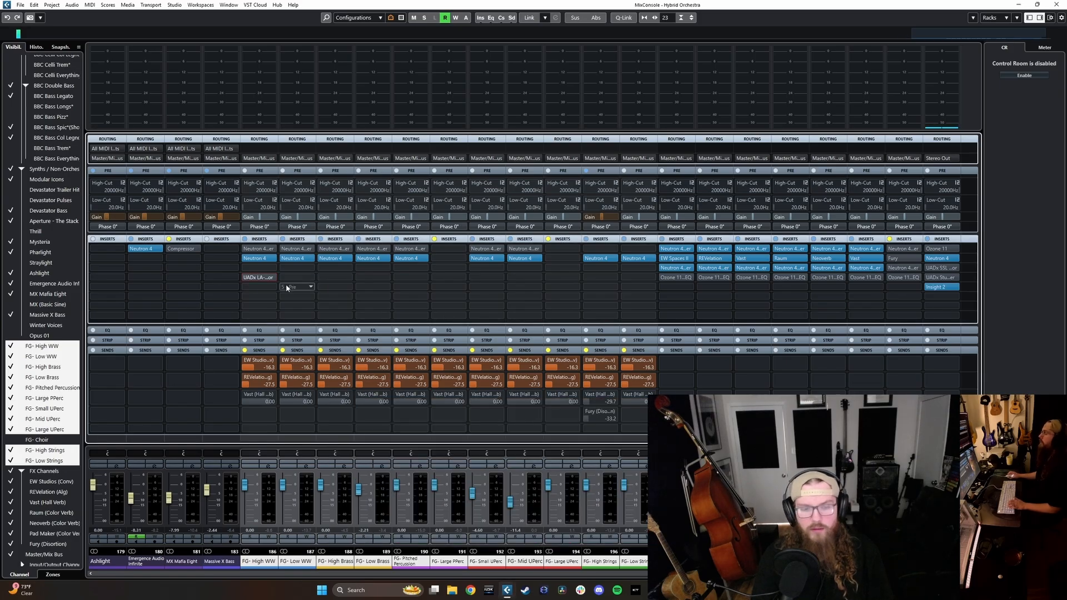
mouse_move(265, 278)
mouse_down()
mouse_move(270, 300)
mouse_move(269, 266)
mouse_up()
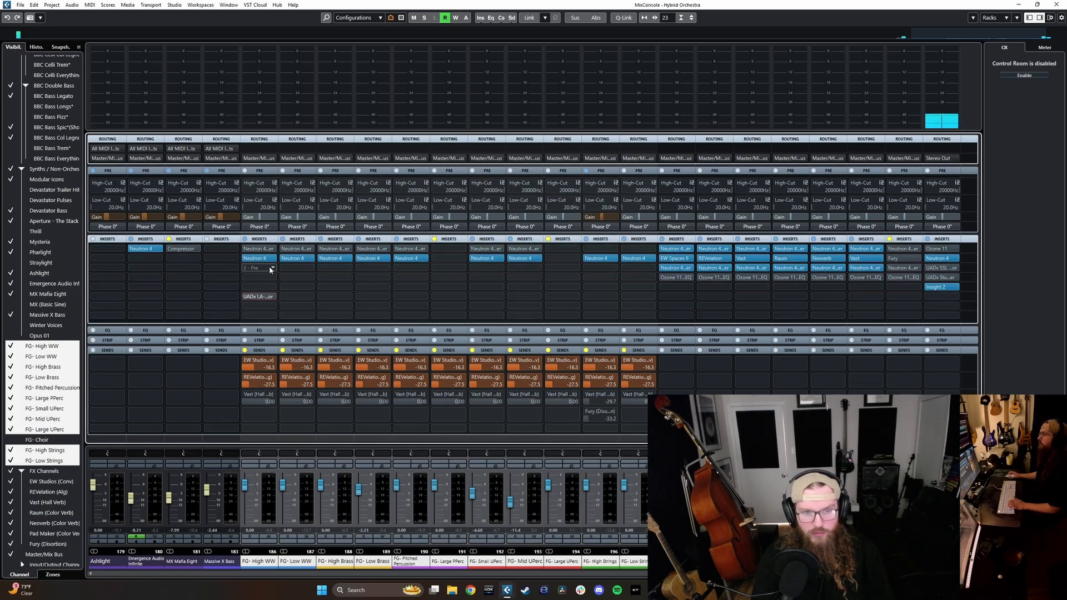
- Insert the Steinberg Compressor in slot 3 of FG- High WW and set its threshold to -36.0 dB during playback
click(270, 267)
text(compre)
key(Return)
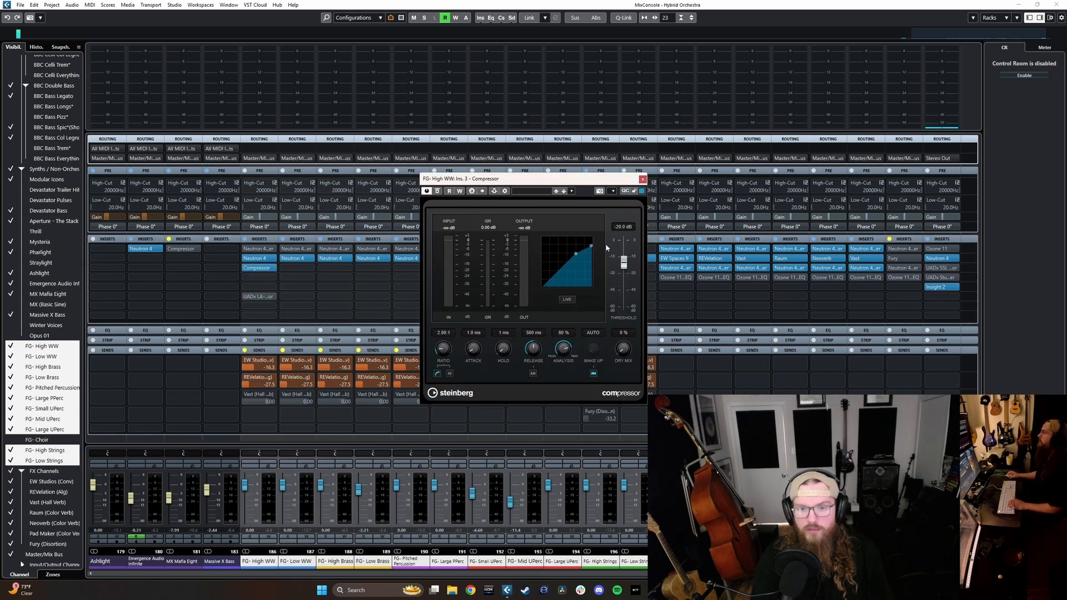
drag(626, 264, 624, 270)
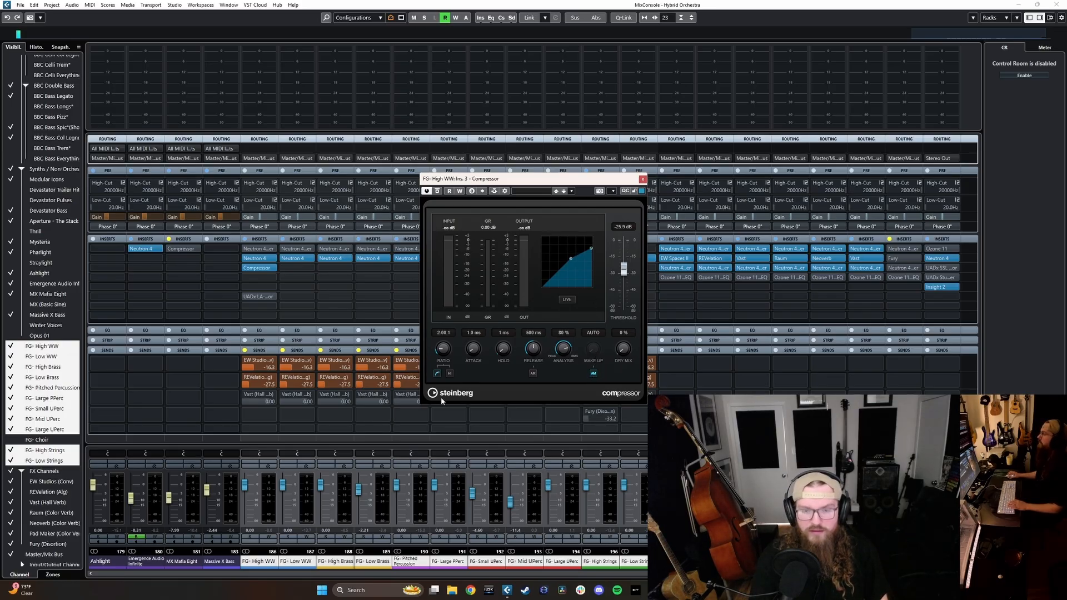
key(space)
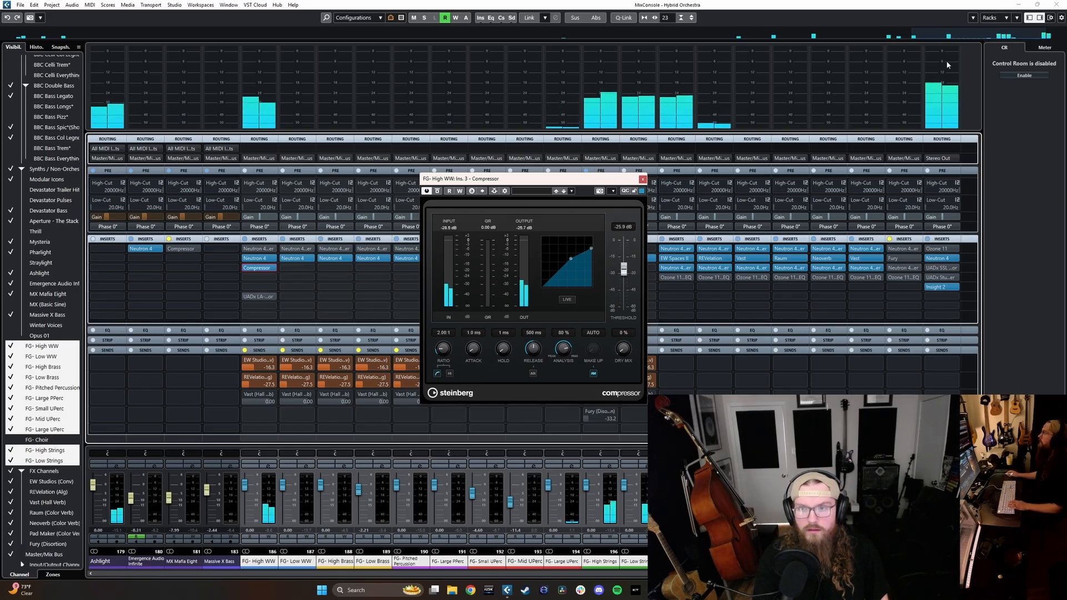
drag(624, 270, 627, 283)
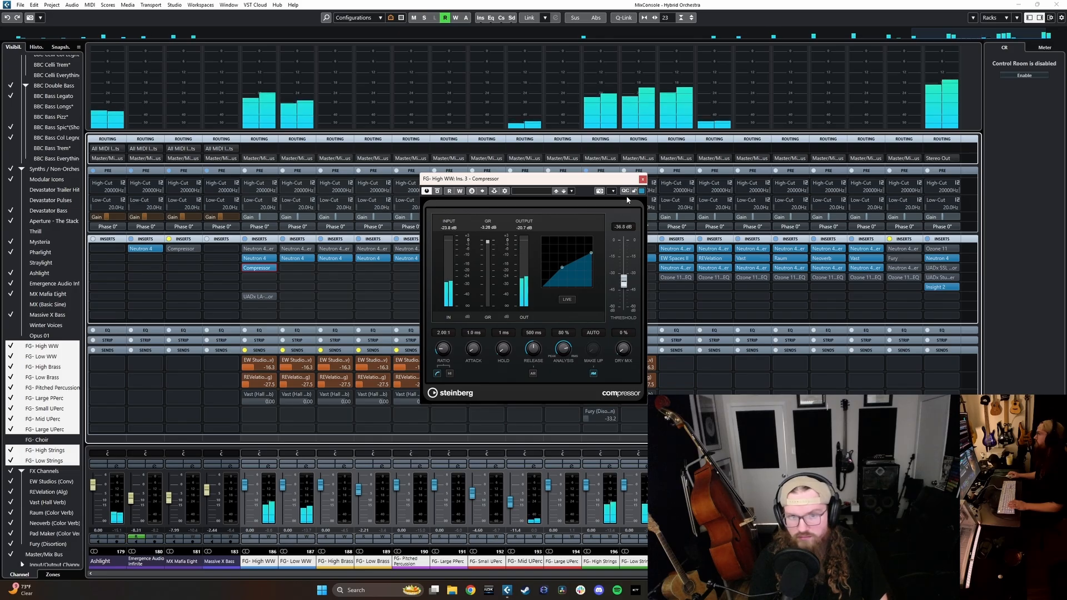
click(643, 179)
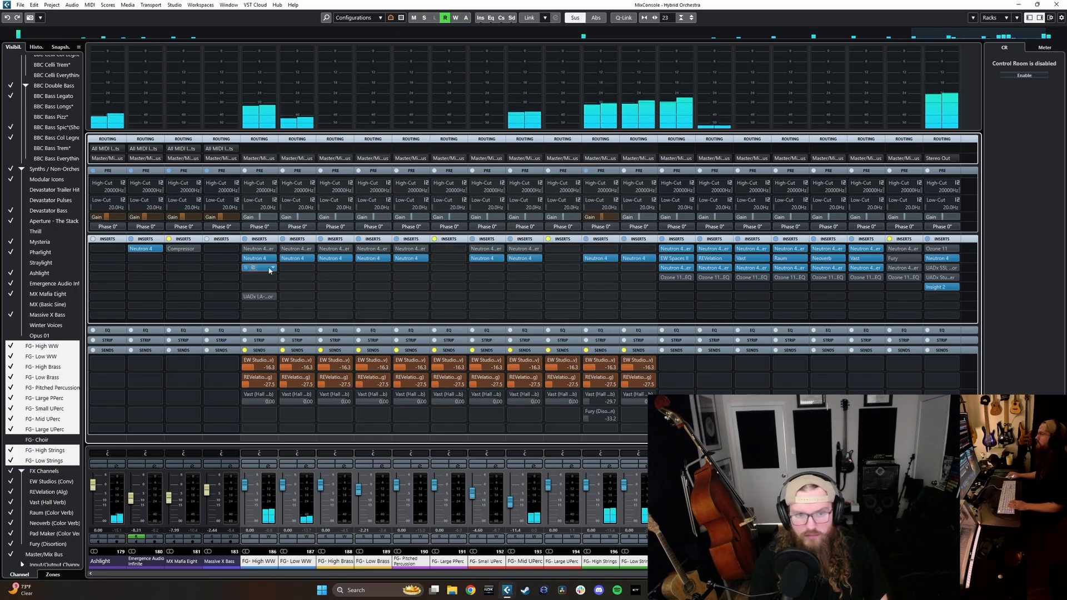
- Copy the Compressor to insert slot 3 of FG- Low WW and FG- High Brass, raising the High Brass threshold to about -32 dB
drag(269, 268, 293, 271)
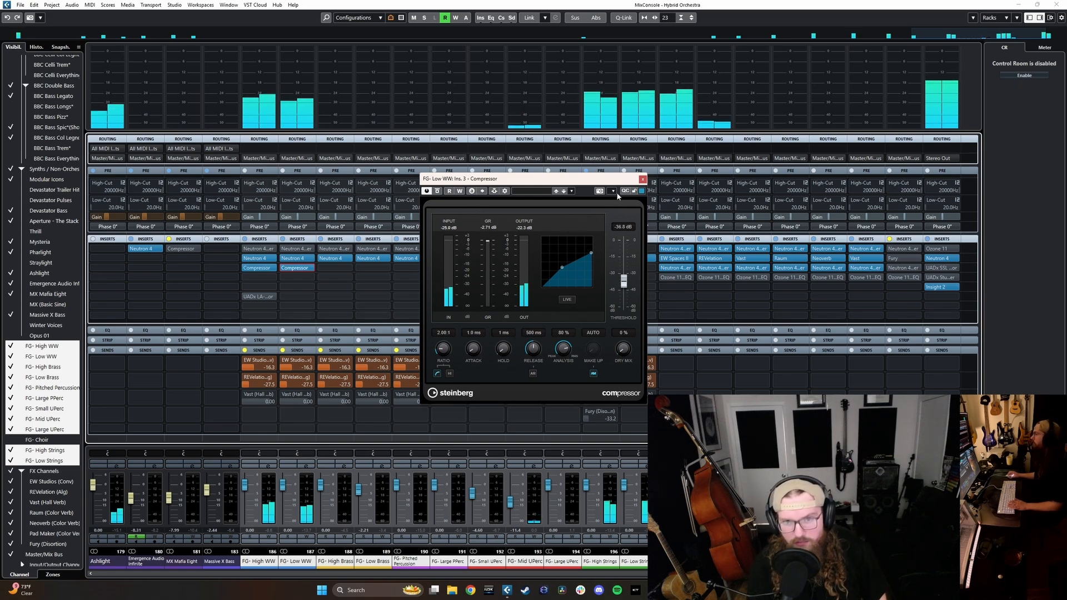
click(643, 180)
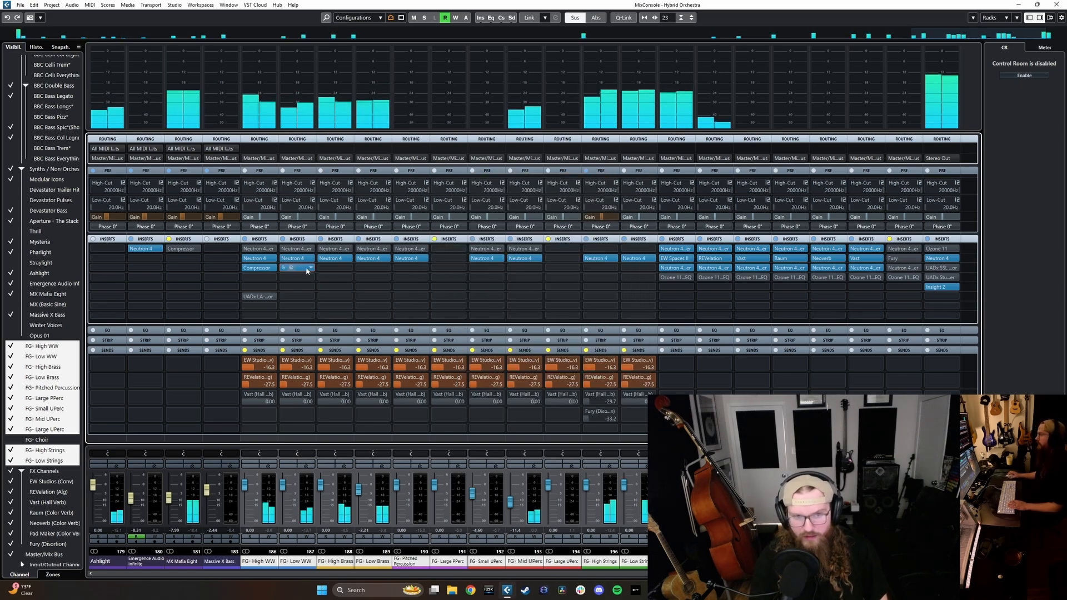
drag(295, 268, 330, 271)
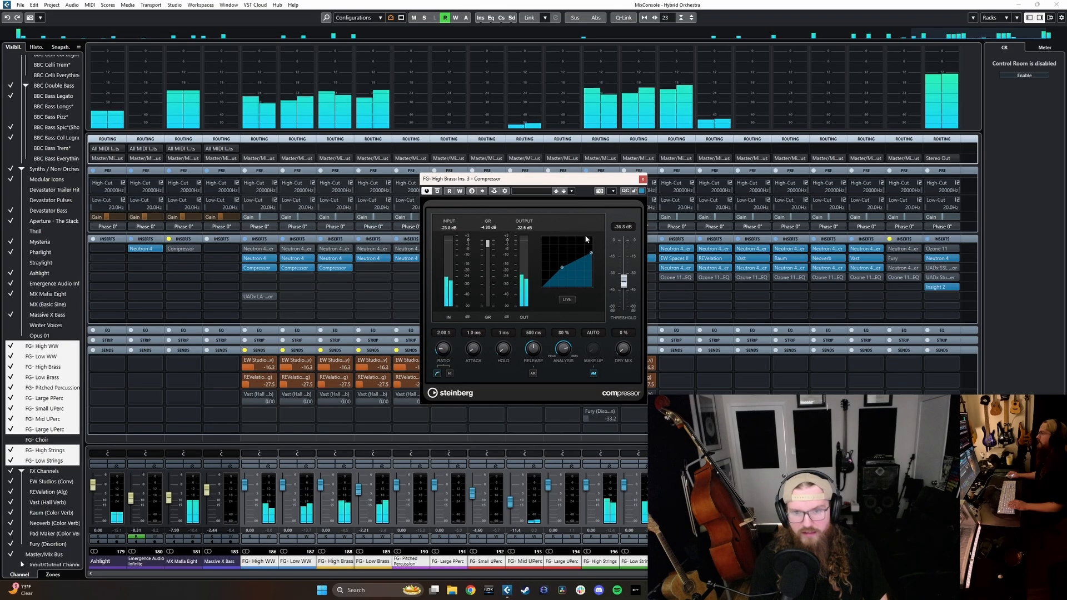
scroll(625, 280, up, 4)
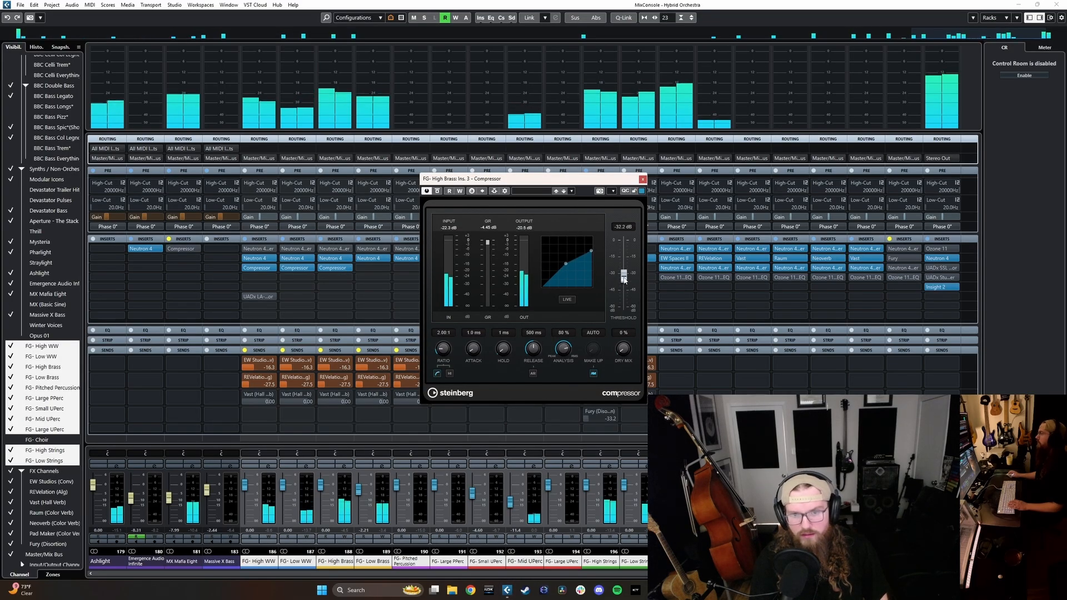
click(643, 180)
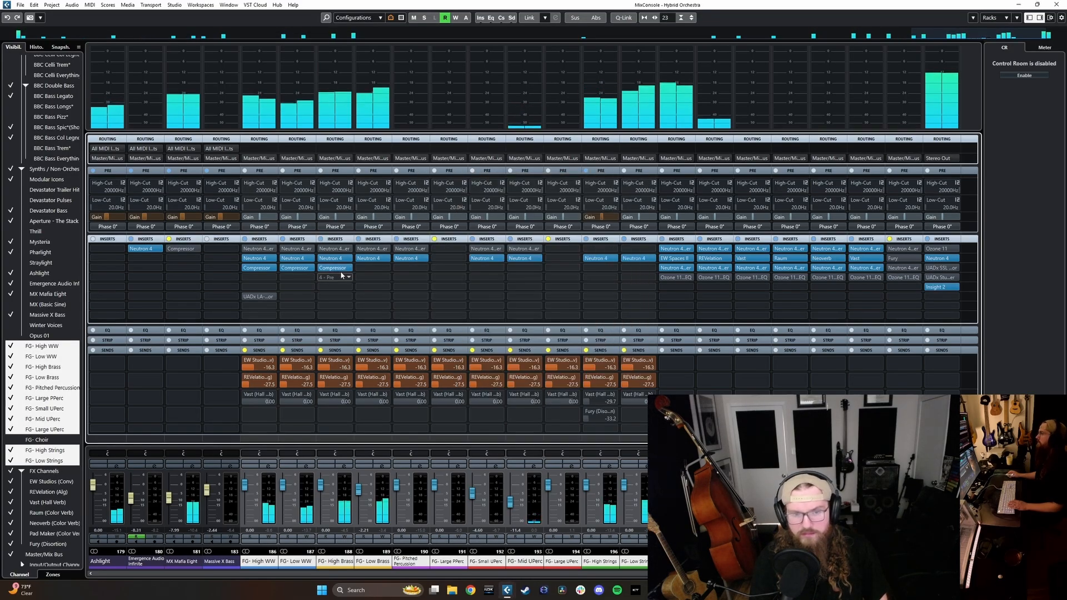
- Copy the Compressor to insert slot 3 of FG- Low Brass and set its threshold to -30.0 dB
click(368, 269)
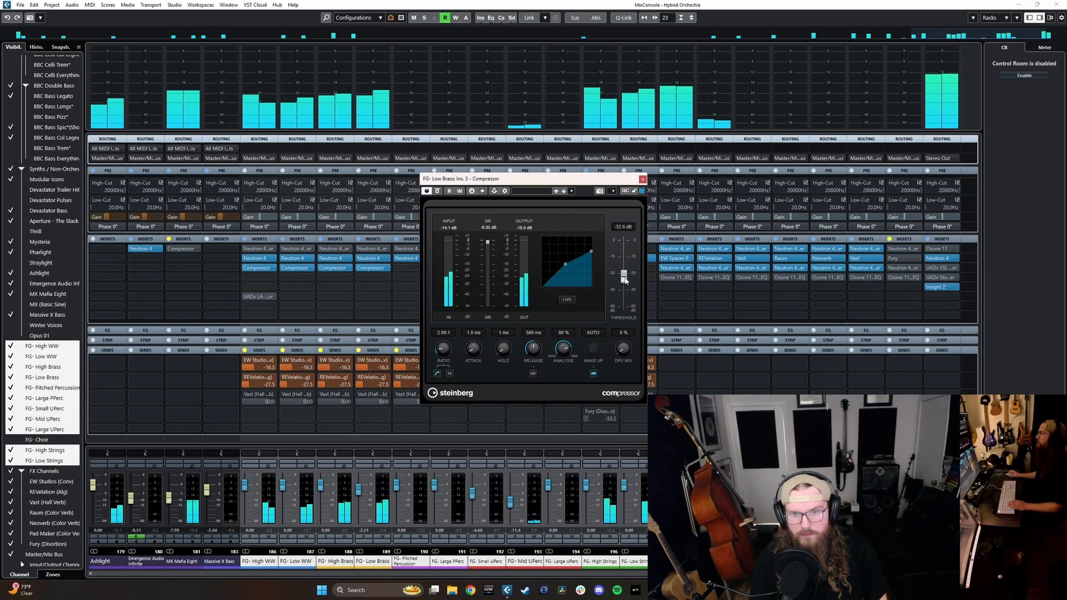
scroll(624, 281, up, 3)
click(643, 179)
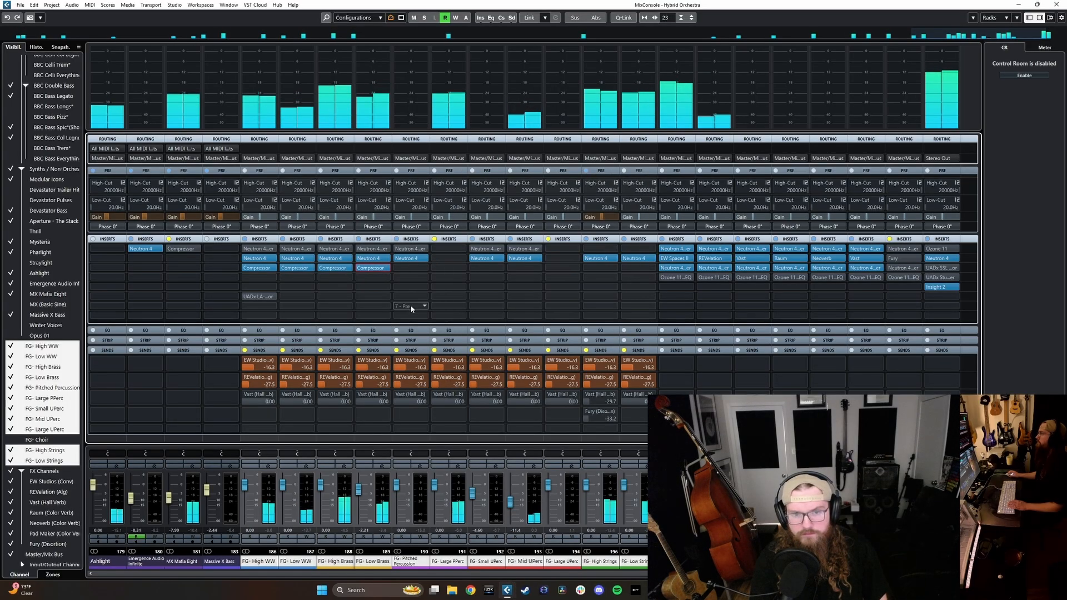
- Copy the Low Brass Compressor to insert slot 3 of FG- Large PPerc and raise its threshold slightly
drag(373, 268, 449, 268)
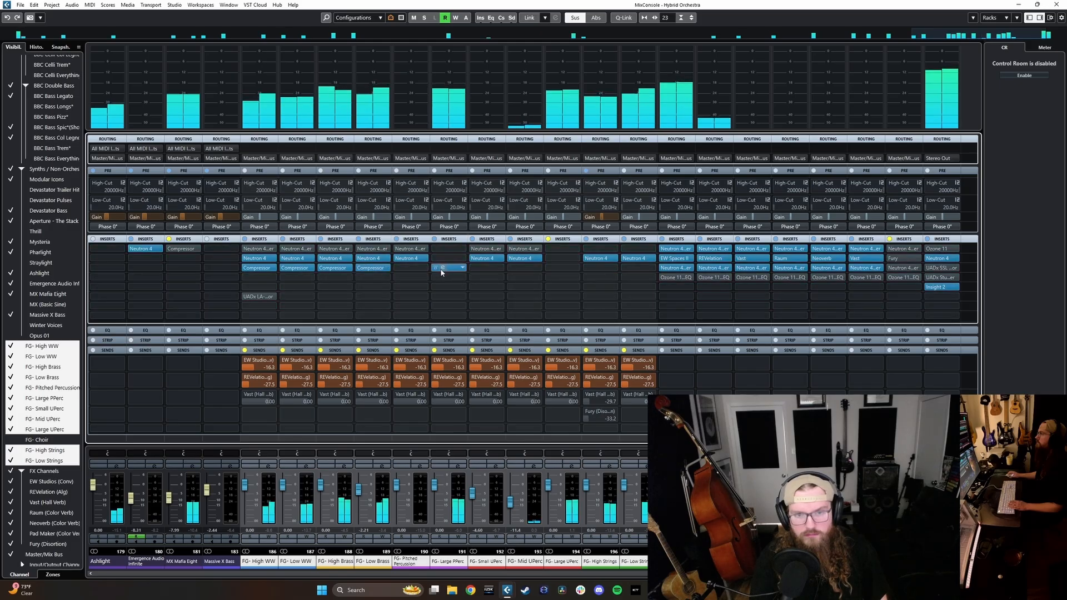
click(448, 268)
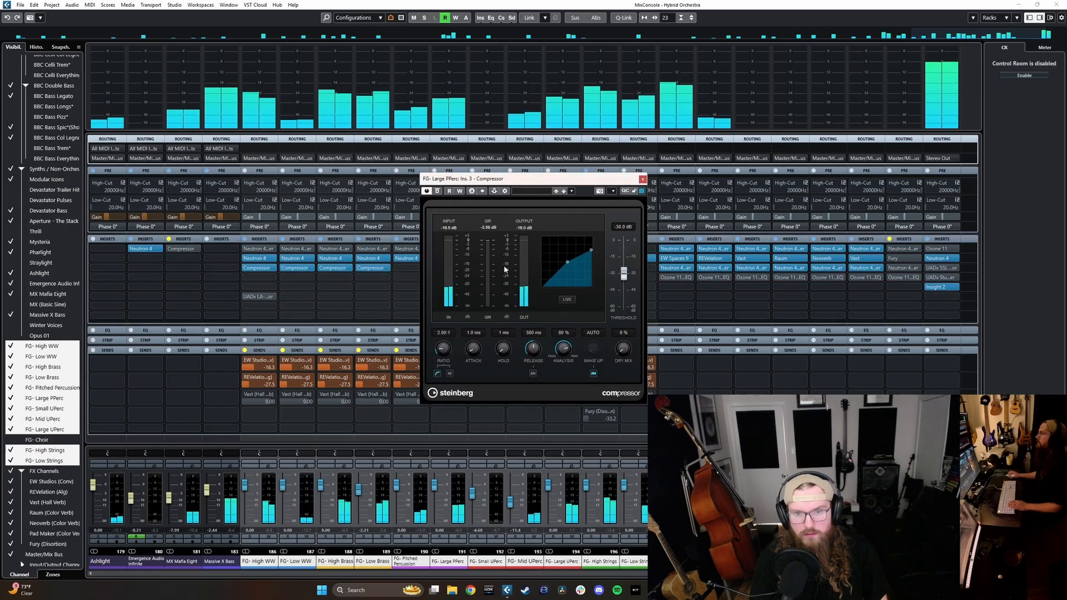
drag(624, 273, 625, 269)
click(644, 179)
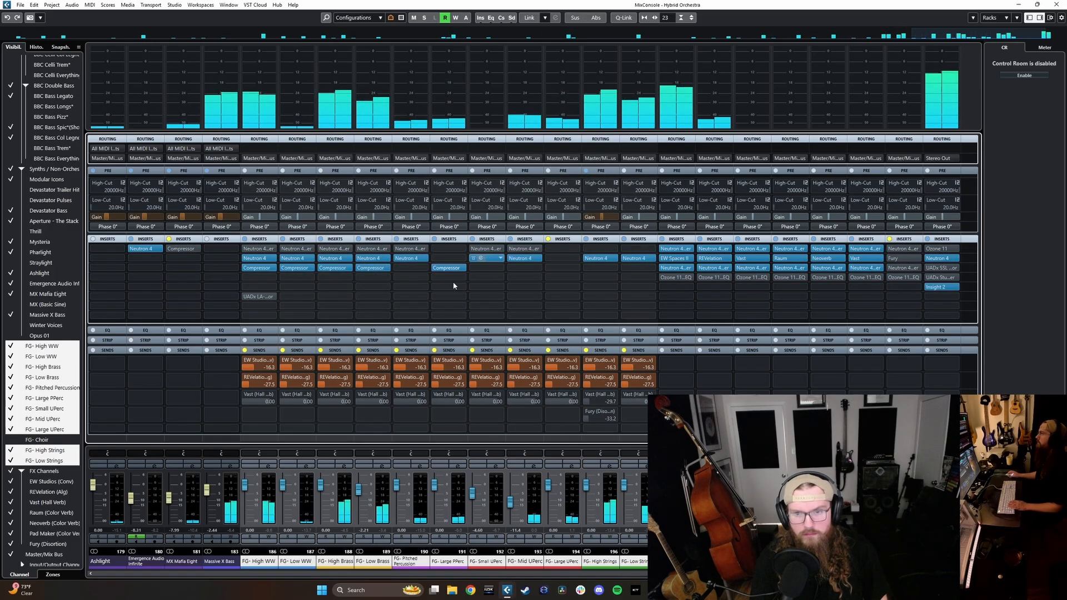
- Copy the Compressor from FG- Large PPerc to insert slot 3 of FG- Small UPerc and set its threshold to -40.5 dB
drag(448, 268, 495, 268)
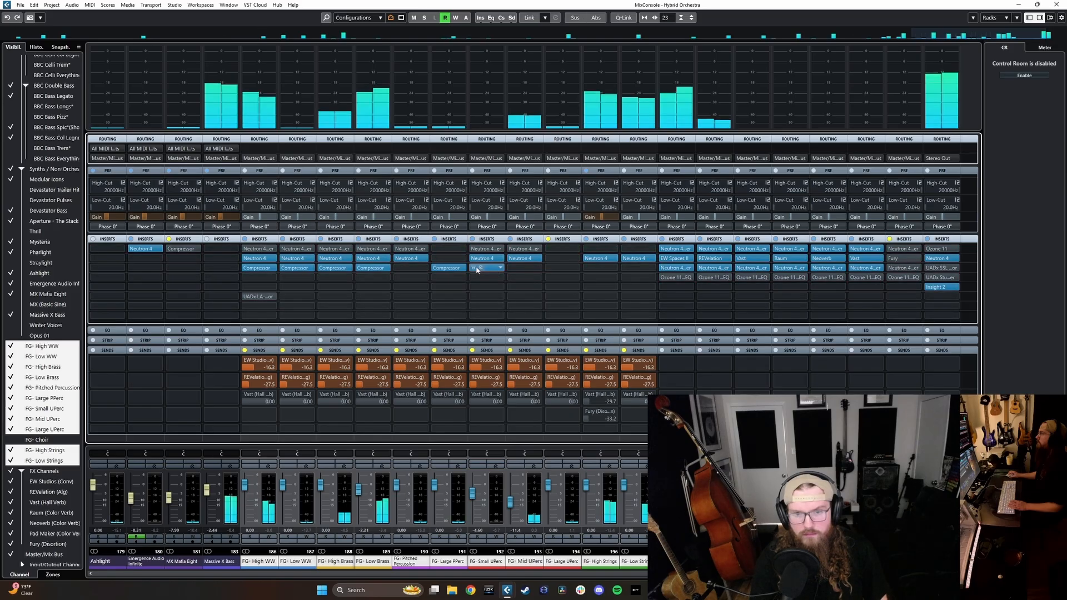
click(1018, 6)
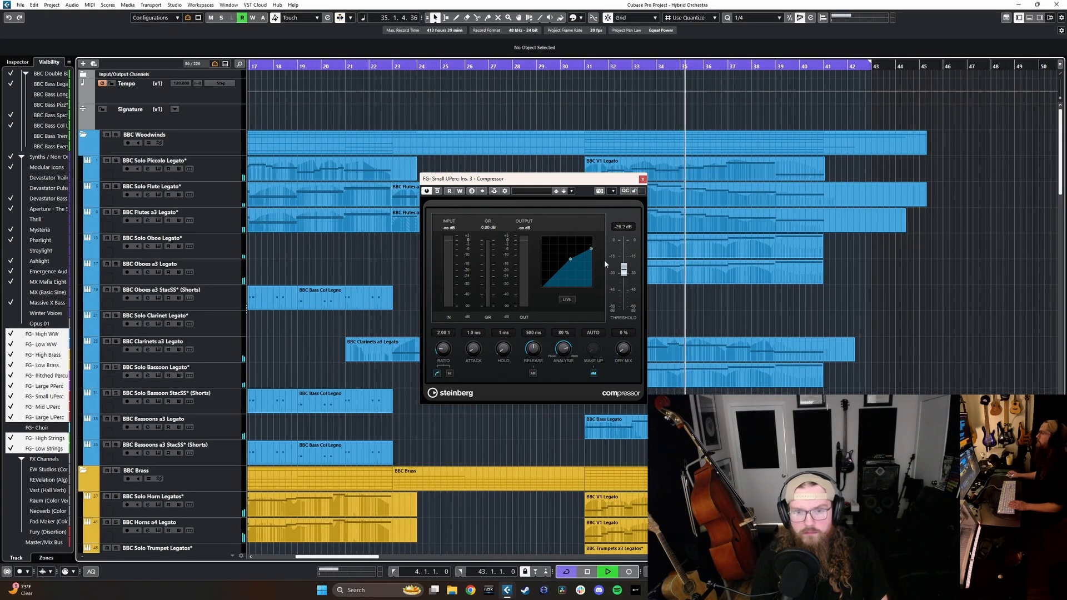
drag(624, 270, 626, 289)
scroll(706, 297, down, 10)
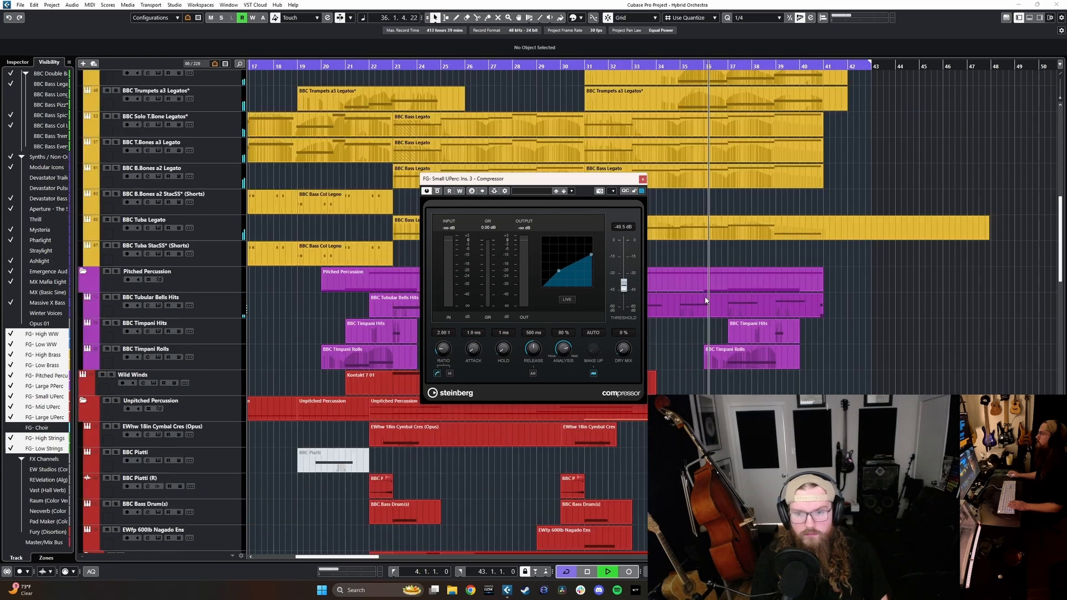
scroll(718, 279, left, 2)
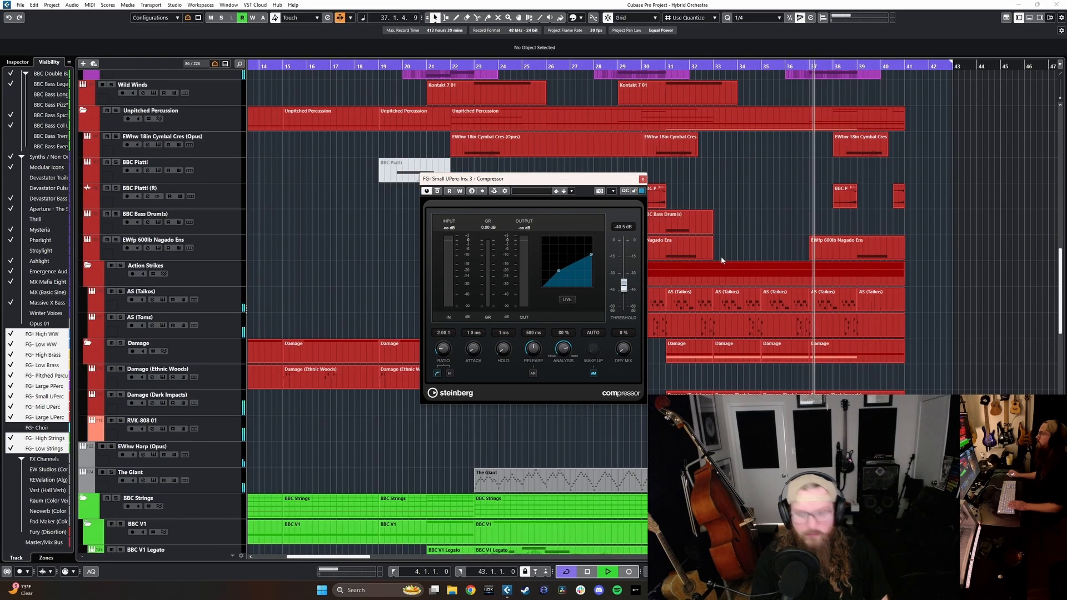
key(F3)
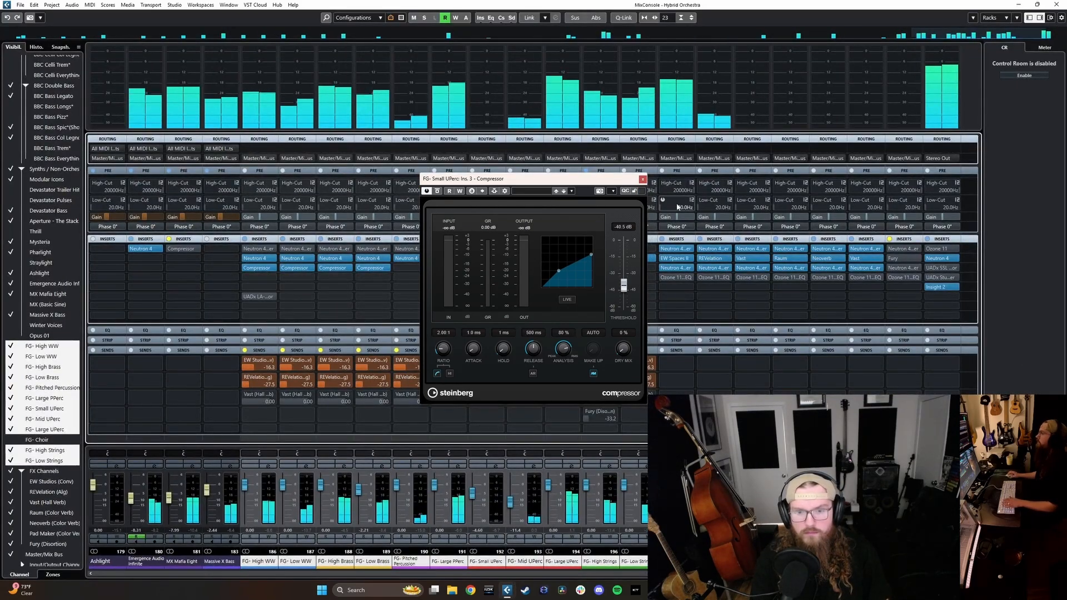
click(643, 179)
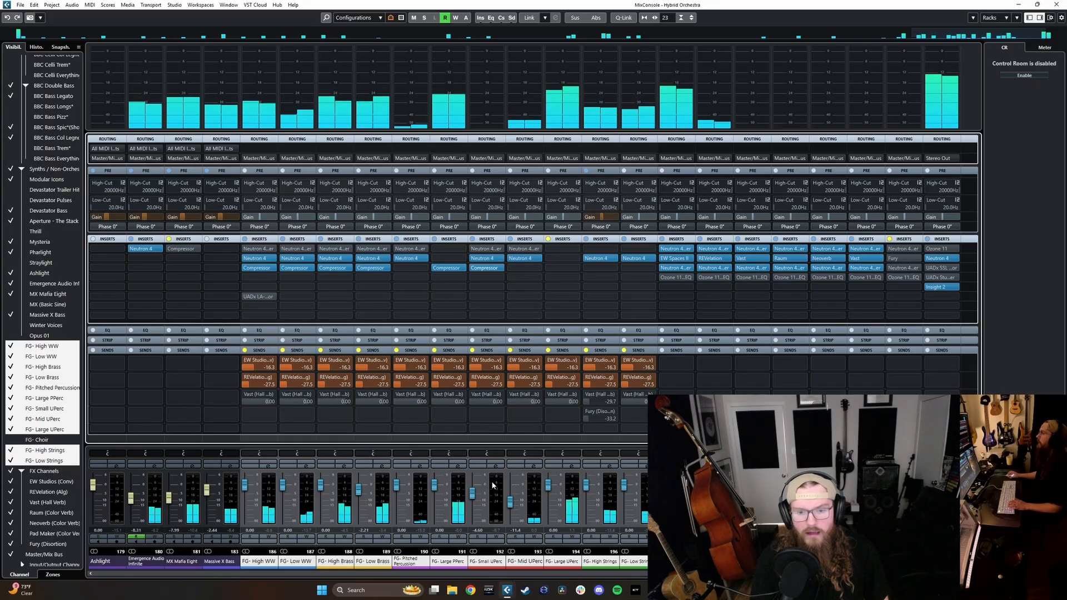
- Move the Compressor from FG- Small UPerc to insert slot 3 of FG- Mid UPerc and set its threshold to -35.6 dB during playback
mouse_move(480, 268)
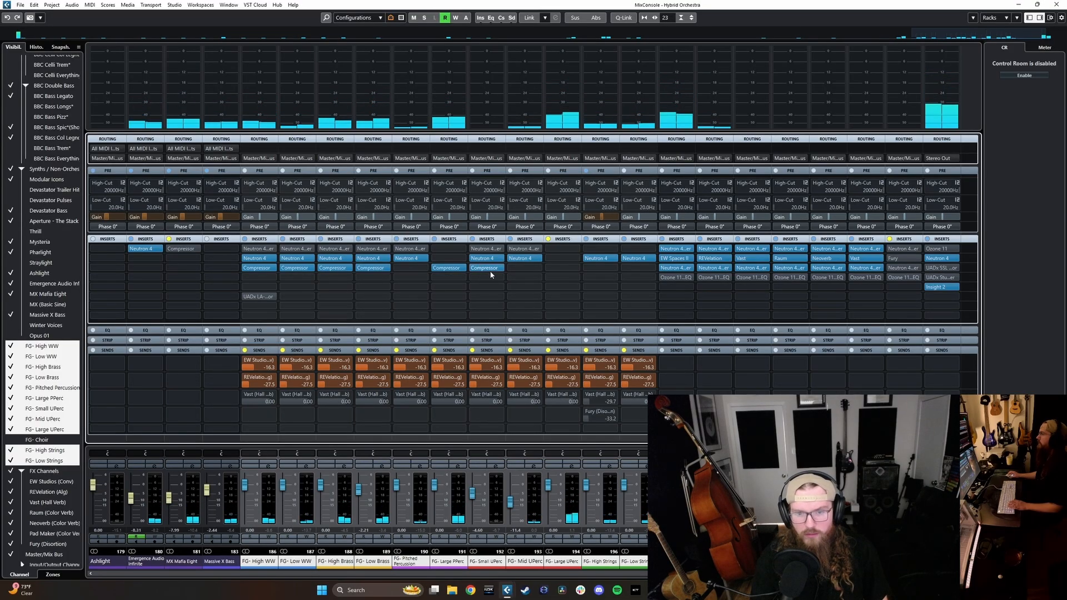
drag(488, 270, 518, 269)
click(1021, 7)
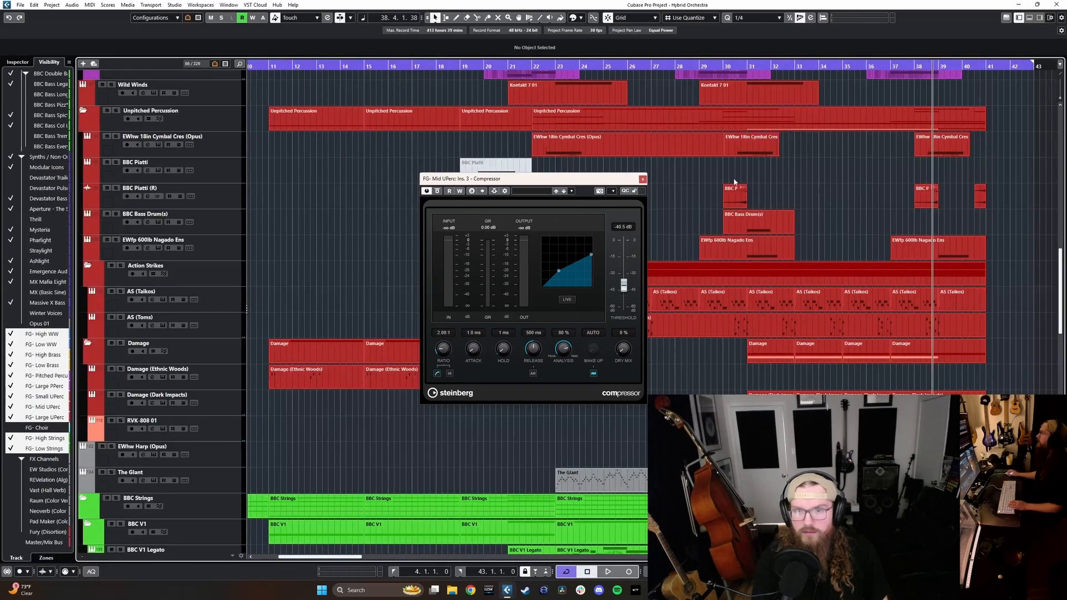
key(space)
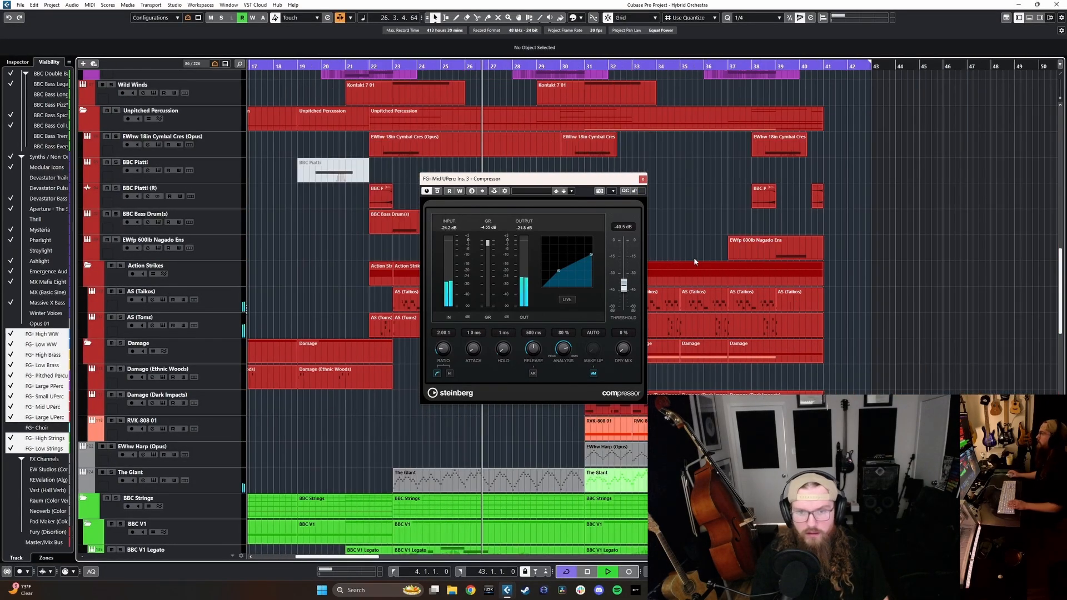
key(F3)
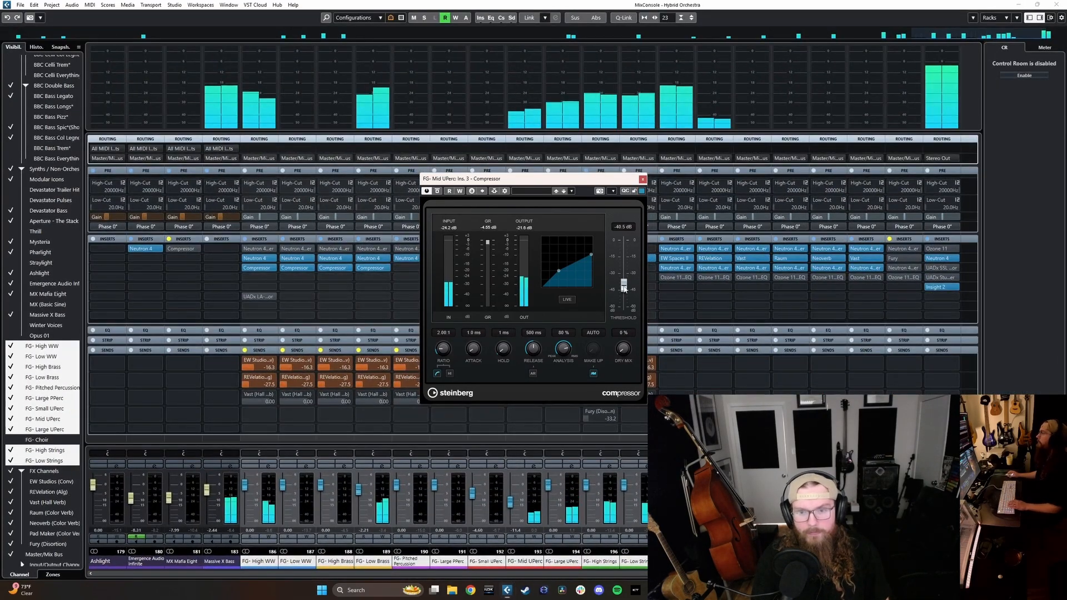
drag(624, 287, 625, 282)
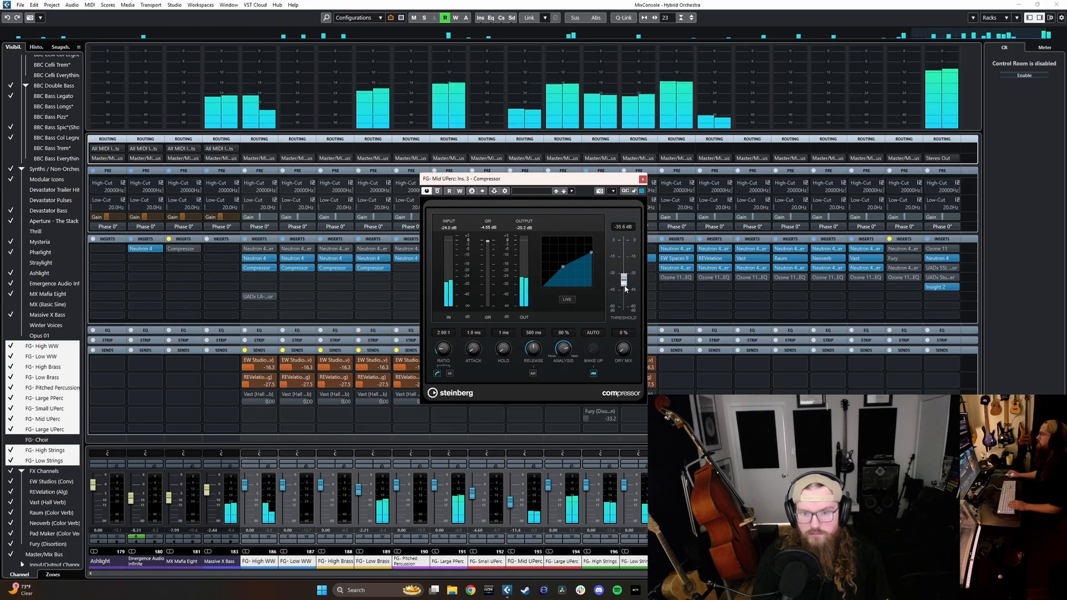
click(643, 179)
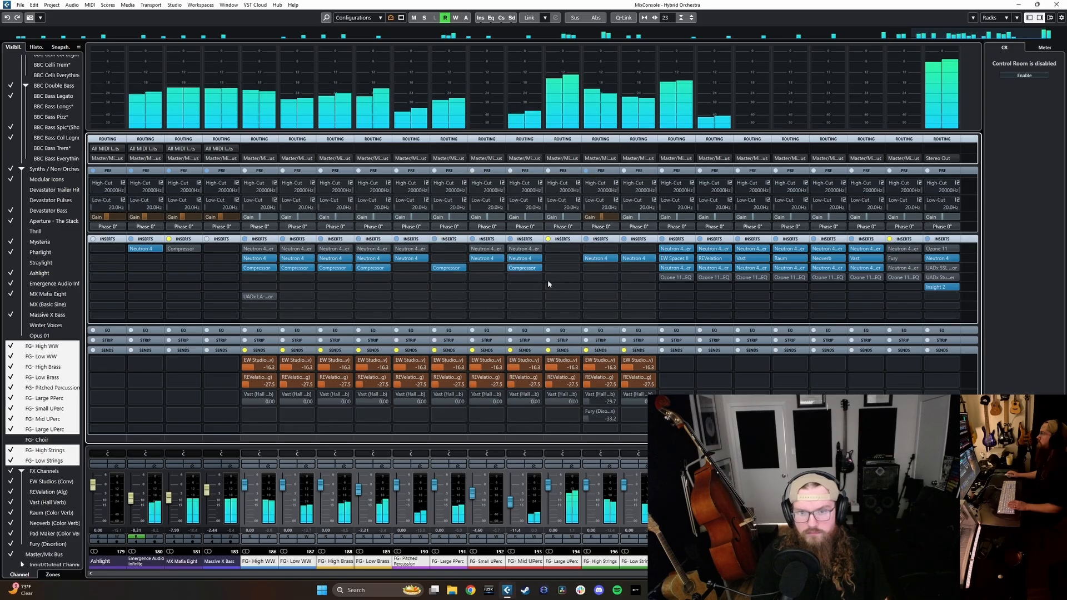
- Copy the Mid UPerc Compressor to insert slot 3 of FG- Large UPerc and raise its threshold
drag(527, 268, 560, 268)
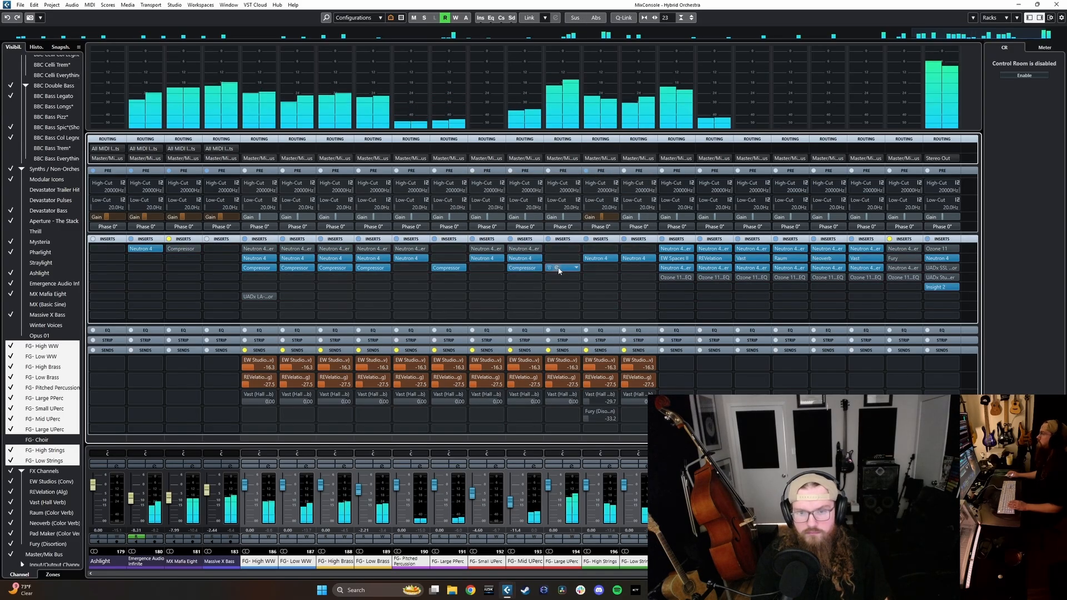
click(558, 268)
drag(624, 280, 627, 250)
click(643, 179)
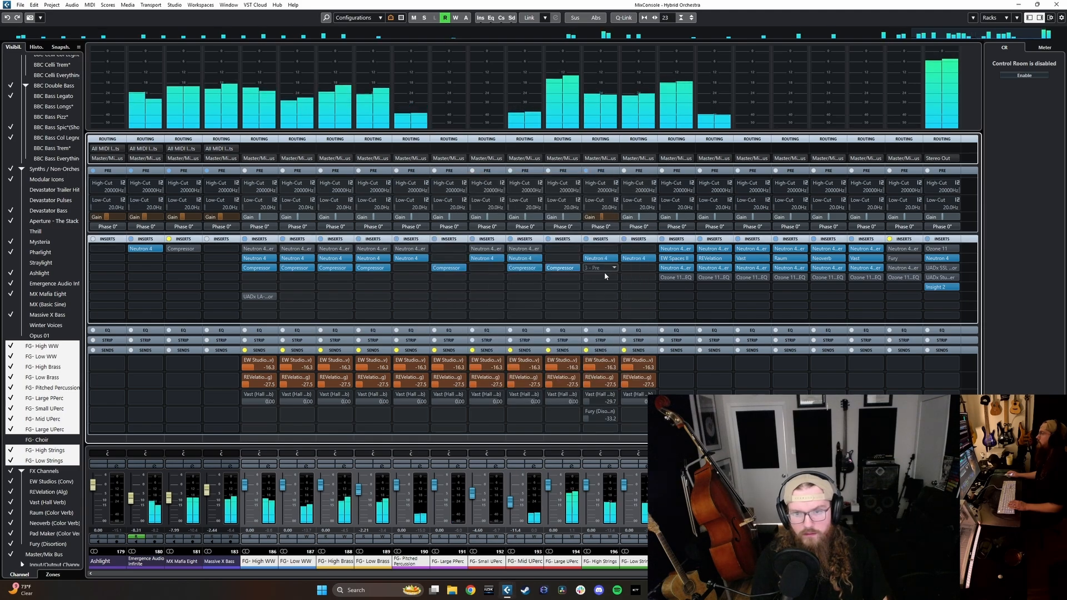
- Copy the Large UPerc Compressor to insert slot 3 of FG- High Strings and set its threshold to about -30.7 dB
drag(570, 271, 600, 268)
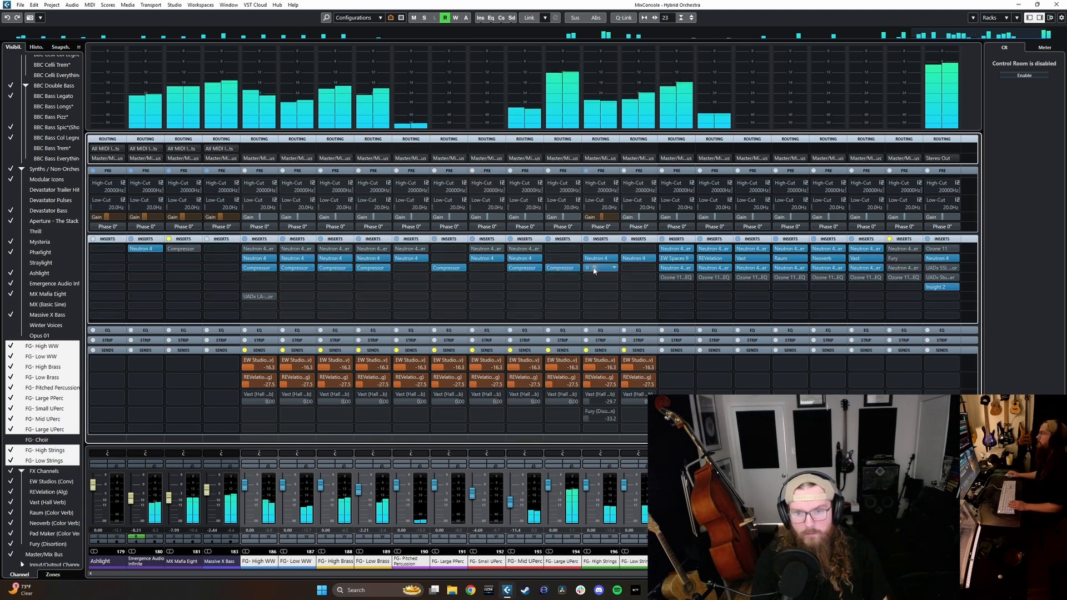
click(601, 268)
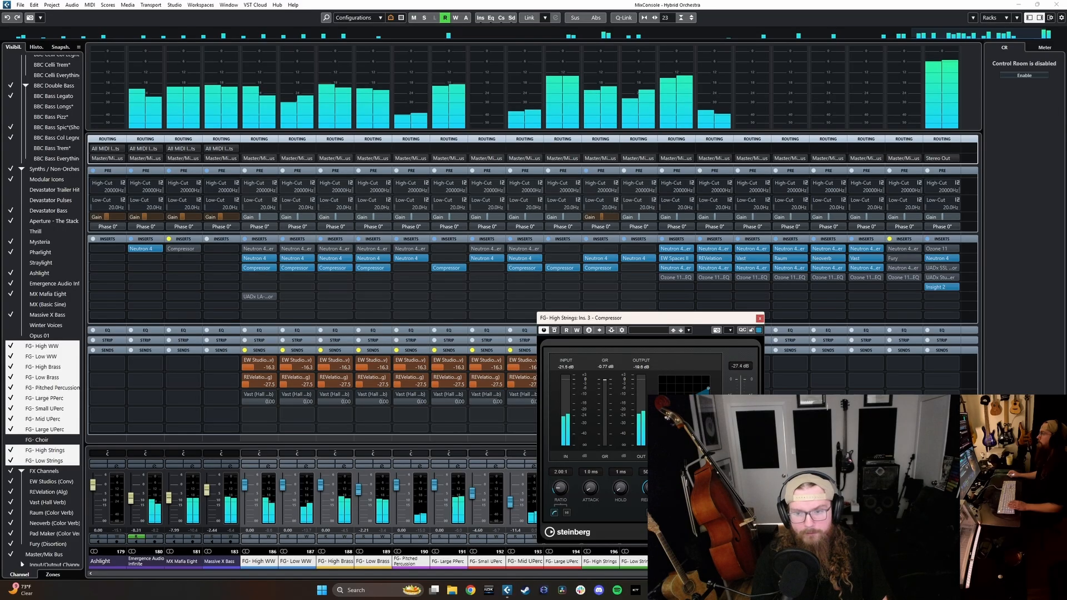
click(760, 318)
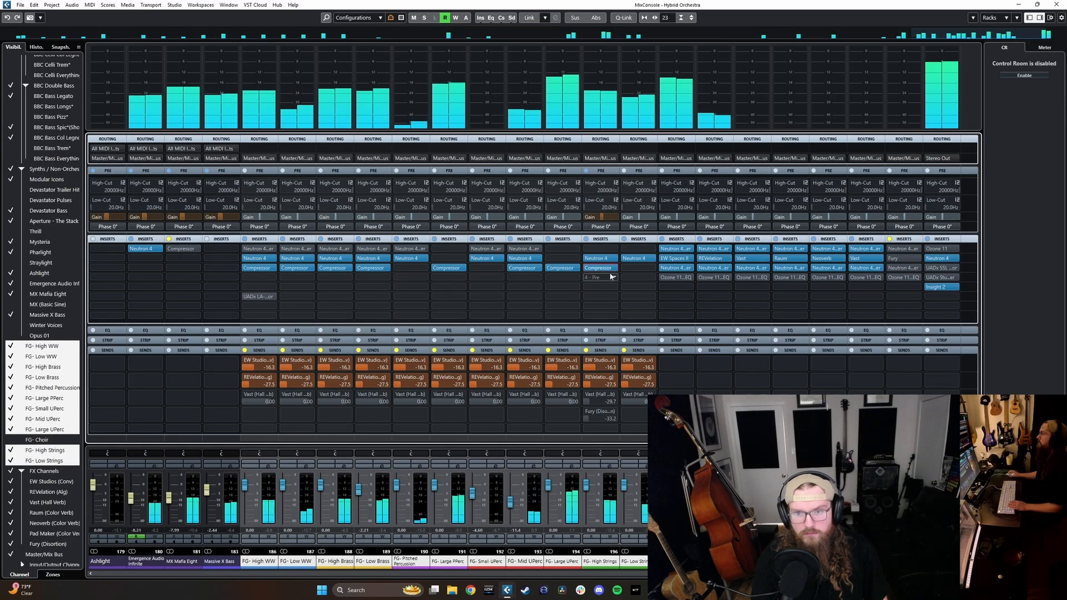
- Copy the High Strings Compressor to insert slot 3 of FG- Low Strings and set its threshold to -30.0 dB during playback
drag(609, 269, 634, 269)
click(633, 269)
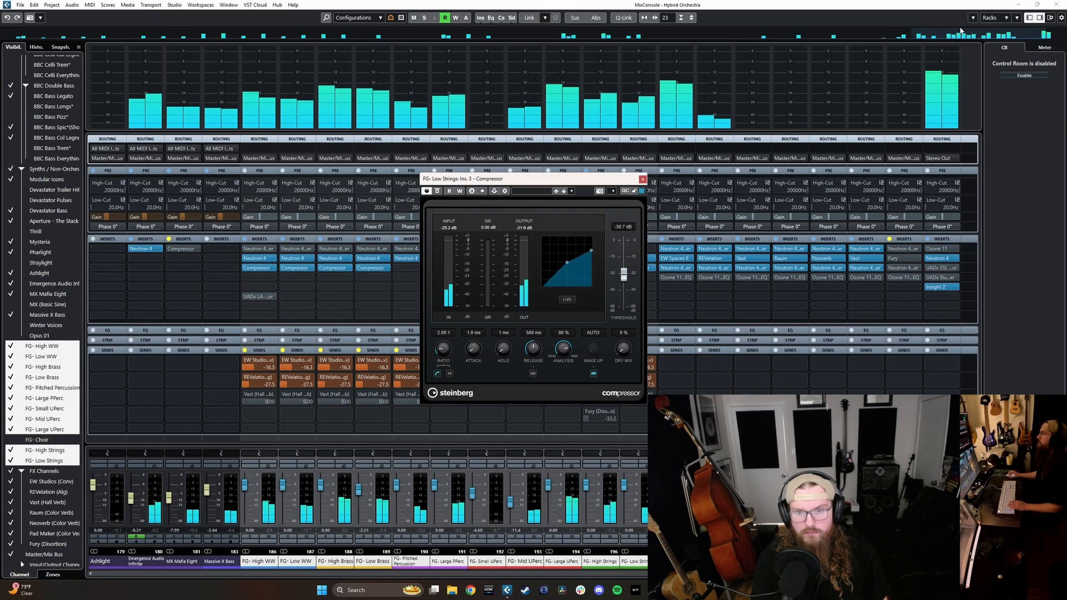
key(F3)
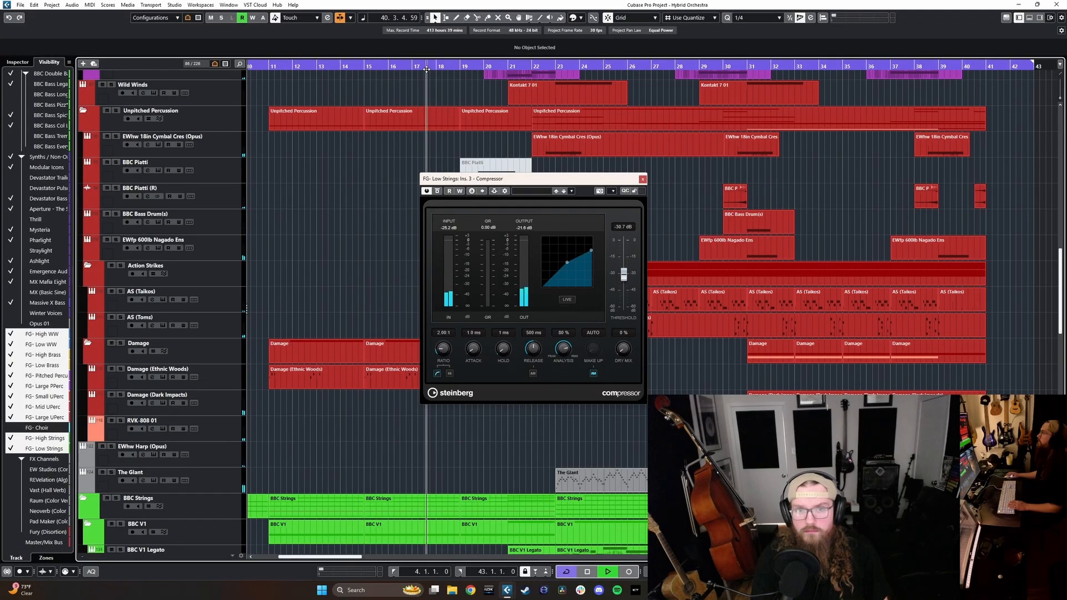
drag(624, 274, 626, 278)
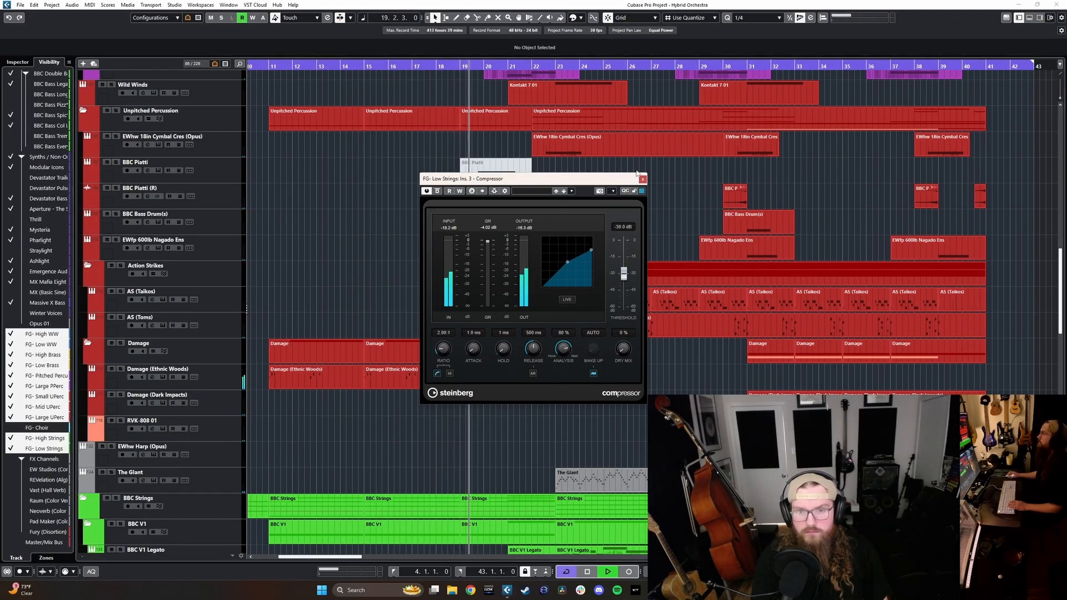
click(642, 179)
key(F3)
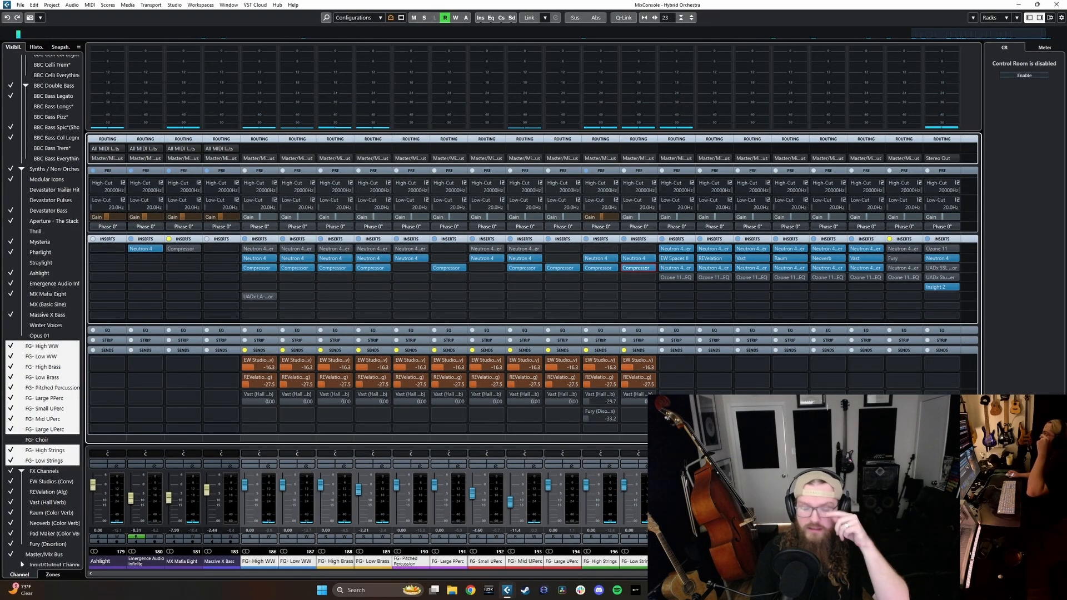
- Select all visible synth channels in the mixer from Modular Icons through Massive X Bass
scroll(367, 356, left, 5)
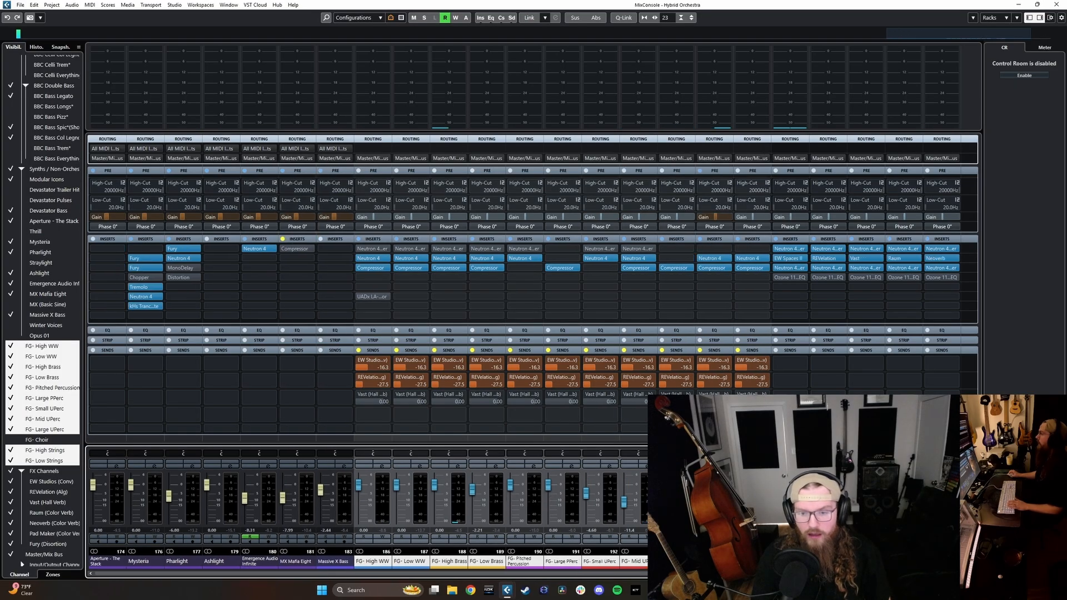
scroll(452, 563, left, 5)
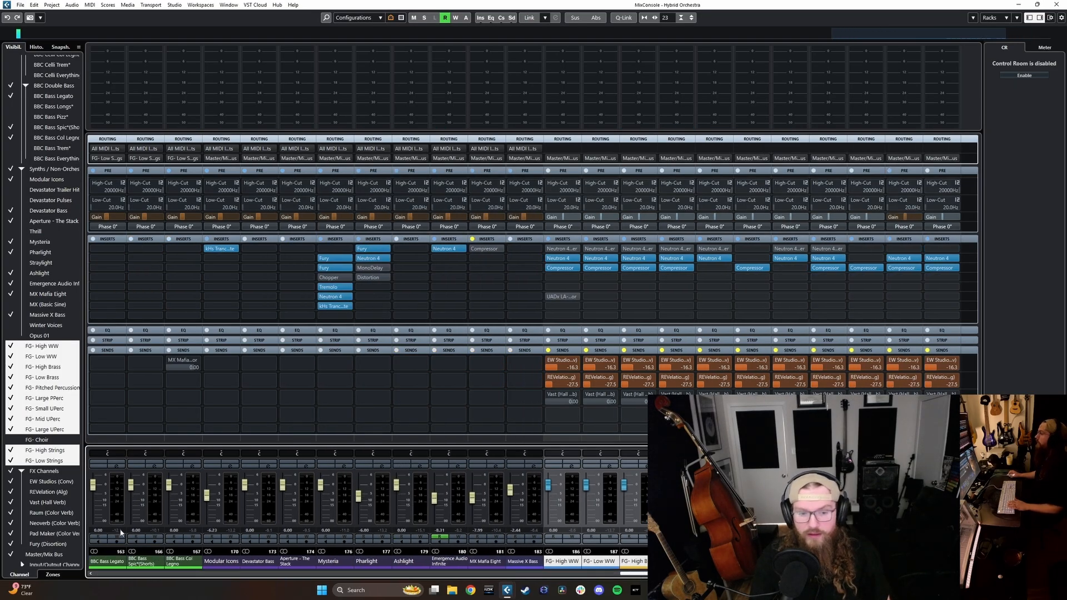
click(520, 561)
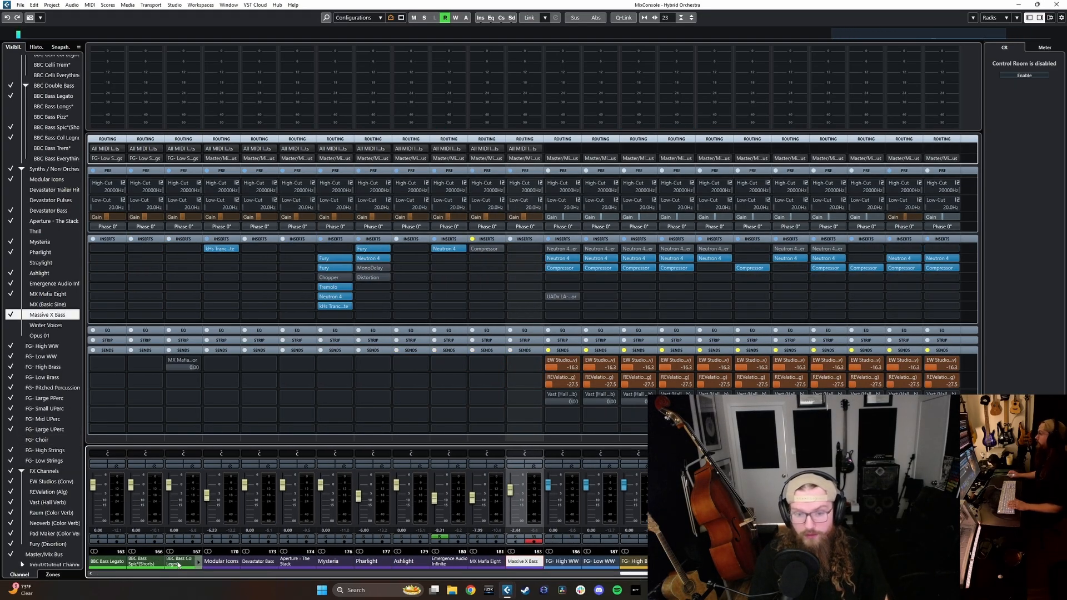
shift+click(236, 563)
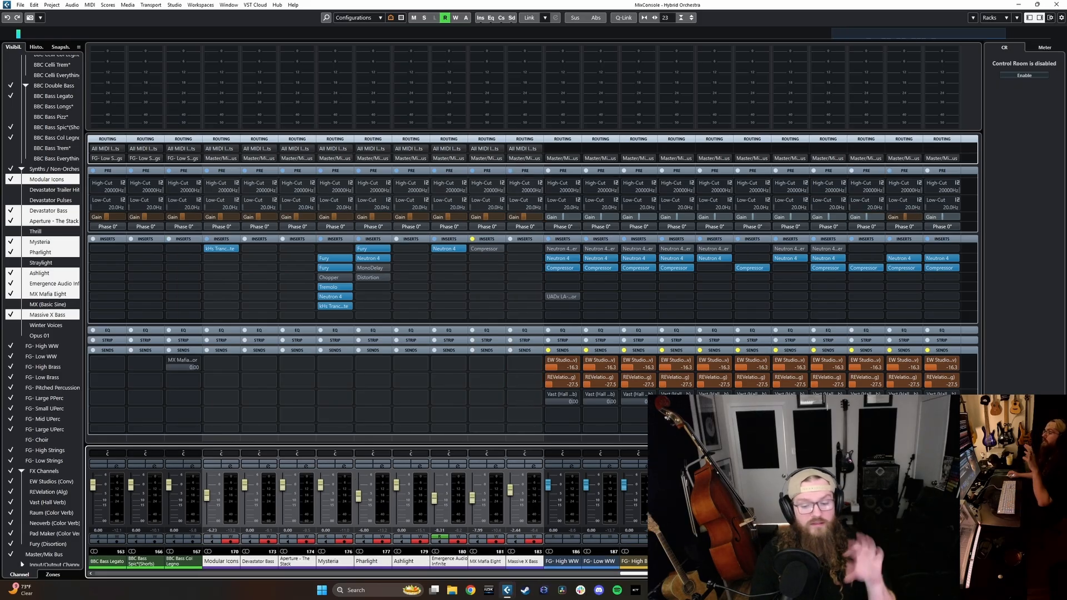
- Select the FG group channels in the mixer from FG- High WW through FG- Low Strings
scroll(367, 333, right, 4)
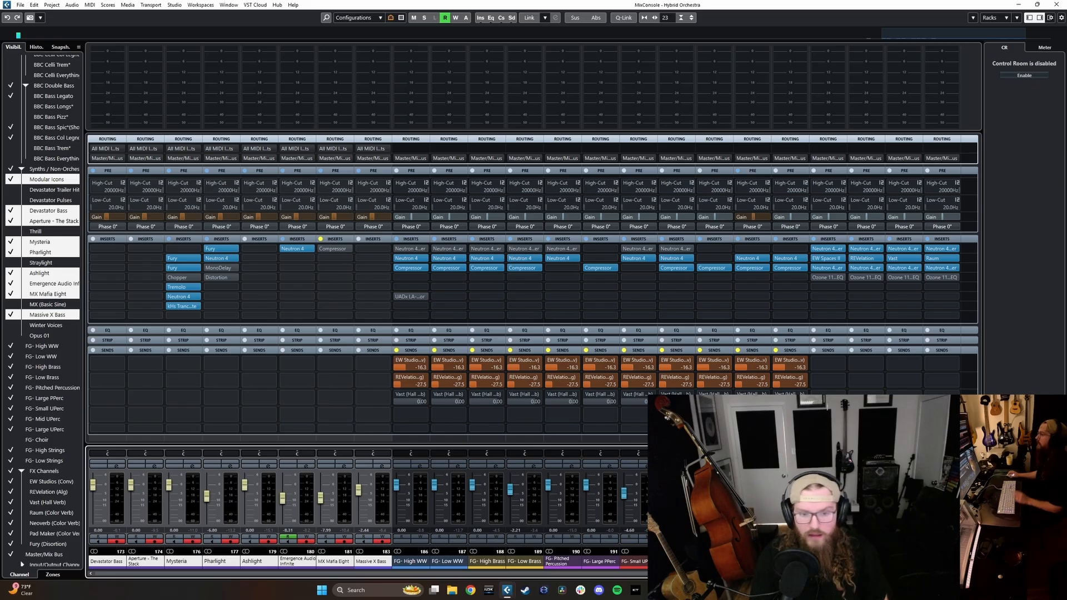
scroll(632, 563, right, 2)
click(337, 561)
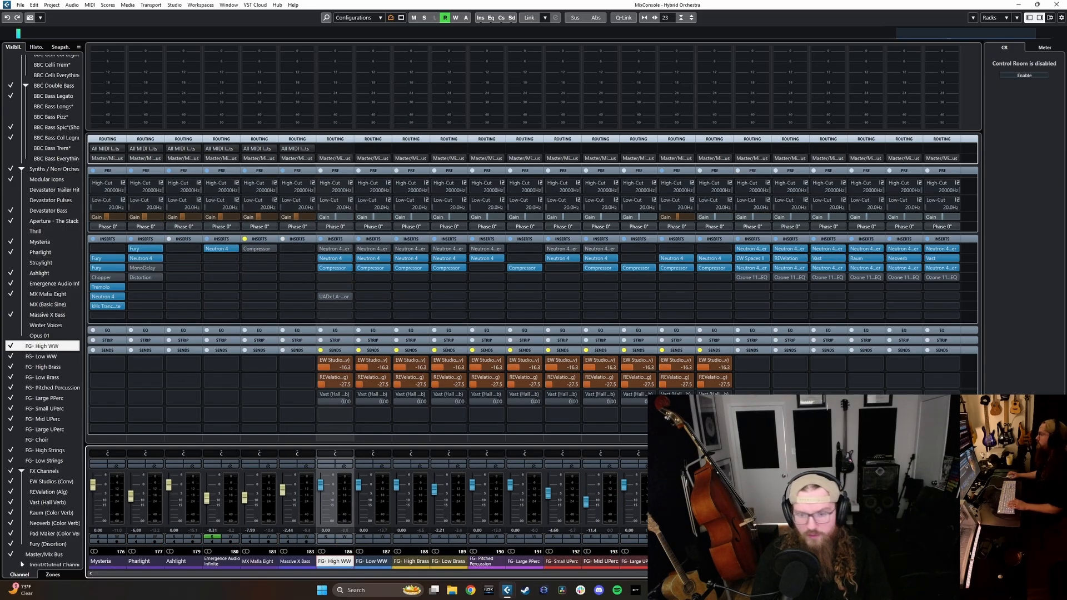
shift+click(714, 561)
scroll(714, 573, right, 2)
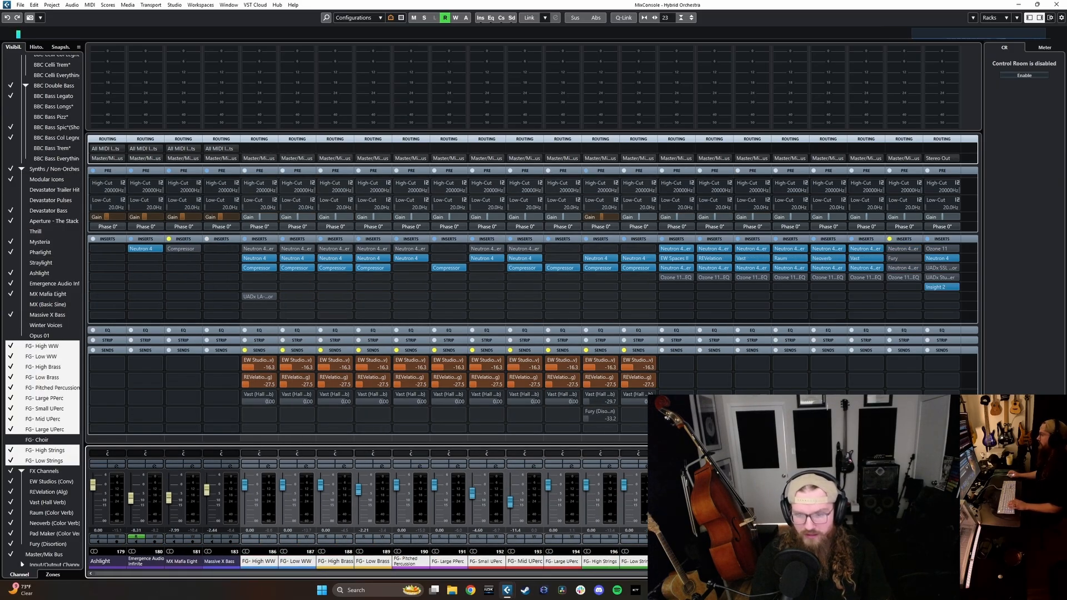